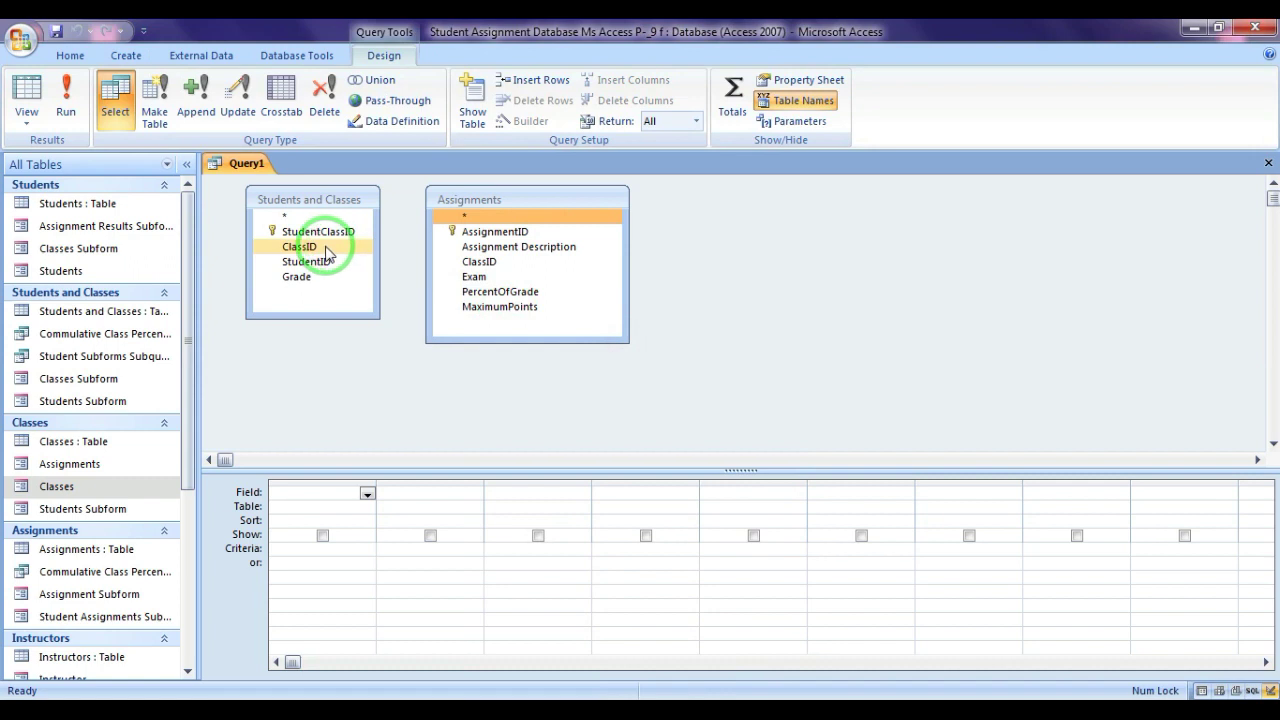
- Join the Students and Classes table to the Assignments table on ClassID in the query design
mouse_move(326, 250)
mouse_down()
mouse_move(479, 261)
mouse_move(306, 249)
mouse_move(503, 277)
mouse_move(473, 264)
mouse_move(486, 266)
mouse_move(471, 229)
mouse_move(323, 268)
mouse_up()
- Add the Results table to the database's relationships diagram and return to the query design
click(296, 55)
click(280, 100)
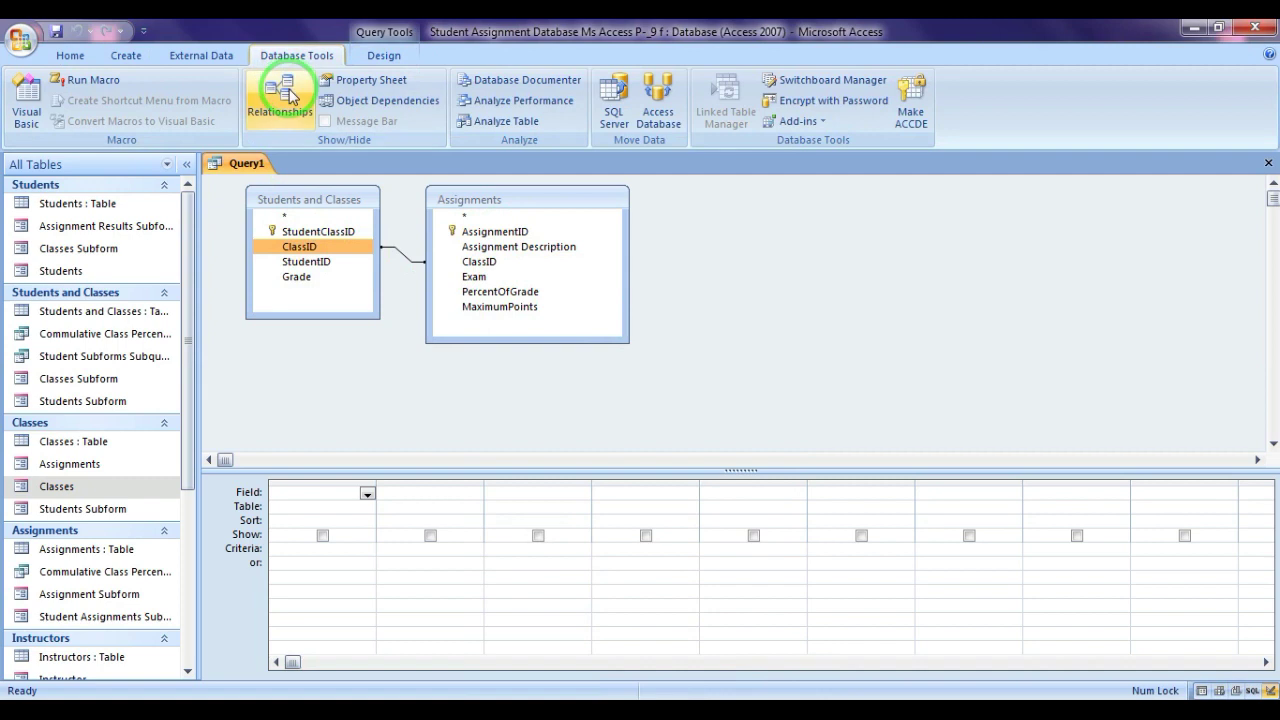
drag(500, 272, 345, 350)
click(512, 302)
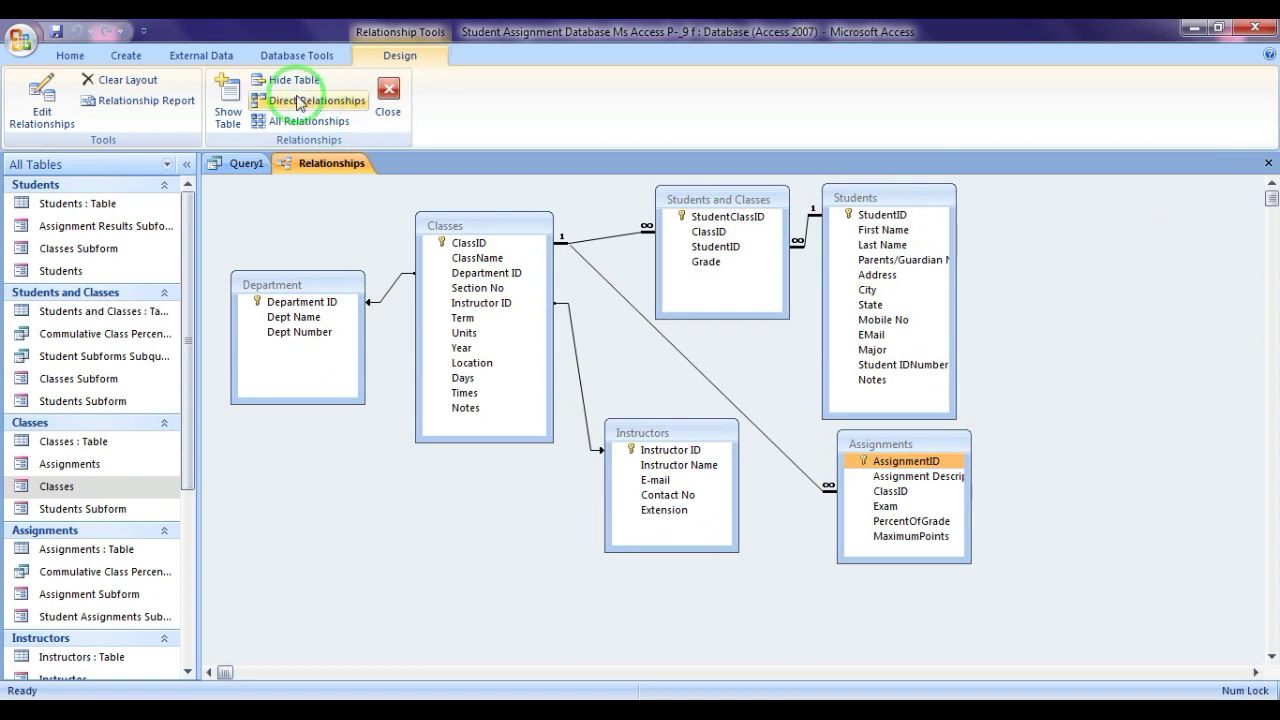
click(229, 97)
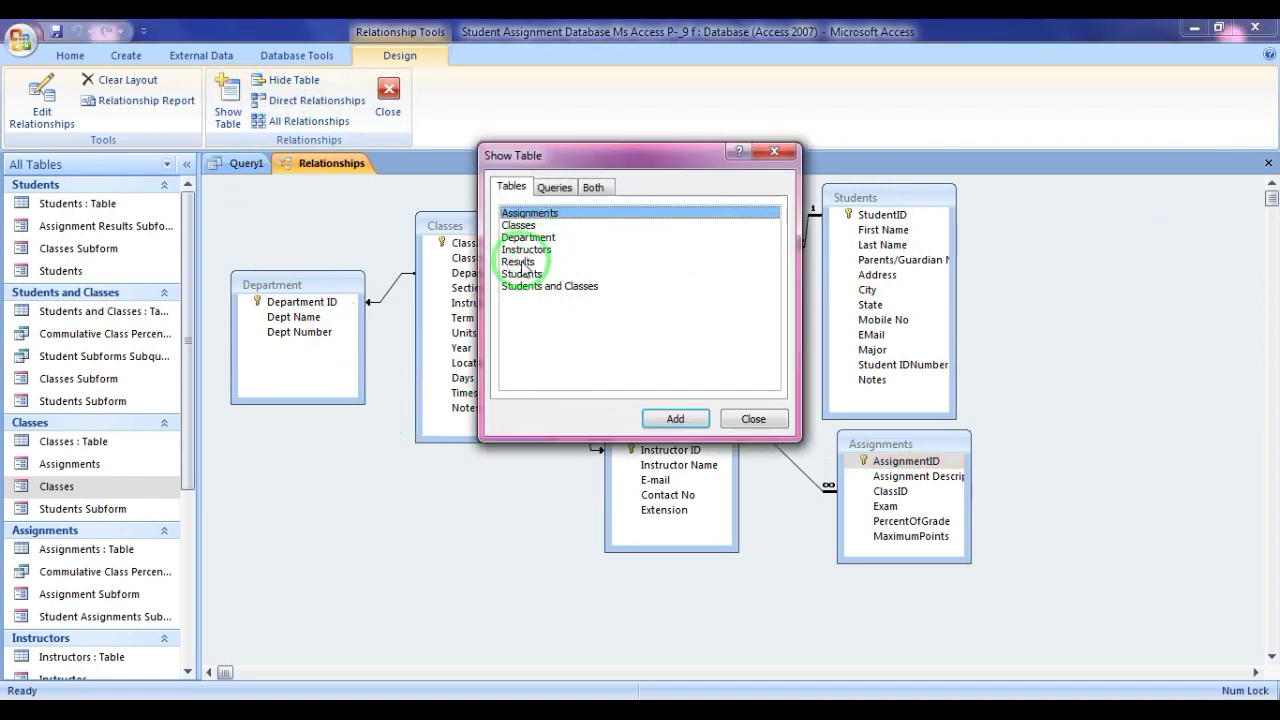
click(518, 262)
click(672, 418)
click(751, 418)
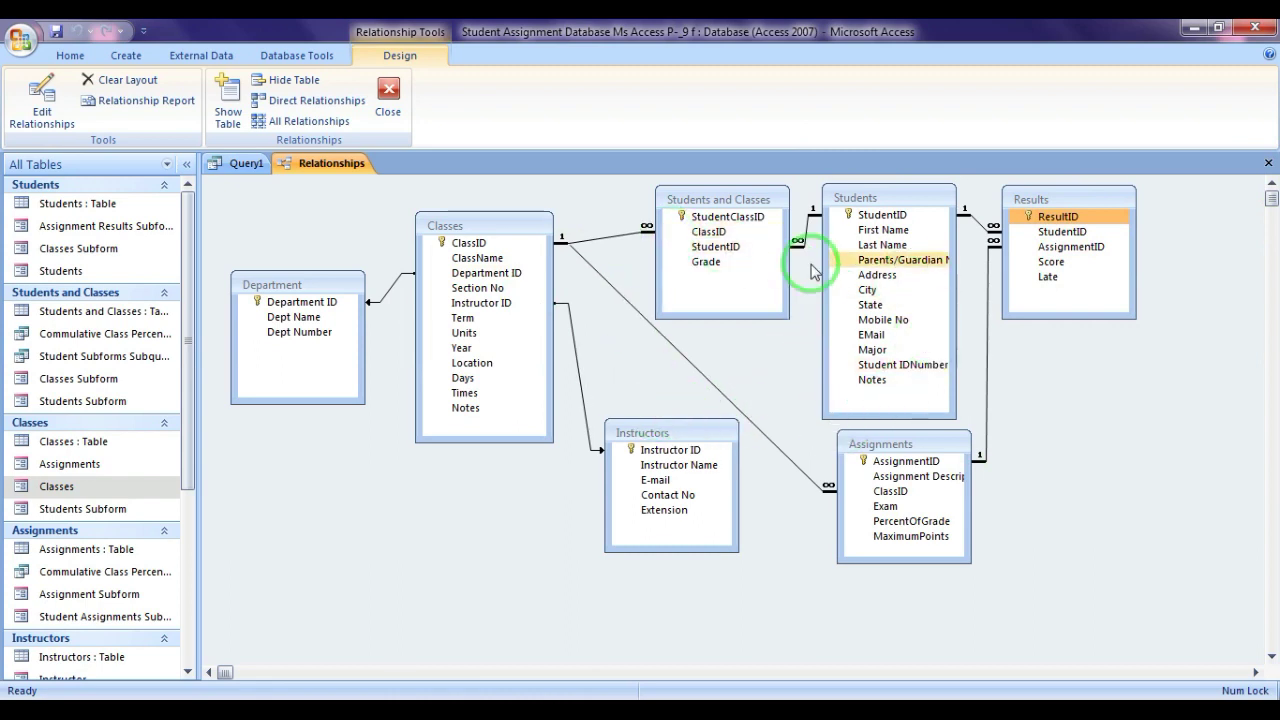
click(1268, 163)
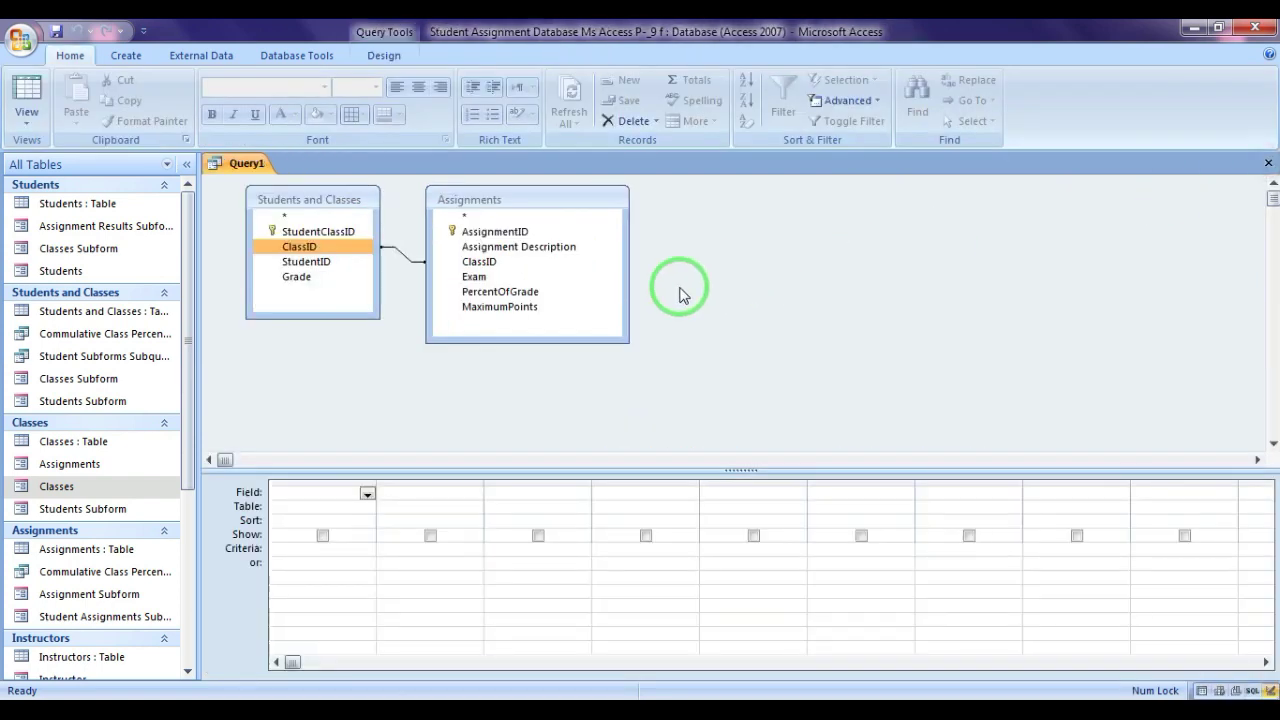
- Review the join properties of the ClassID link between Students and Classes and Assignments without changing them
click(399, 258)
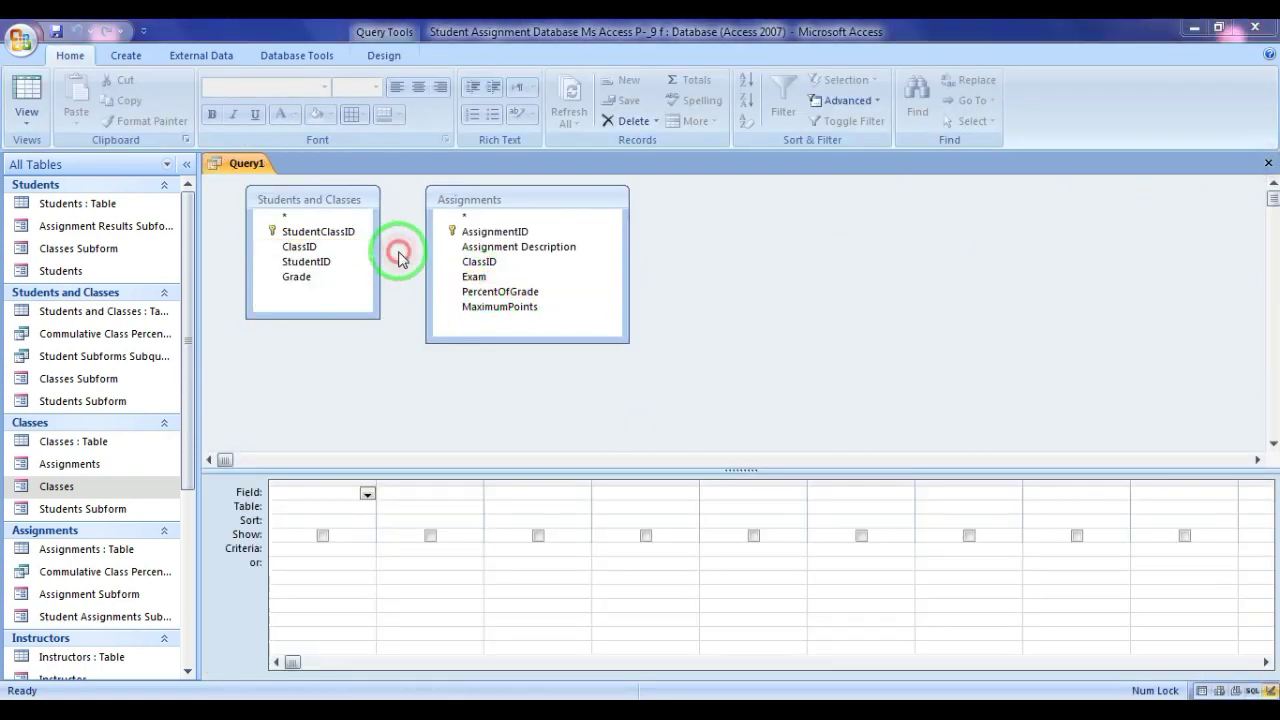
double_click(399, 258)
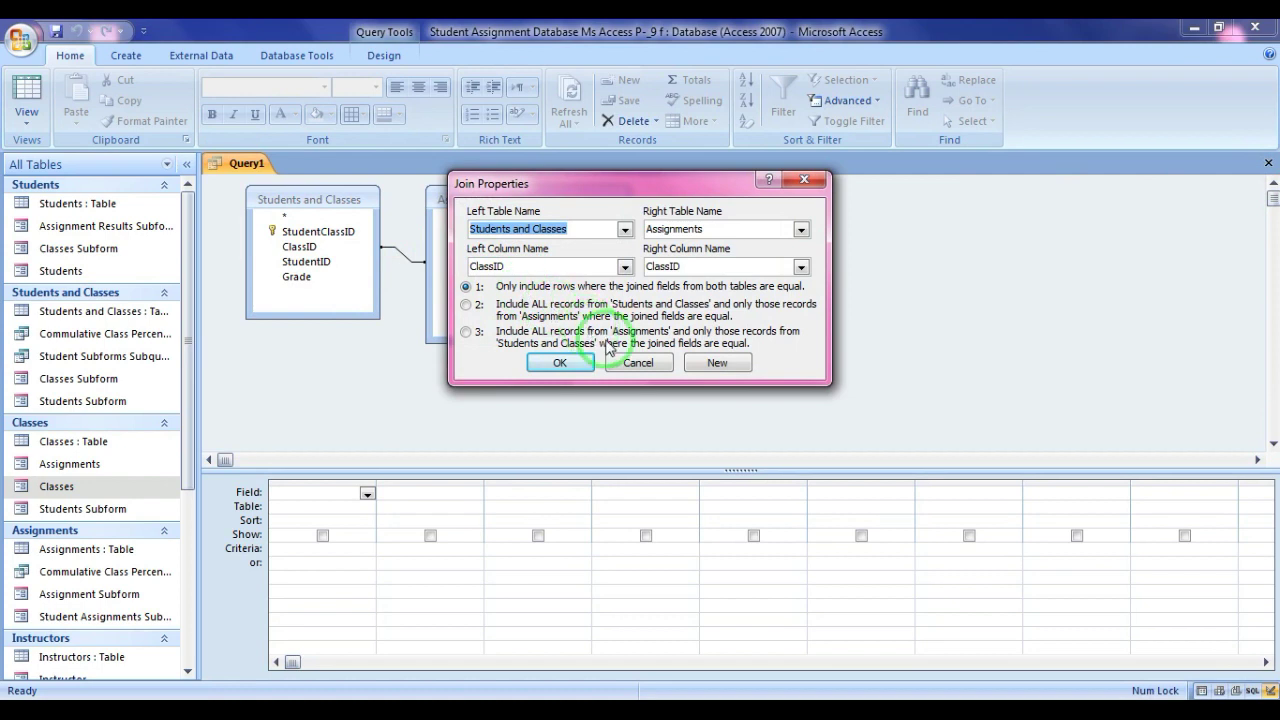
click(636, 362)
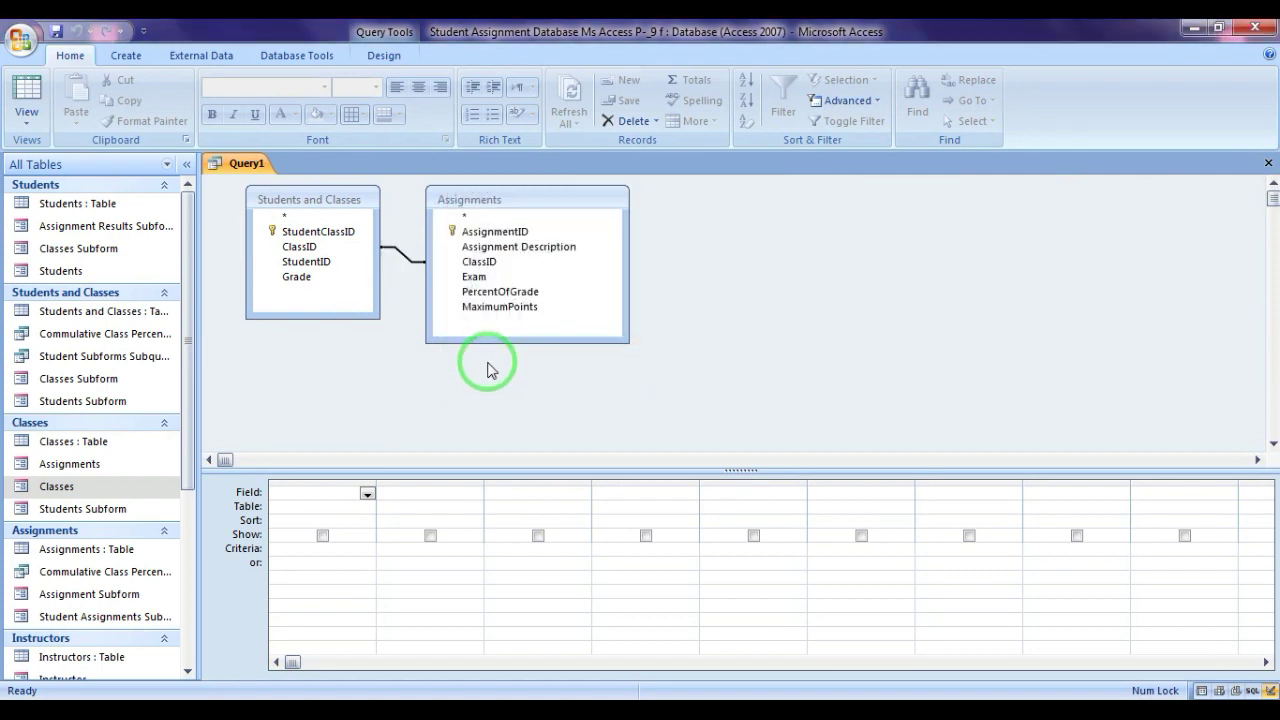
- Add StudentID from Students and Classes and AssignmentID from Assignments as the first two query columns
click(315, 264)
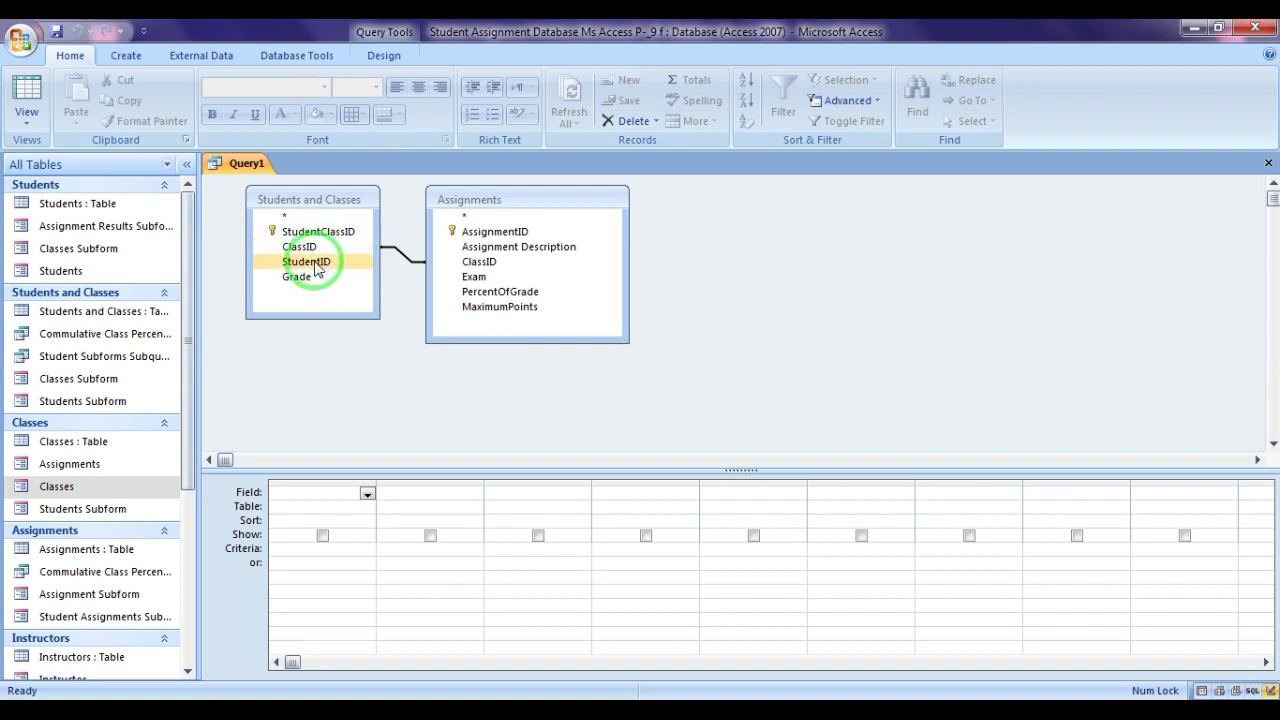
drag(315, 264, 316, 495)
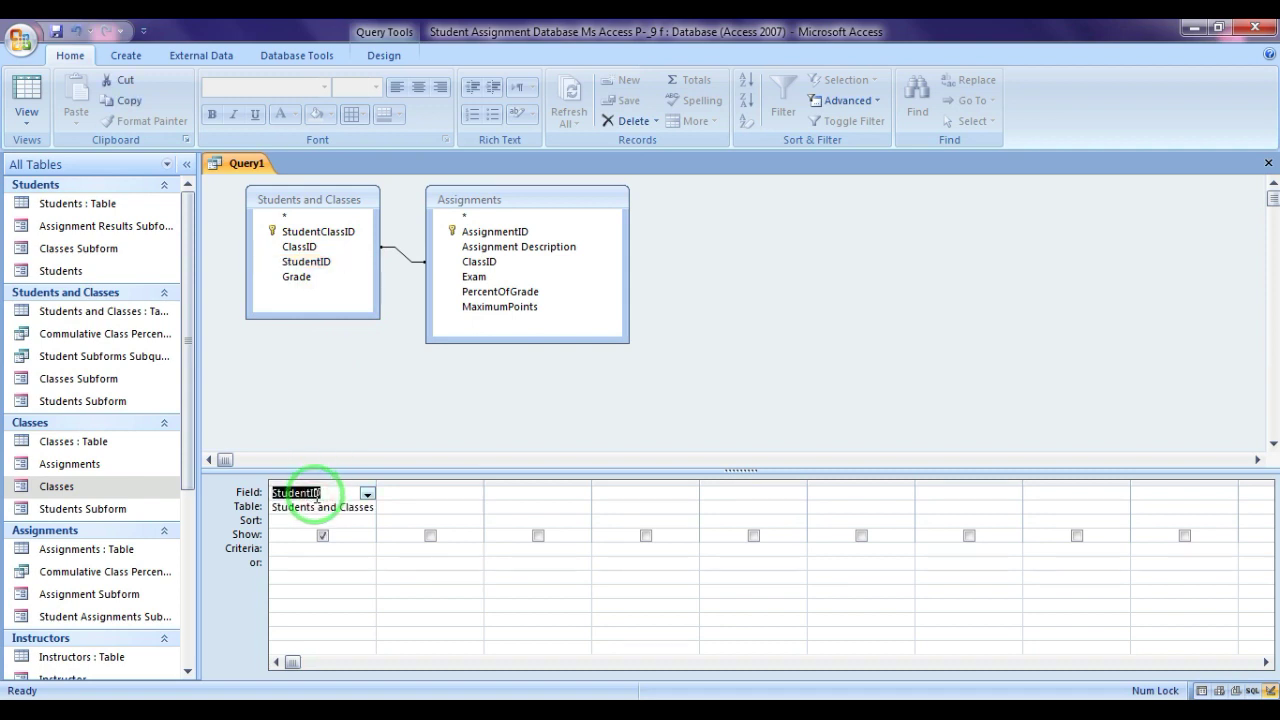
click(529, 261)
click(522, 232)
drag(522, 233, 435, 495)
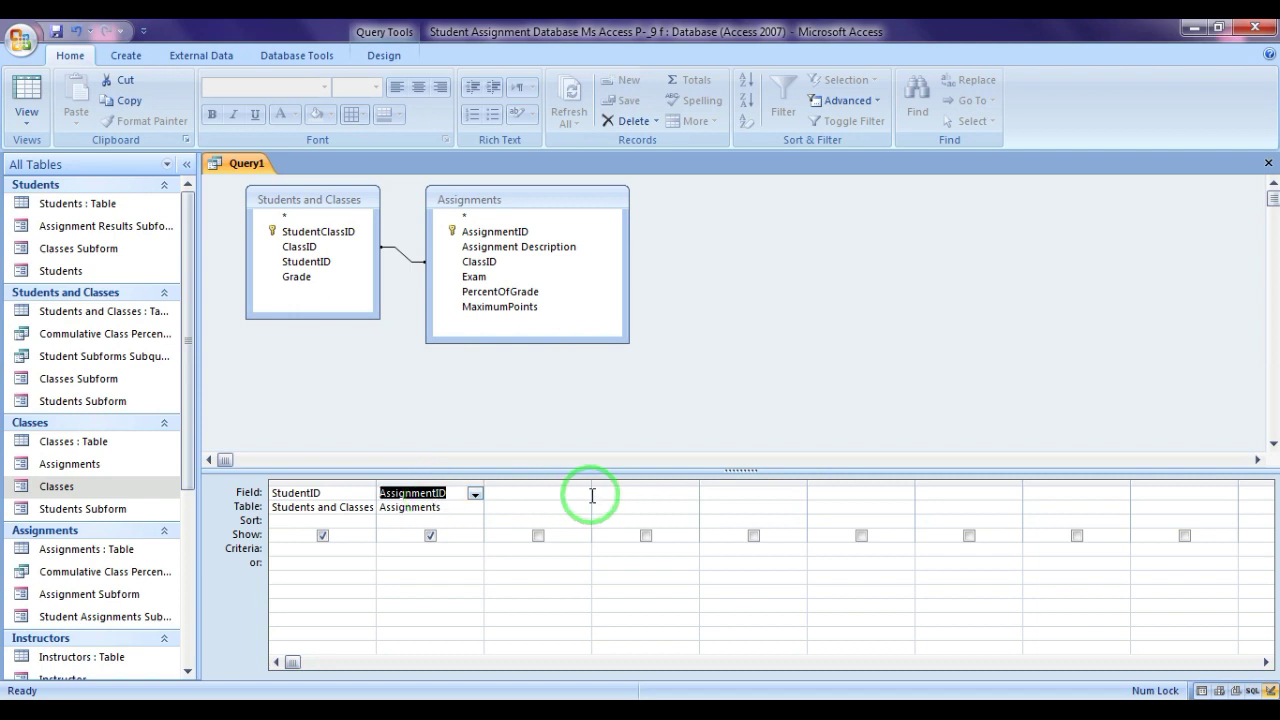
- Add ClassID from Assignments as the third query column and exclude it from the displayed results
drag(591, 486, 658, 481)
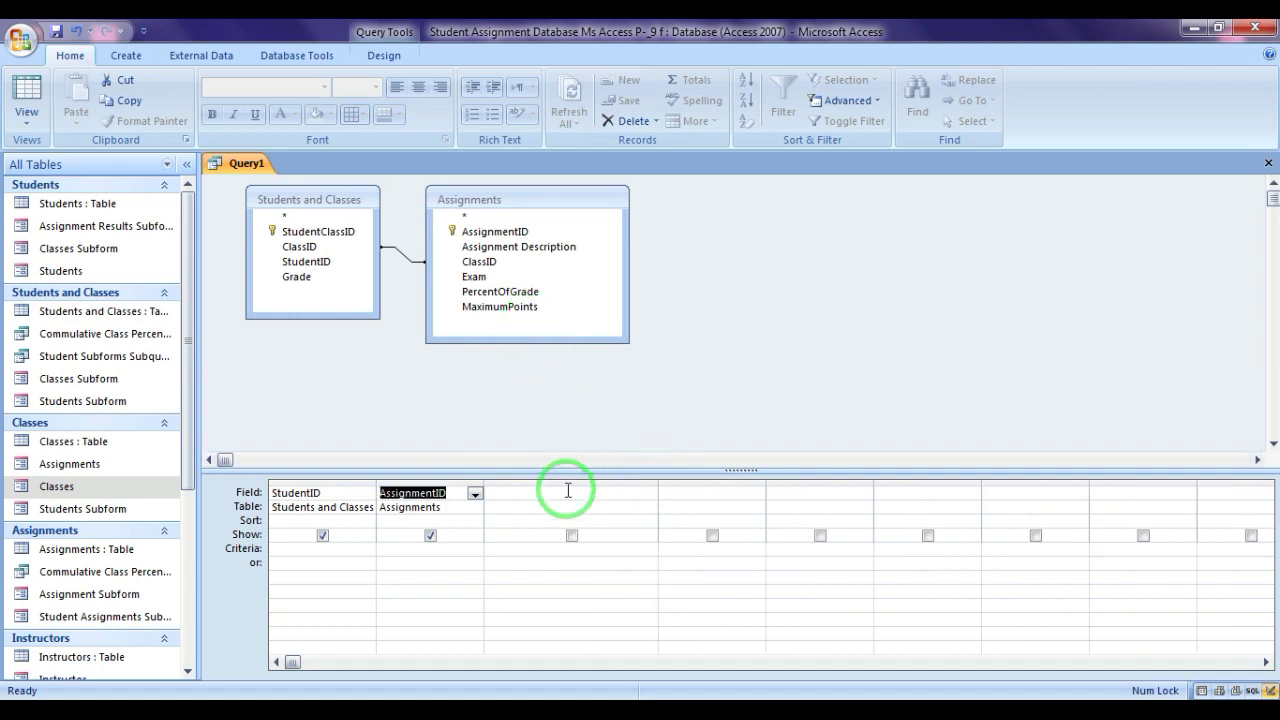
drag(481, 264, 540, 495)
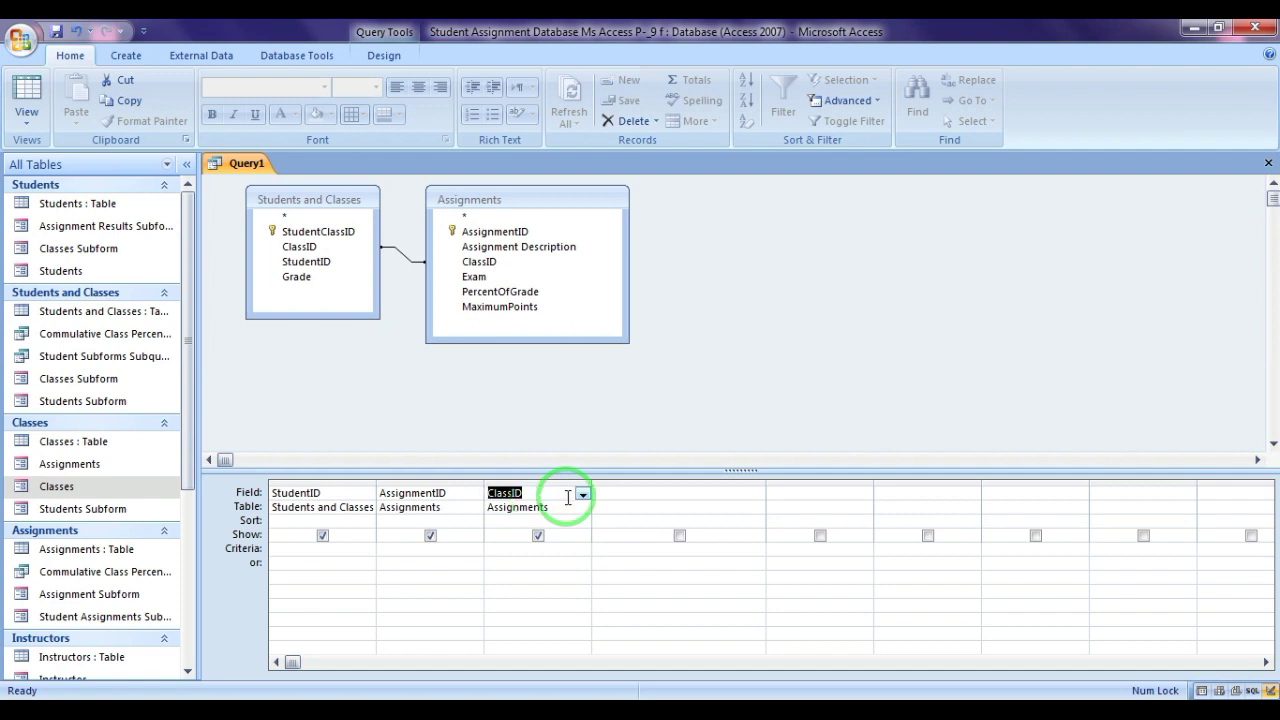
click(538, 535)
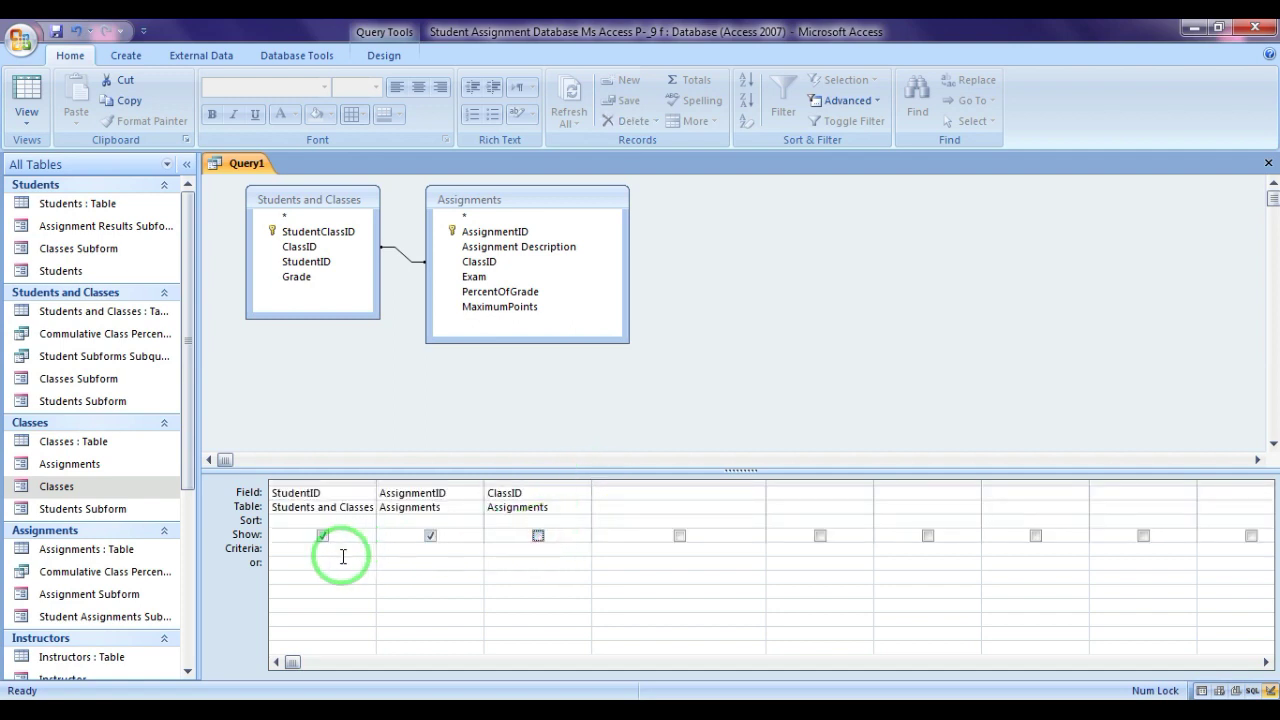
- Widen the ClassID column and set its criteria to [forms]![Assignments]![ClassID]
click(526, 555)
drag(591, 480, 752, 478)
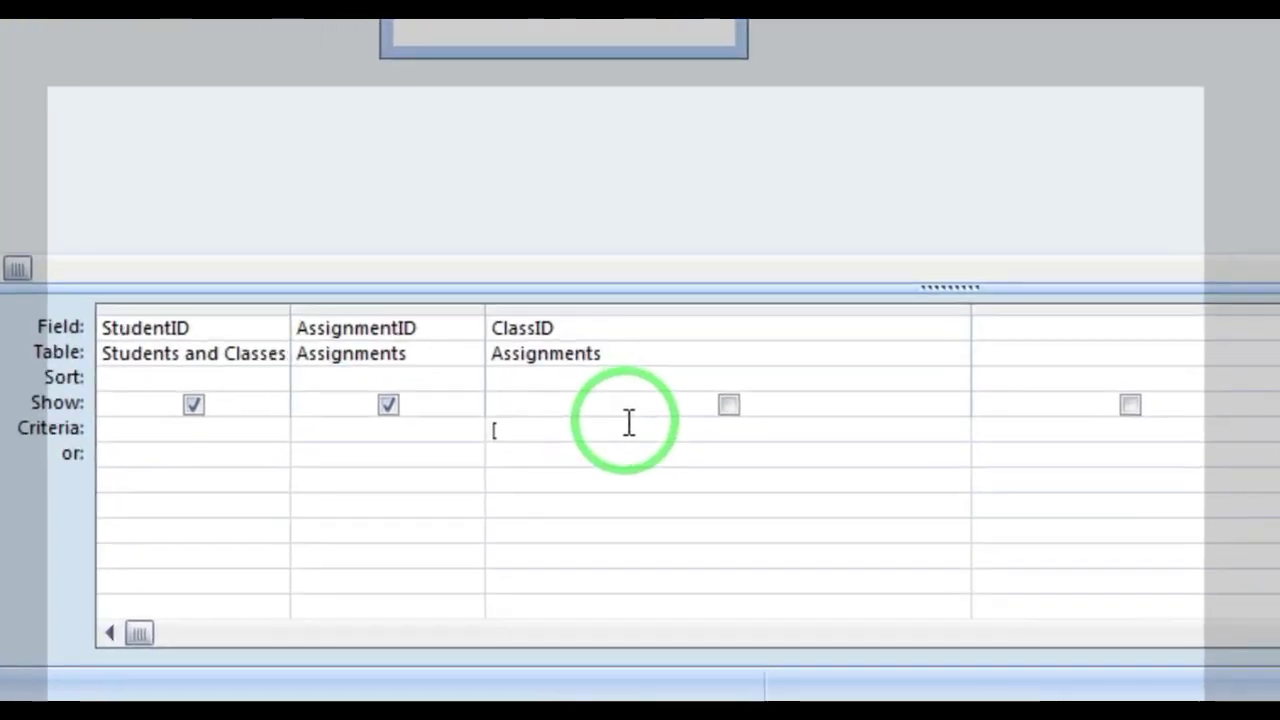
text(for)
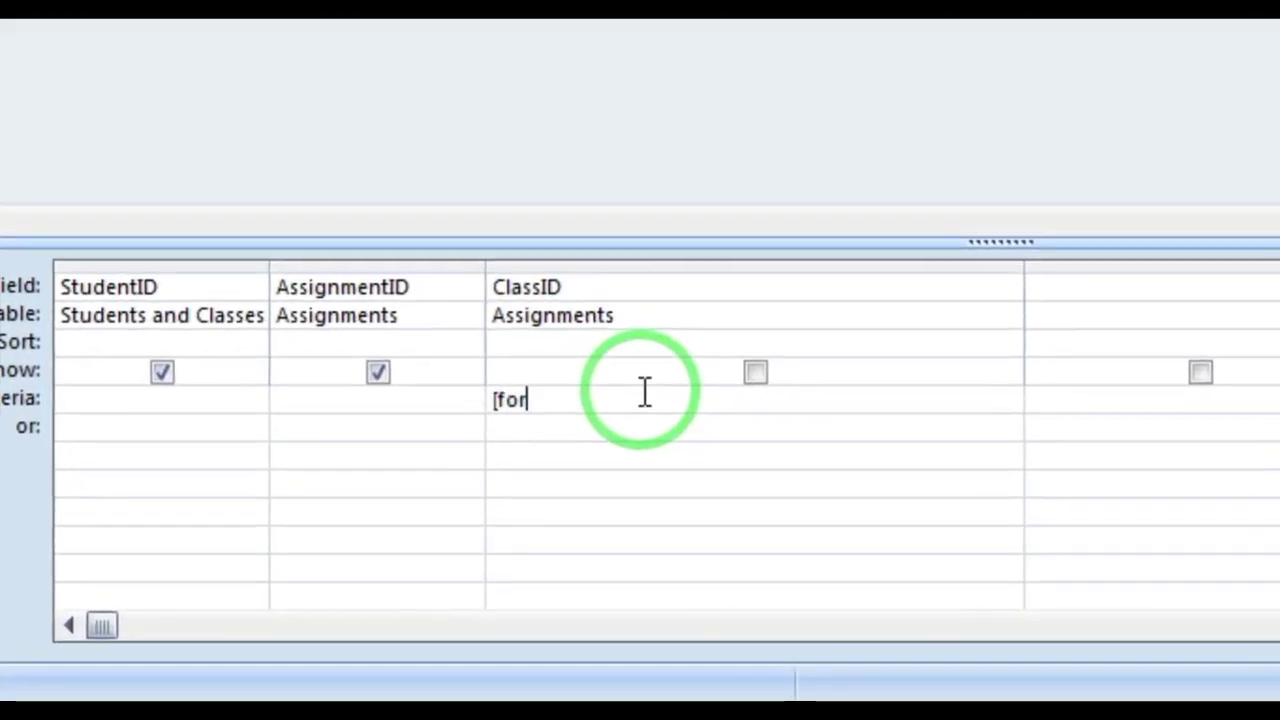
text(m)
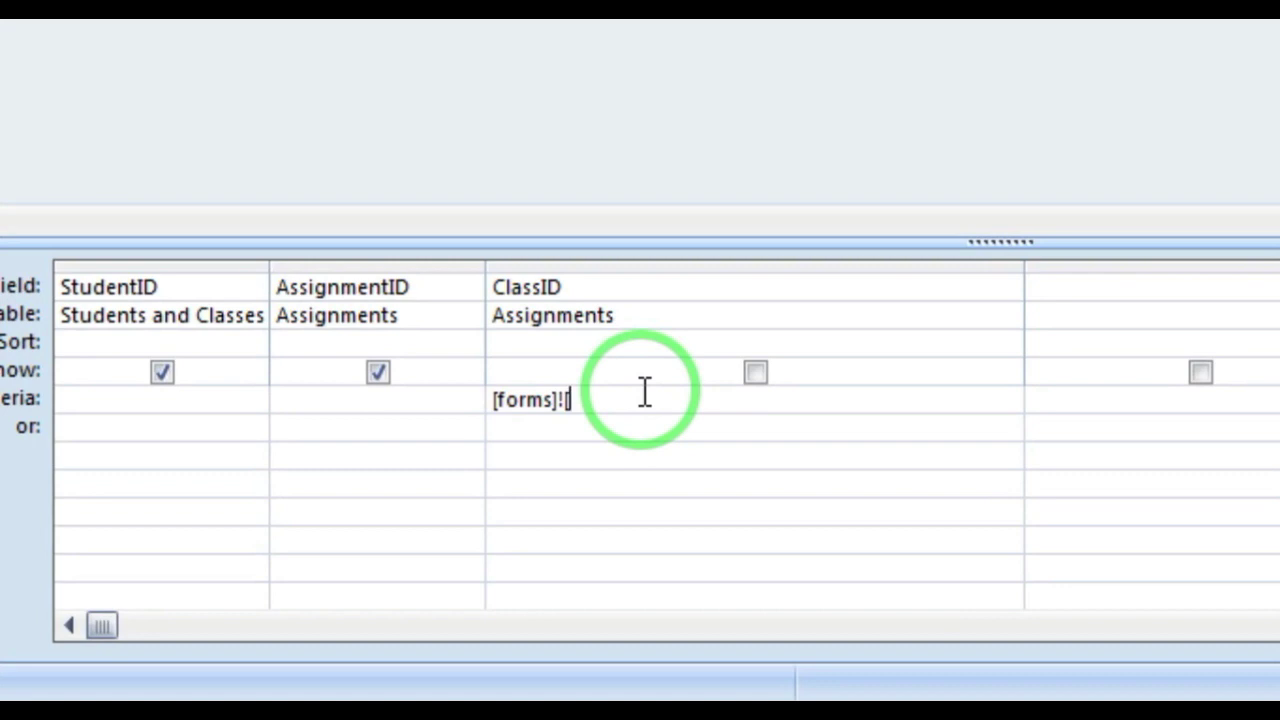
text(ss)
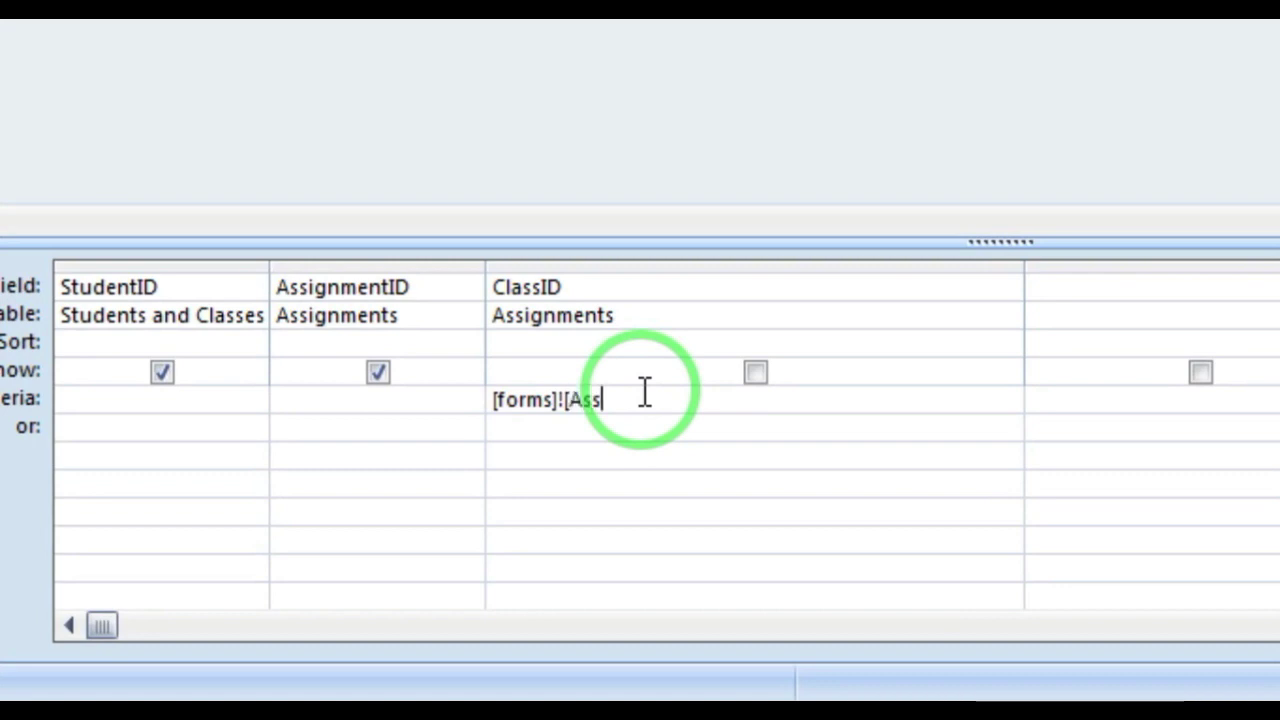
text(ignments]![ClassID)
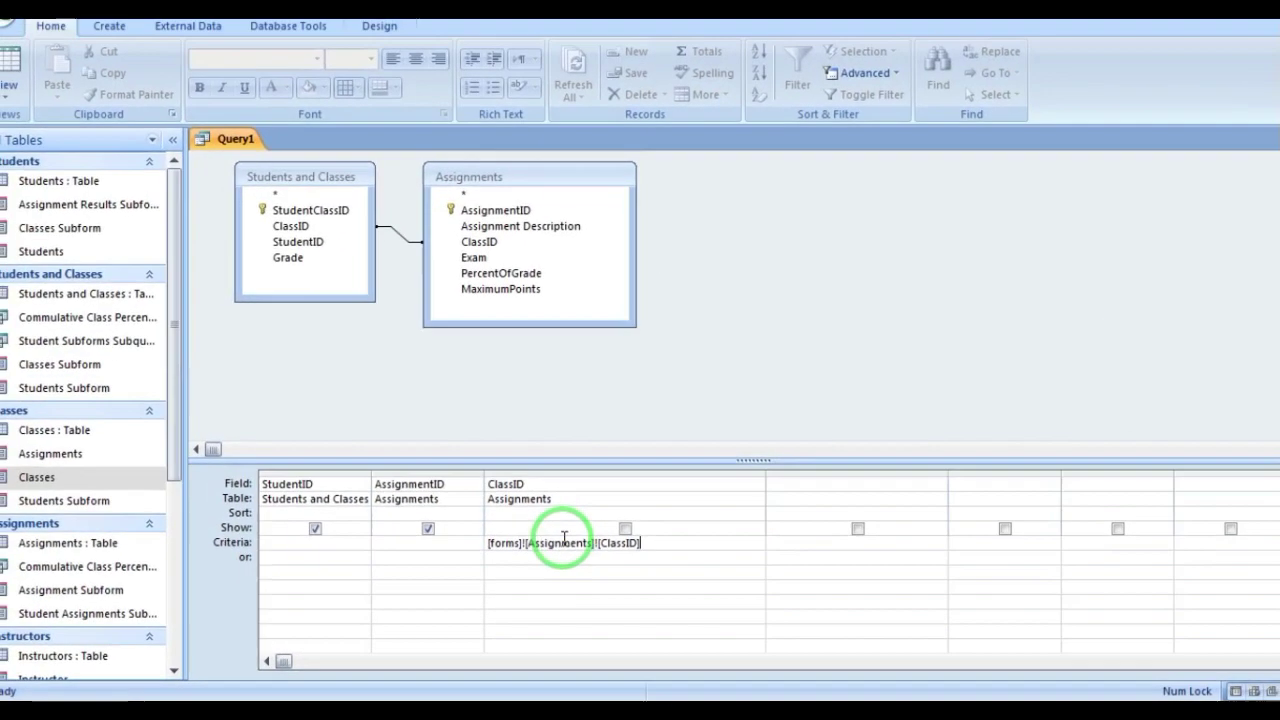
click(716, 555)
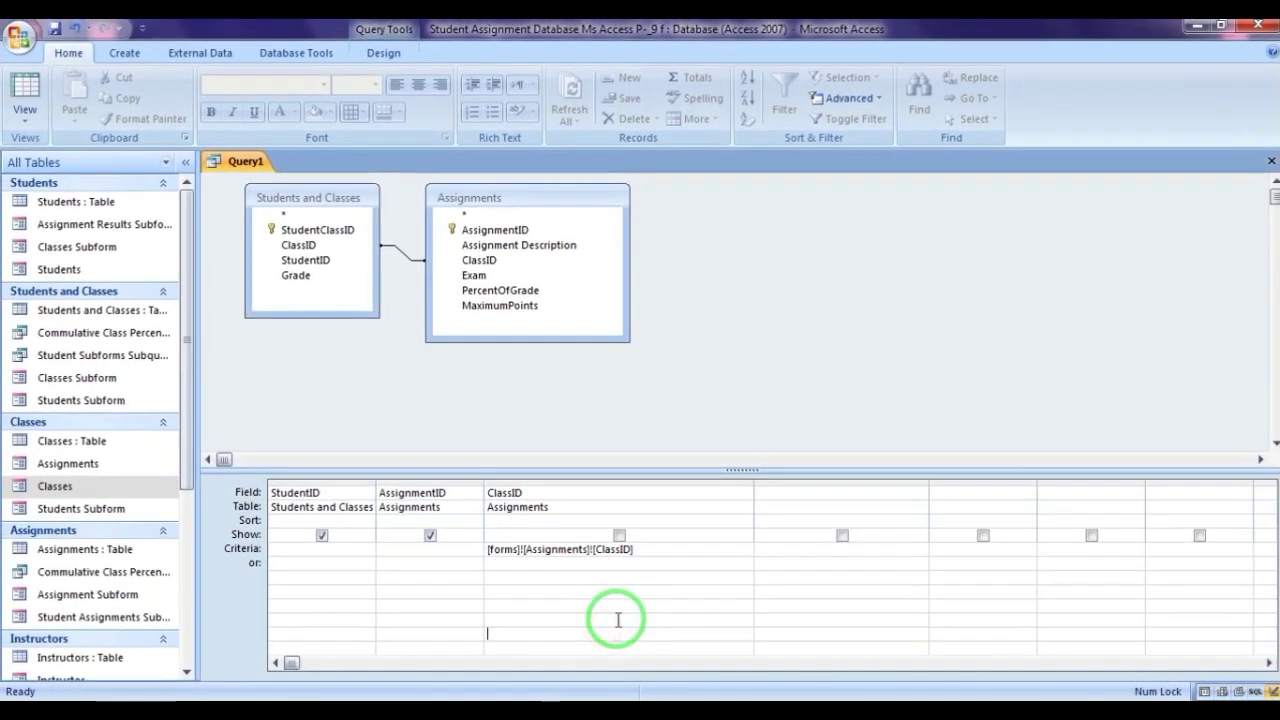
- Test-run the query, cancelling its parameter entry, and close it saved as "Append Student Not In List"
click(27, 90)
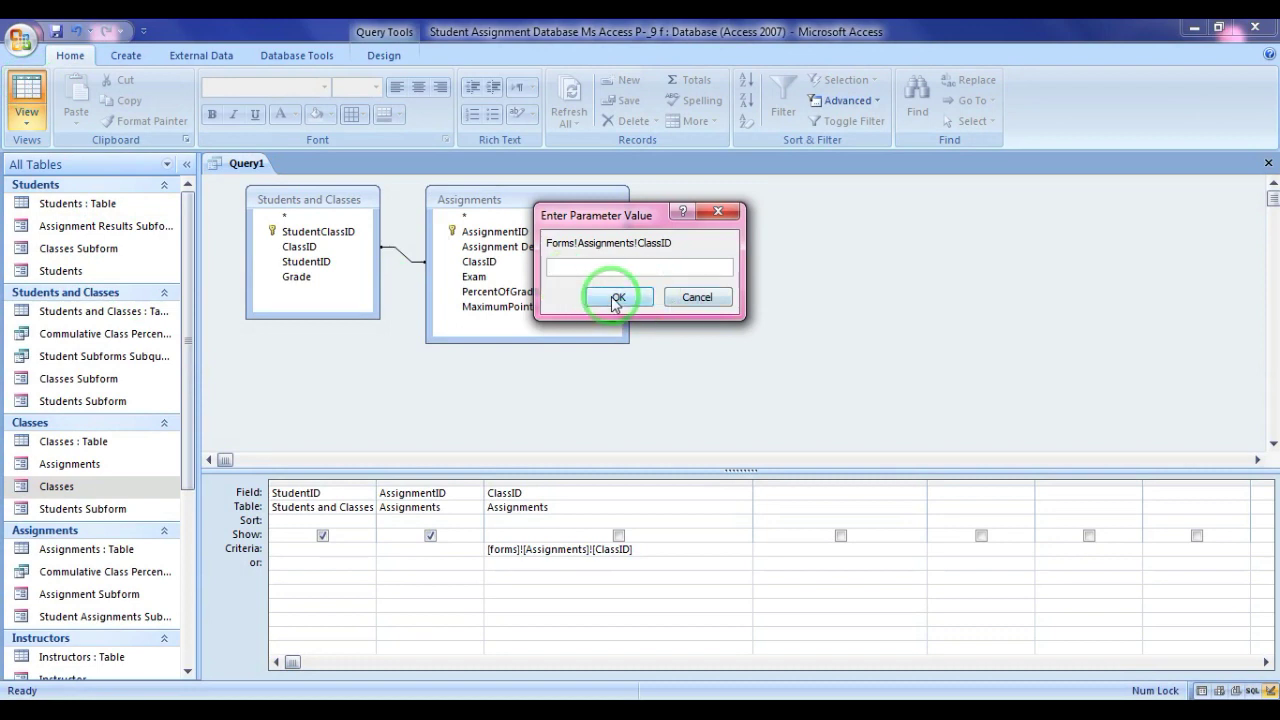
click(698, 297)
click(1268, 162)
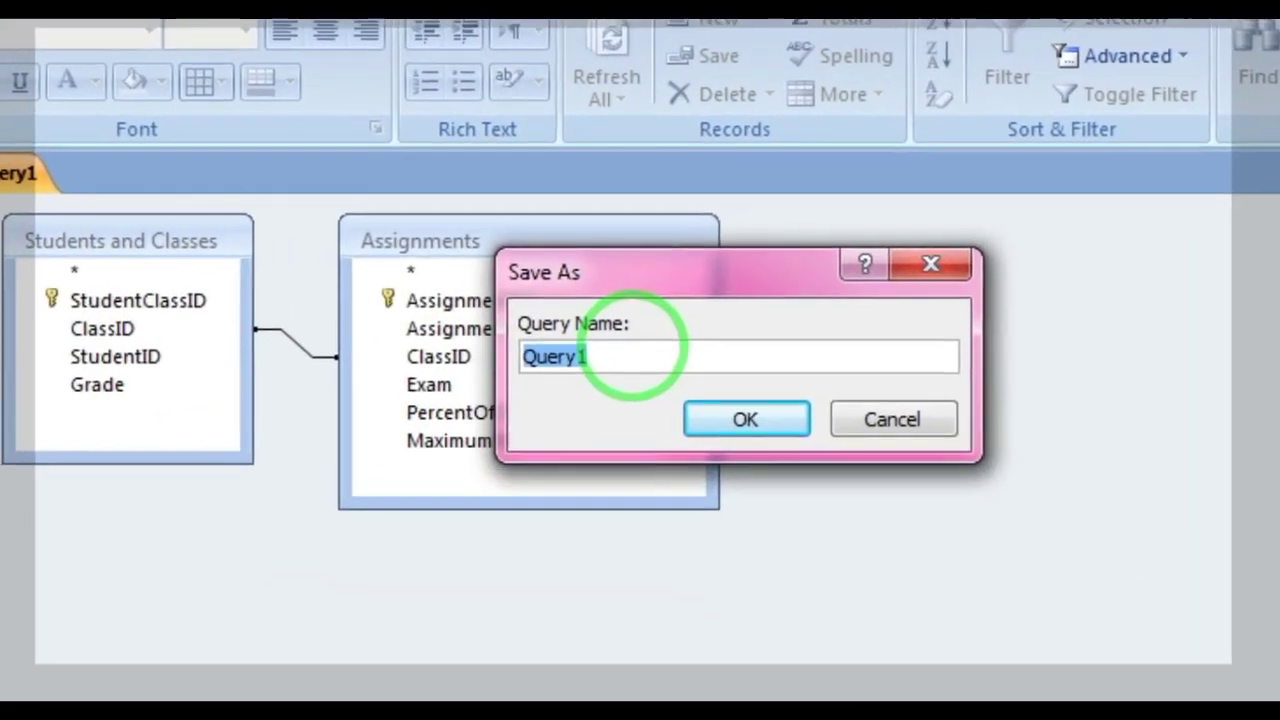
text(Append Student Not In List)
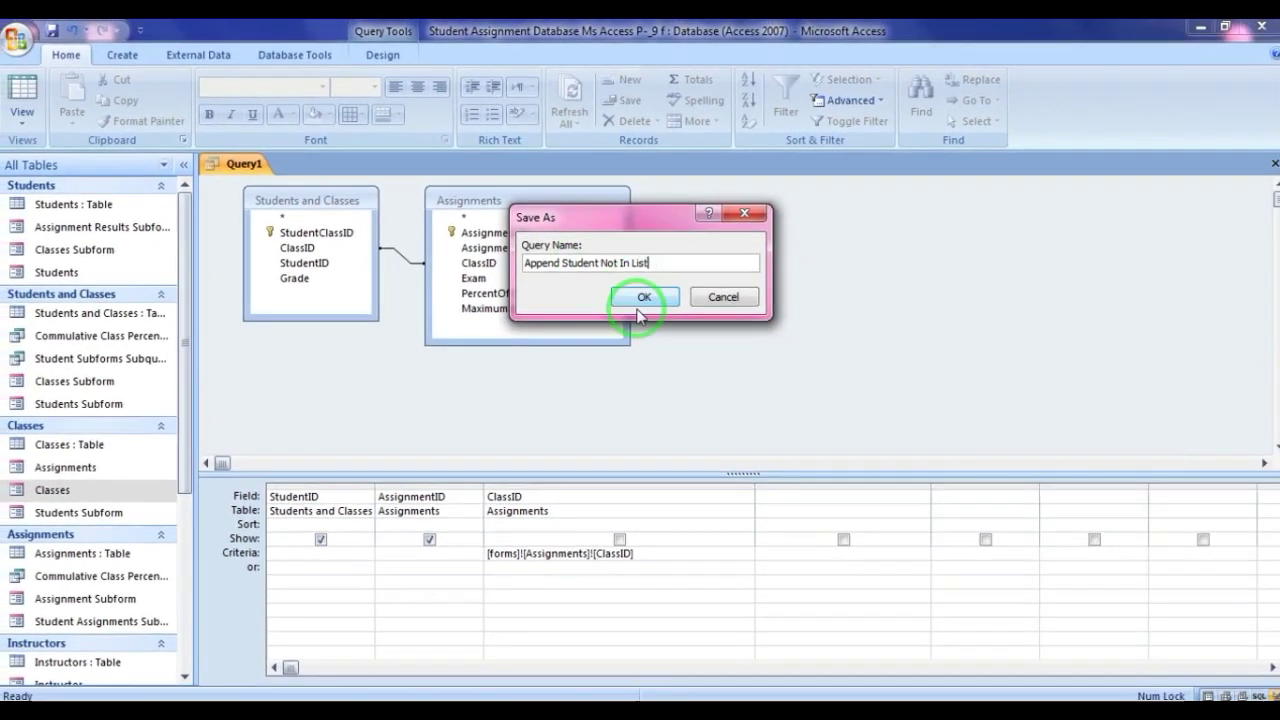
click(645, 296)
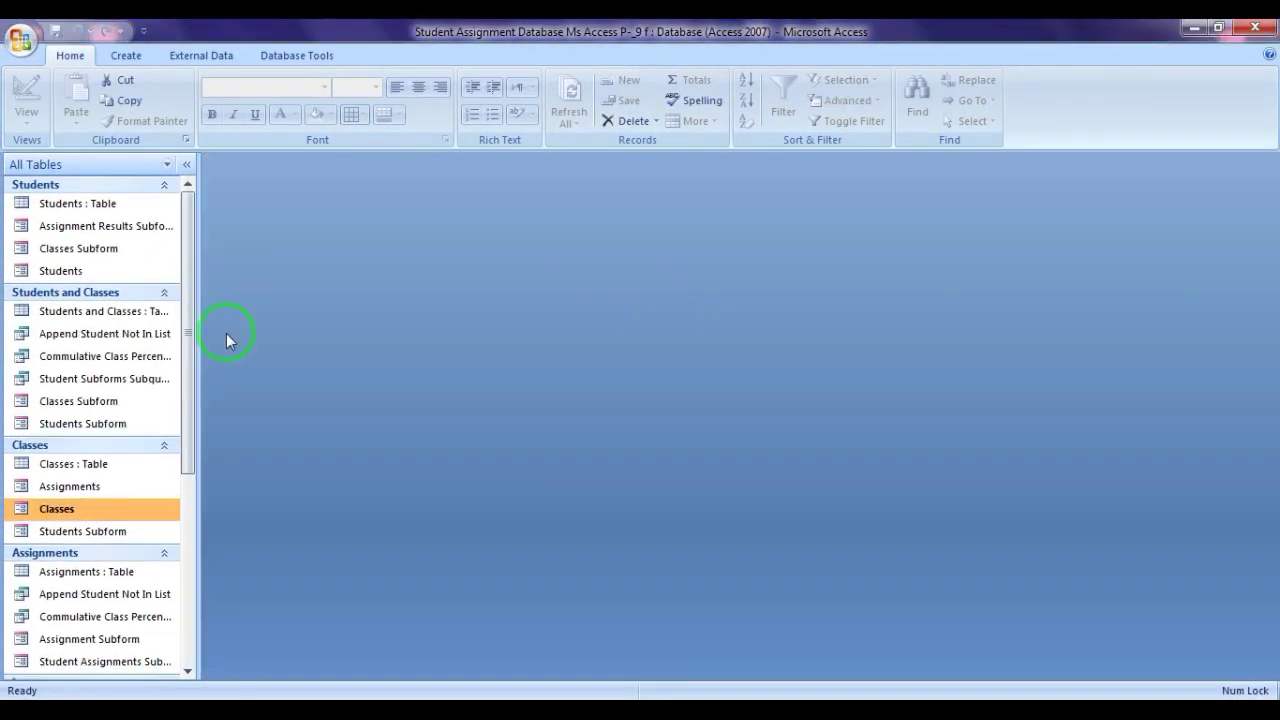
- Run the saved Append Student Not In List query and cancel its parameter entry
double_click(92, 333)
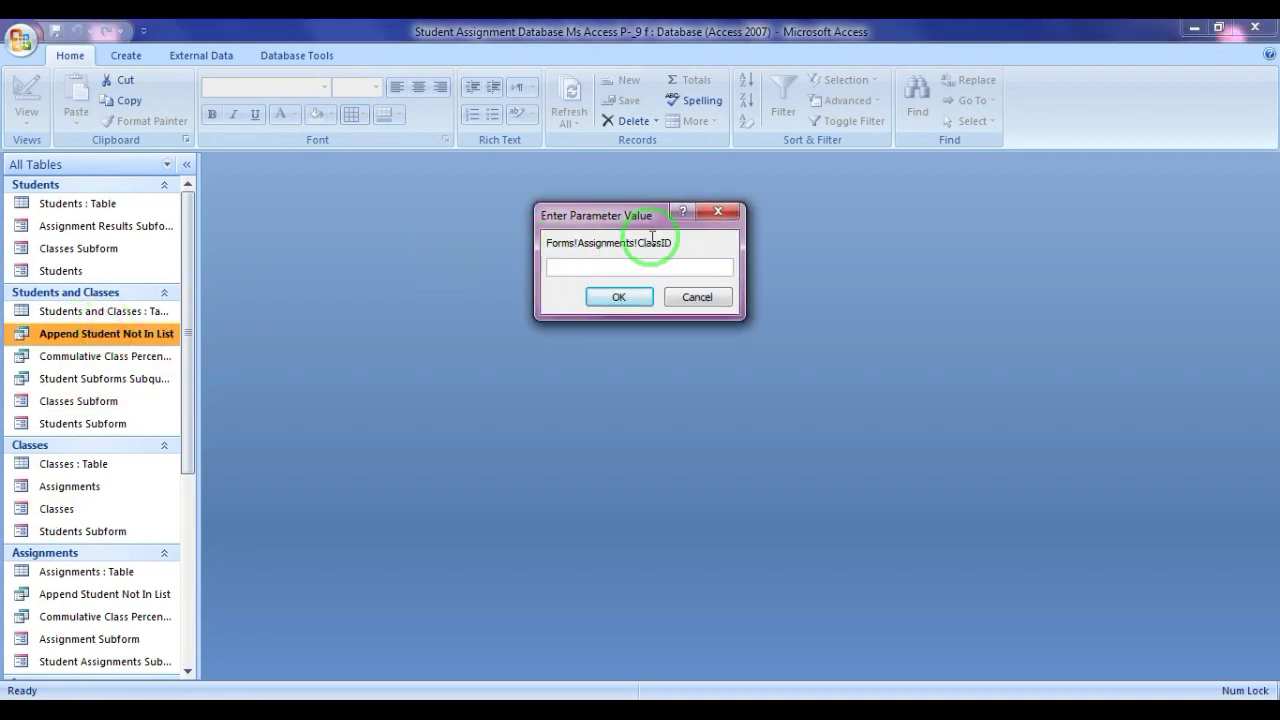
click(695, 300)
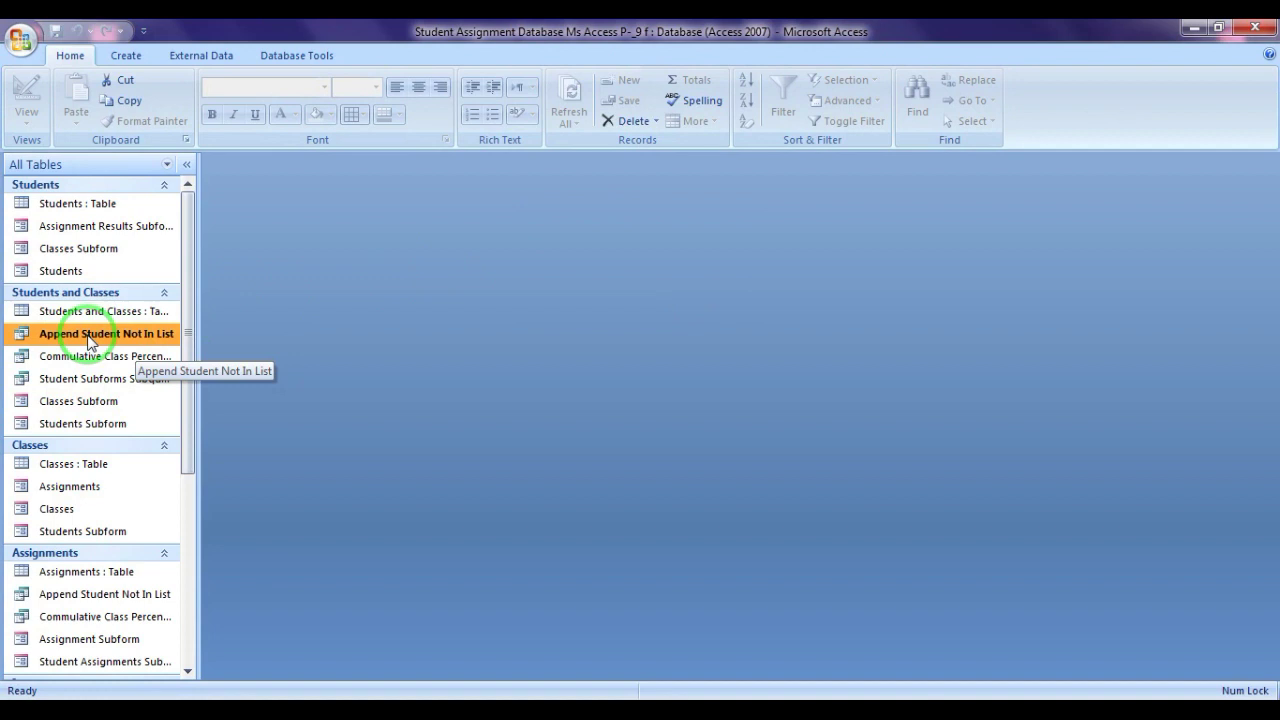
- Open the Assignment Results Subform in Design View and examine the query behind its Record Source
right_click(150, 228)
click(192, 283)
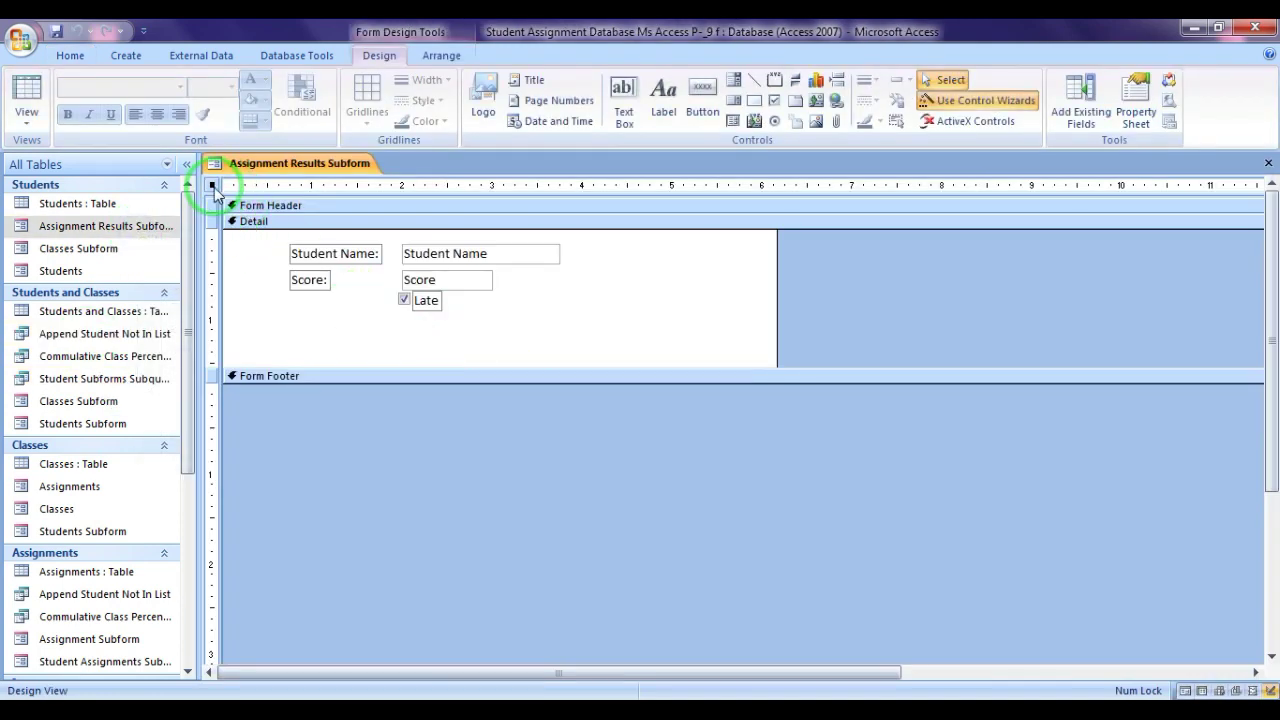
double_click(212, 186)
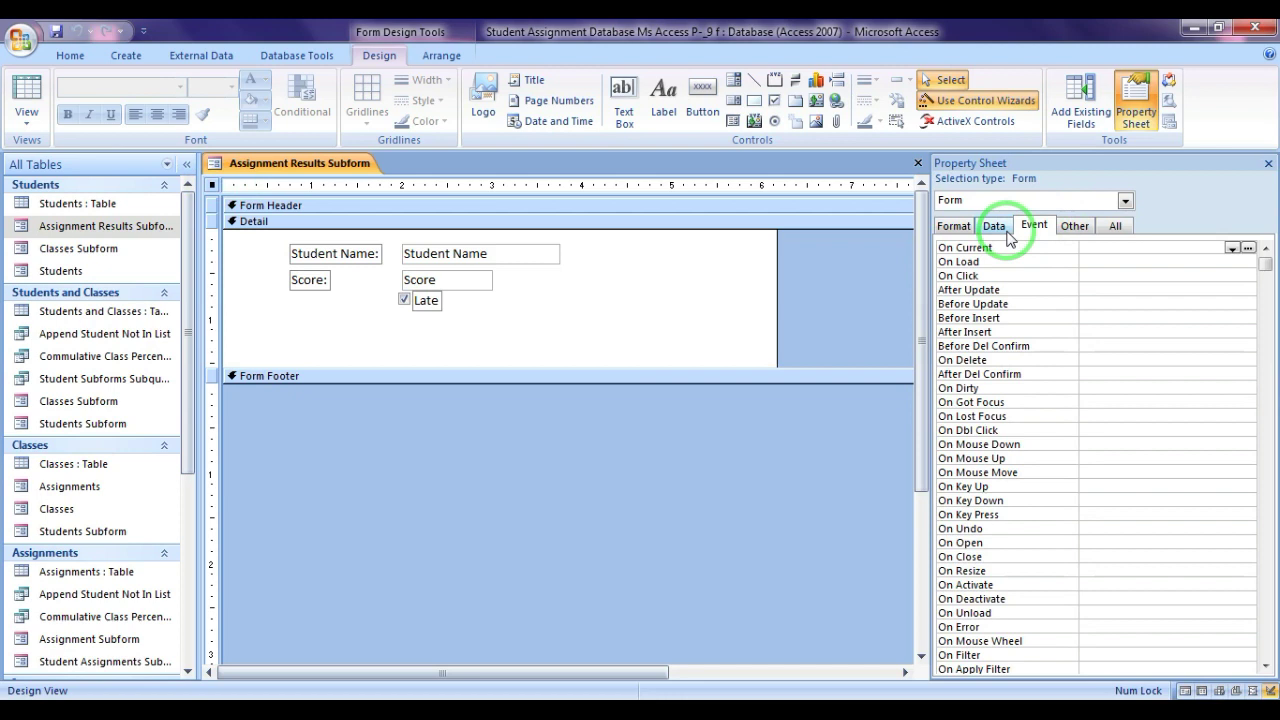
click(995, 227)
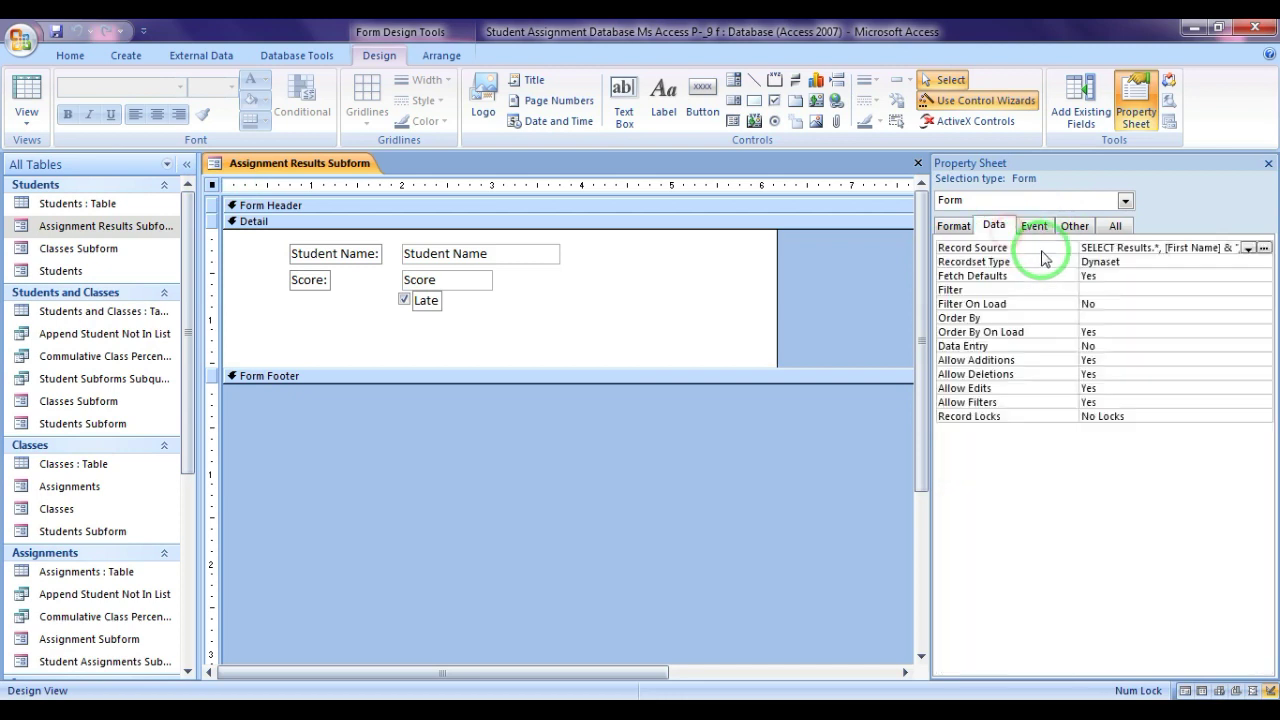
click(1264, 248)
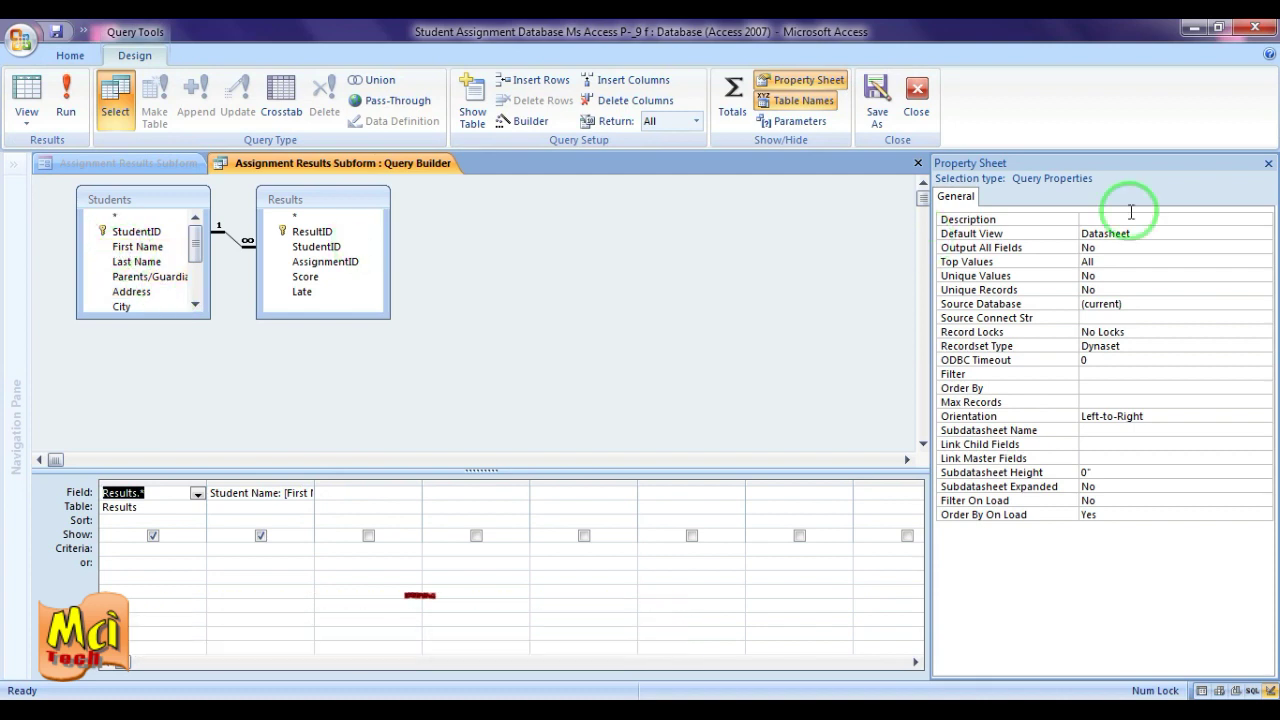
click(1268, 163)
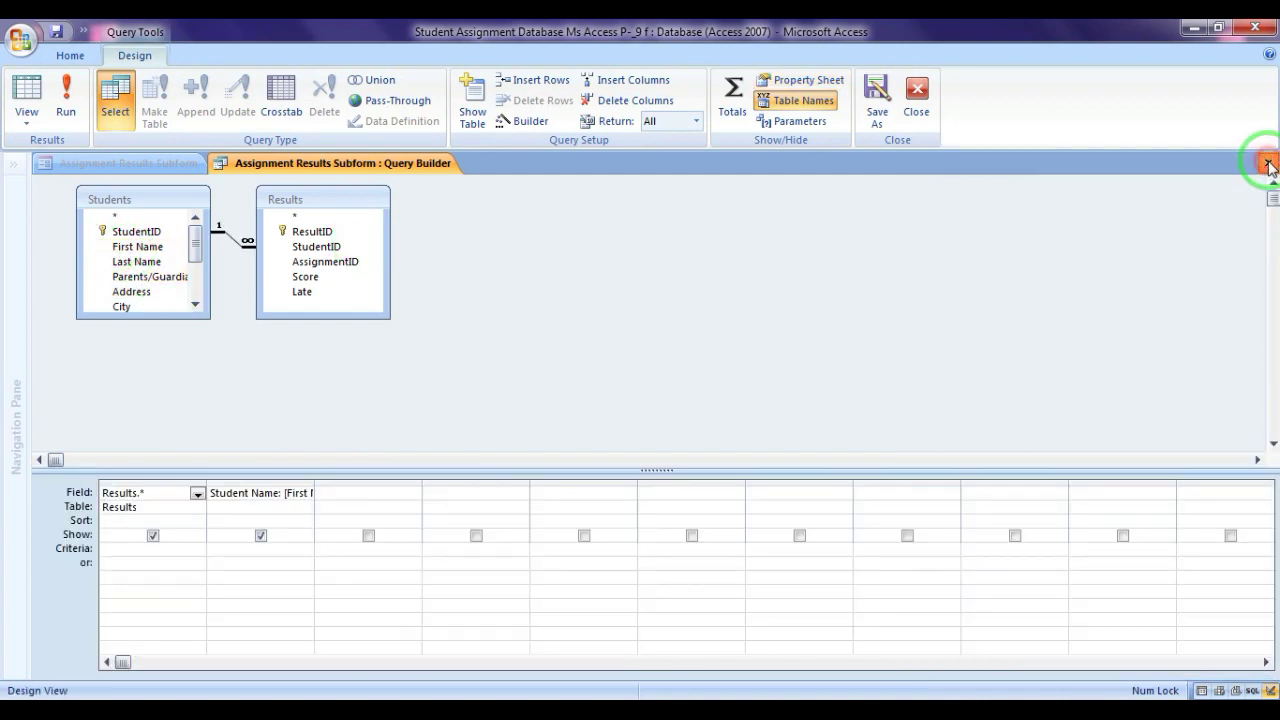
click(1268, 163)
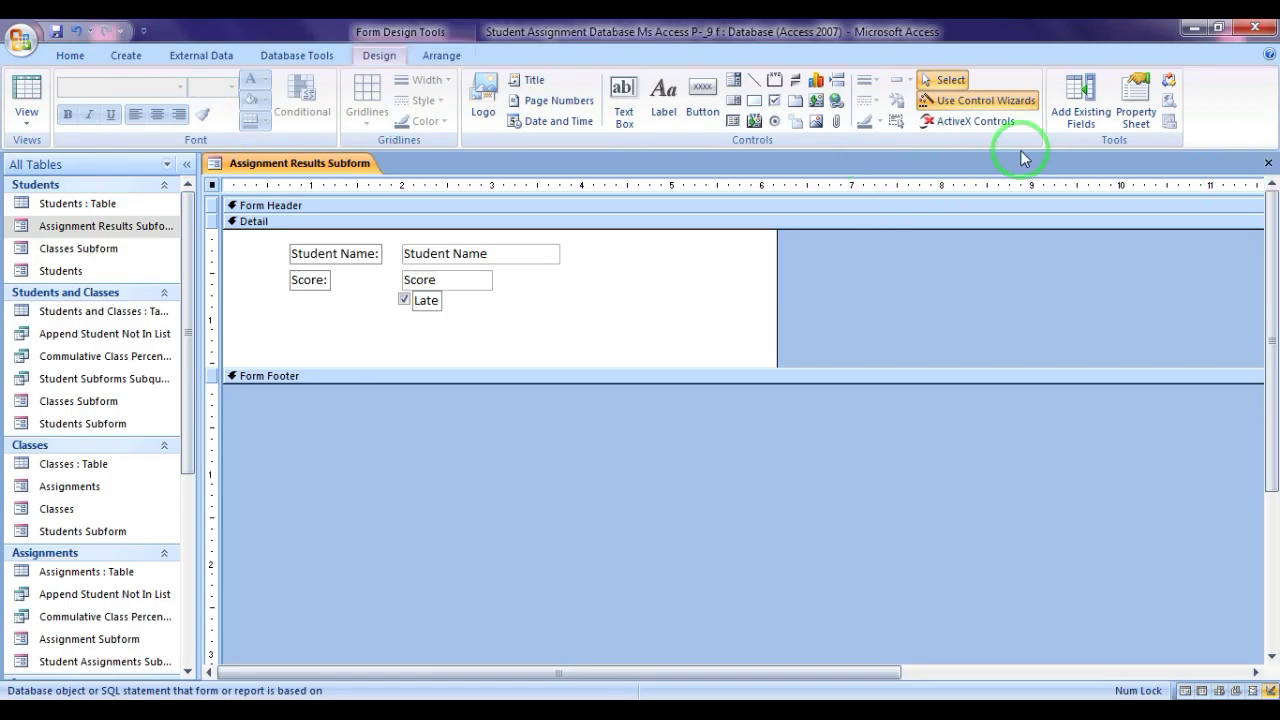
- Examine the Assignment Results Subform's event properties, including On Current, and close the property sheet
click(1132, 115)
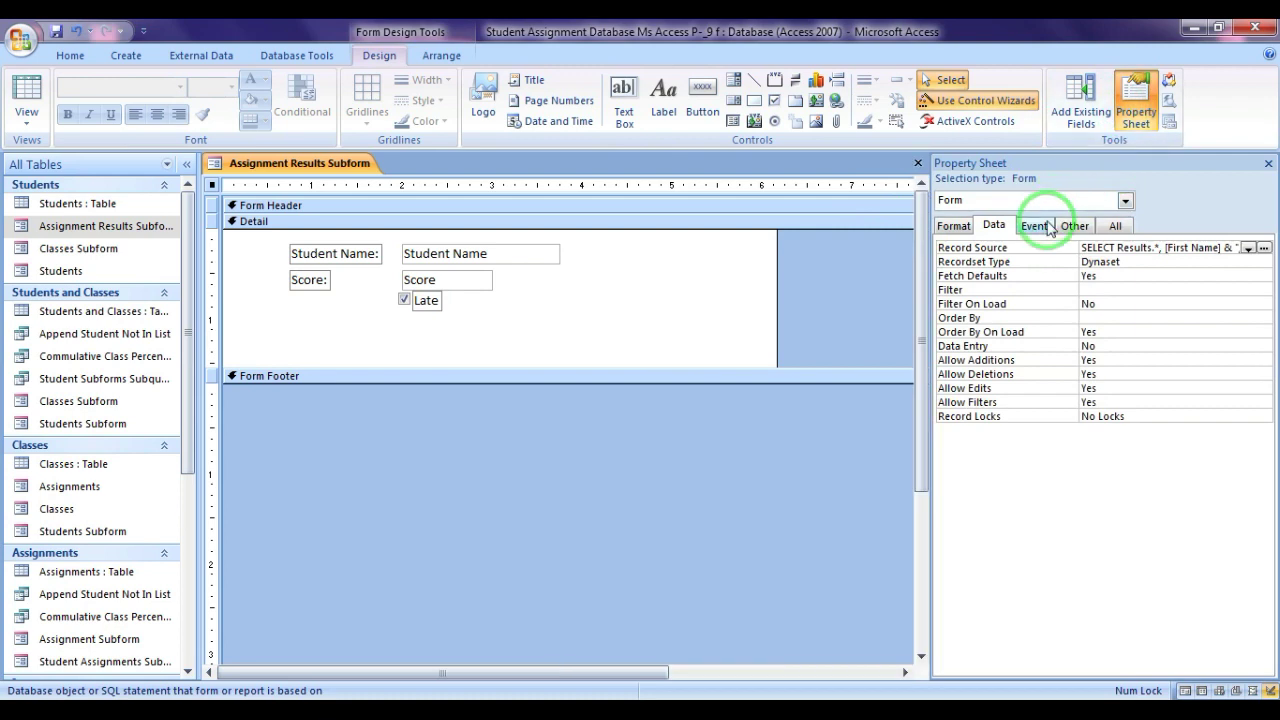
click(1036, 225)
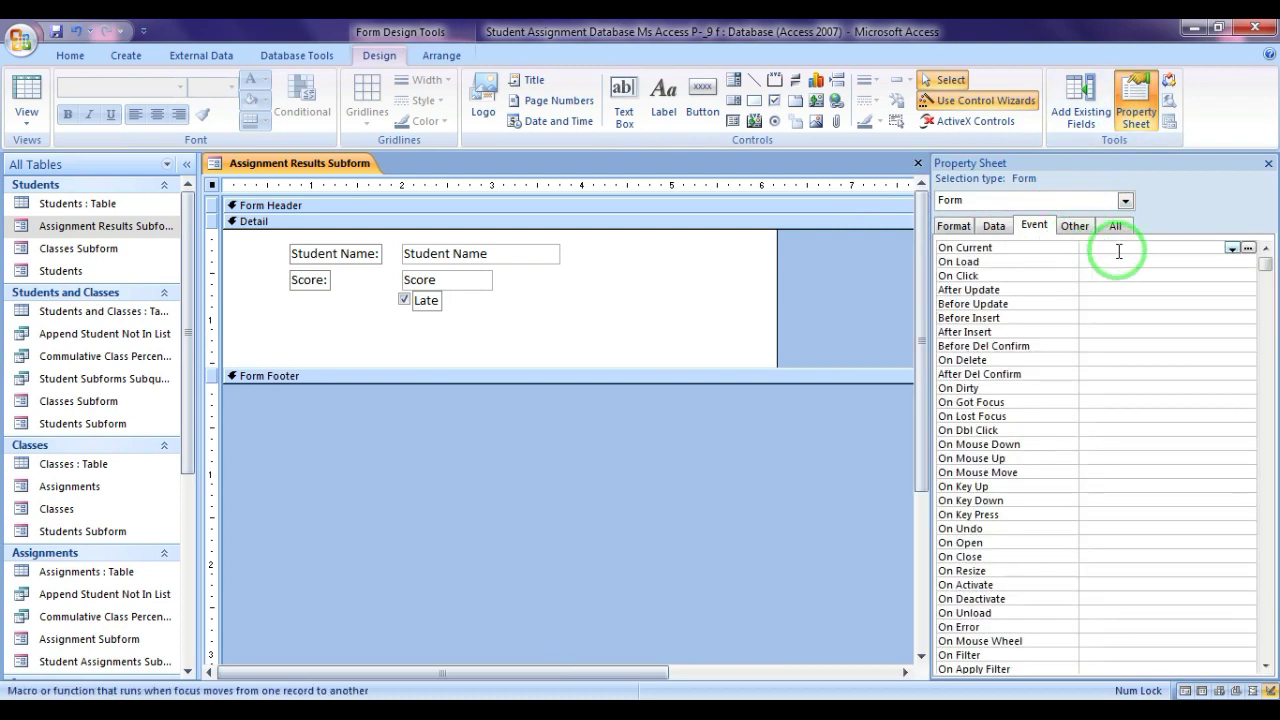
click(1270, 167)
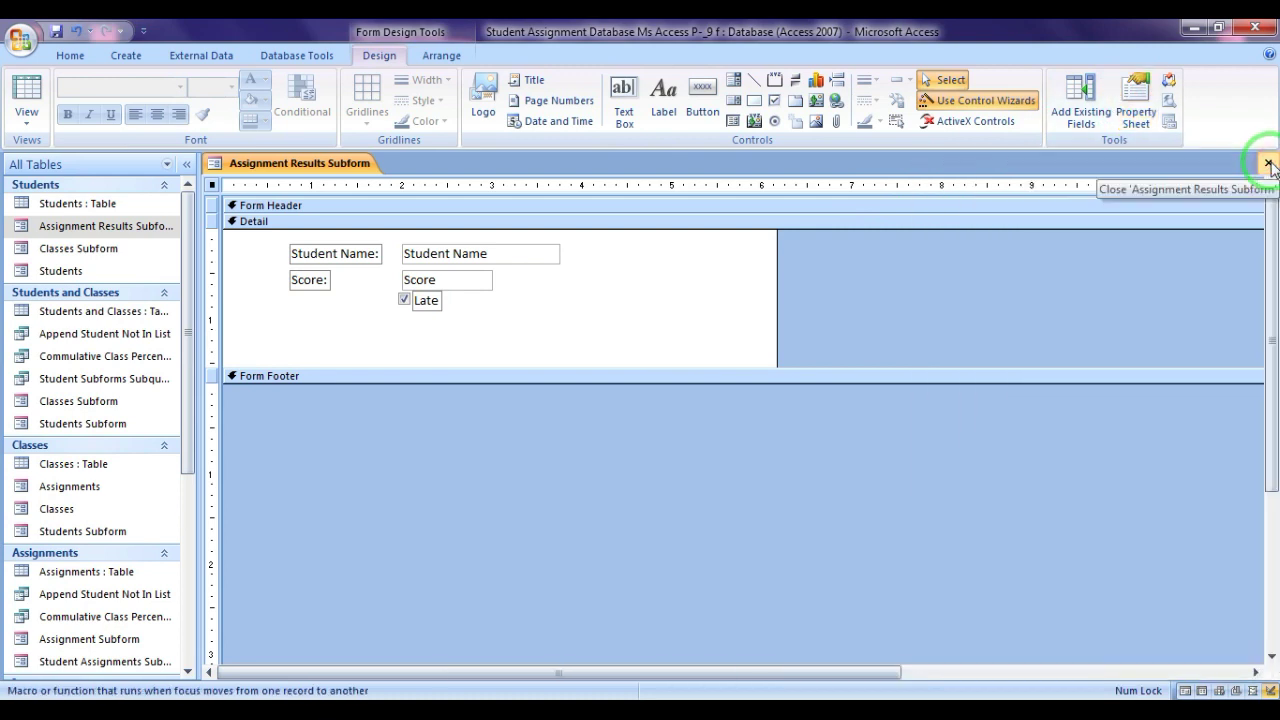
- Close the Assignment Results Subform and start a new query design with the Results table and the Append Student Not In List query
click(1266, 163)
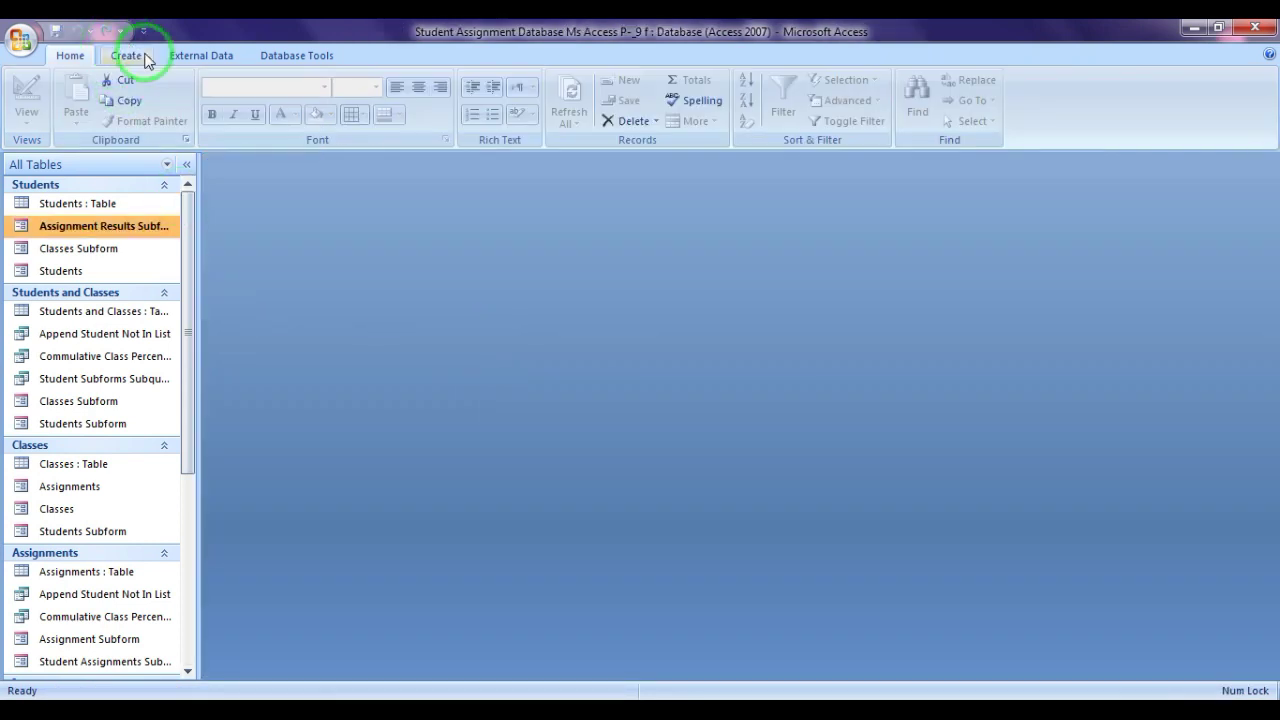
click(127, 55)
click(716, 104)
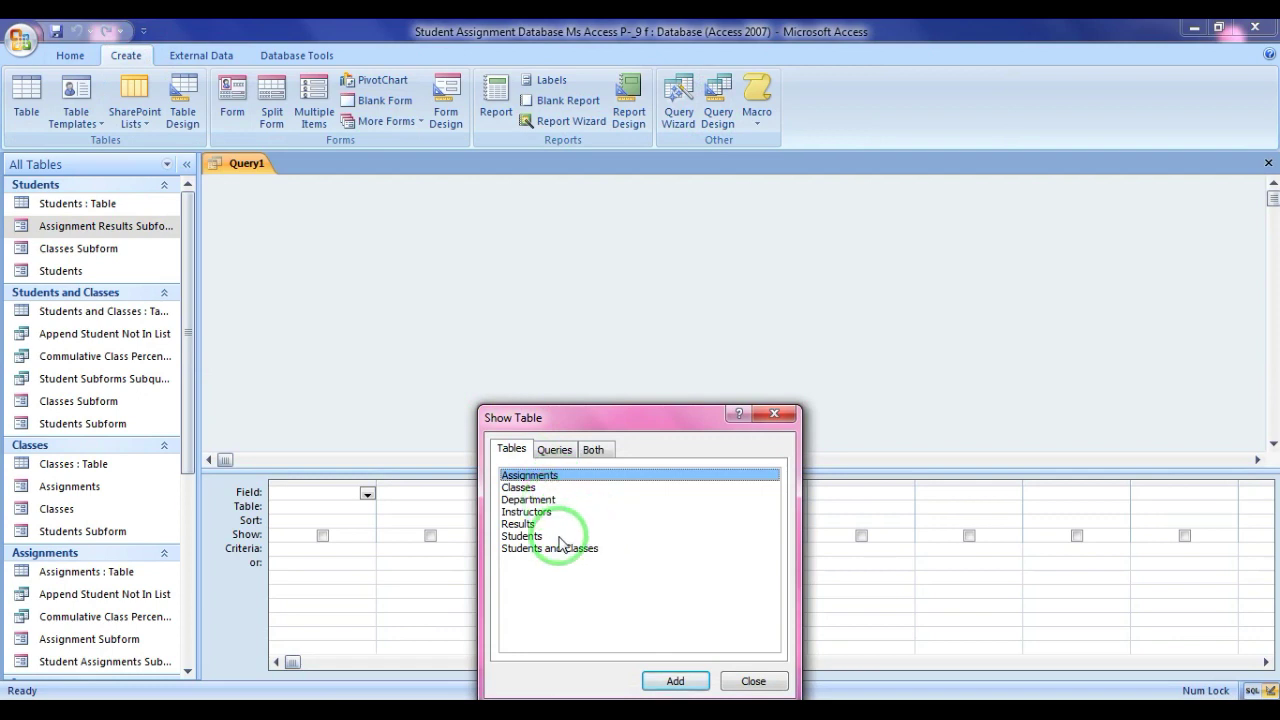
click(525, 523)
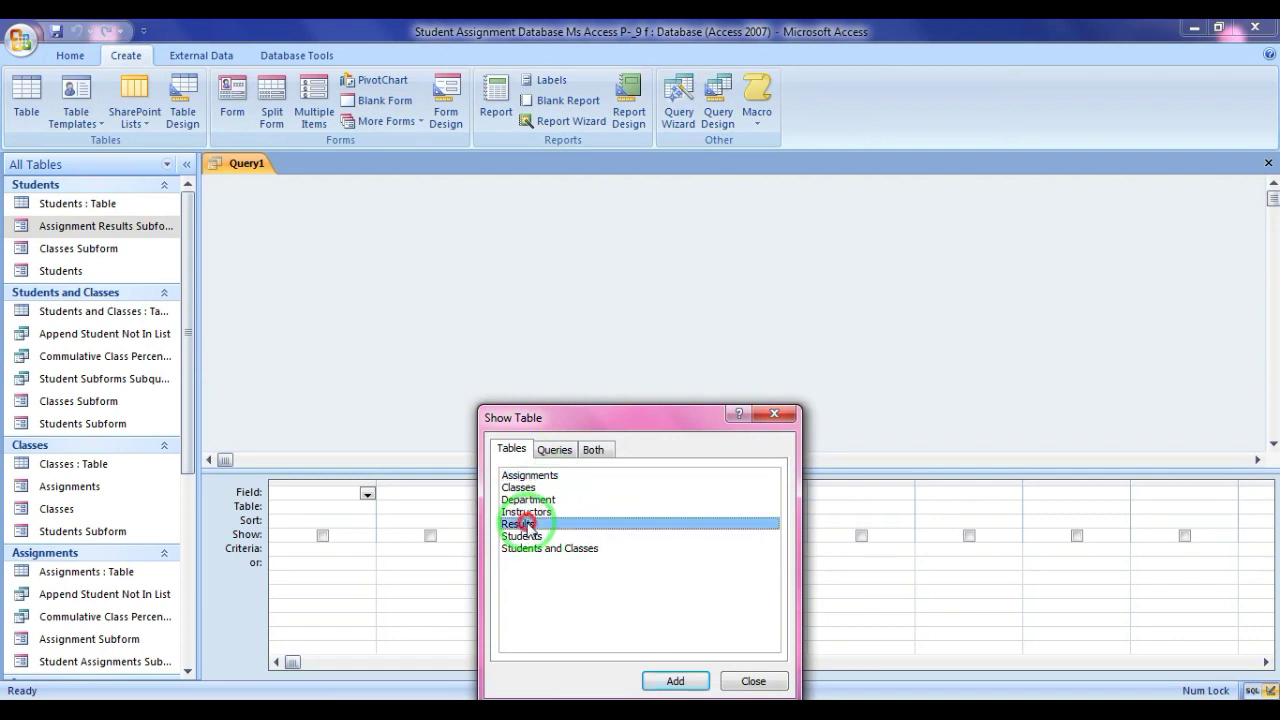
click(678, 680)
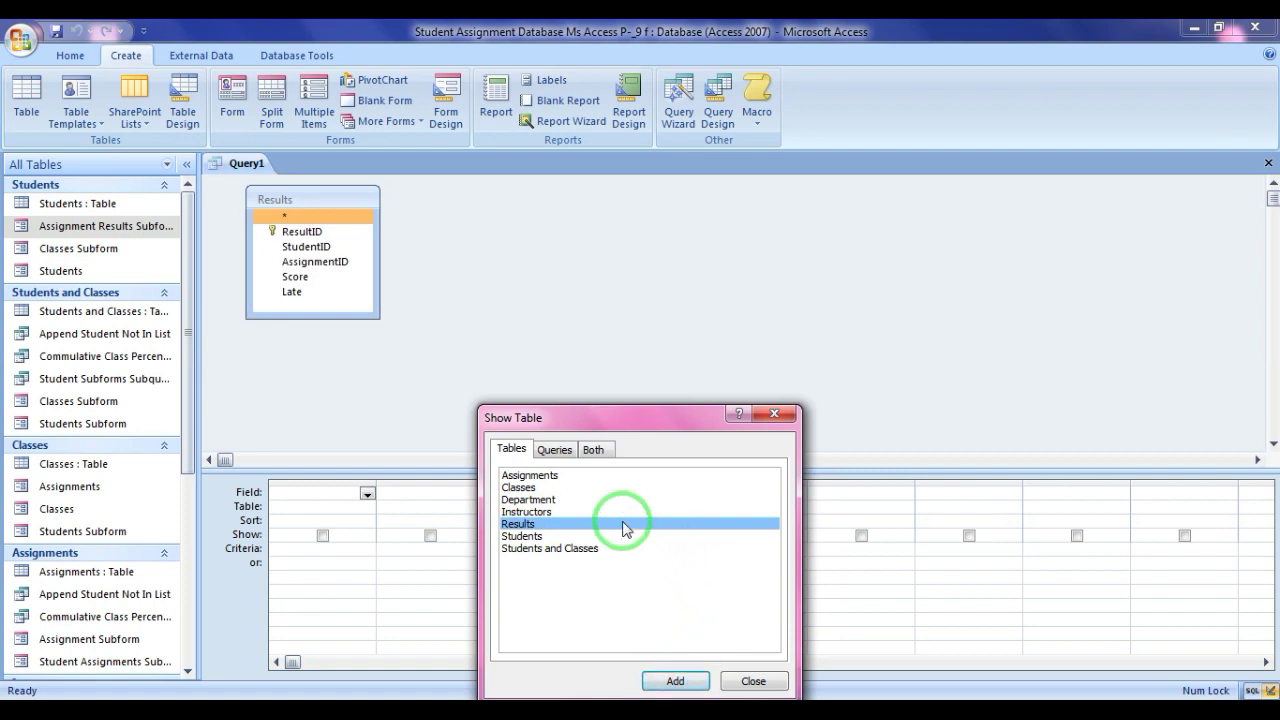
click(556, 450)
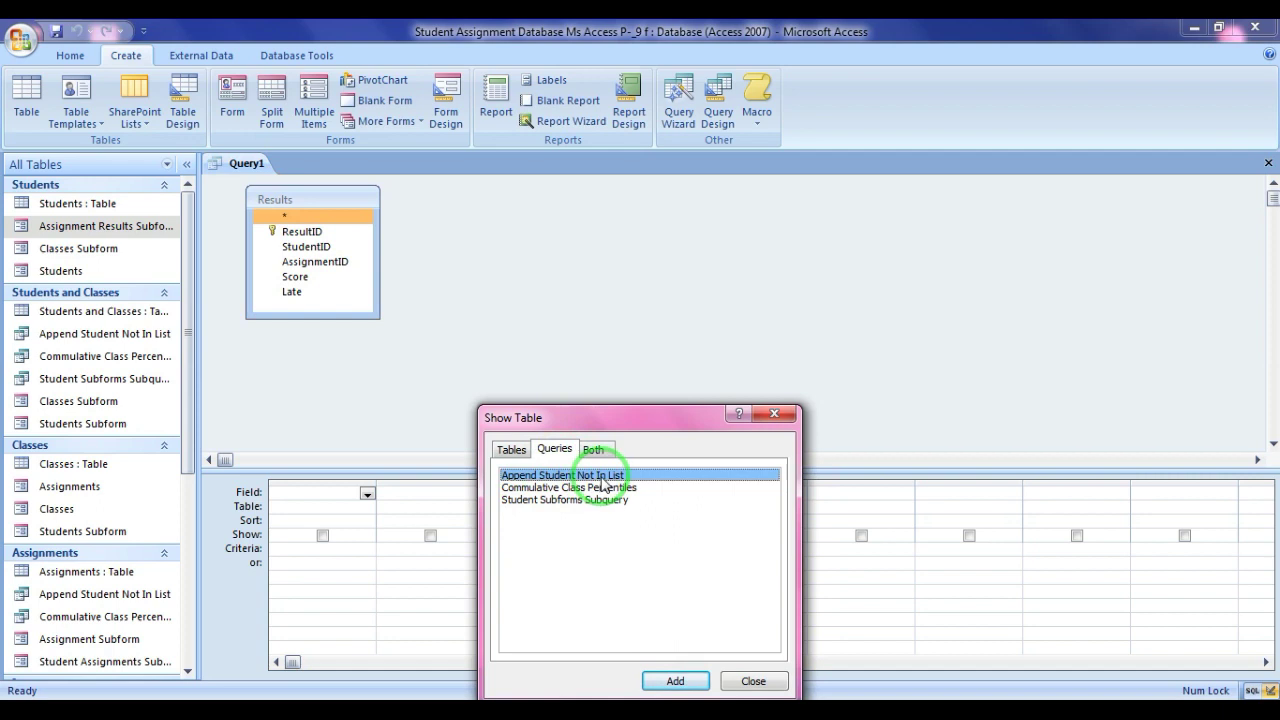
click(675, 681)
click(752, 681)
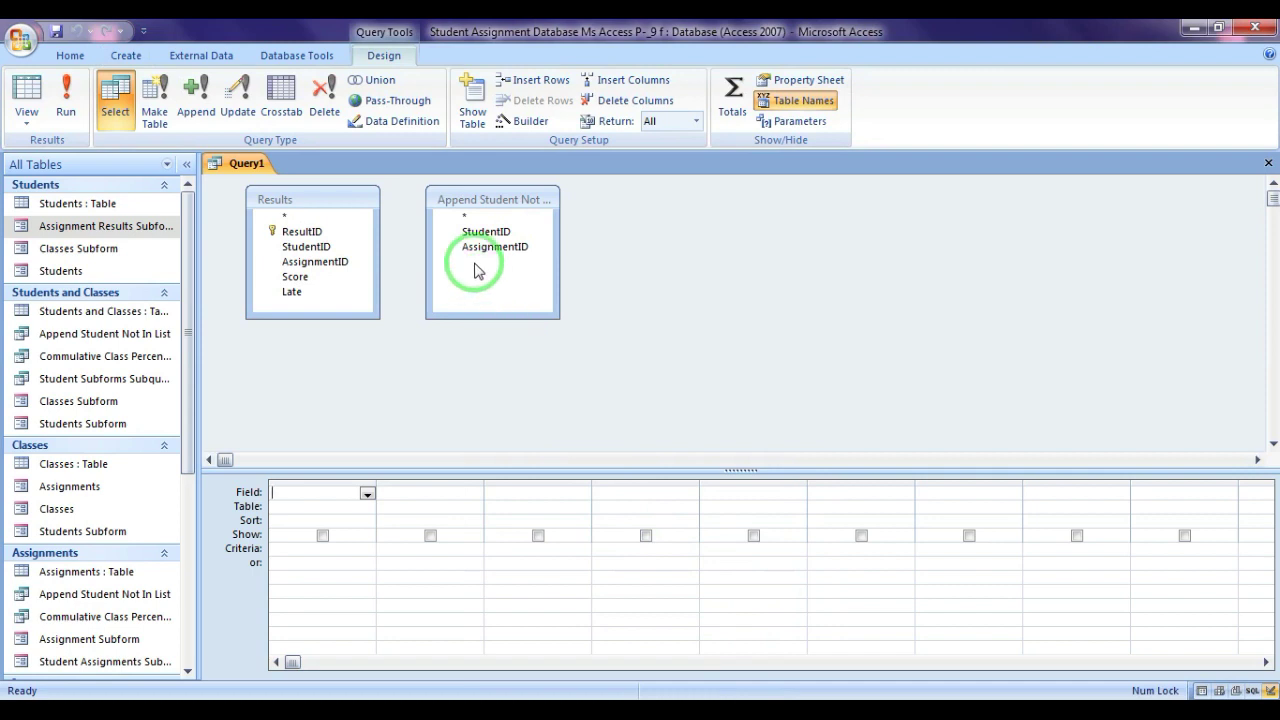
click(452, 232)
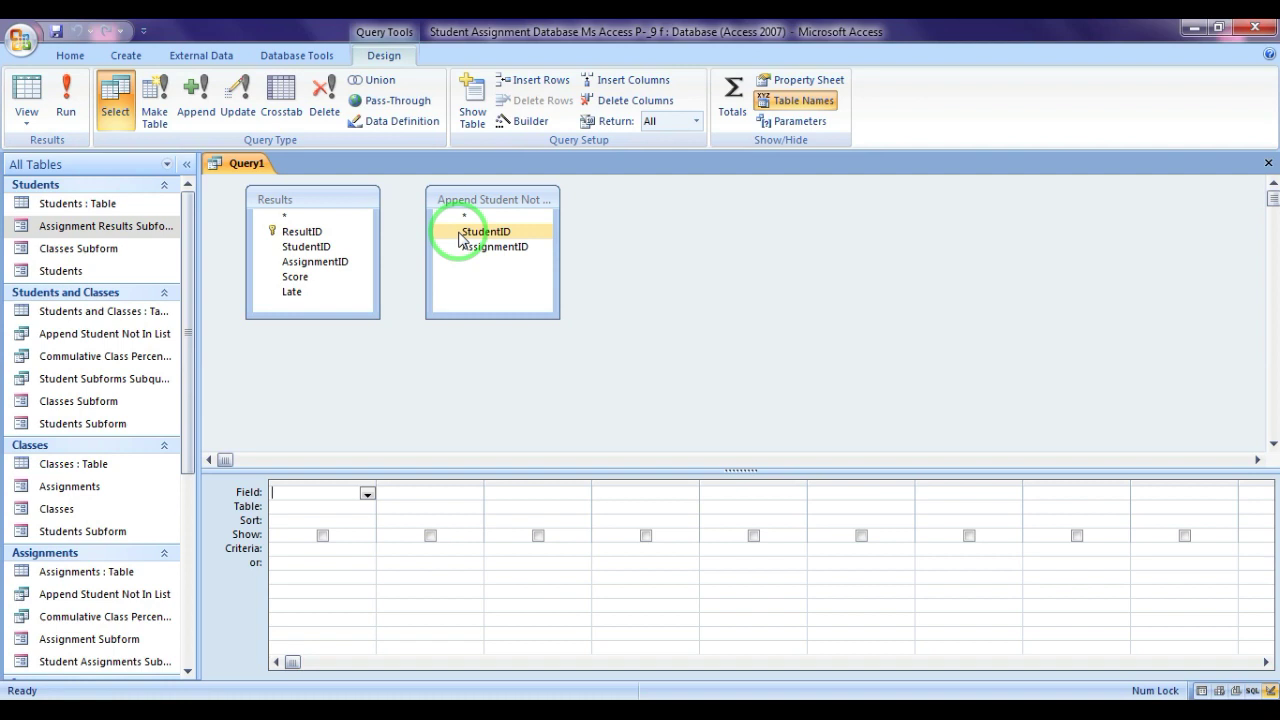
drag(459, 238, 322, 252)
double_click(400, 244)
click(466, 331)
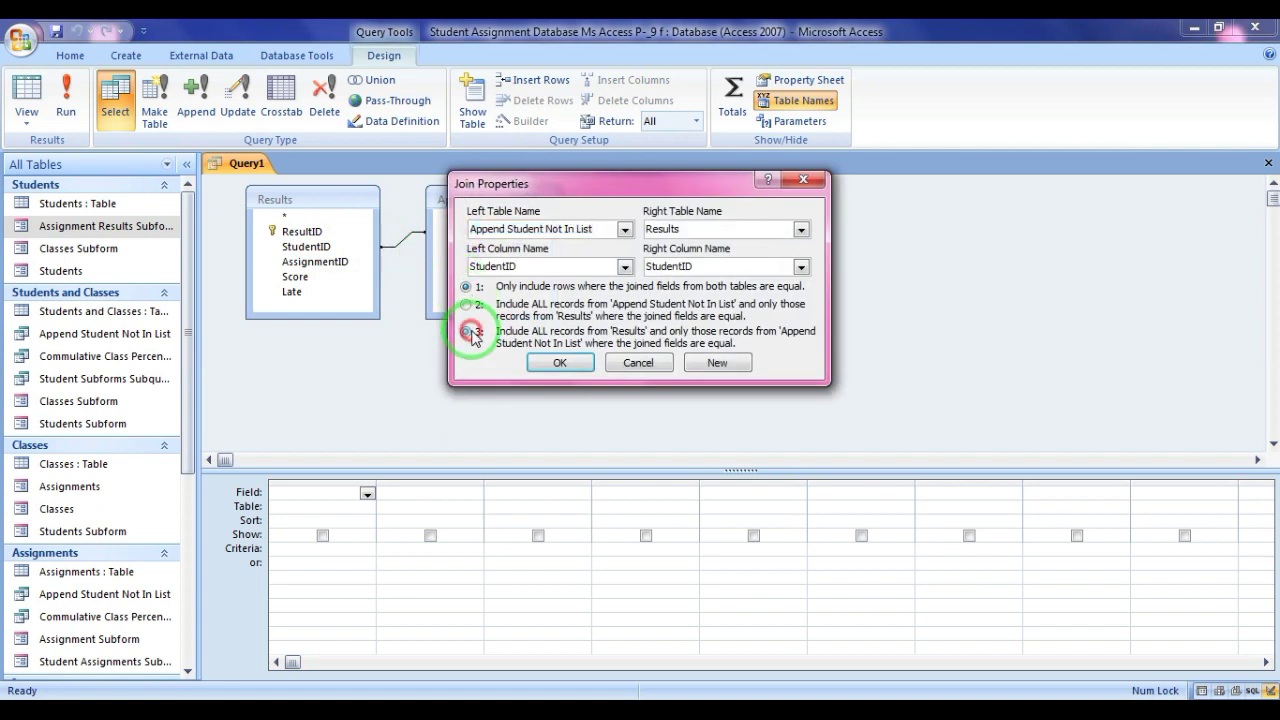
click(558, 362)
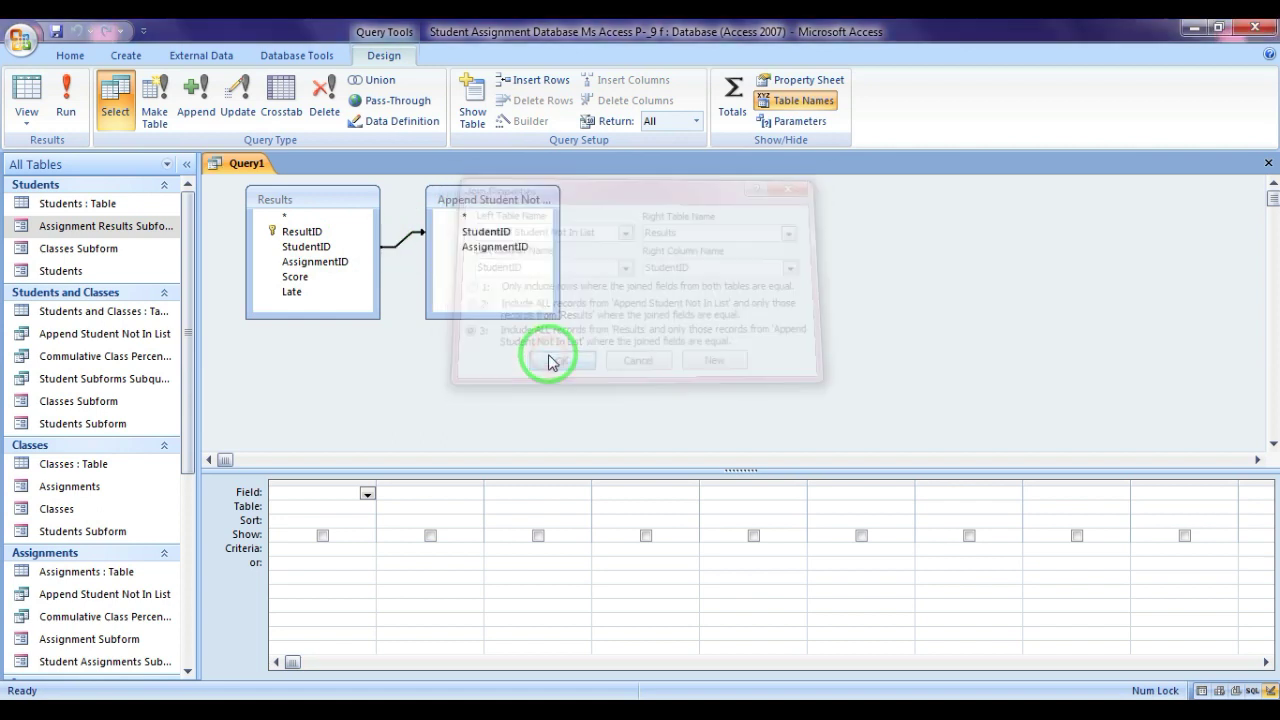
click(402, 248)
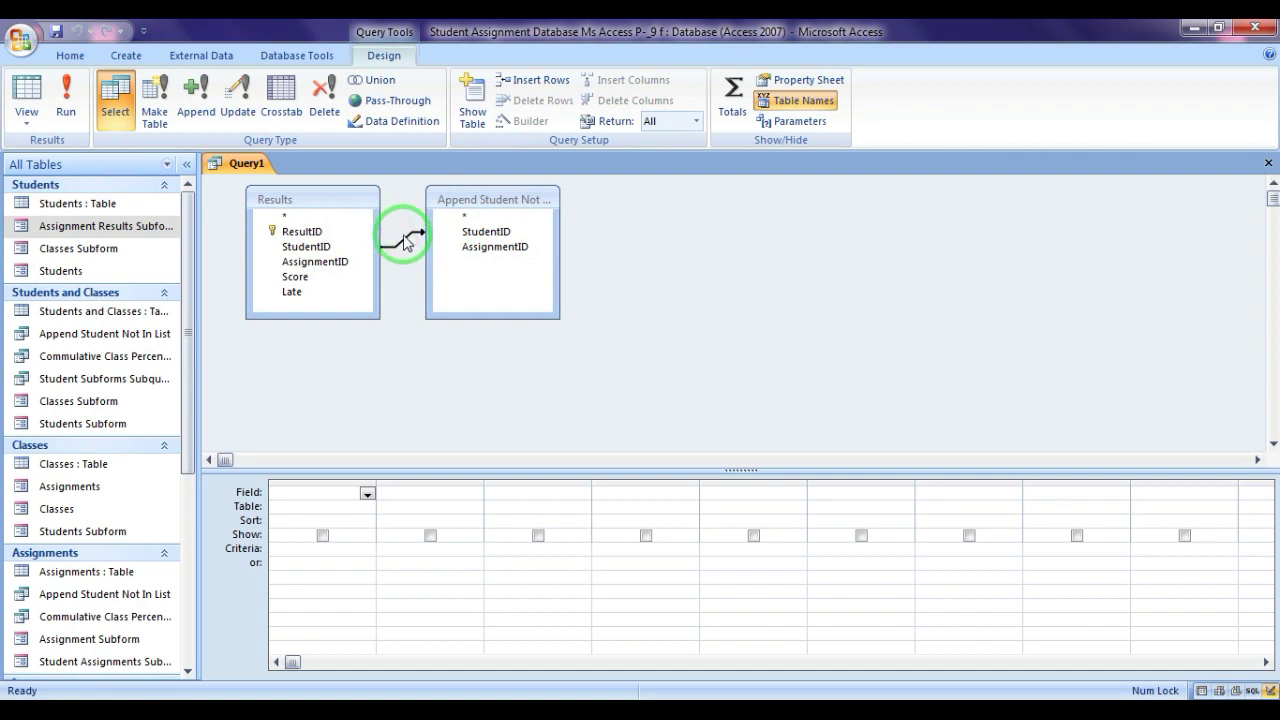
right_click(405, 243)
click(440, 271)
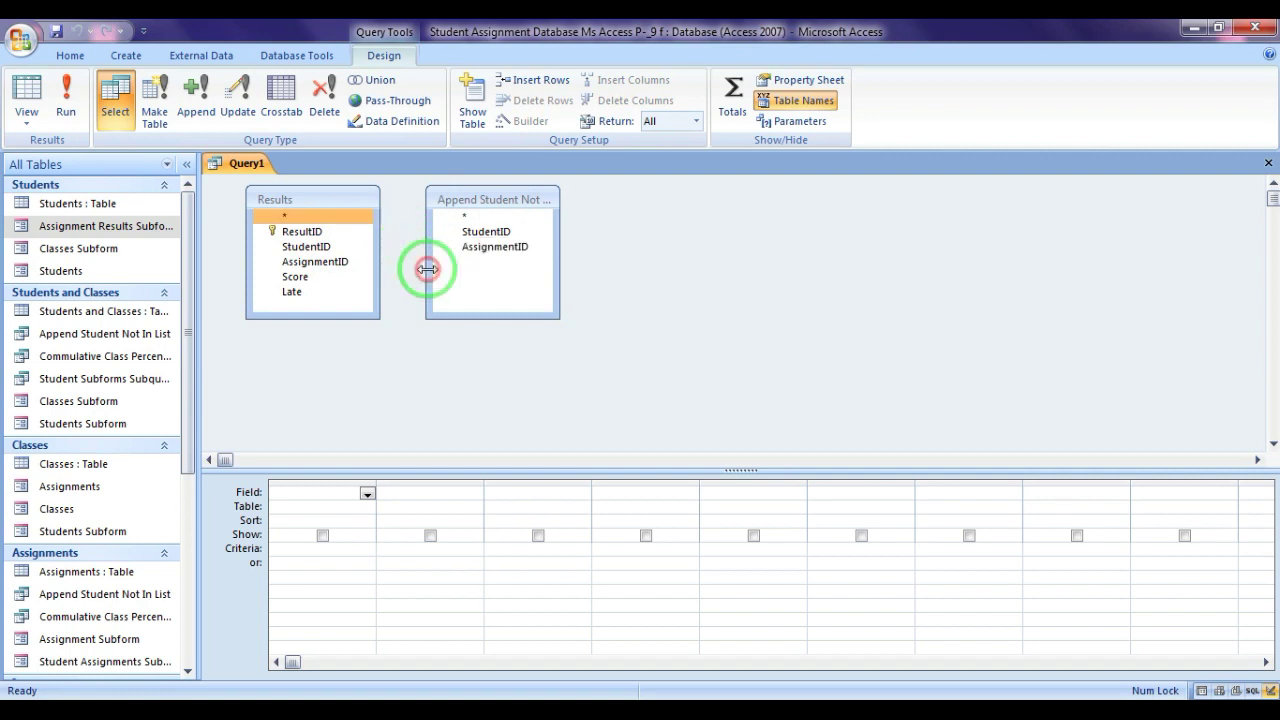
- Join Results to Append Student Not In List on StudentID, including all records from Append Student Not In List
drag(323, 246, 465, 233)
double_click(403, 240)
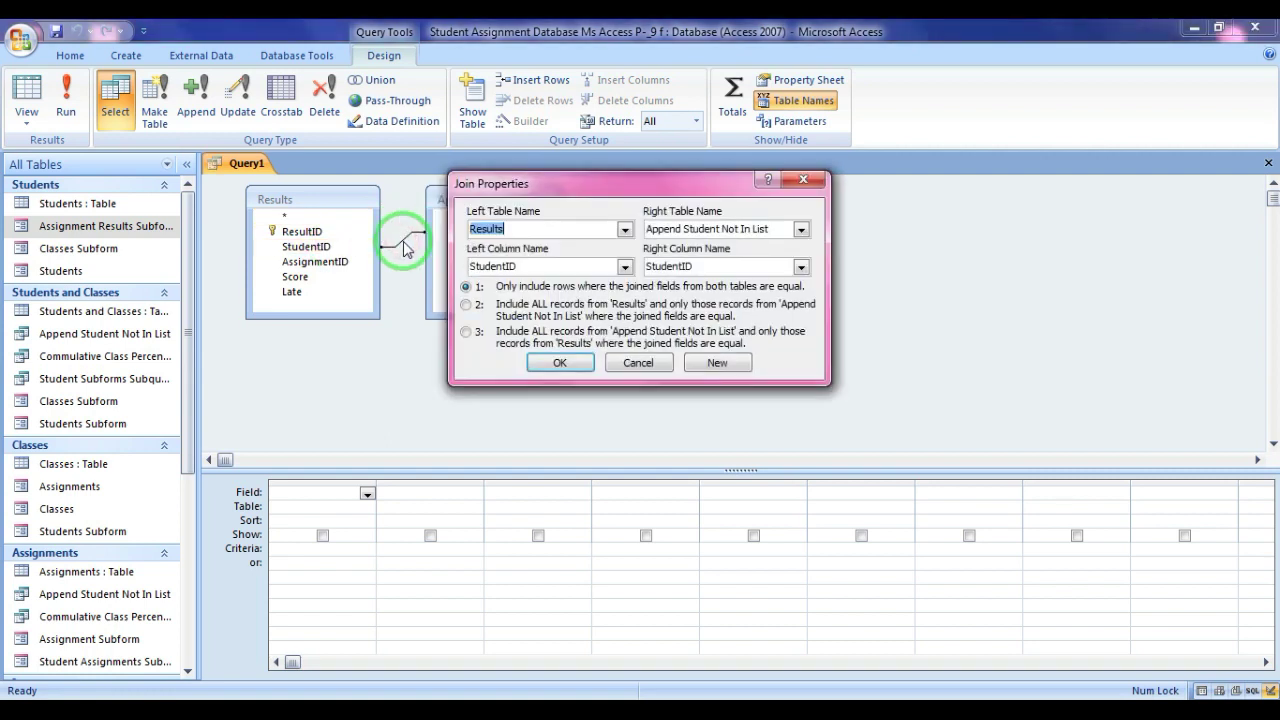
click(465, 331)
click(560, 363)
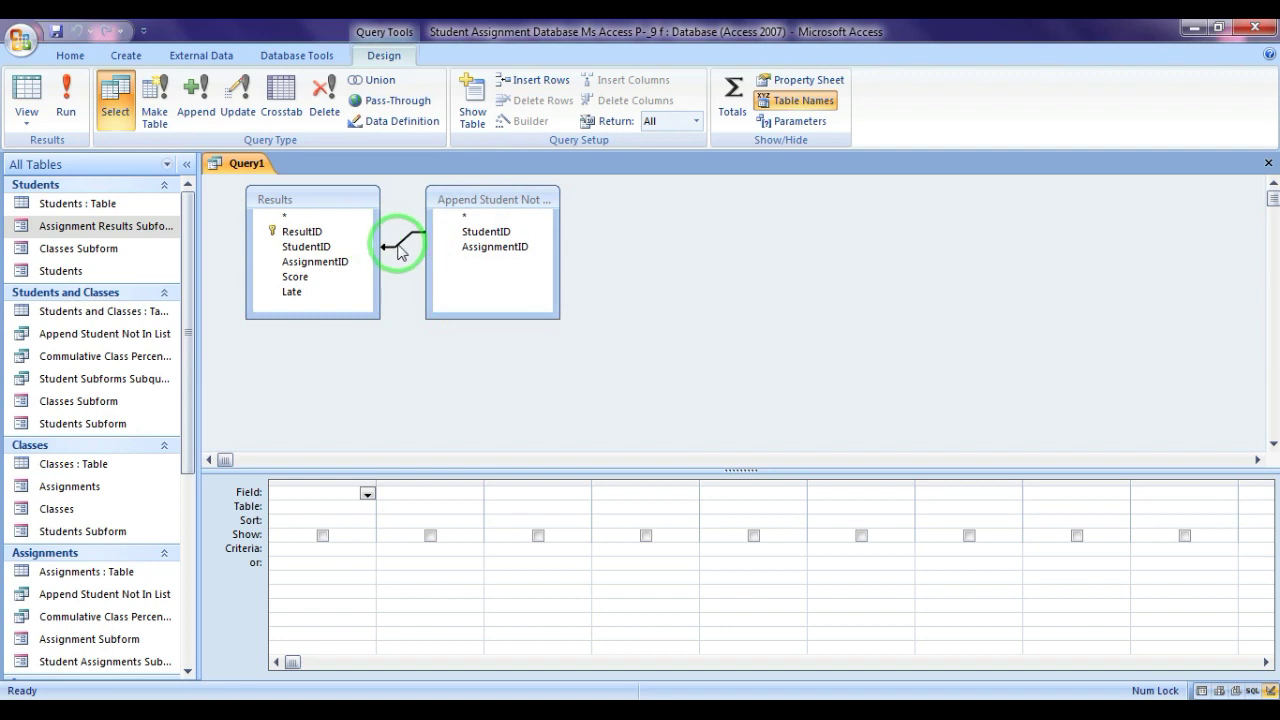
- Join the two sources on AssignmentID as well, including all records from Append Student Not In List
drag(358, 261, 474, 250)
double_click(401, 252)
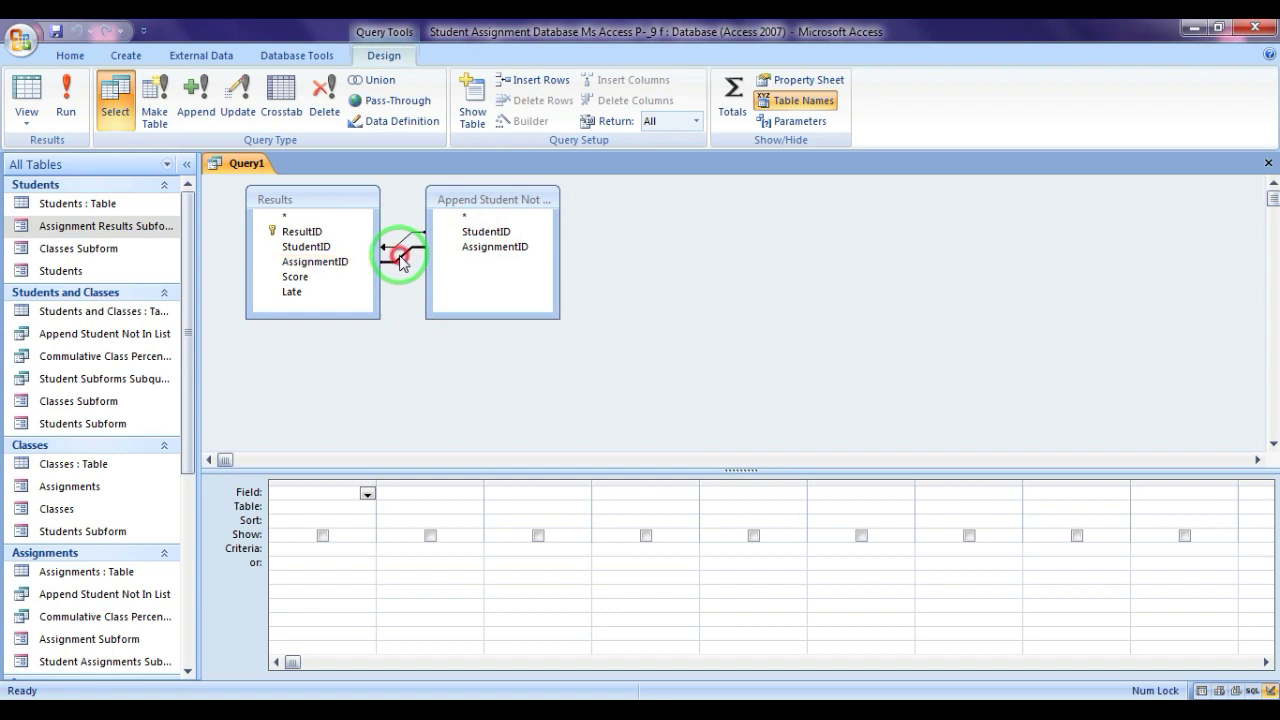
click(466, 331)
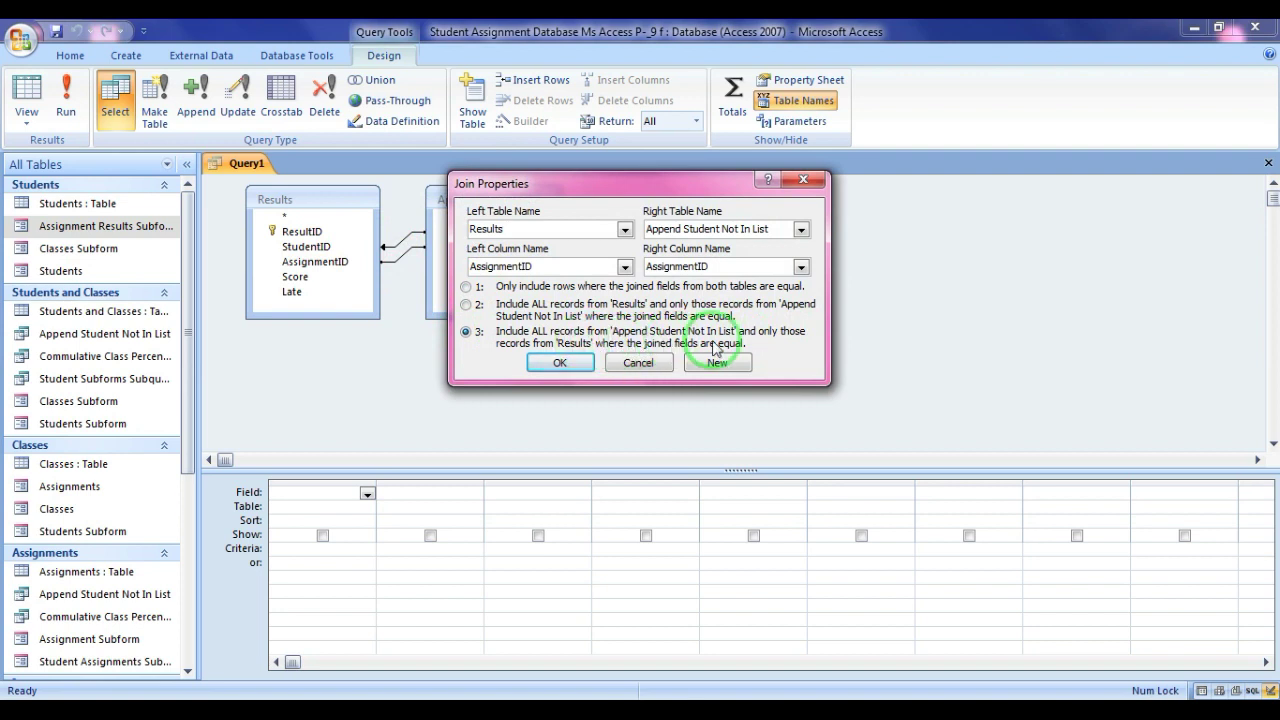
click(560, 362)
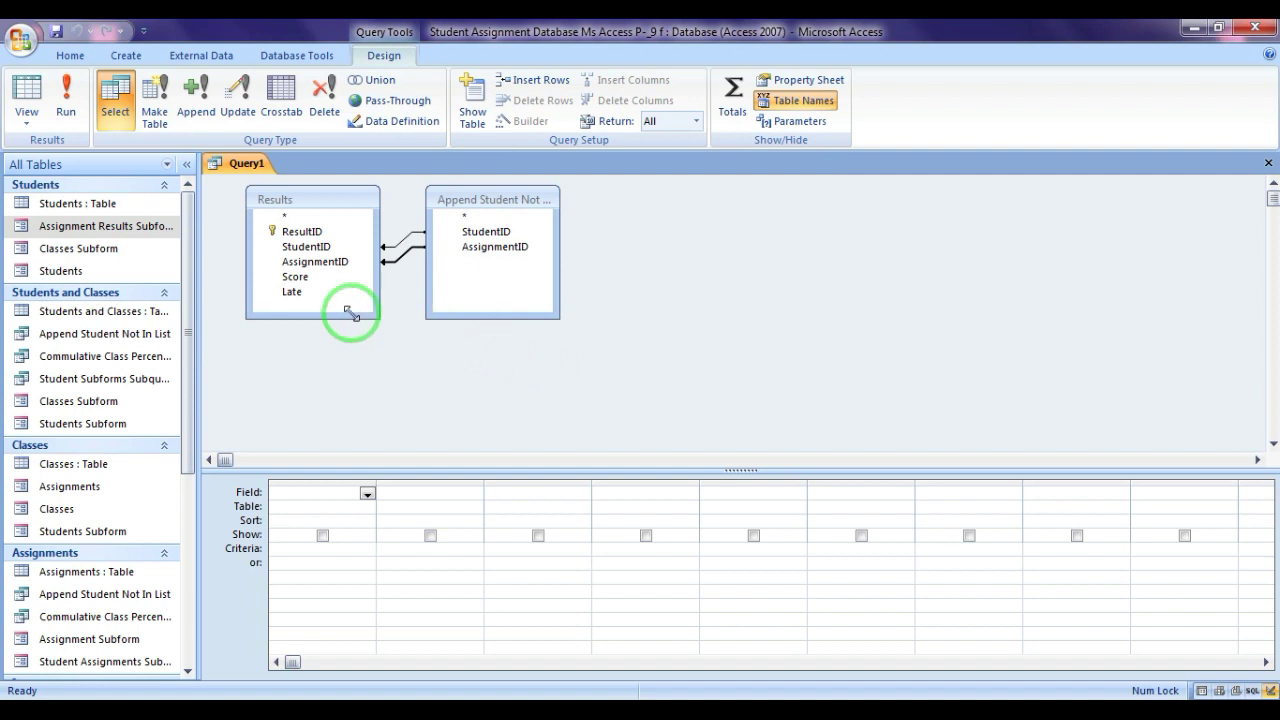
- Add StudentID and AssignmentID from Append Student Not In List, plus StudentID from Results, to the query grid
click(325, 278)
click(318, 248)
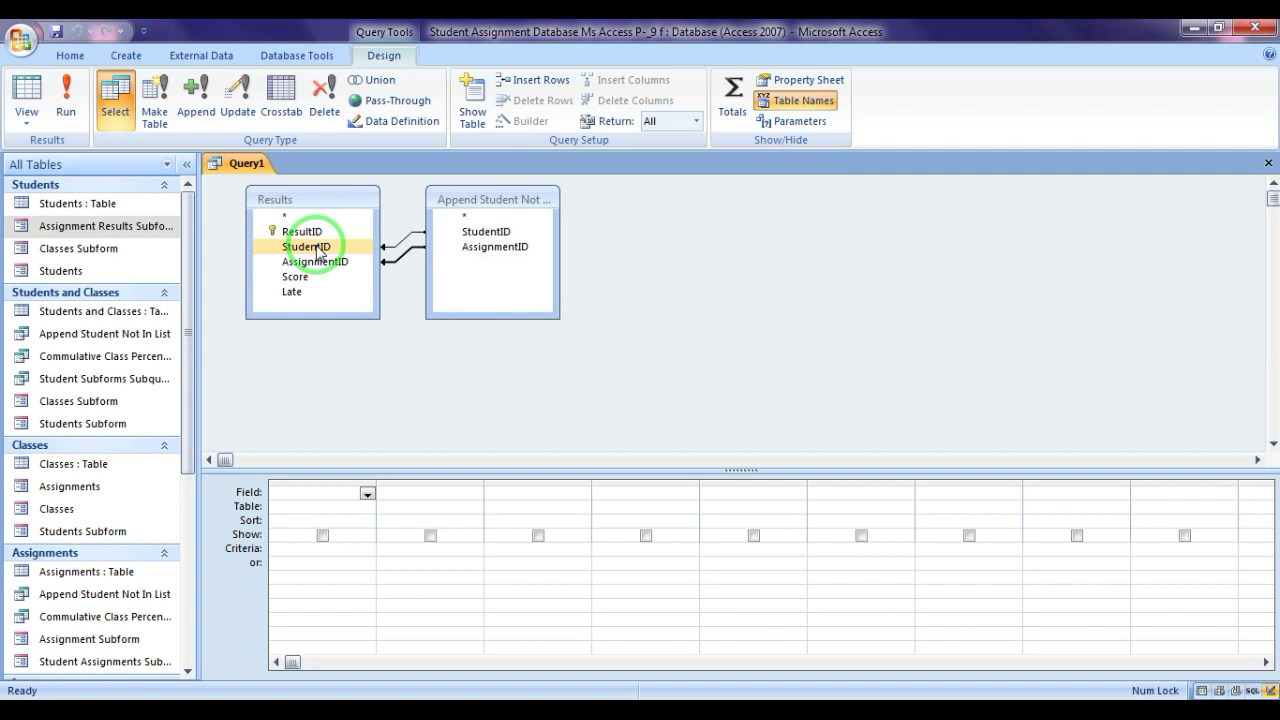
drag(484, 234, 332, 494)
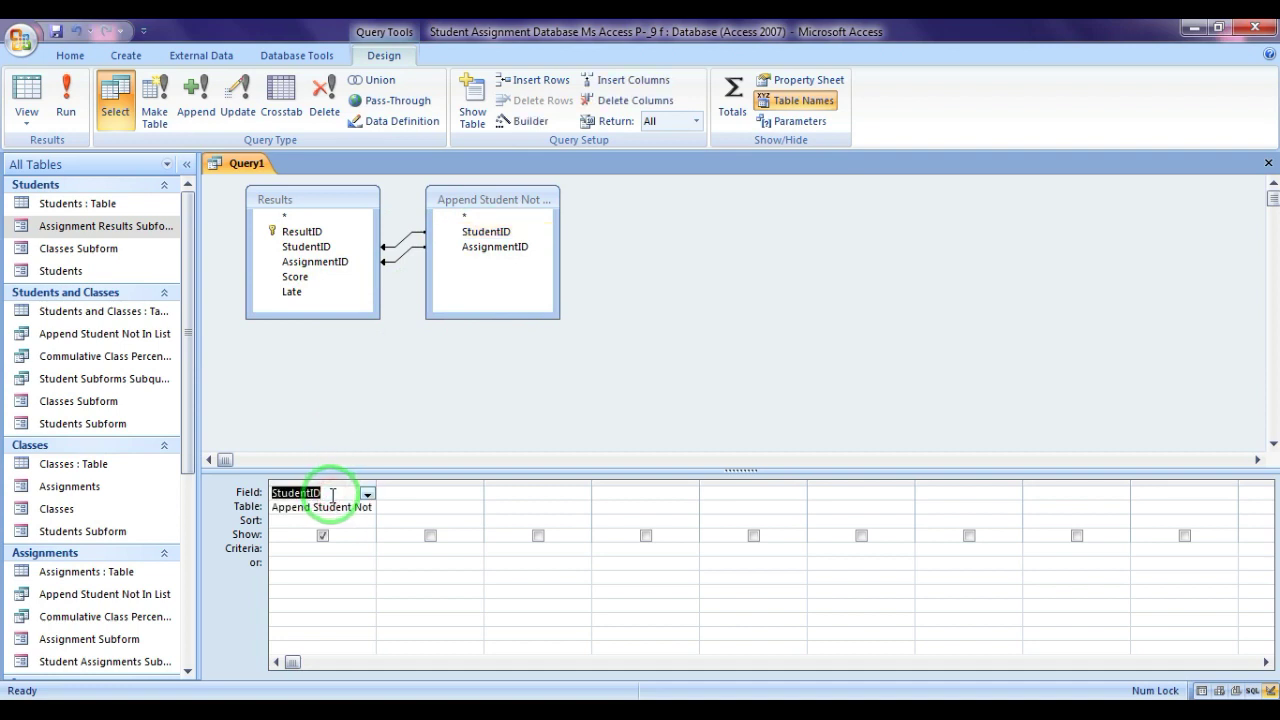
click(483, 235)
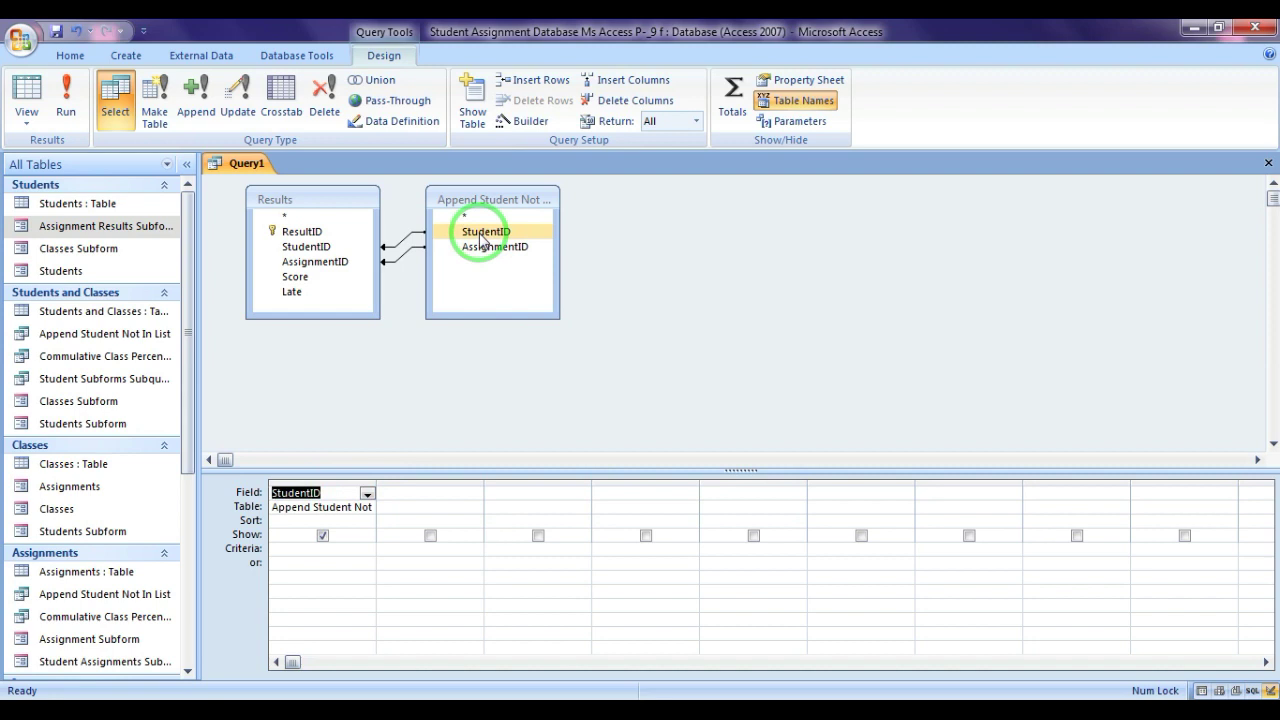
click(481, 249)
drag(481, 249, 432, 495)
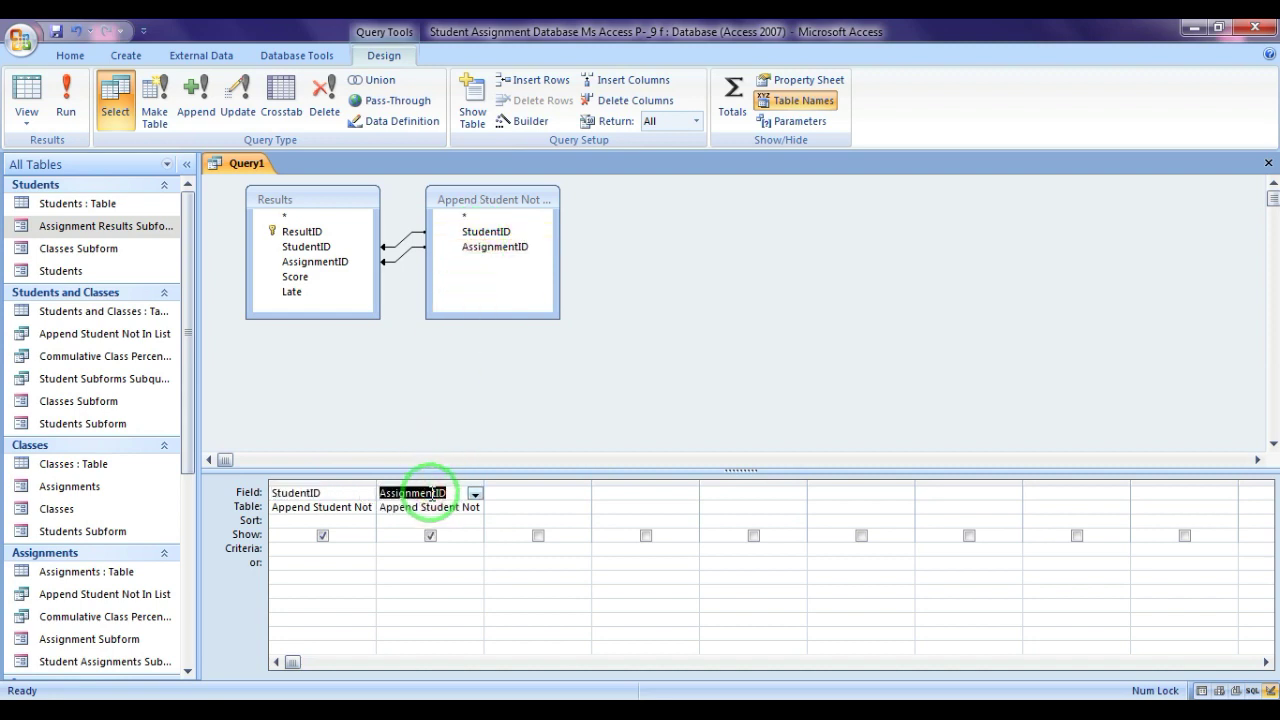
click(312, 246)
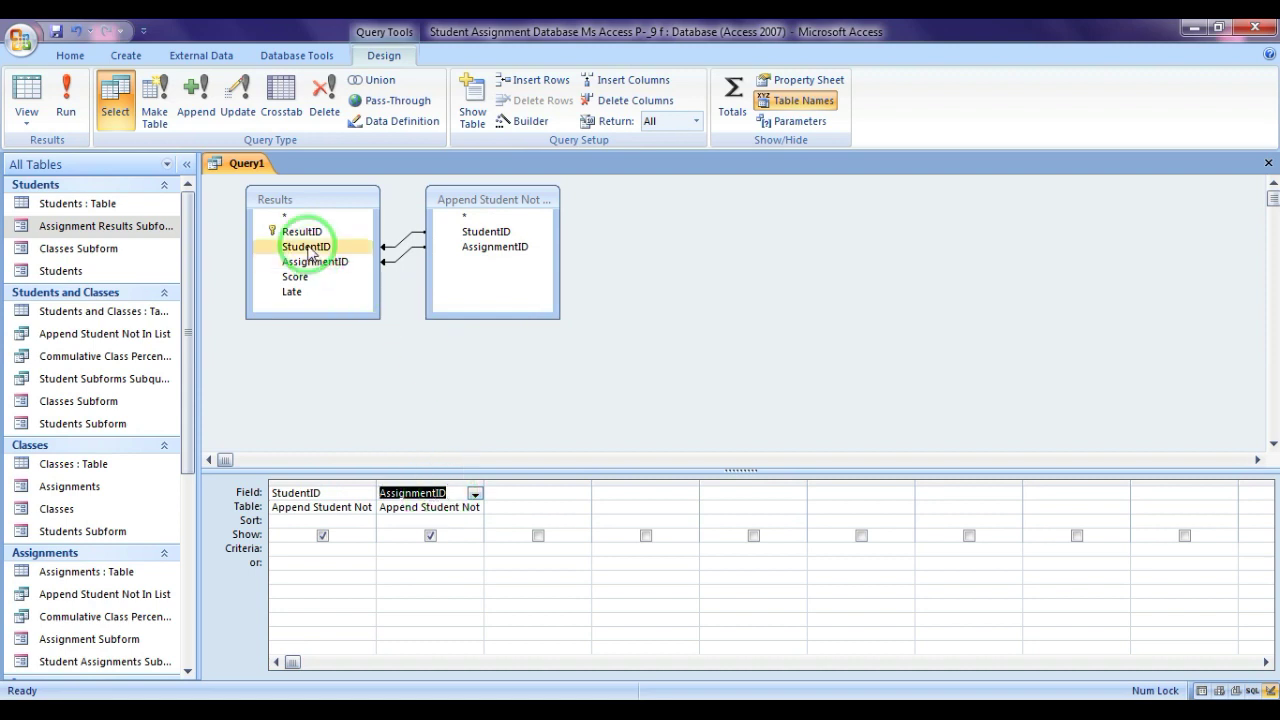
drag(320, 253, 540, 490)
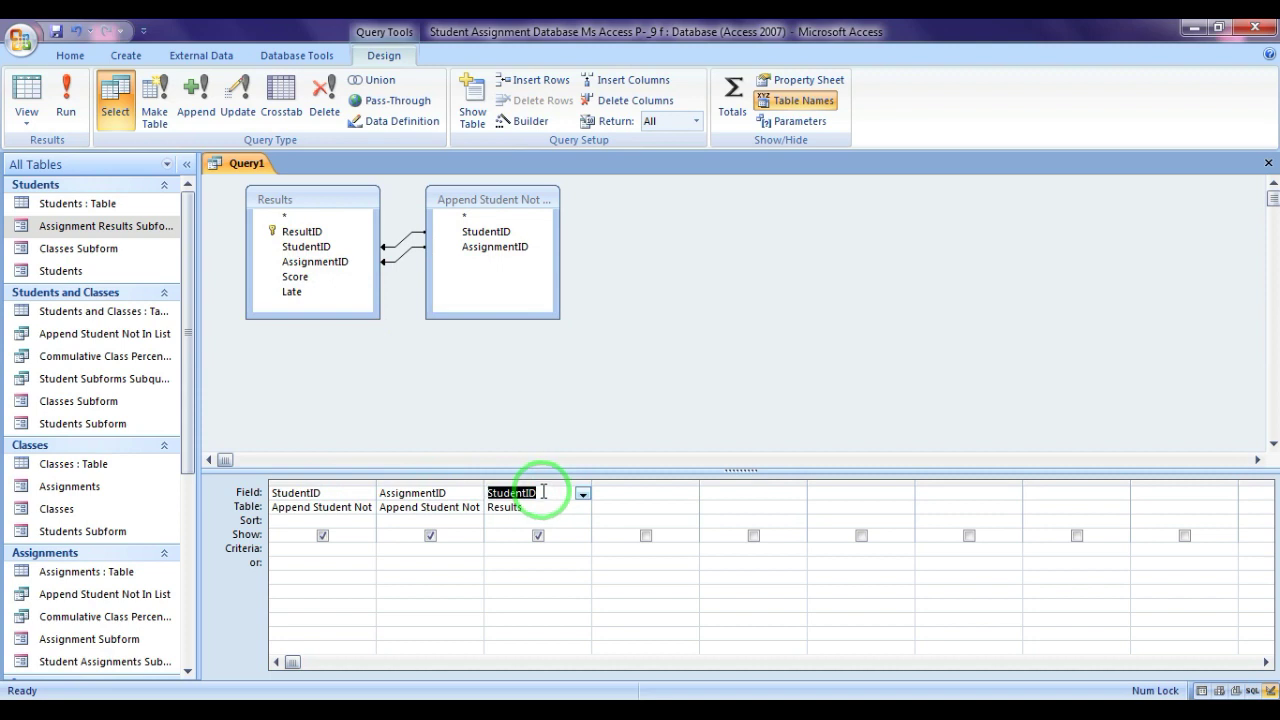
- Convert the query to an append query that targets the Assignments table in the current database
click(199, 110)
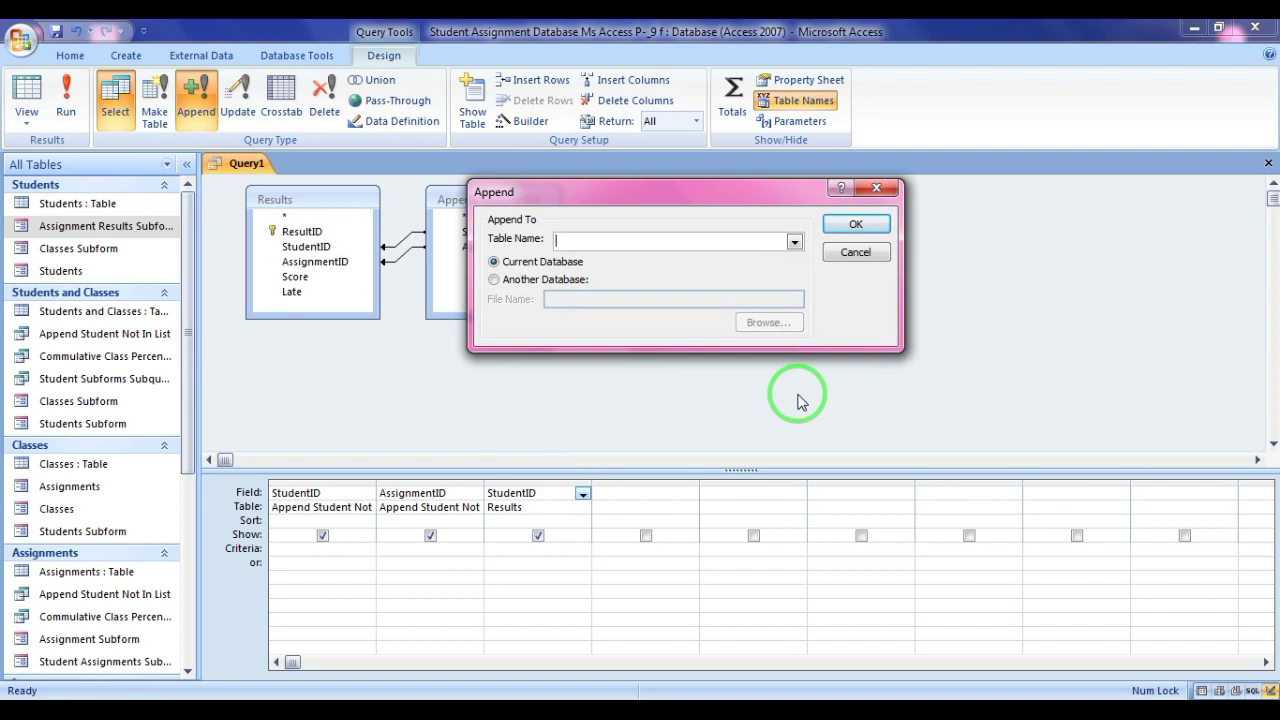
click(845, 222)
click(644, 418)
click(794, 242)
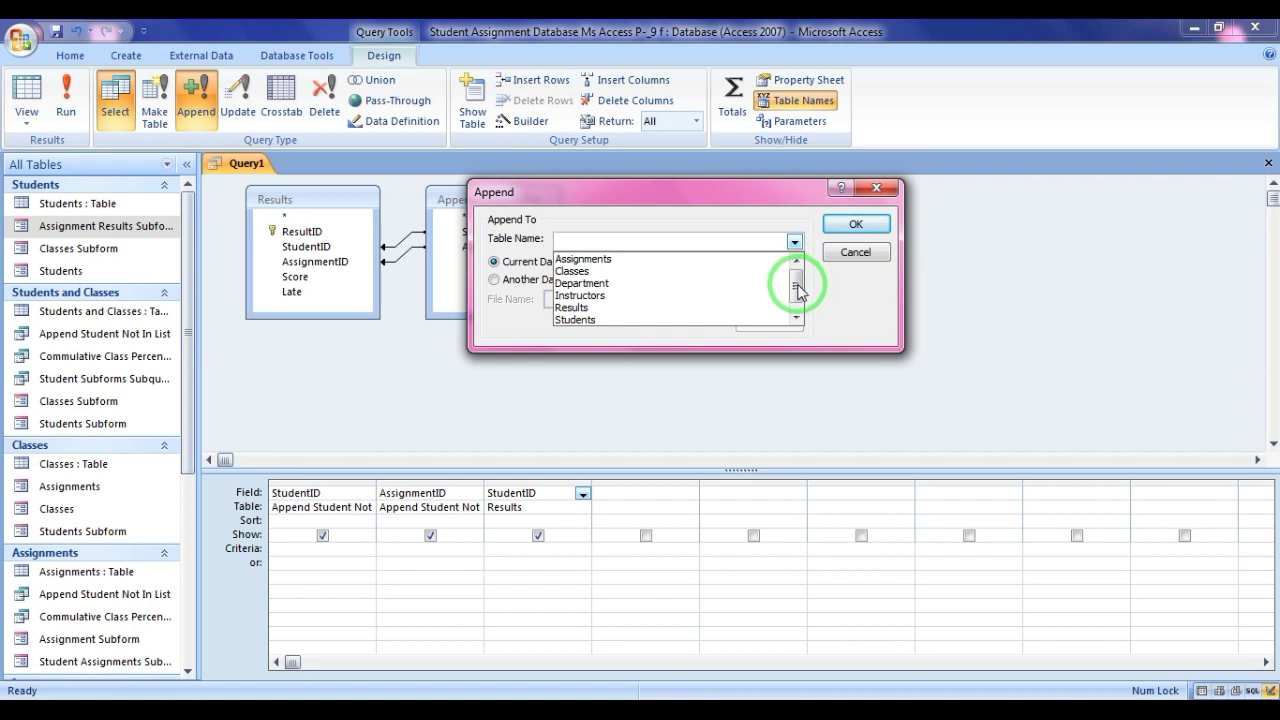
click(575, 259)
click(848, 224)
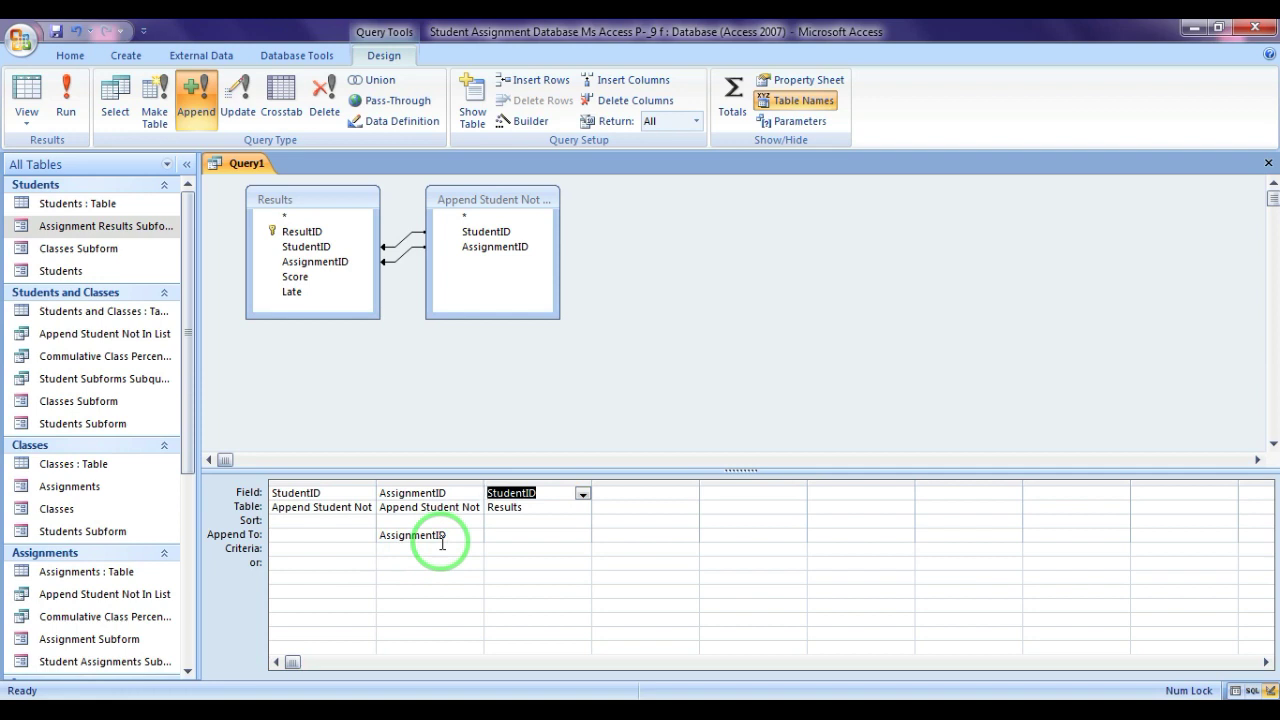
- Check the Append To choices for both StudentID columns and widen the AssignmentID column
click(337, 537)
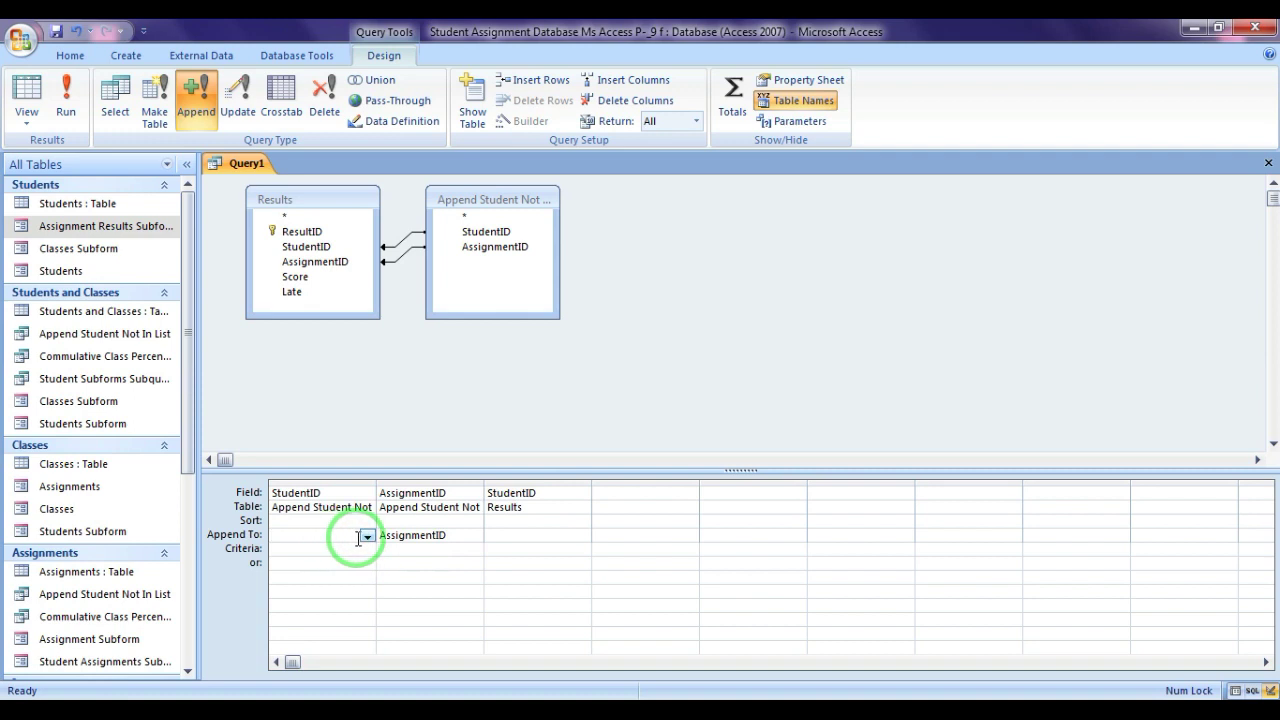
click(366, 537)
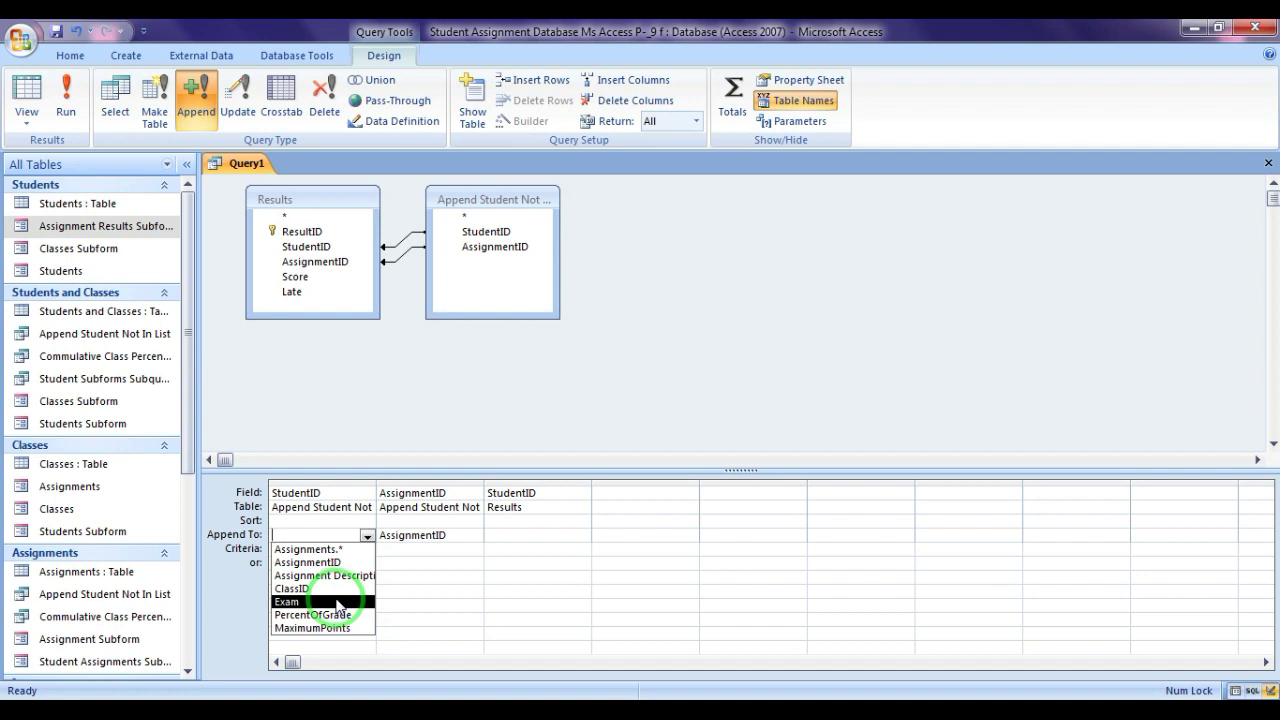
click(464, 536)
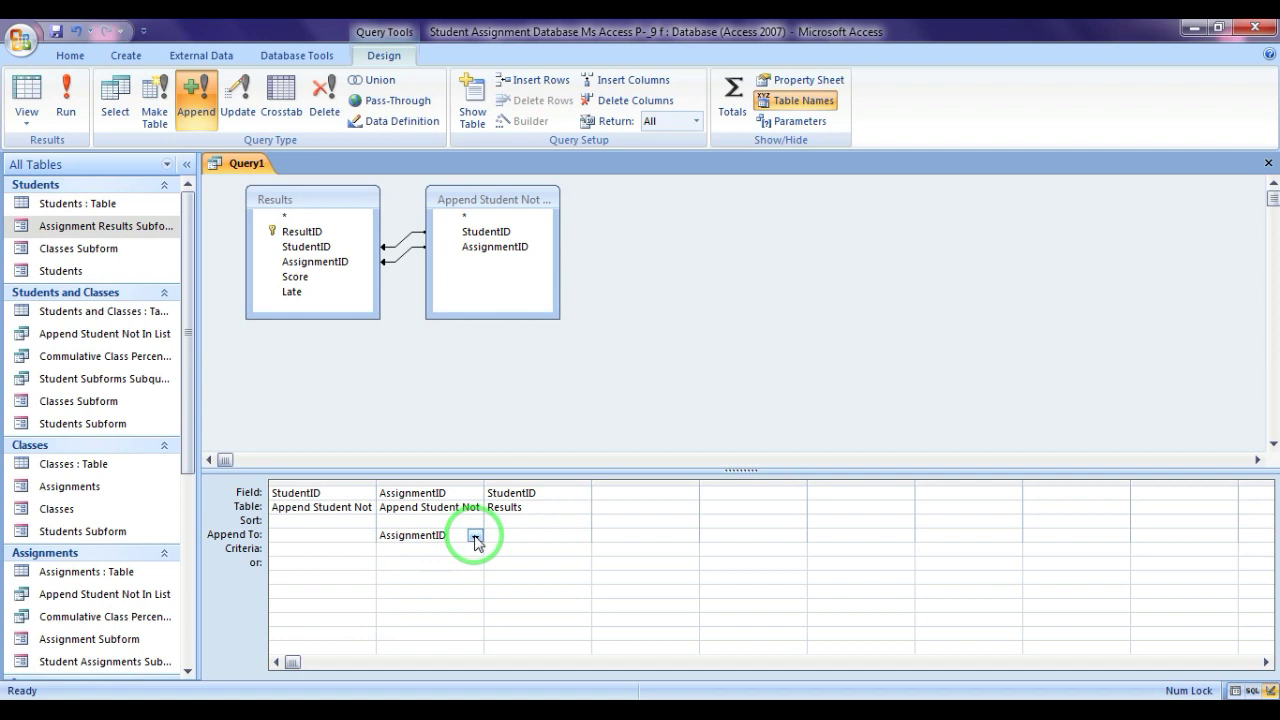
double_click(484, 482)
click(755, 540)
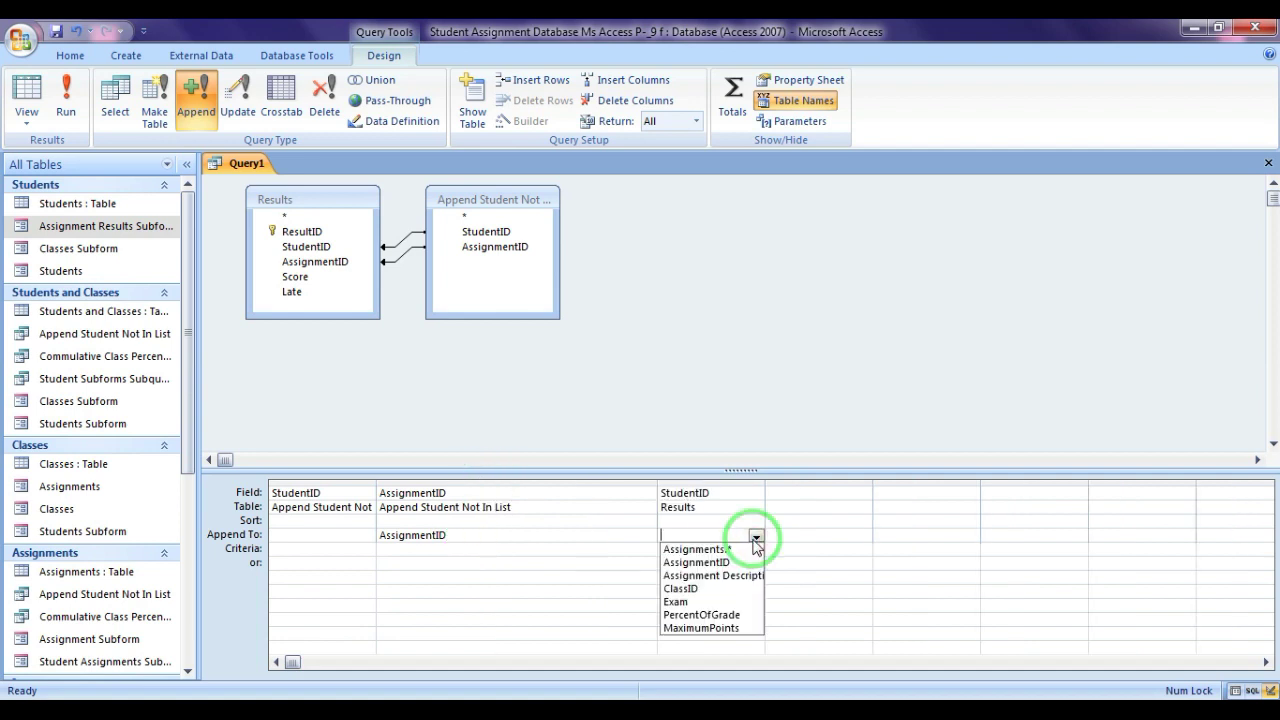
click(735, 524)
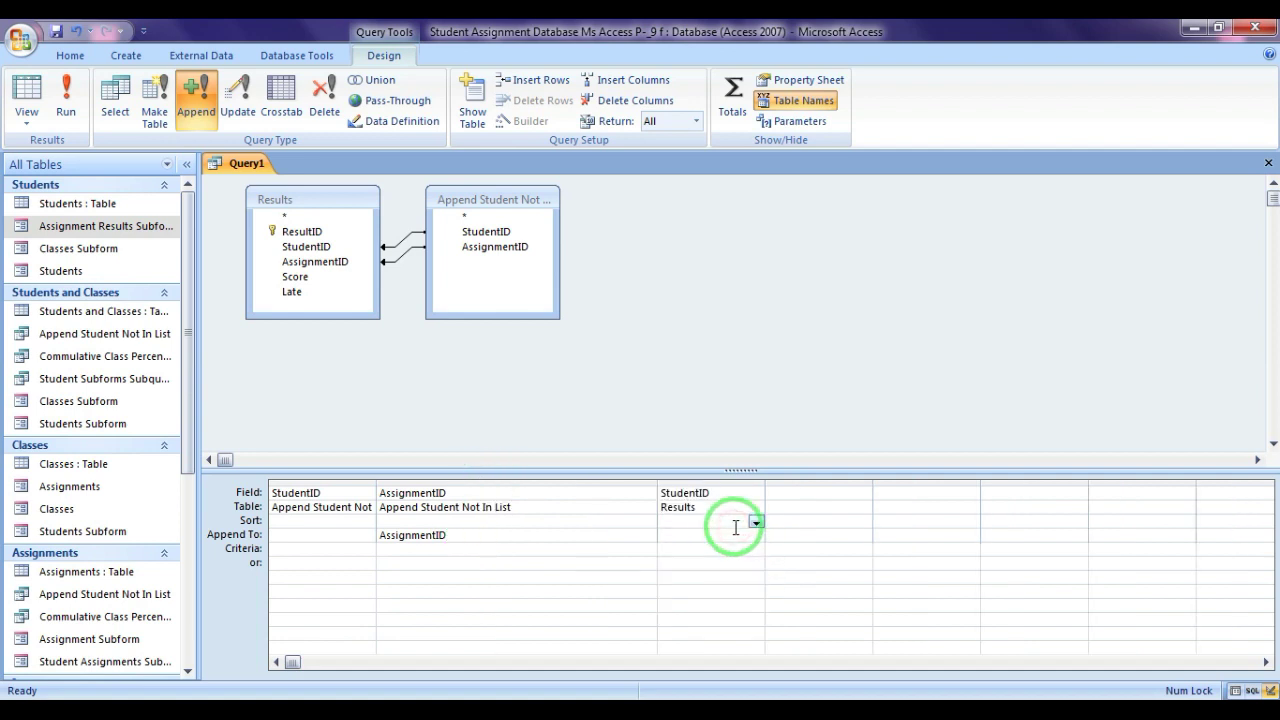
- Set the criteria of the Results StudentID column to Is Null
click(699, 547)
text(I)
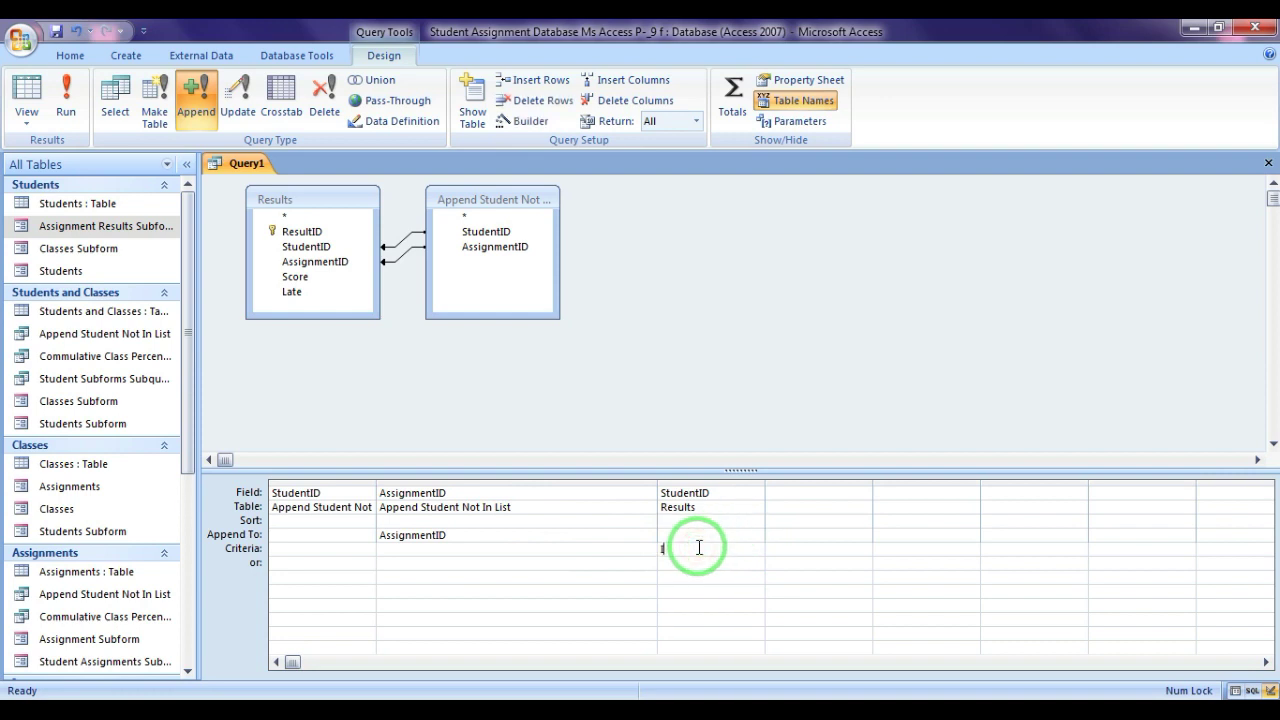
text(s Null)
- Set the criteria of the AssignmentID column to [forms]![Assignments]![AssignmentLinkID]
click(472, 549)
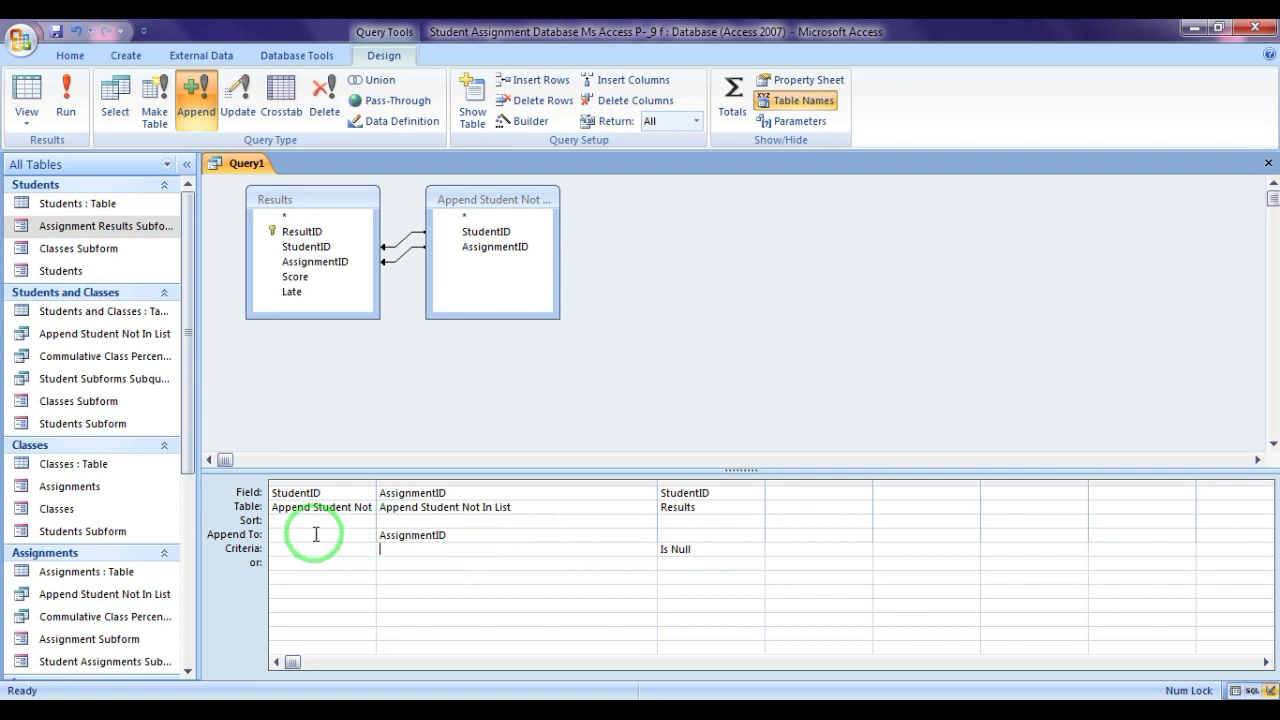
click(286, 549)
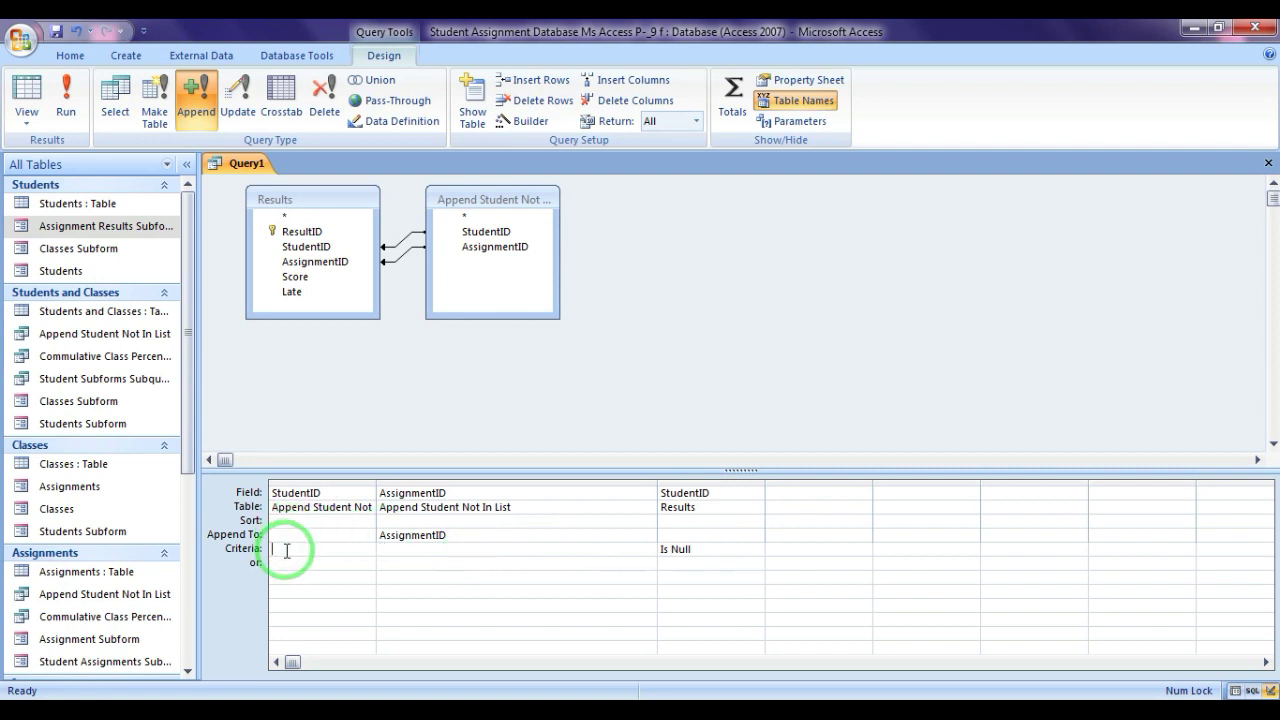
click(387, 546)
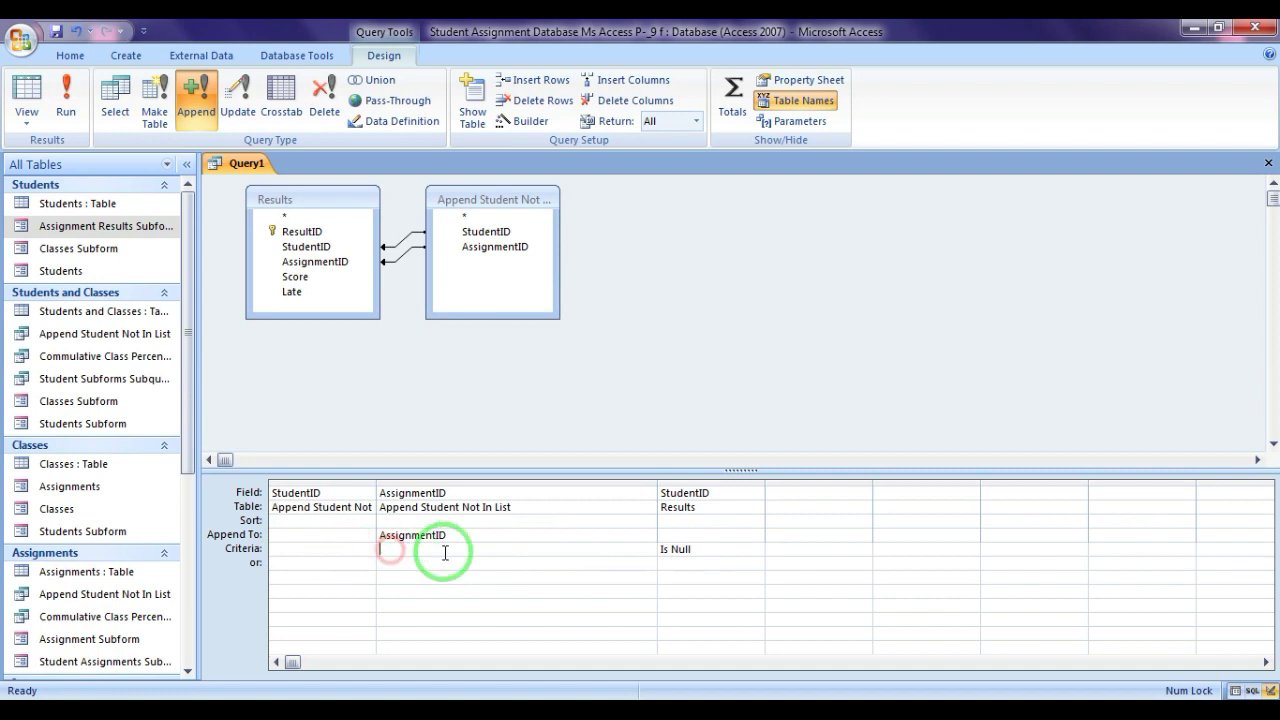
text([Forms]![Assign)
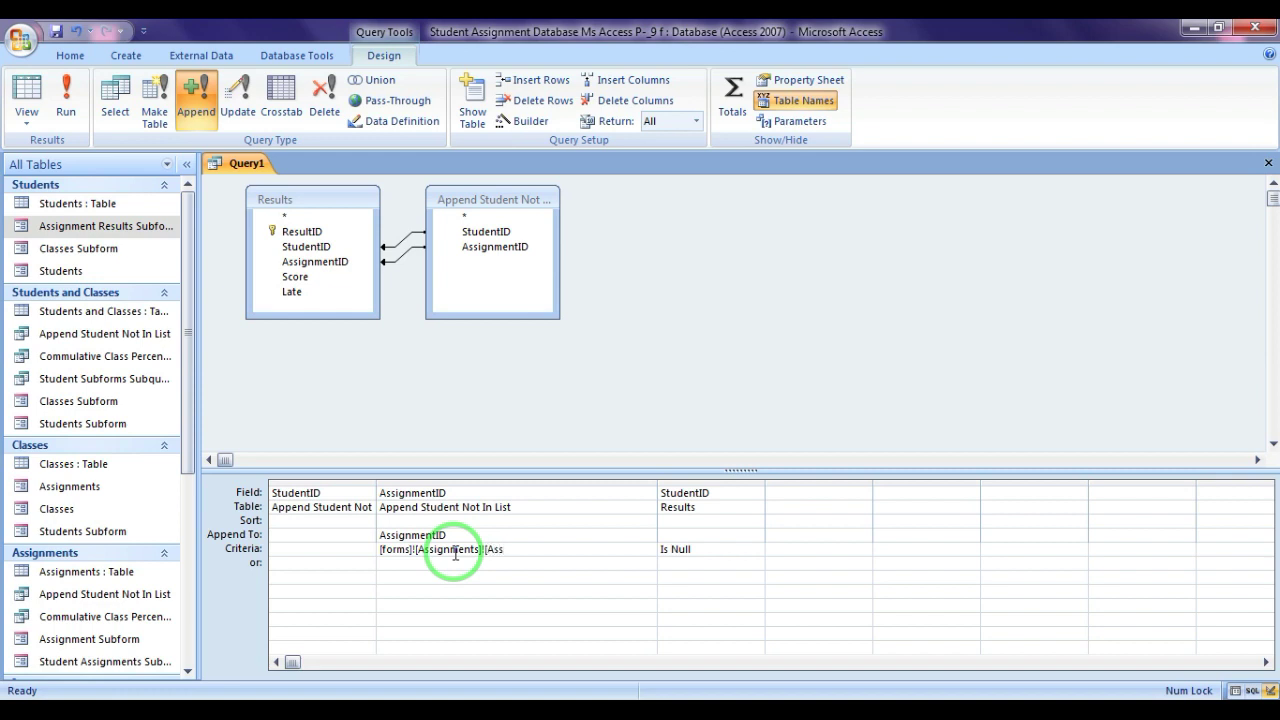
text(mentLinkID)
click(537, 573)
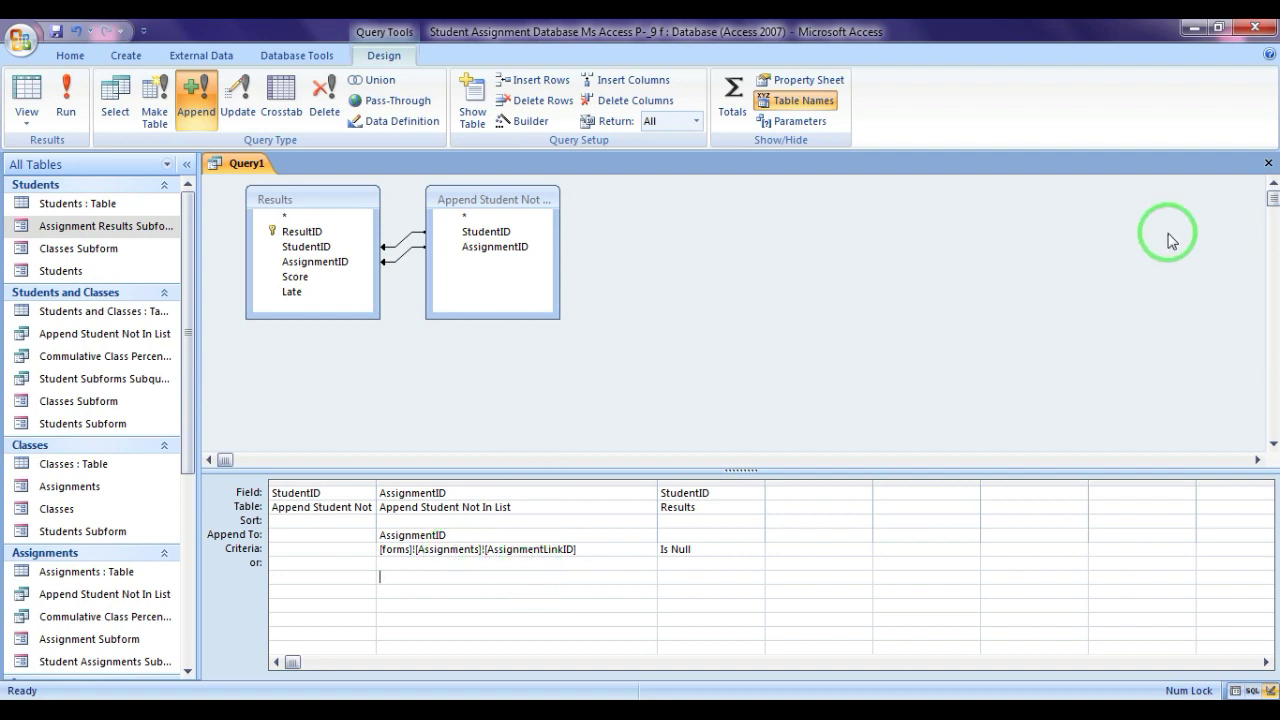
- Save the query as Append Students To Results and close it
key(ctrl+s)
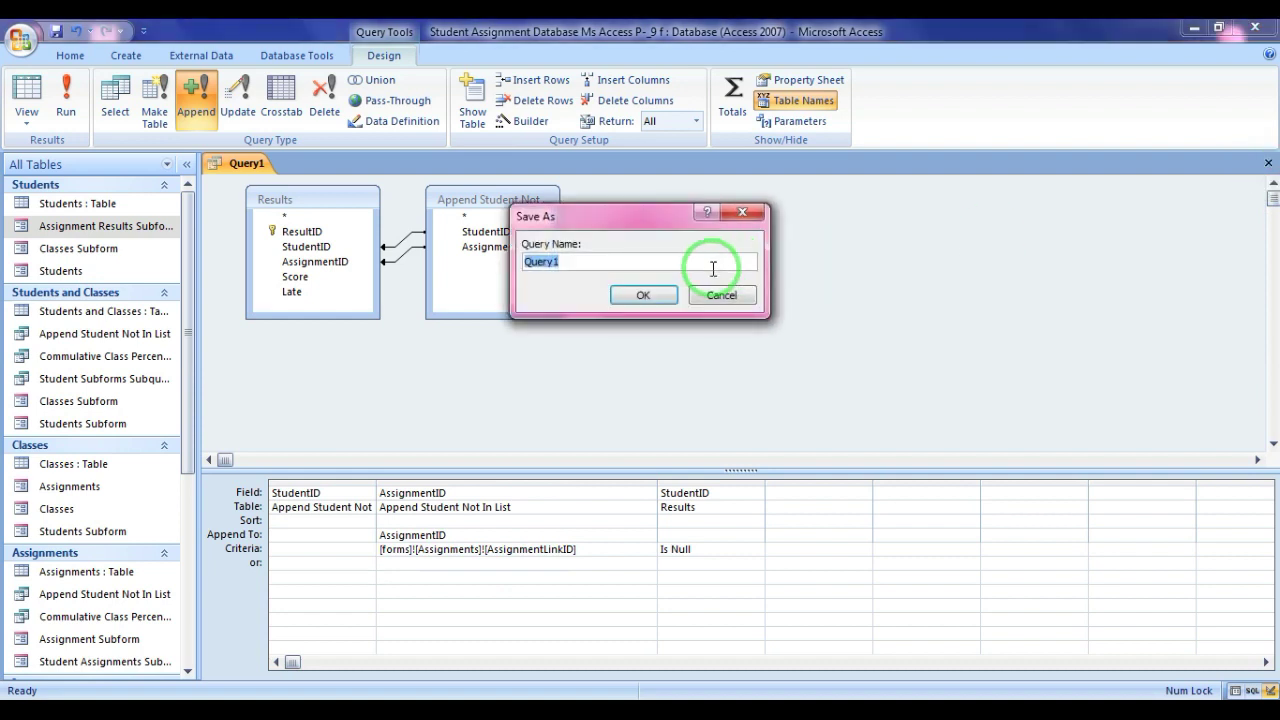
text(Appen)
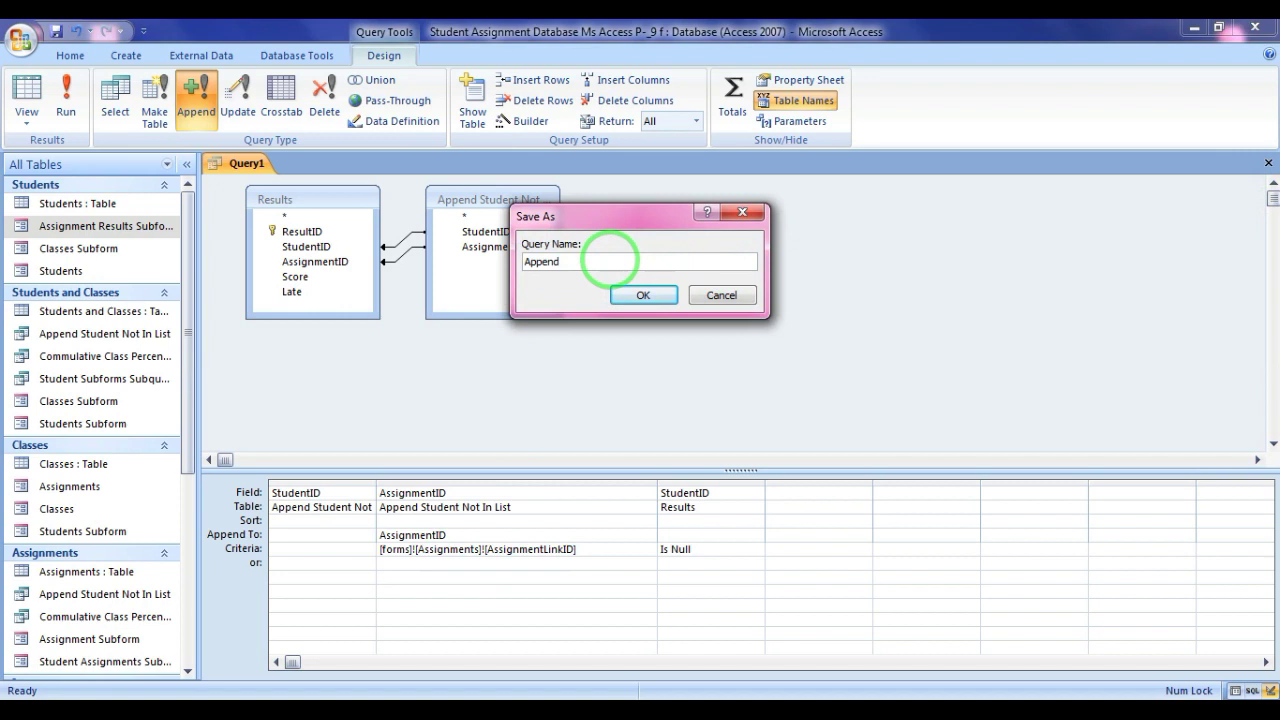
text(dents To Re)
text(sults)
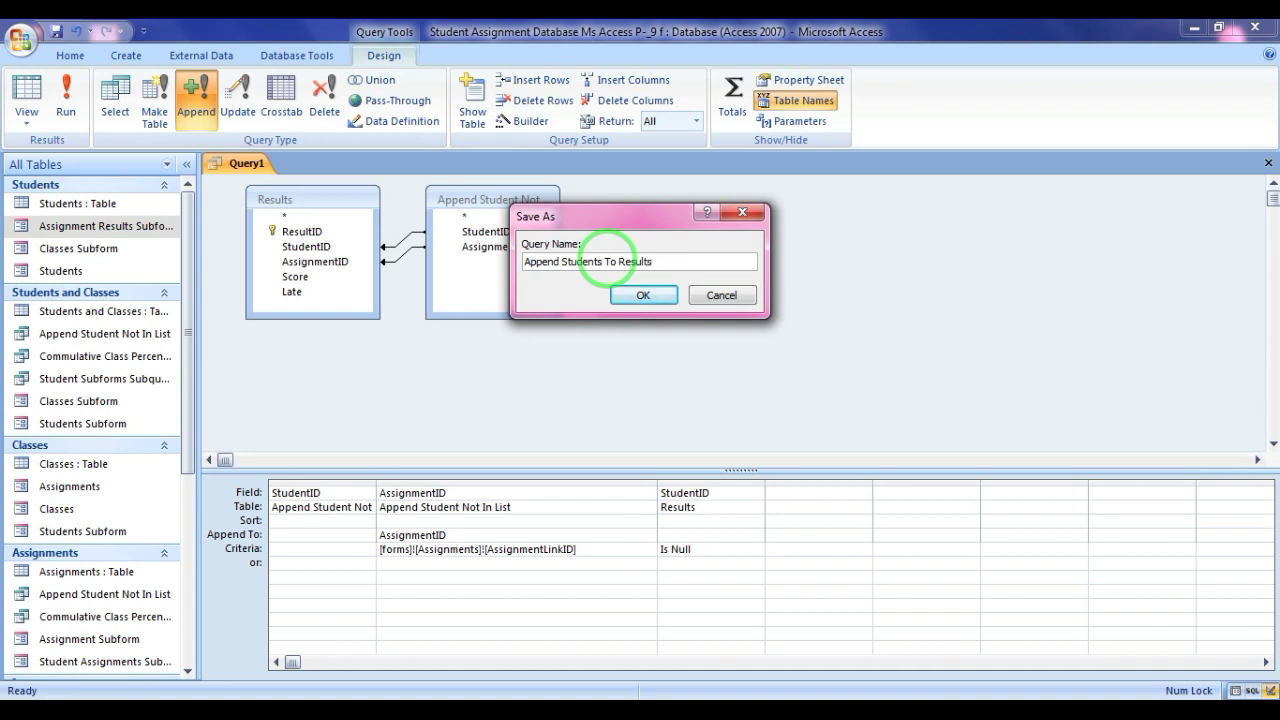
click(643, 295)
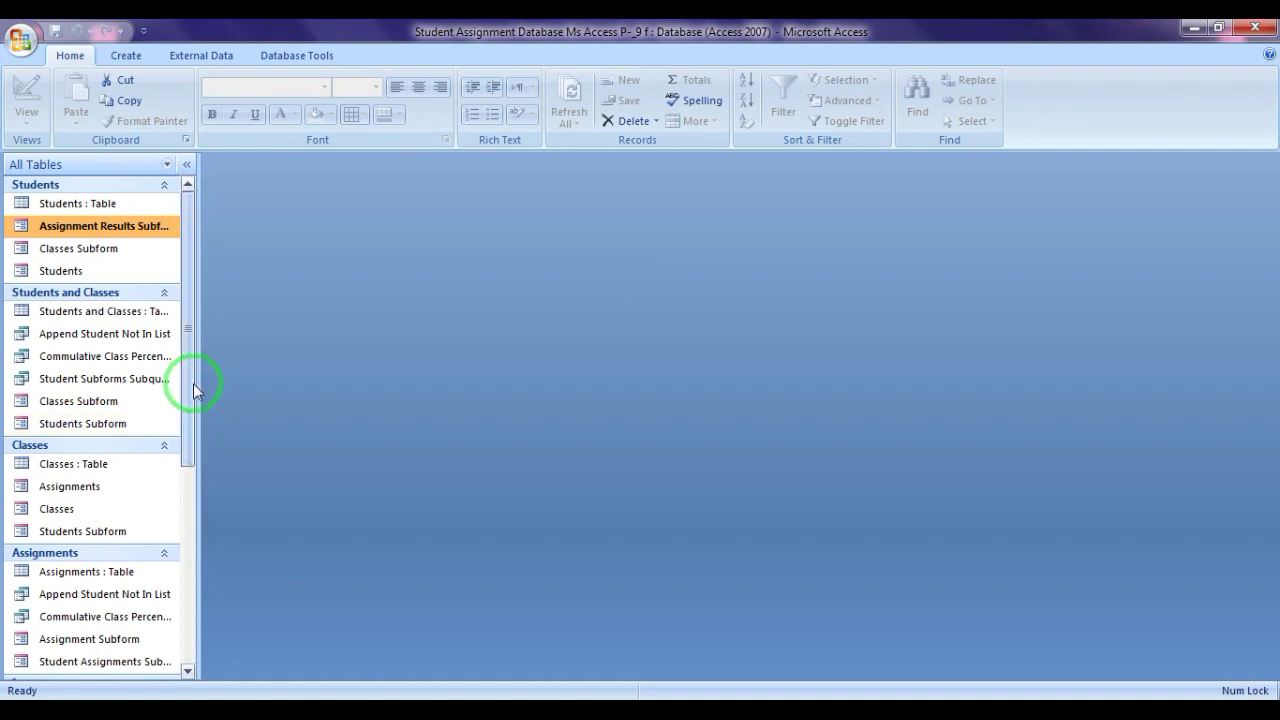
- Test-run the Append Students To Results query with blank ClassID and AssignmentLinkID parameters, and cancel a second run
drag(193, 383, 181, 603)
double_click(105, 537)
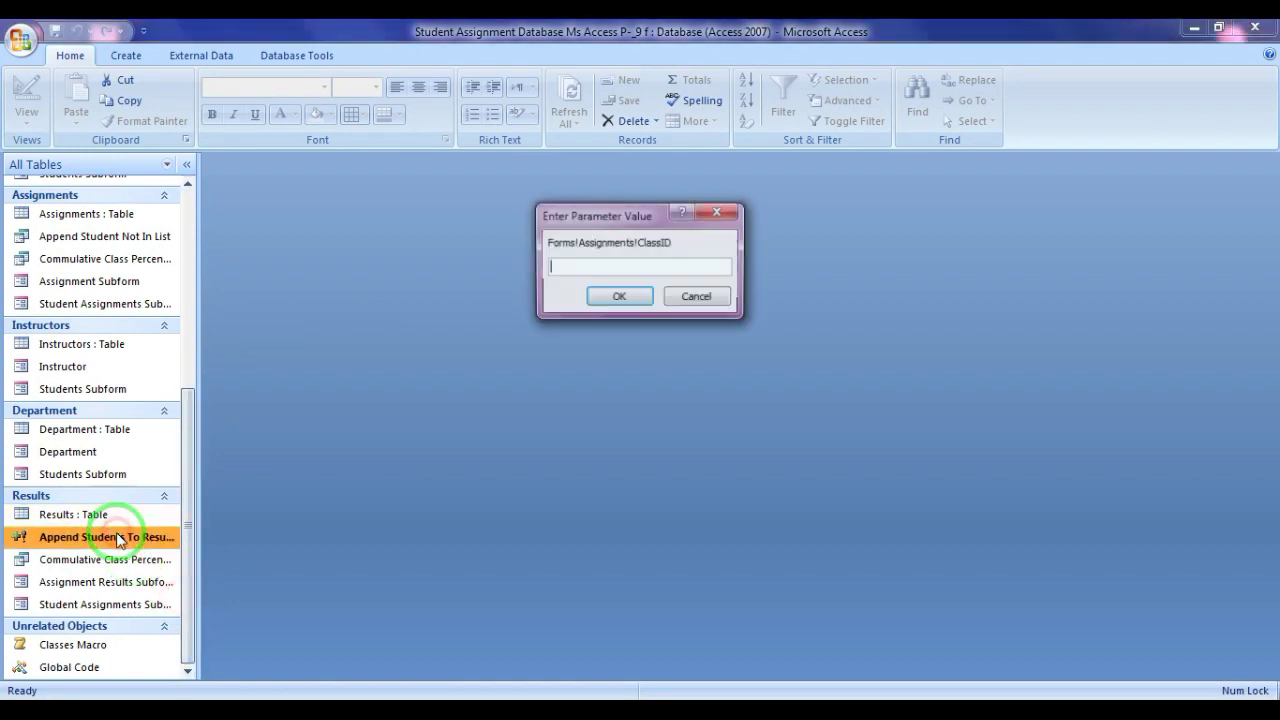
click(619, 297)
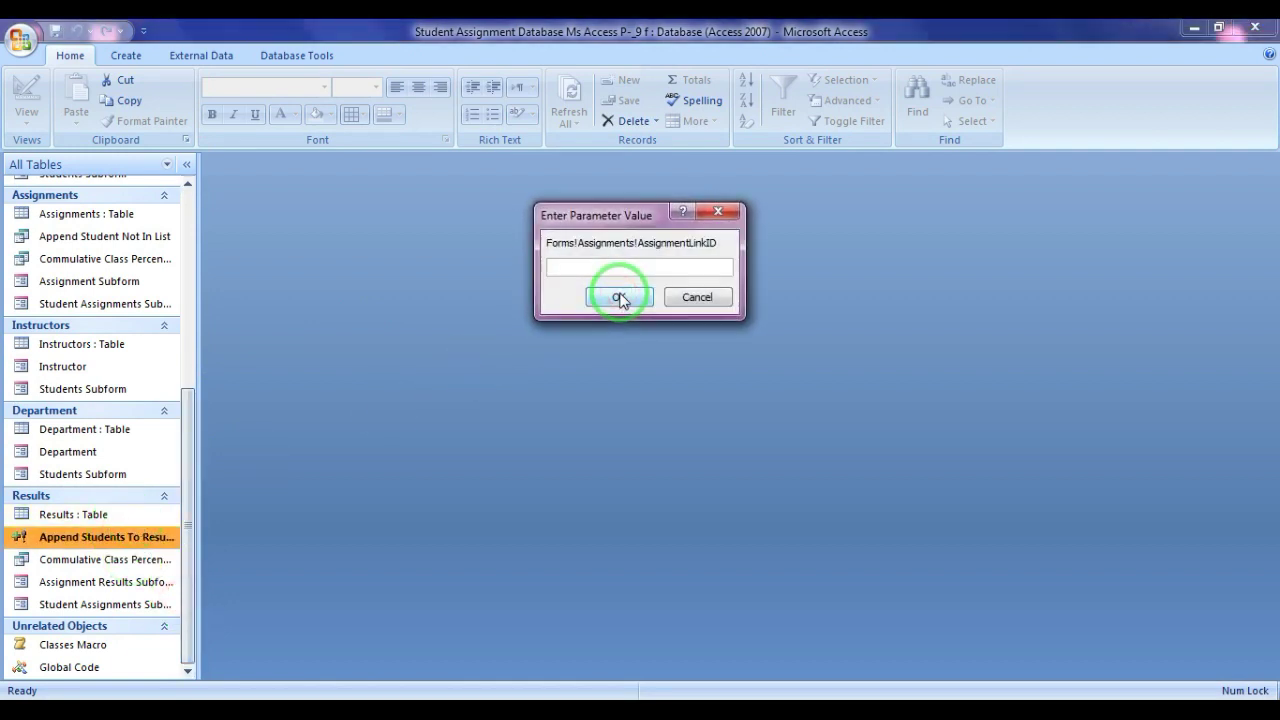
click(619, 296)
double_click(90, 537)
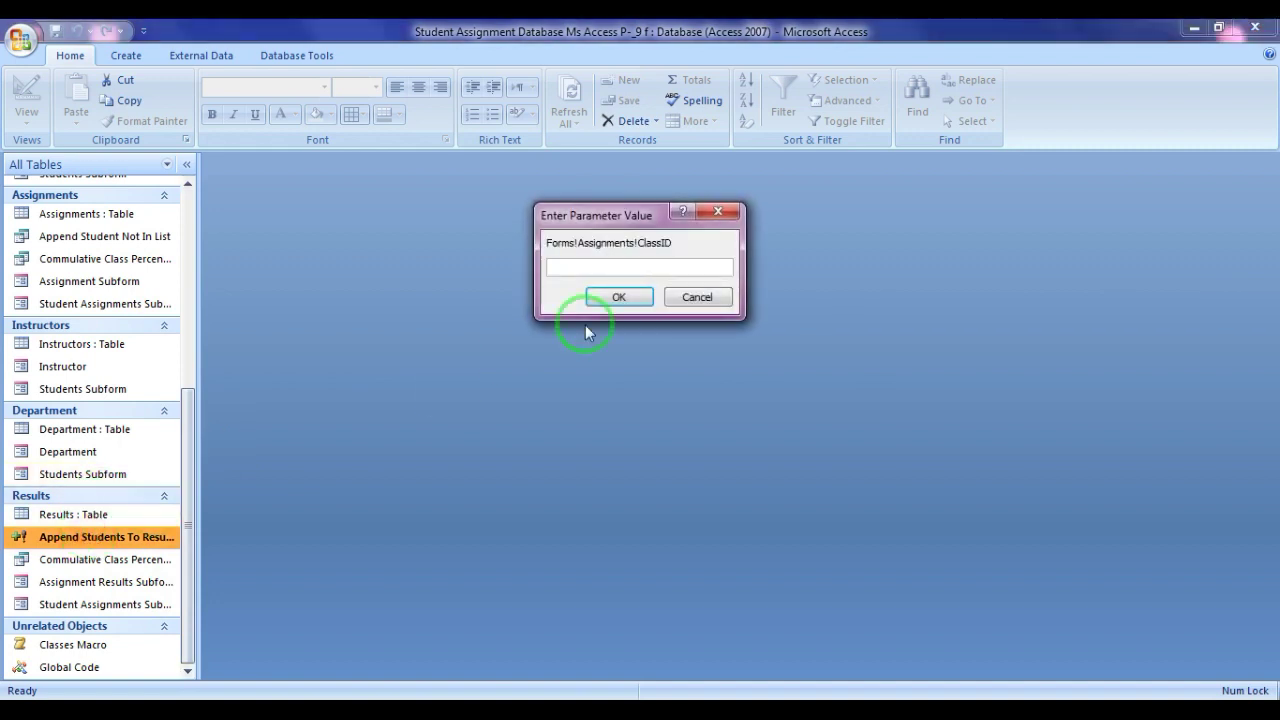
click(699, 297)
click(97, 540)
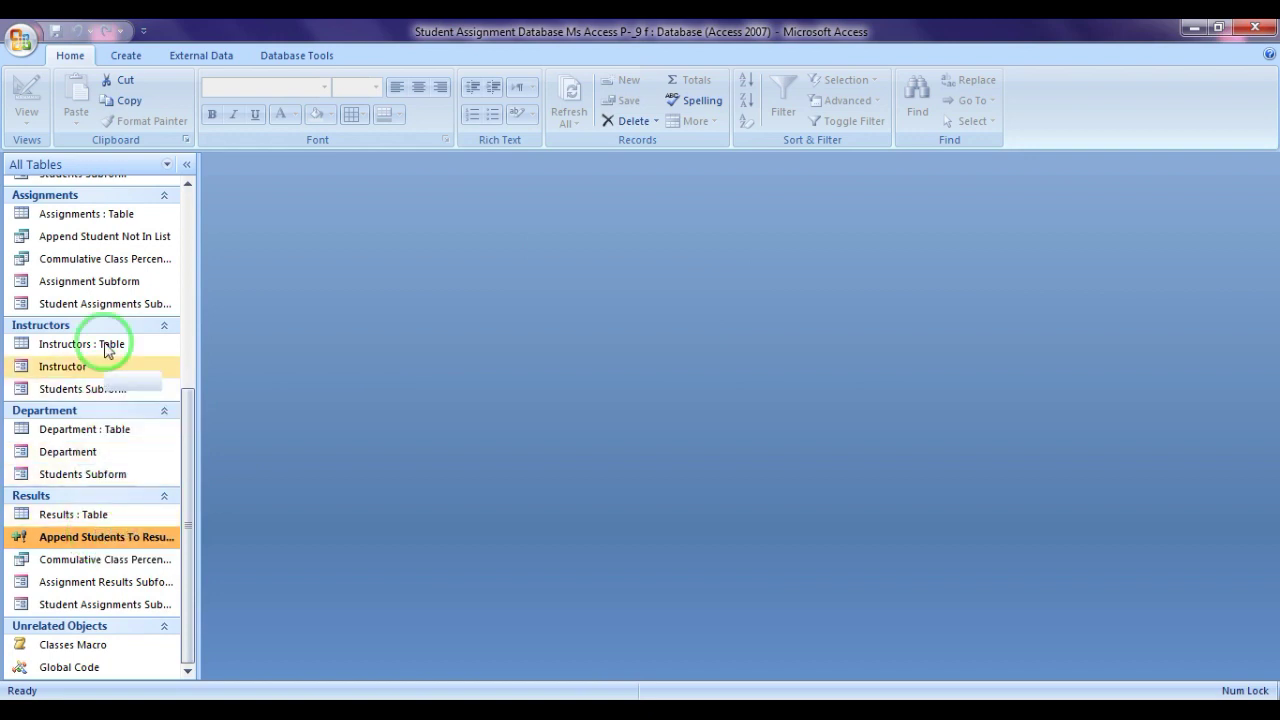
- Open the Assignments form from the Classes group in Design view
click(185, 452)
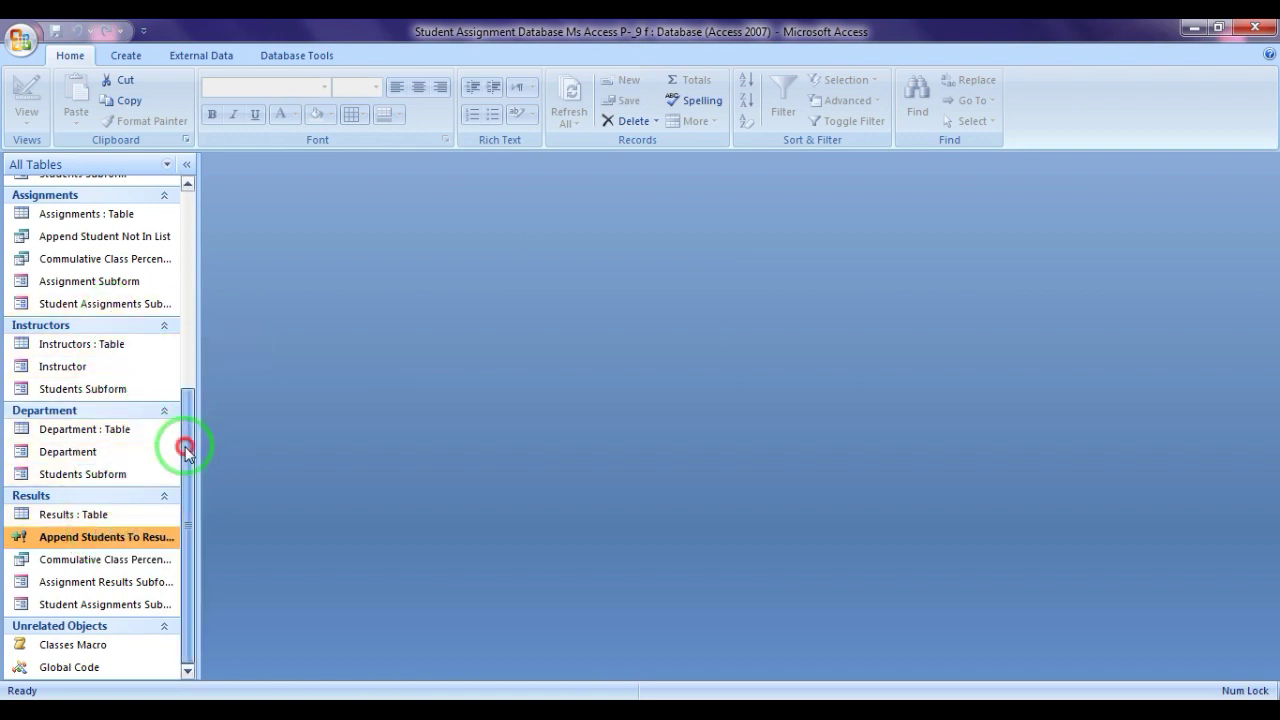
drag(185, 452, 172, 357)
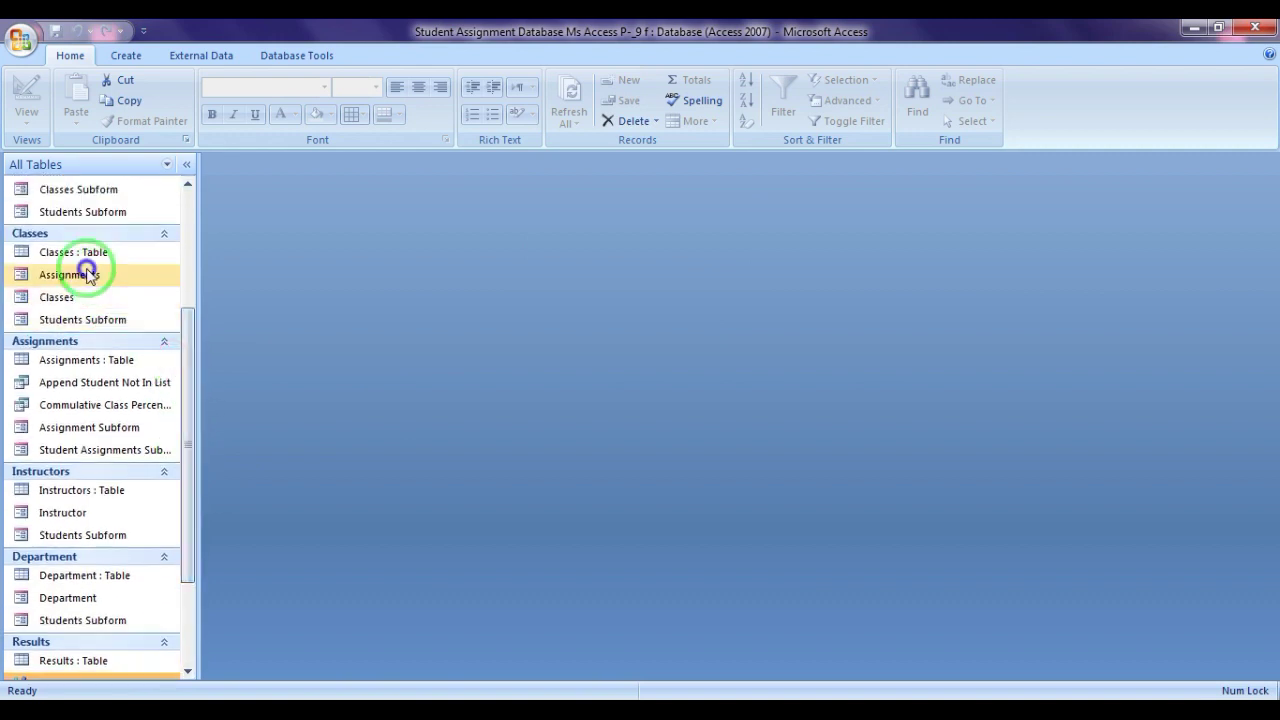
right_click(88, 273)
click(108, 320)
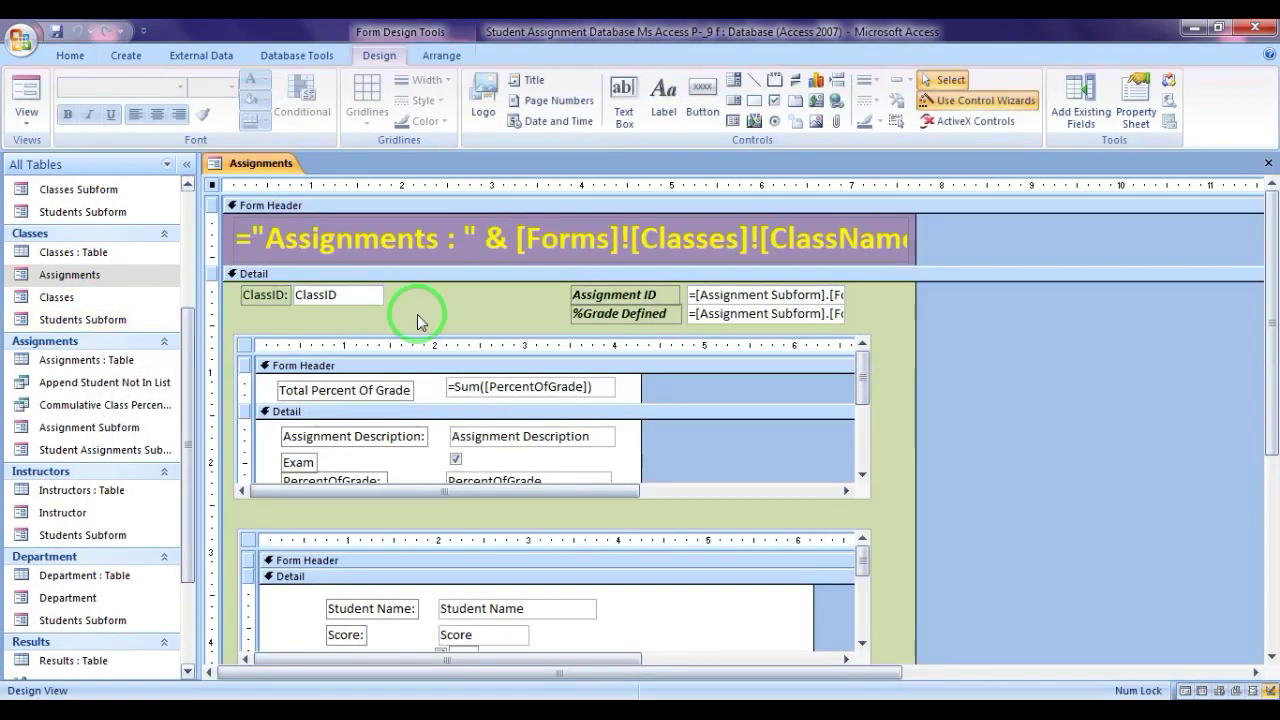
- Name the Assignment ID text box AssignmentLinkID and close the Assignments form design
double_click(741, 317)
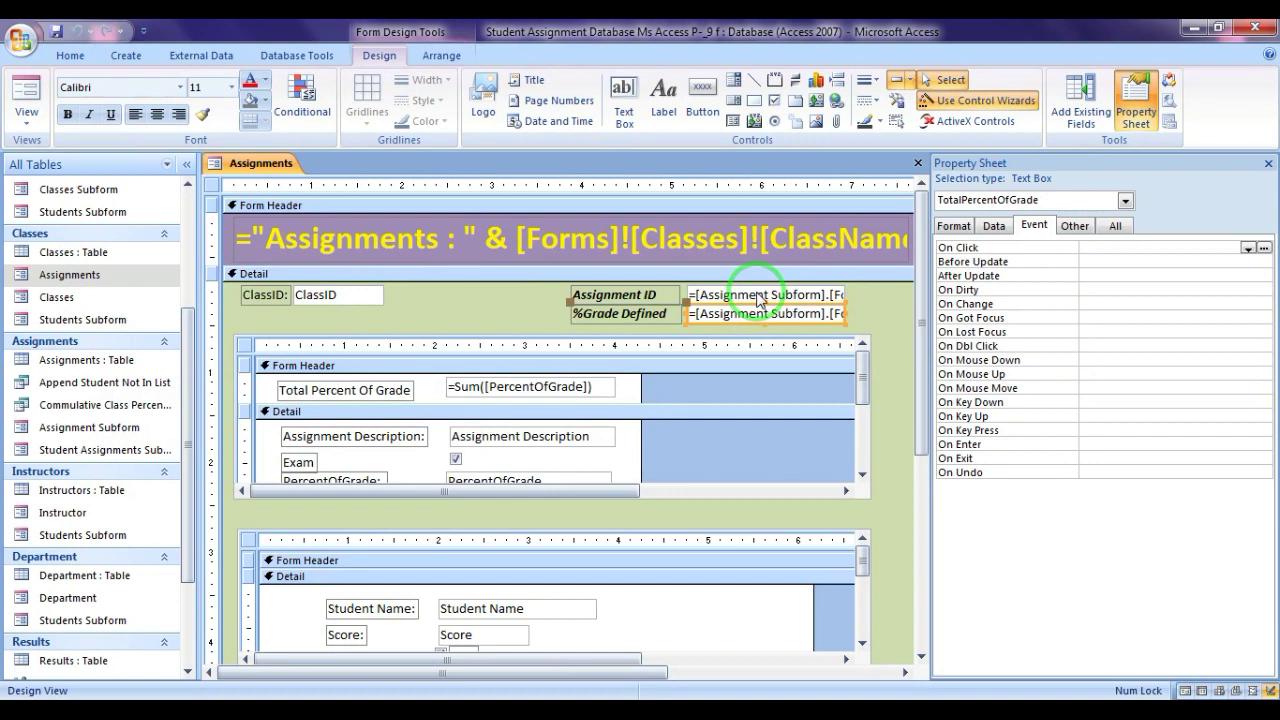
click(758, 295)
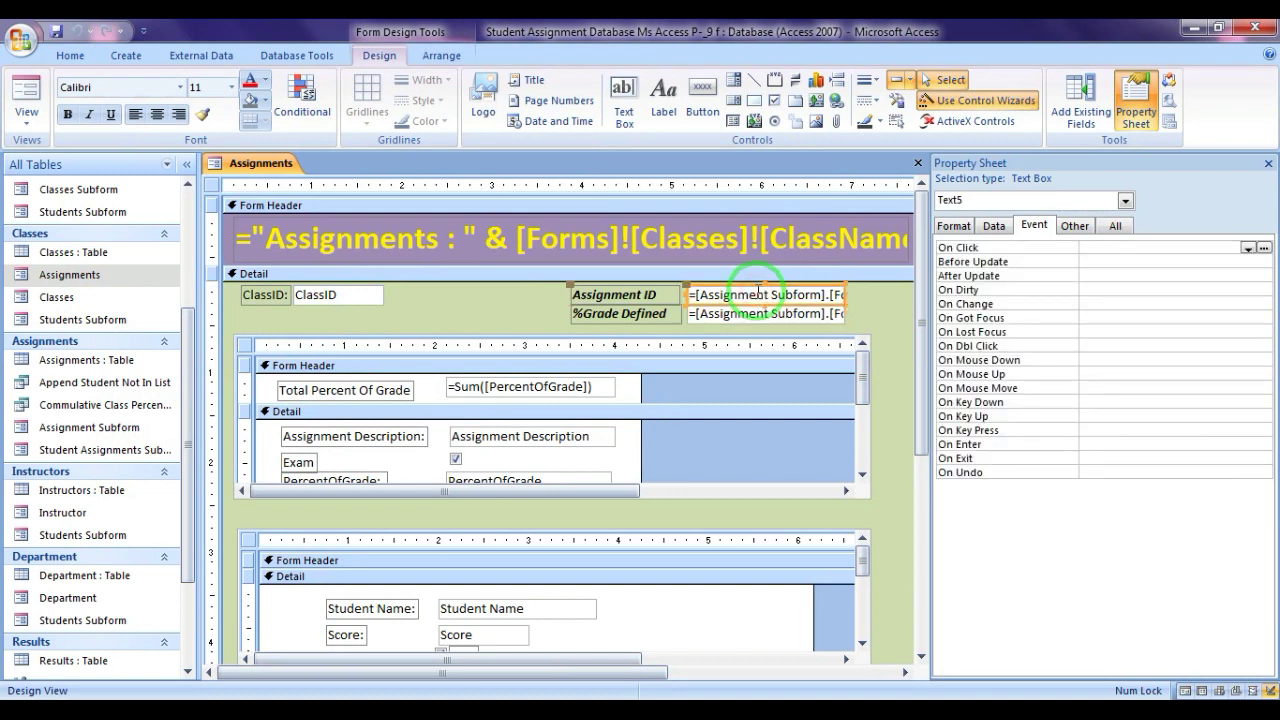
click(1075, 226)
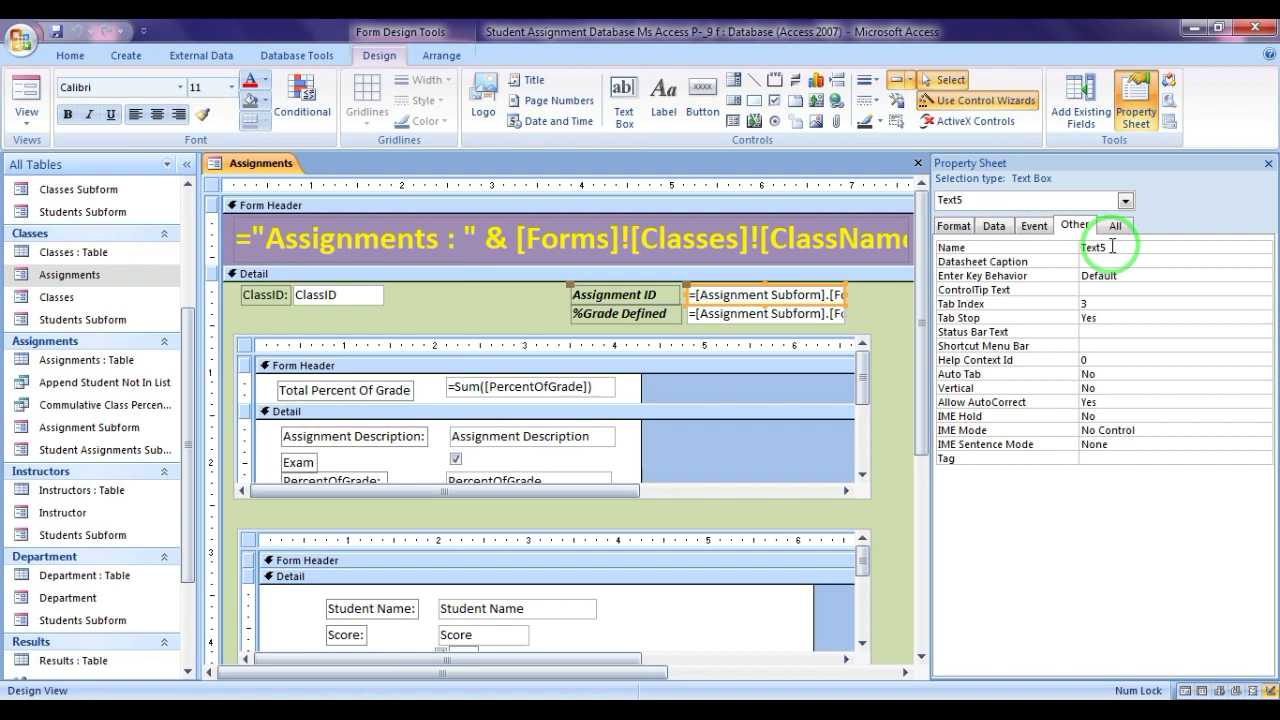
double_click(1112, 246)
text(Assignment)
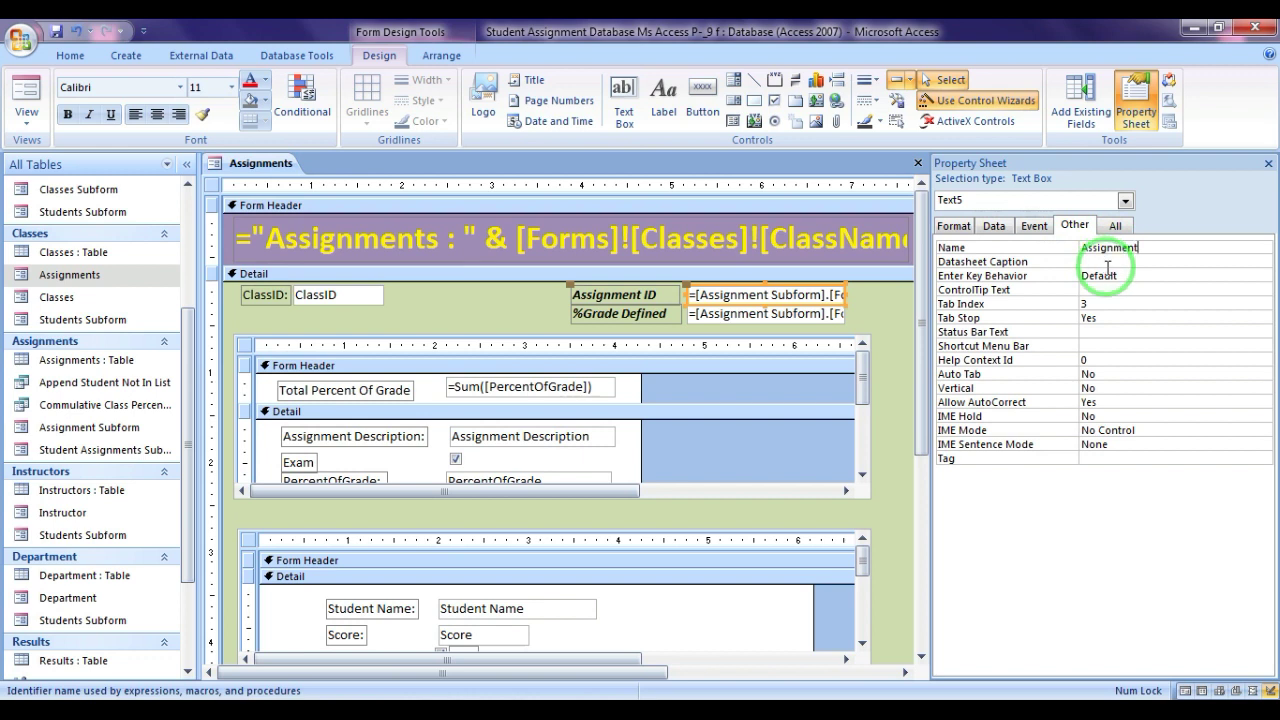
text(LinkID)
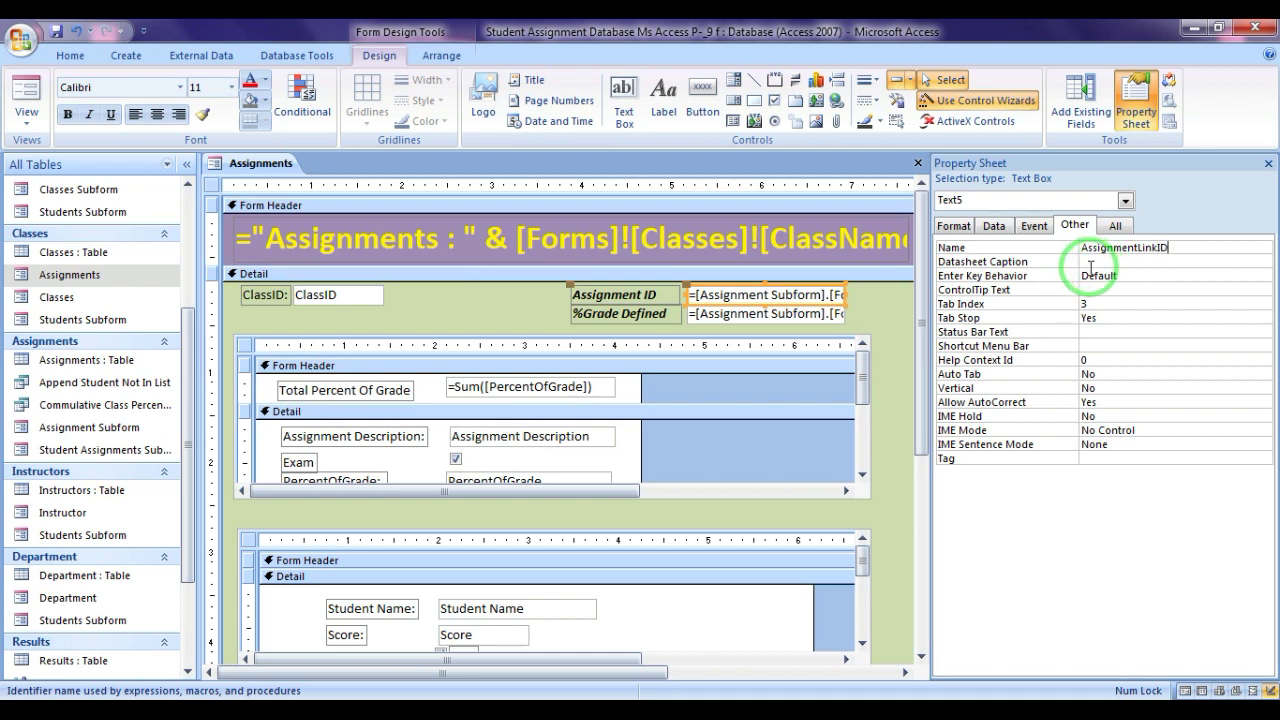
click(889, 338)
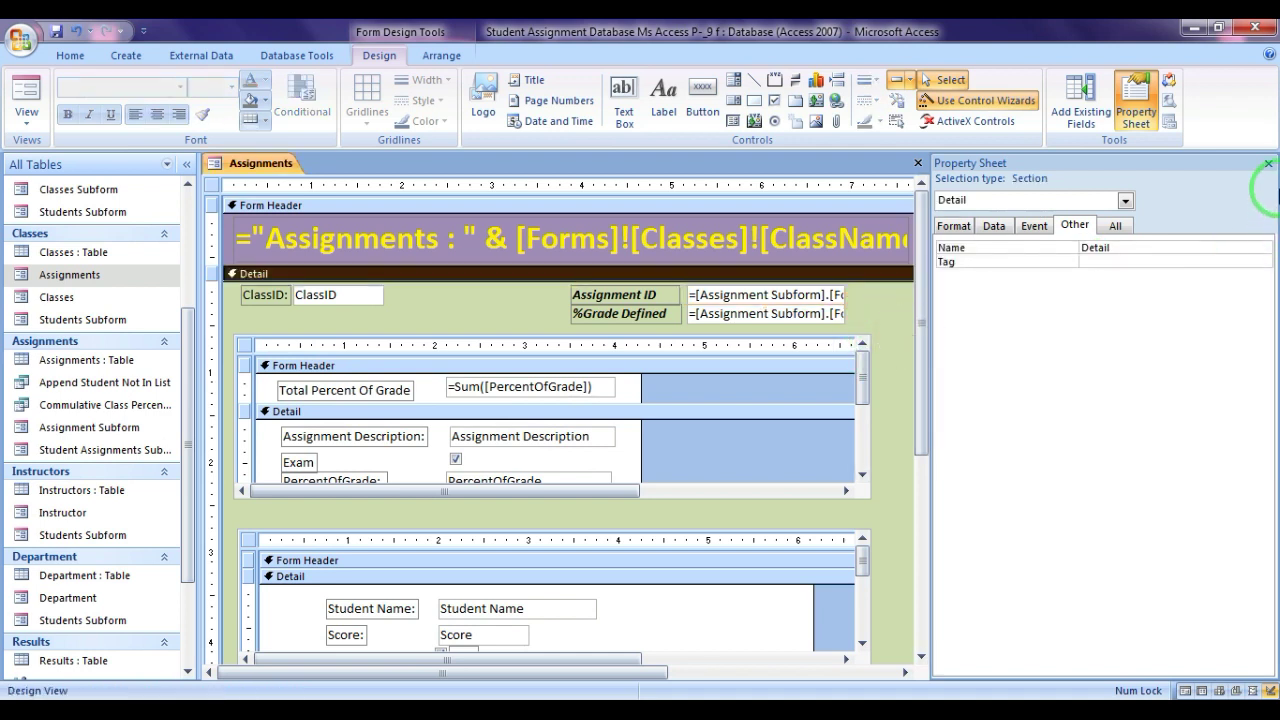
click(1268, 163)
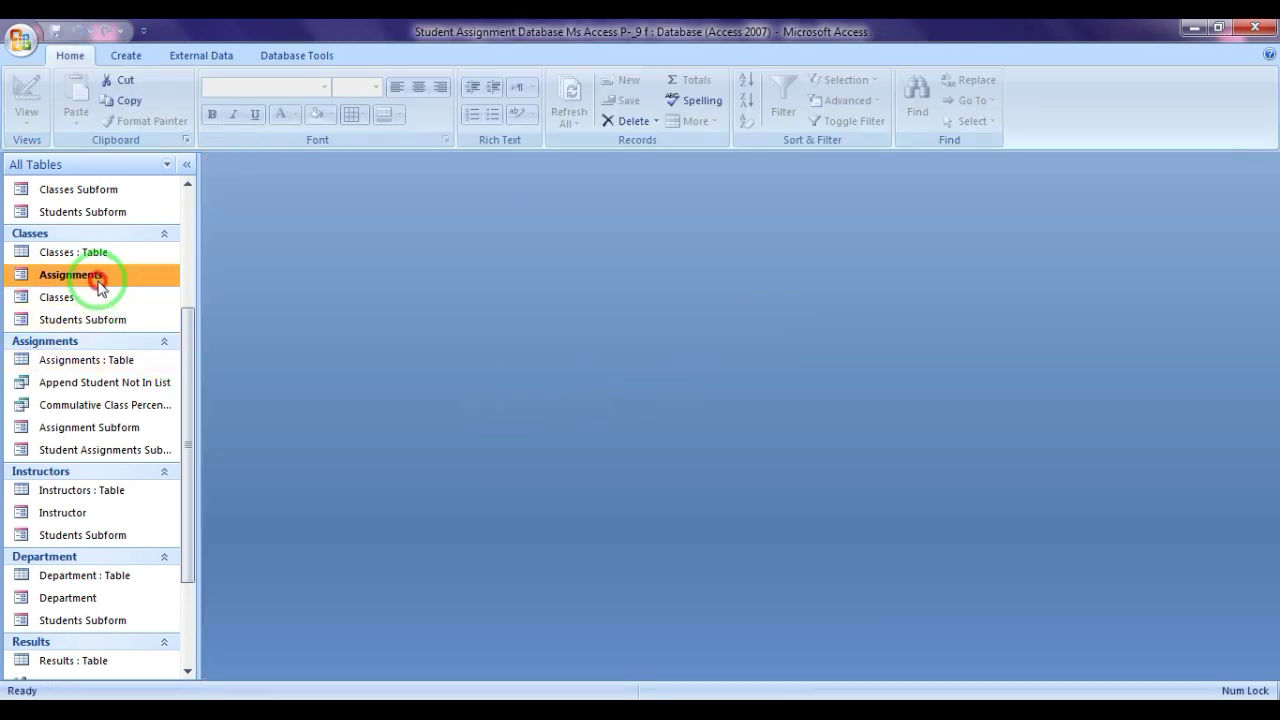
- Open the Assignments form, check its student list for the current assignment, and close the form
click(95, 277)
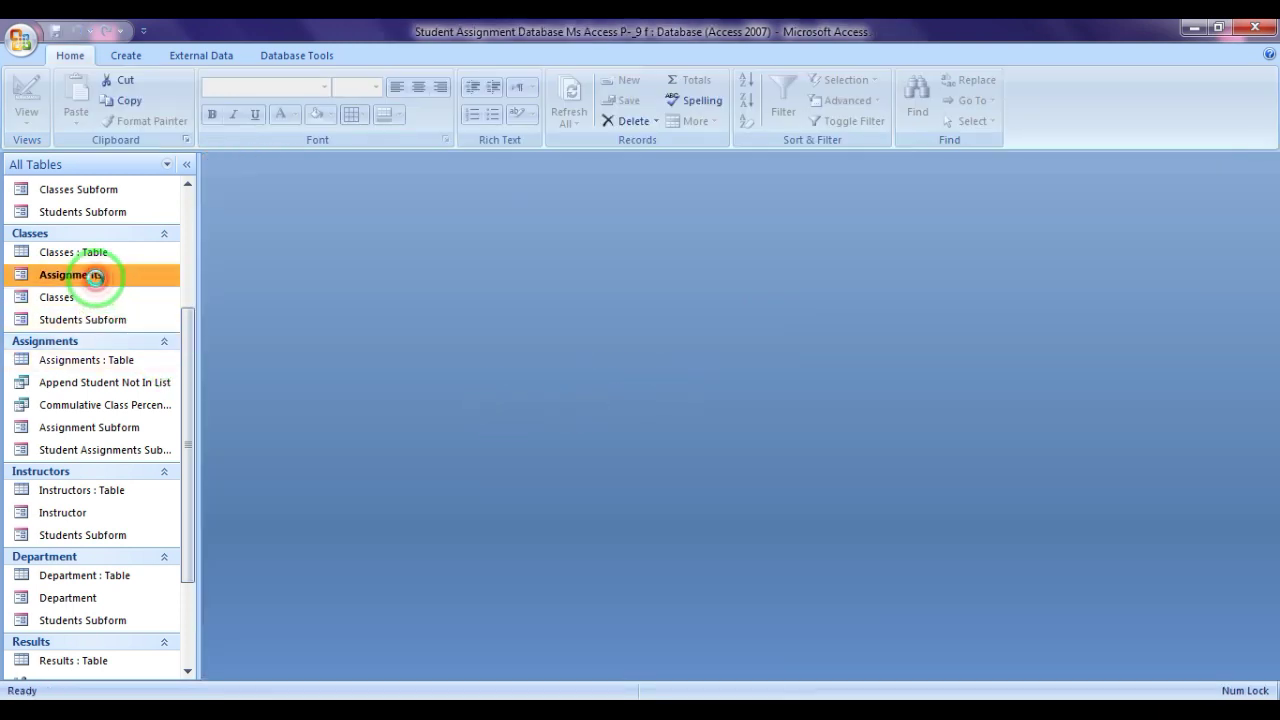
click(528, 405)
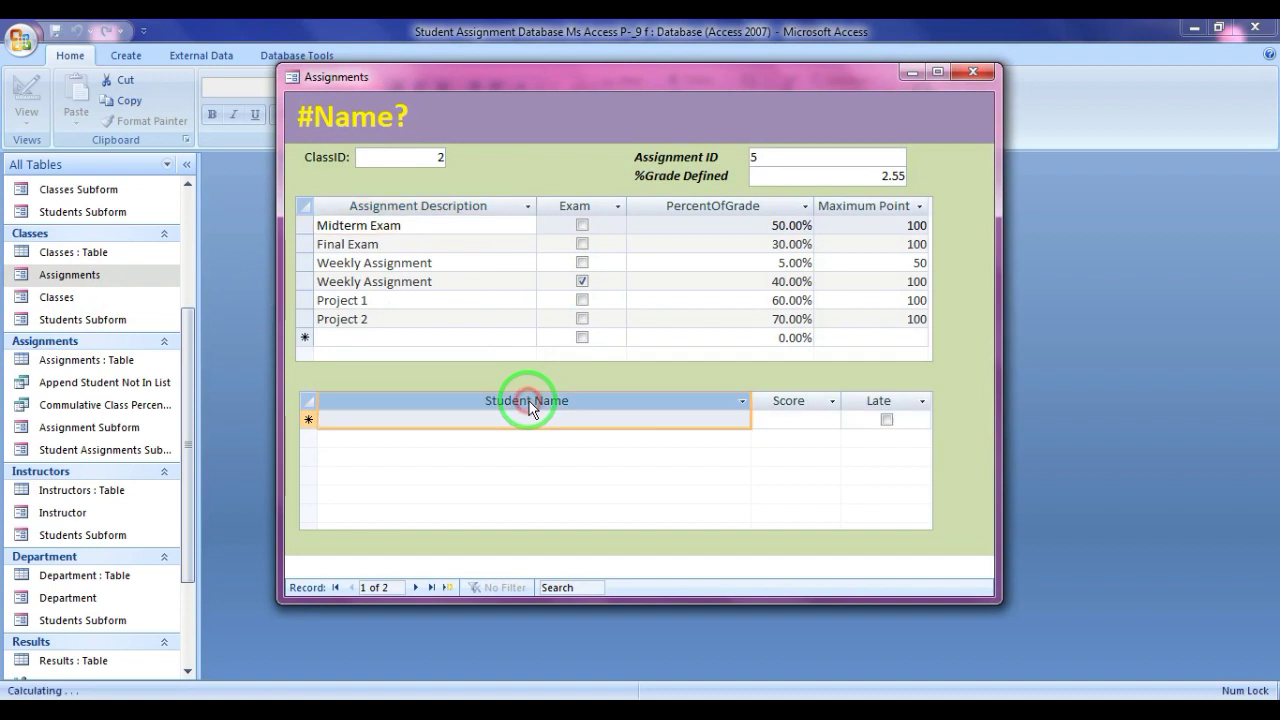
click(533, 420)
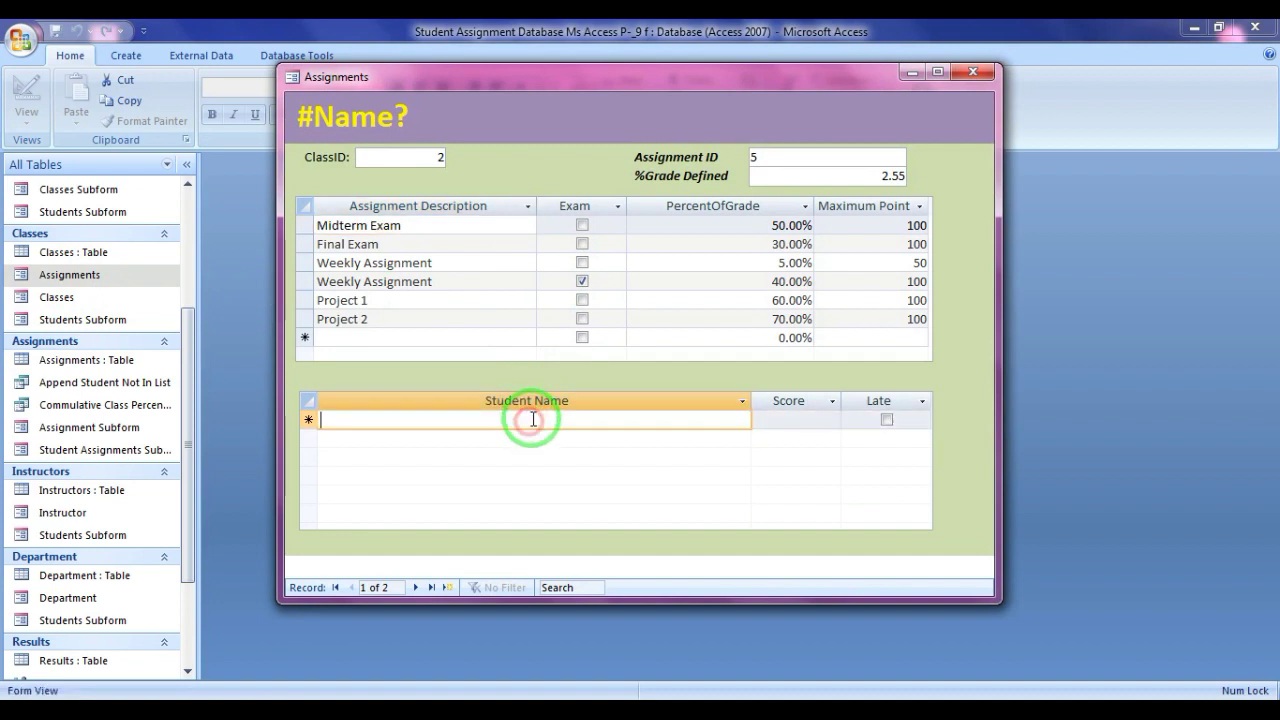
click(972, 73)
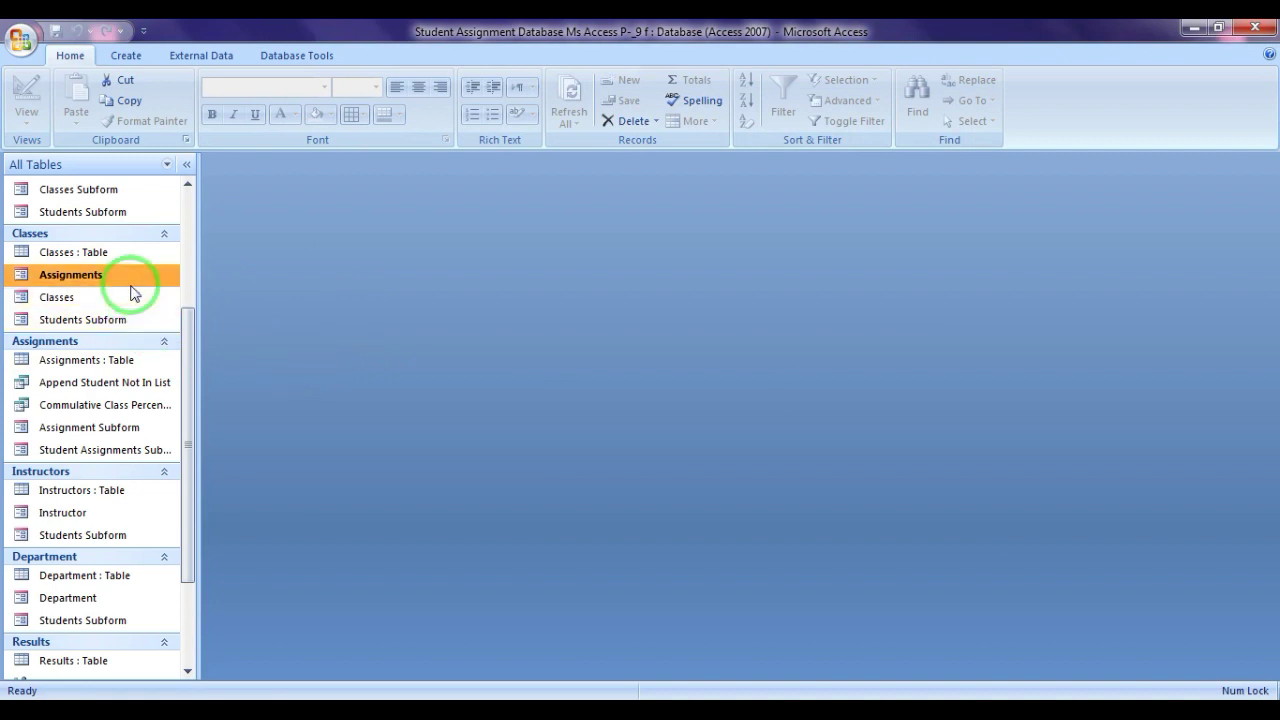
- Start a run of the Append Students To Results query and dismiss its confirmation without appending any records
scroll(131, 290, down, 2)
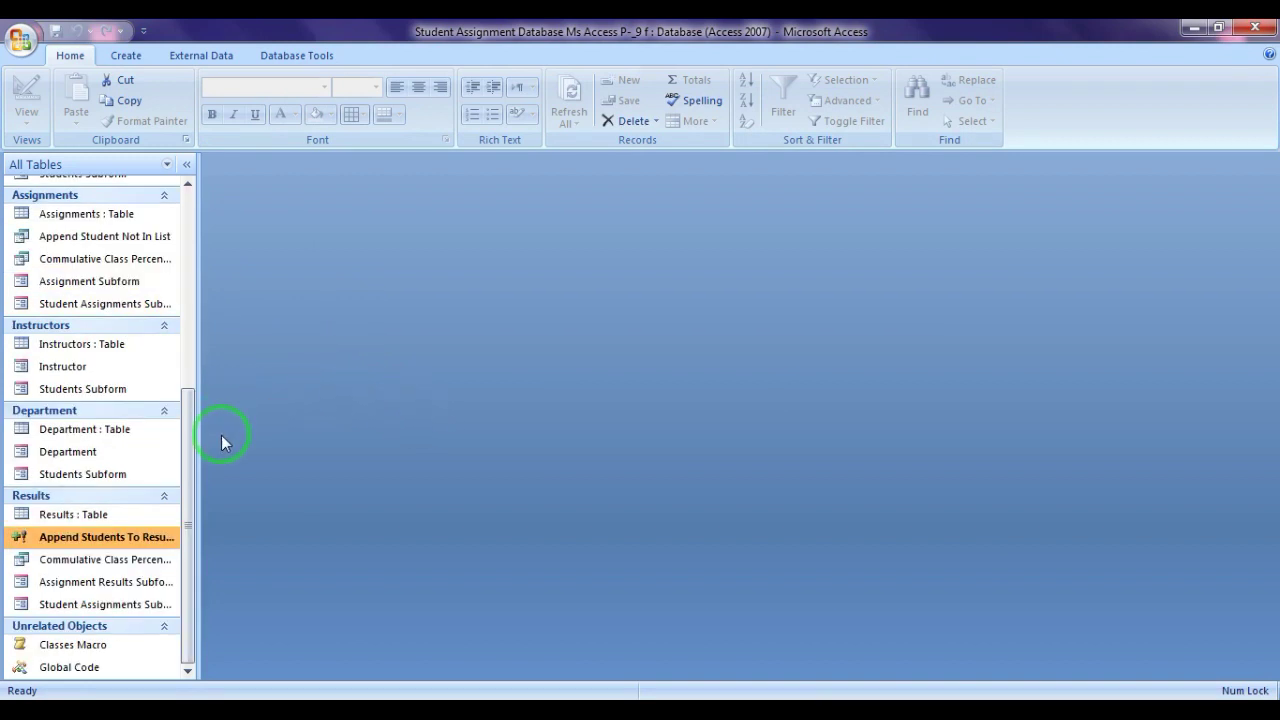
double_click(138, 540)
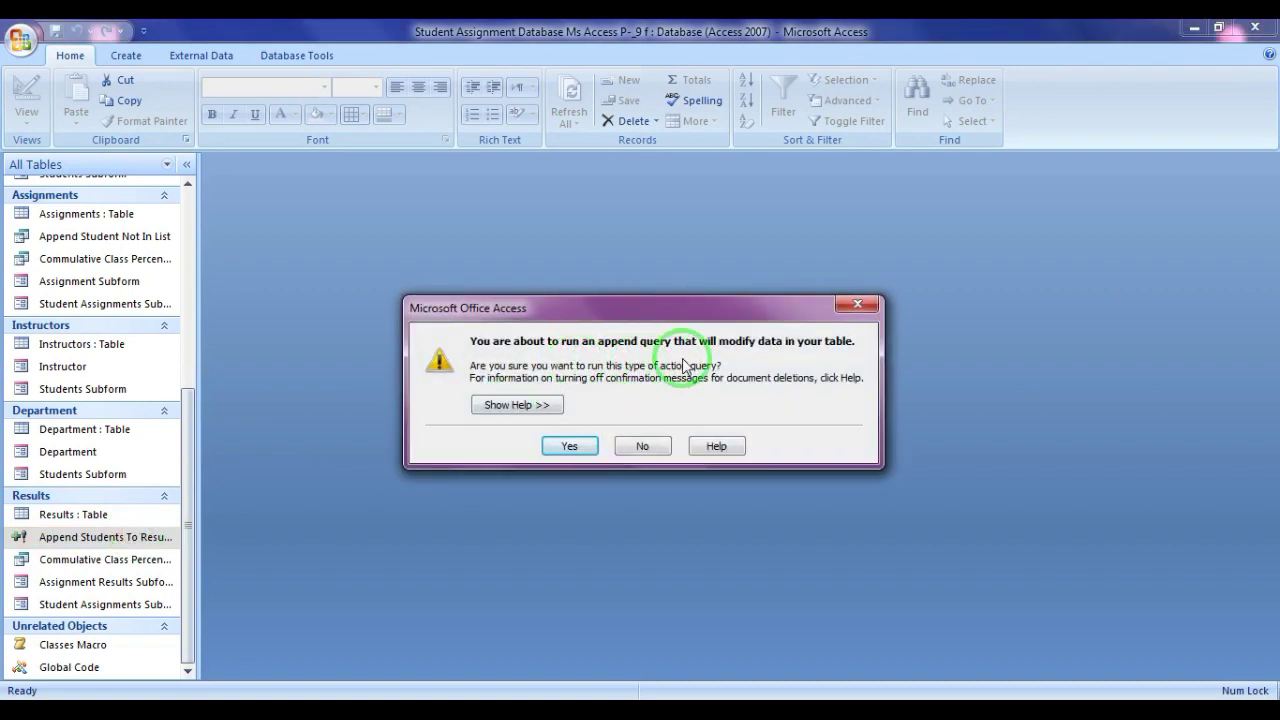
click(858, 303)
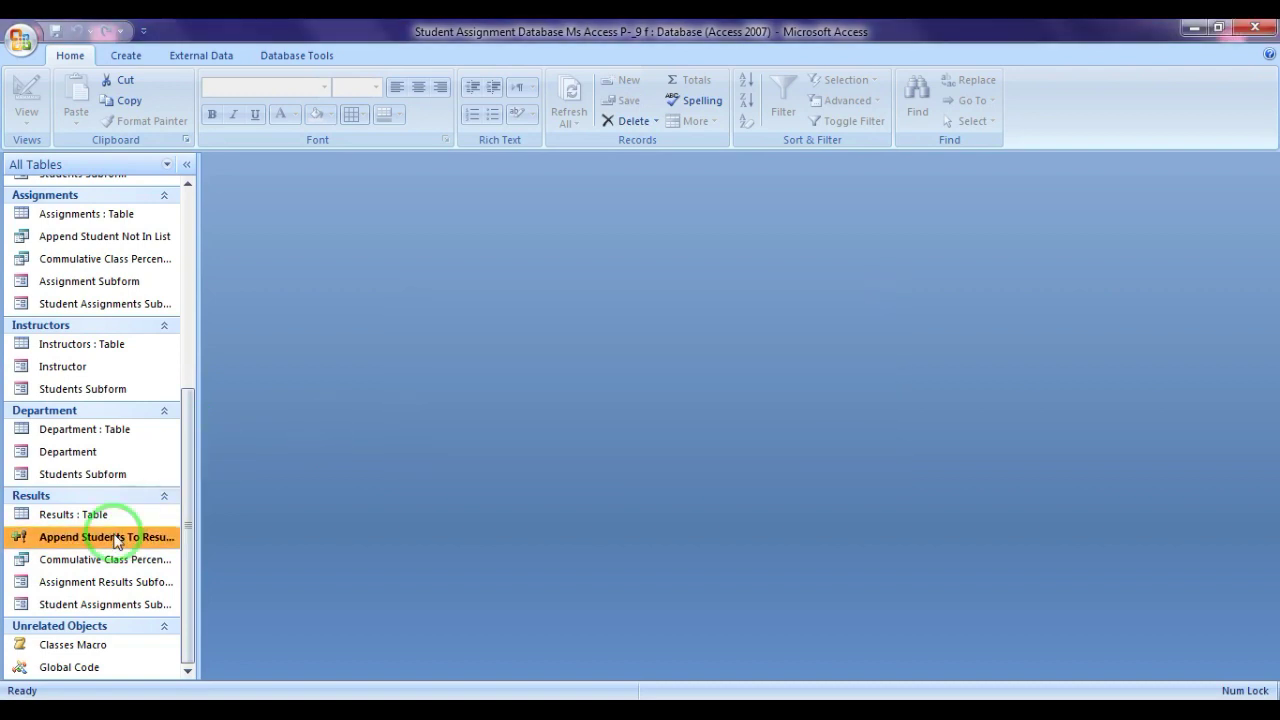
- Open Append Students To Results in Design view and add StudentID from Append Student Not In List as its first column
right_click(115, 538)
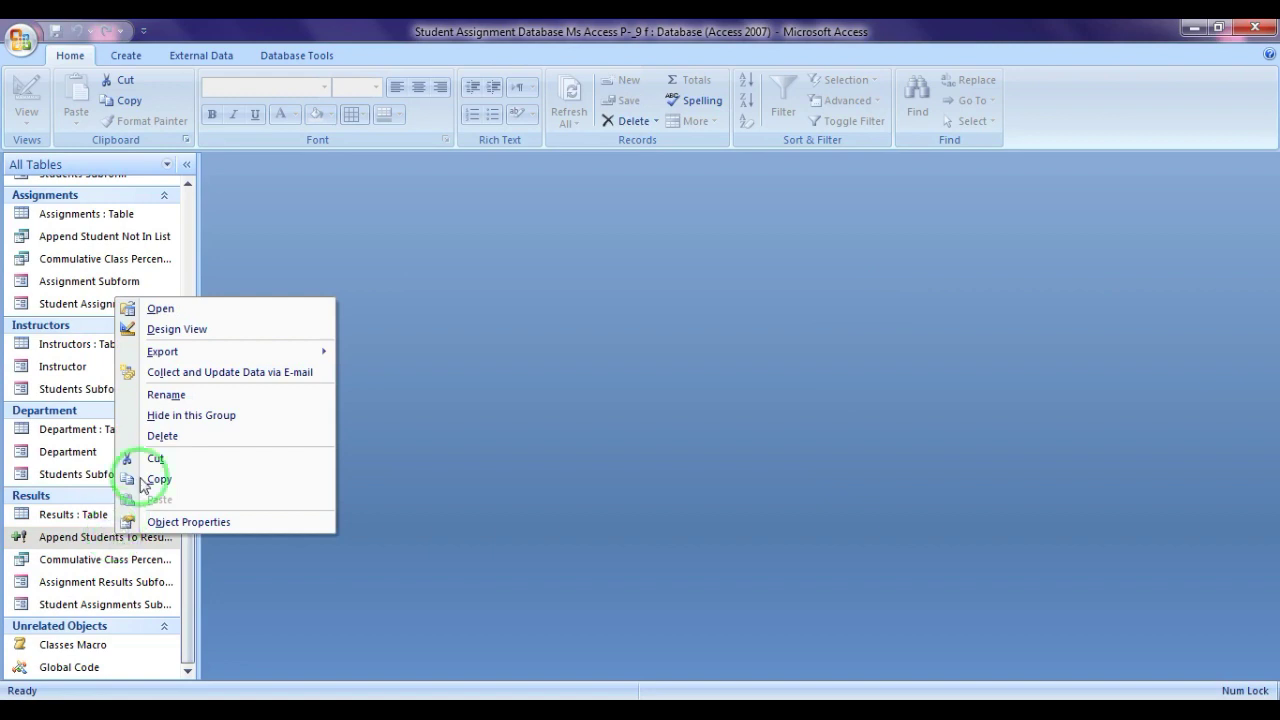
click(196, 329)
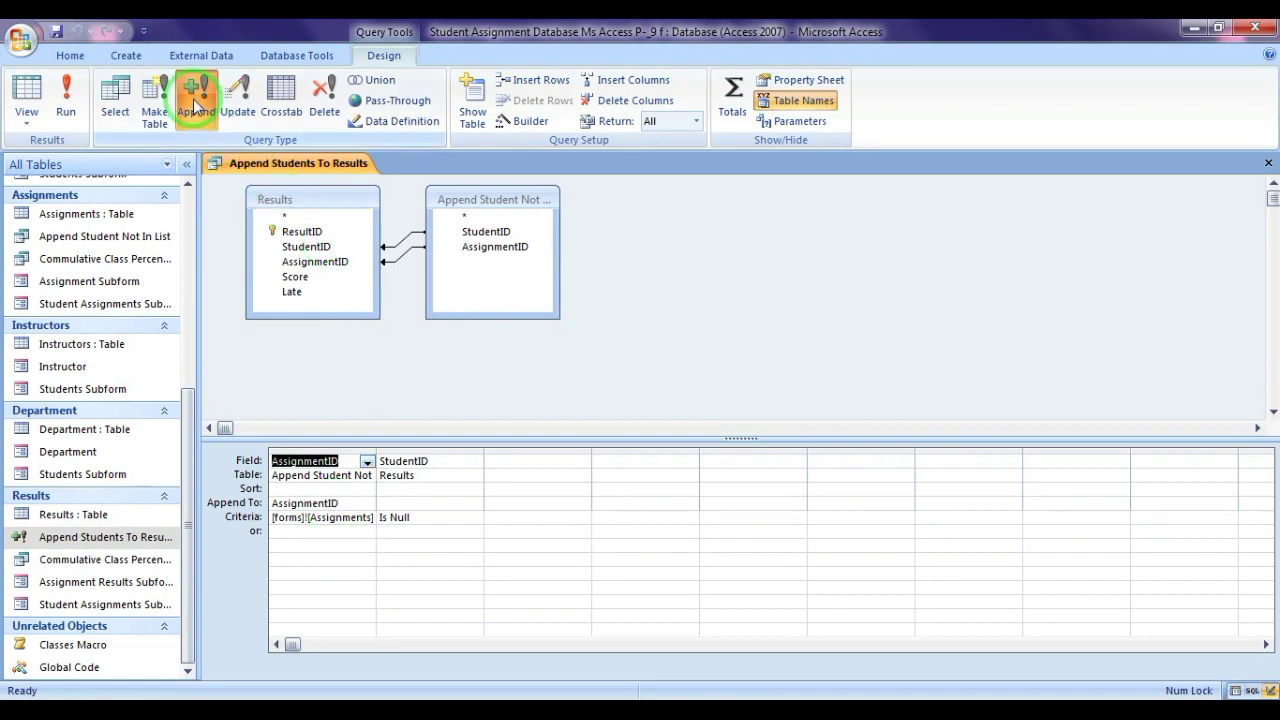
click(486, 233)
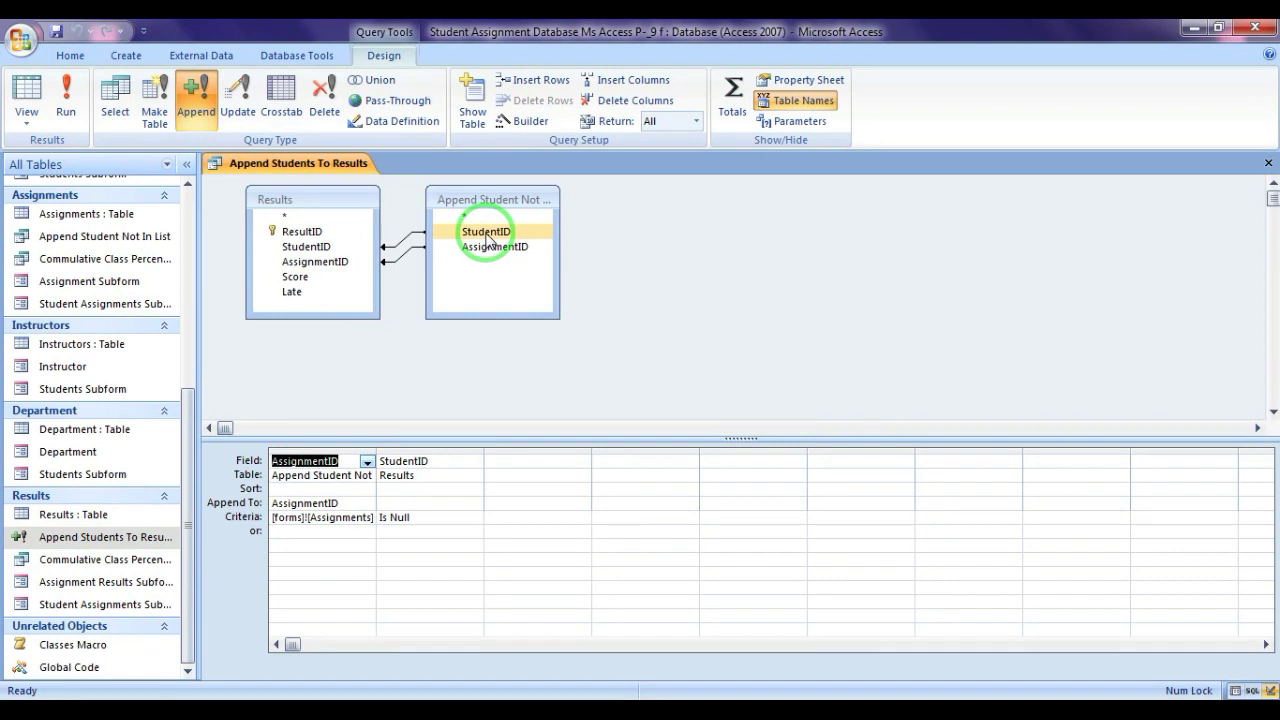
drag(486, 233, 300, 461)
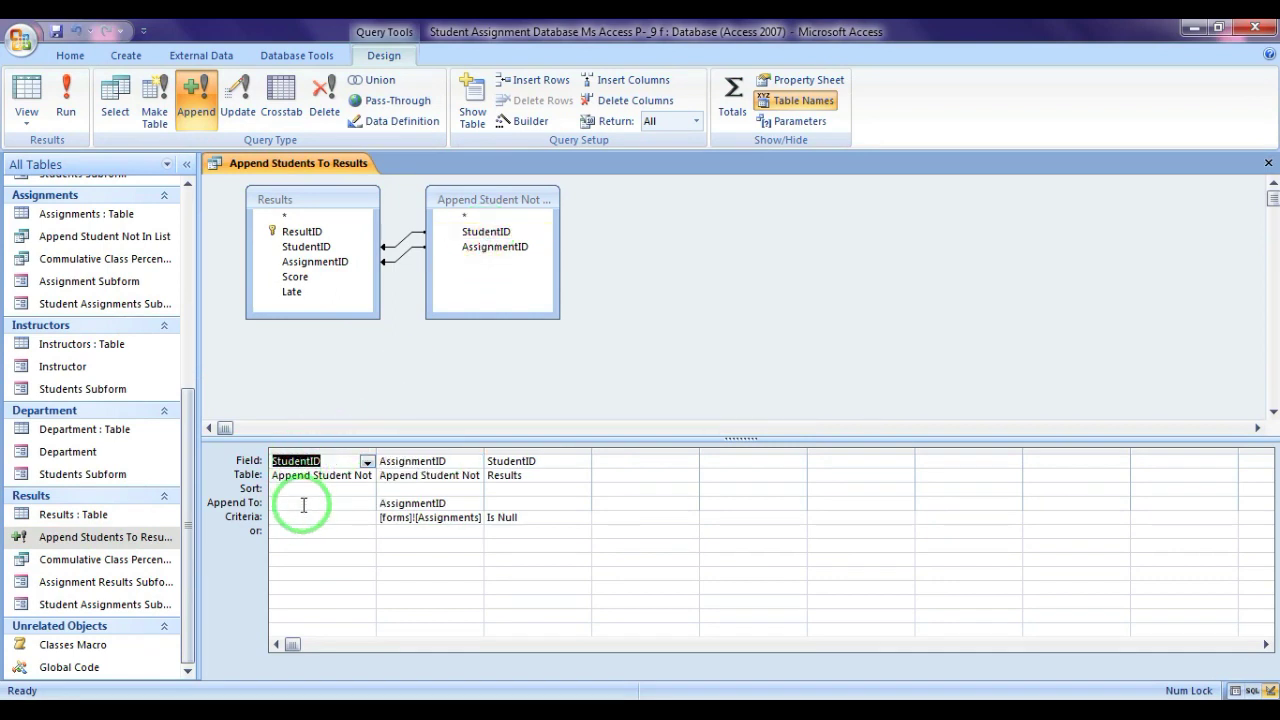
- Set the append query's target table to Results in the current database
click(303, 503)
click(195, 95)
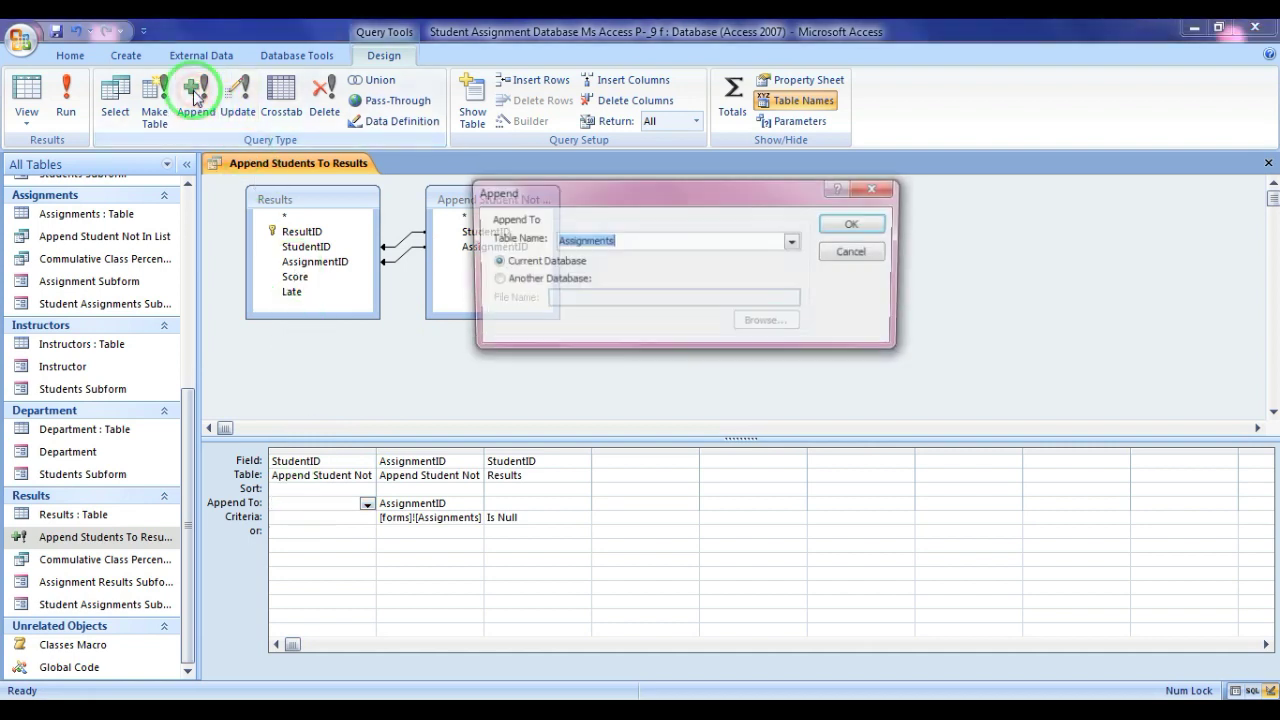
click(792, 242)
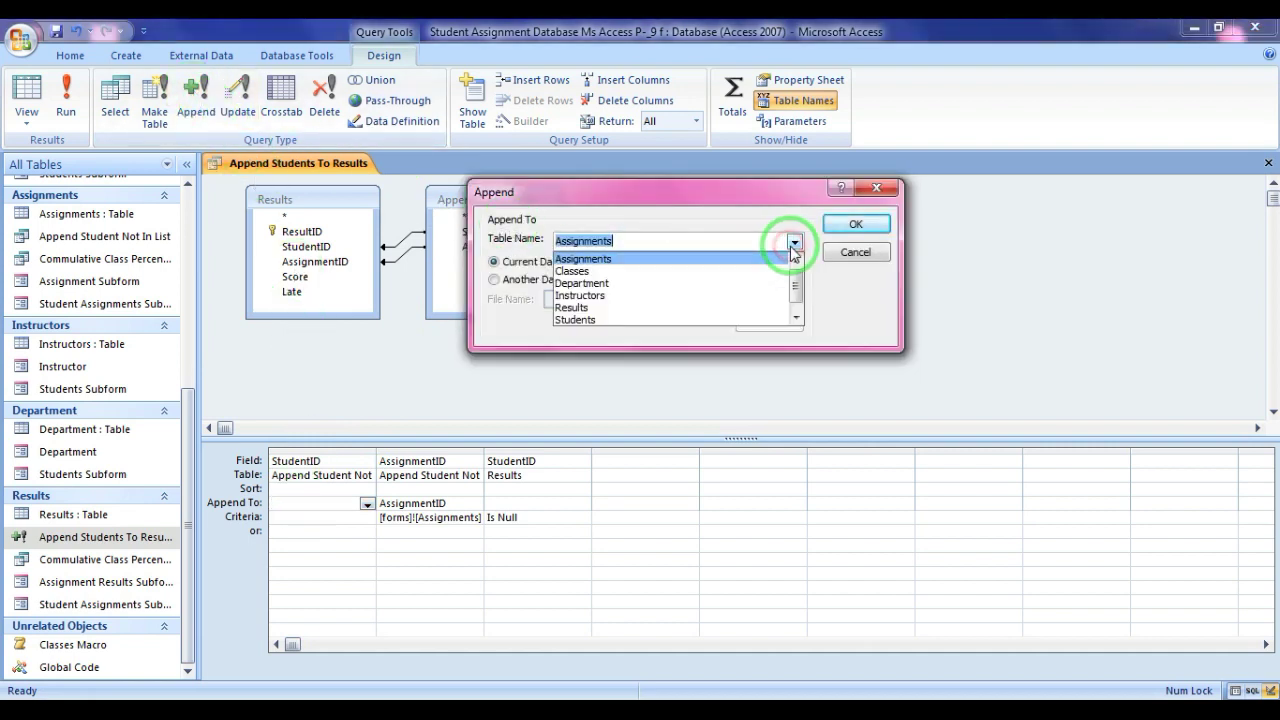
click(578, 310)
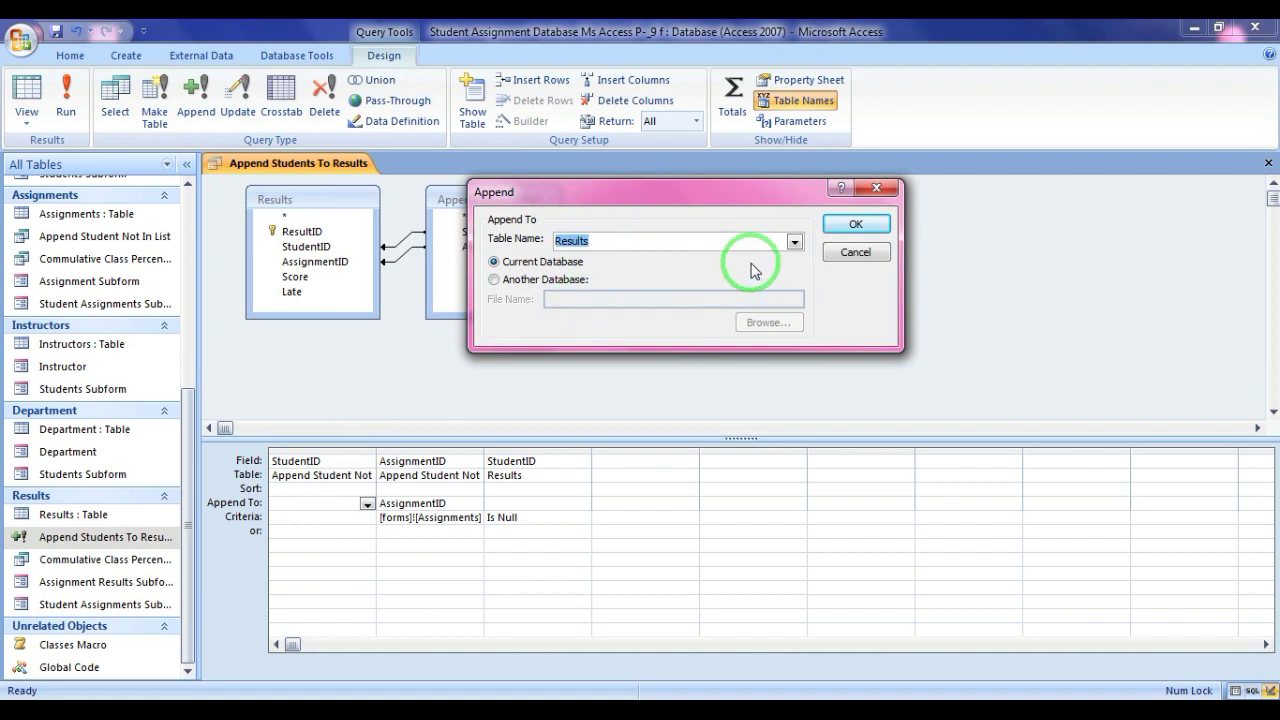
click(845, 226)
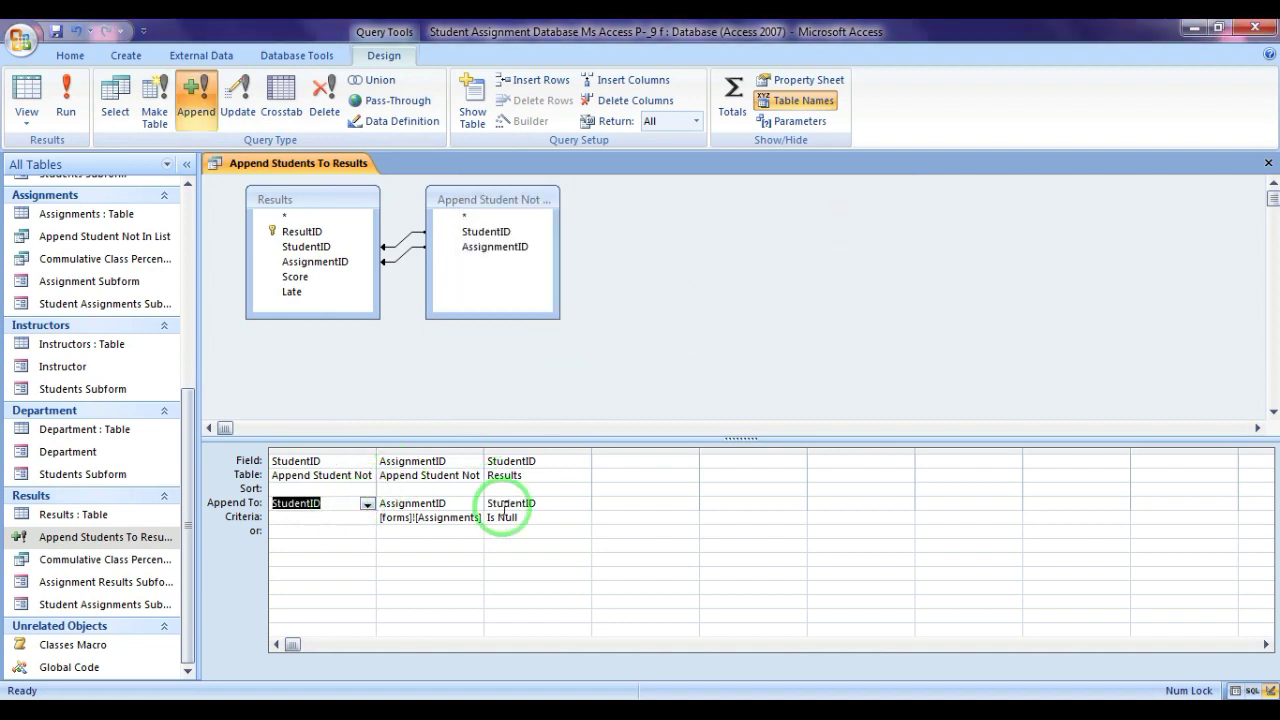
- Clear the Append To field of the Results StudentID criteria column, and save and close the query
click(560, 503)
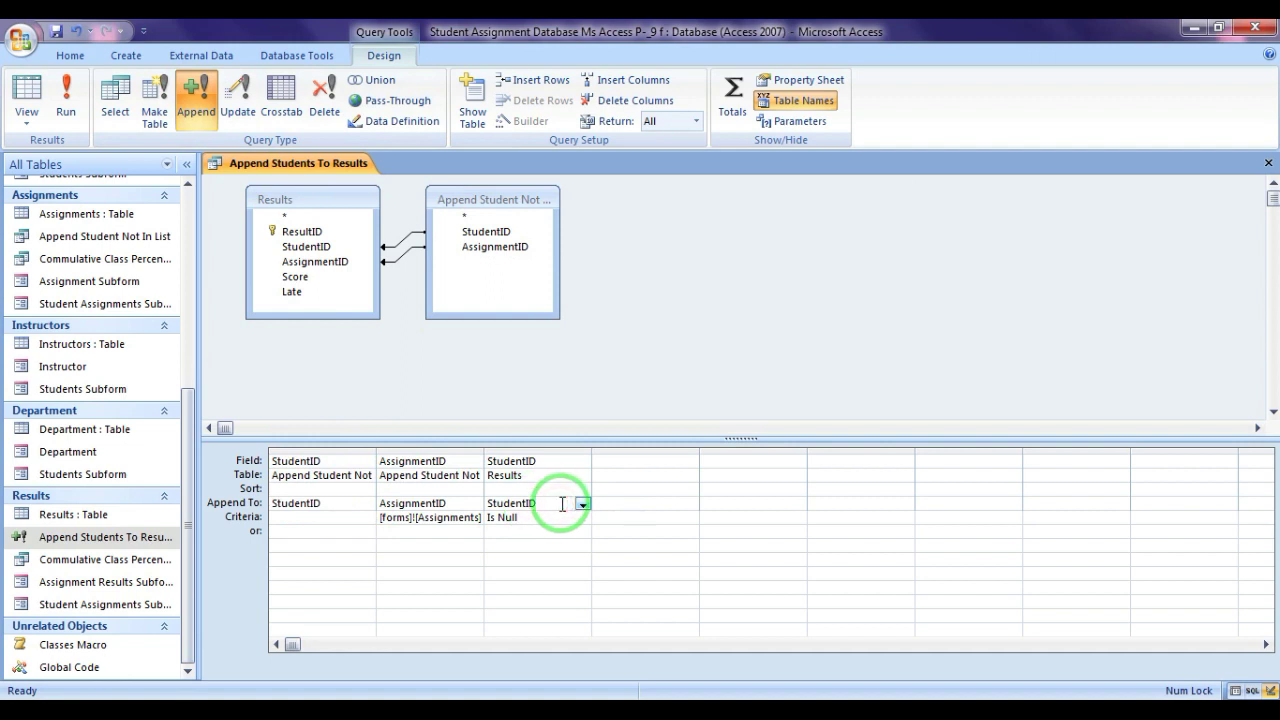
key(BackSpace)
key(BackSpace)
key(BackSpace)
key(BackSpace)
key(BackSpace)
key(BackSpace)
key(BackSpace)
key(BackSpace)
click(523, 541)
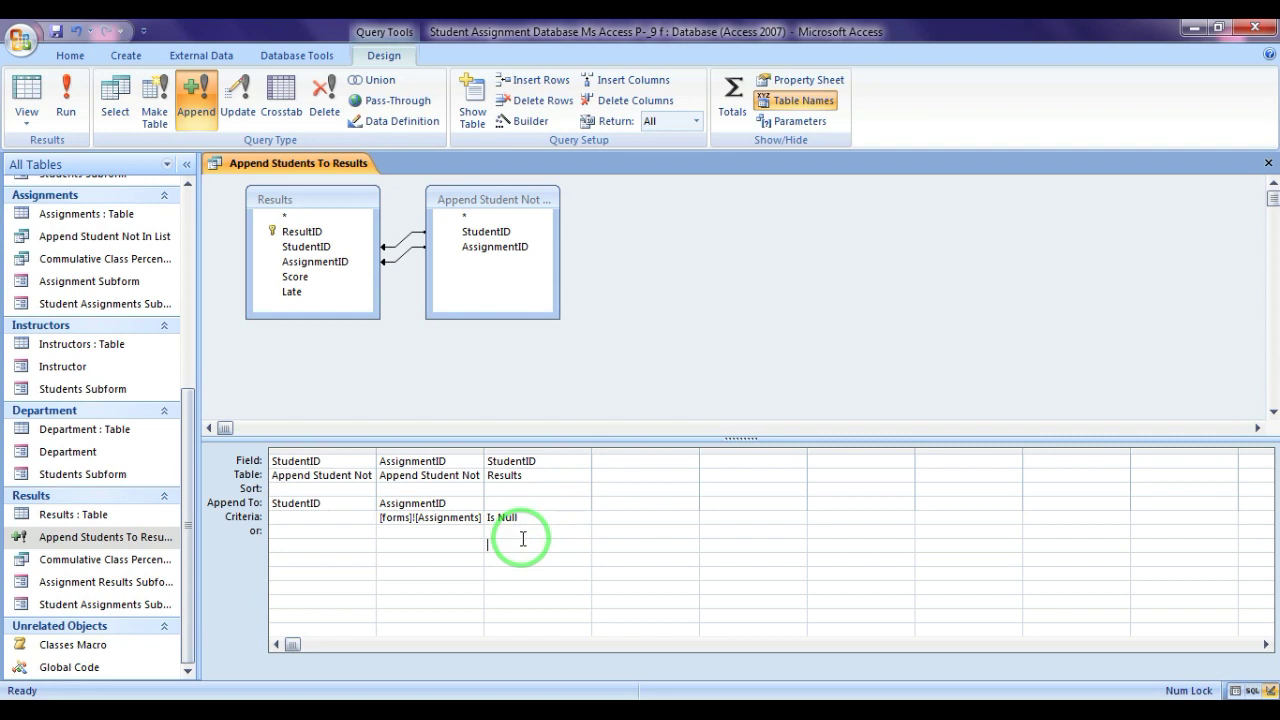
click(55, 30)
click(1268, 163)
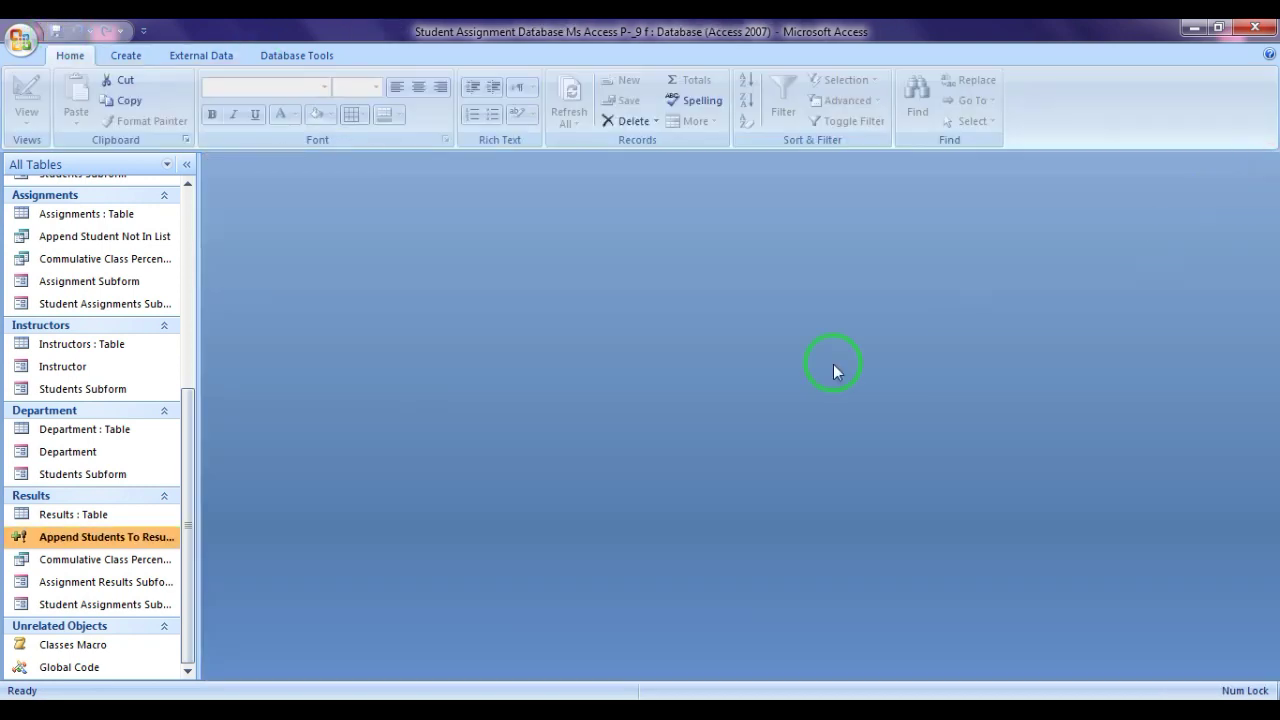
- Test-run Append Students To Results with its parameter values left blank and decline to append the rows
double_click(100, 537)
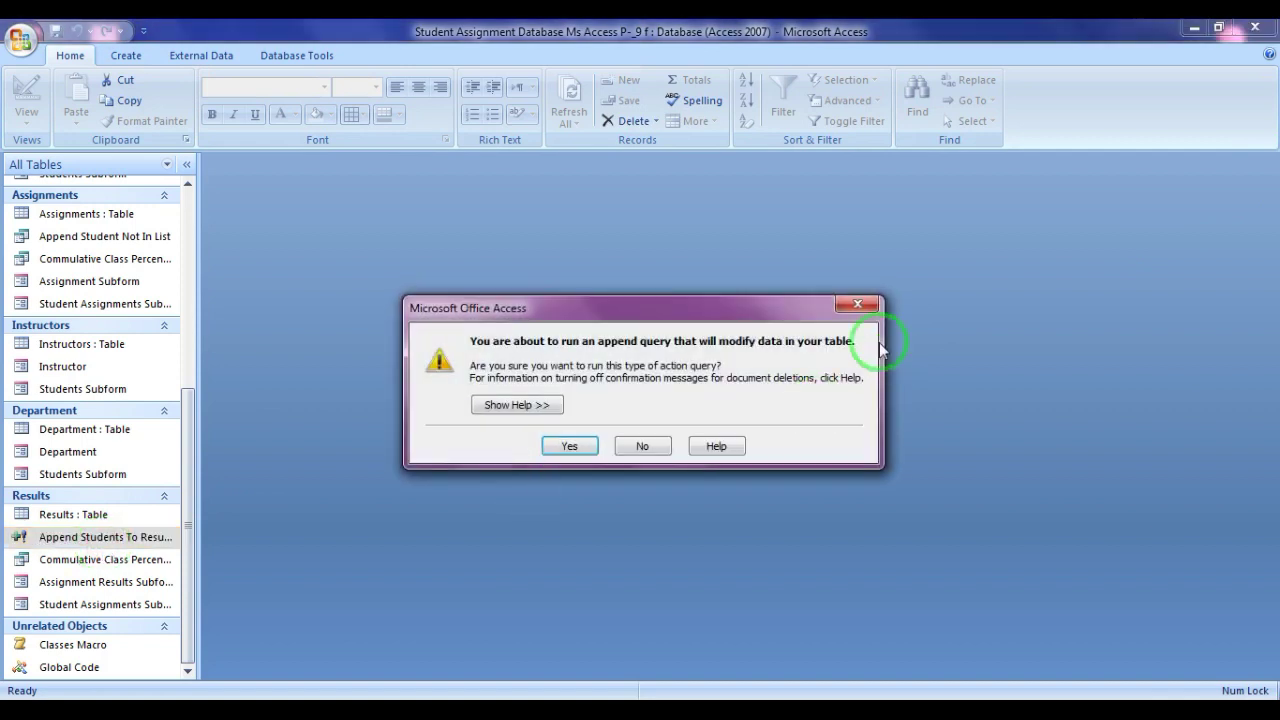
click(572, 446)
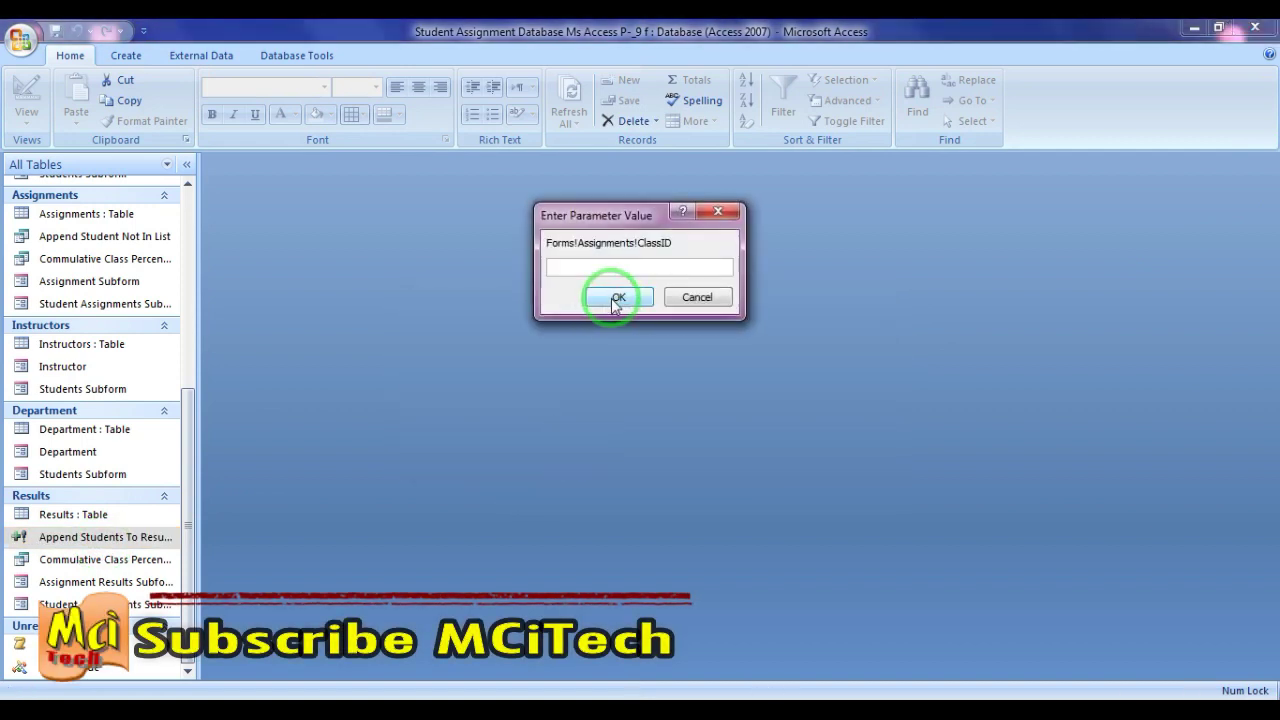
click(617, 298)
click(617, 298)
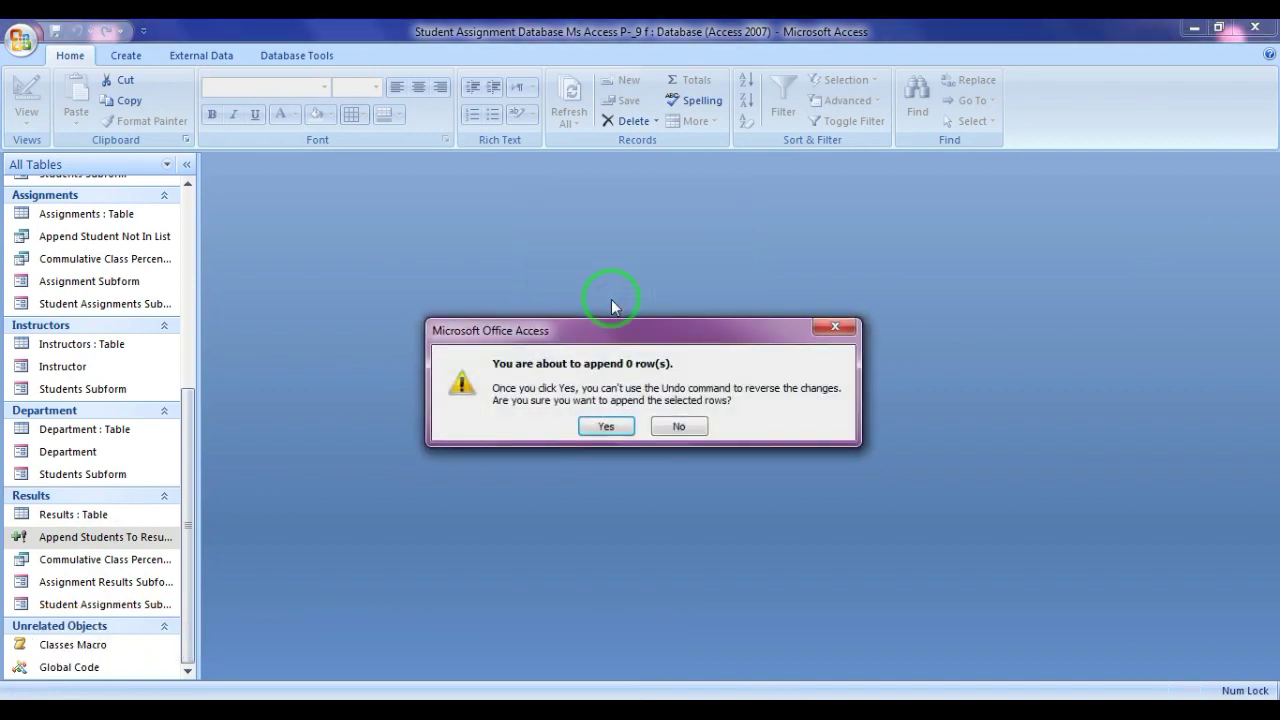
click(678, 426)
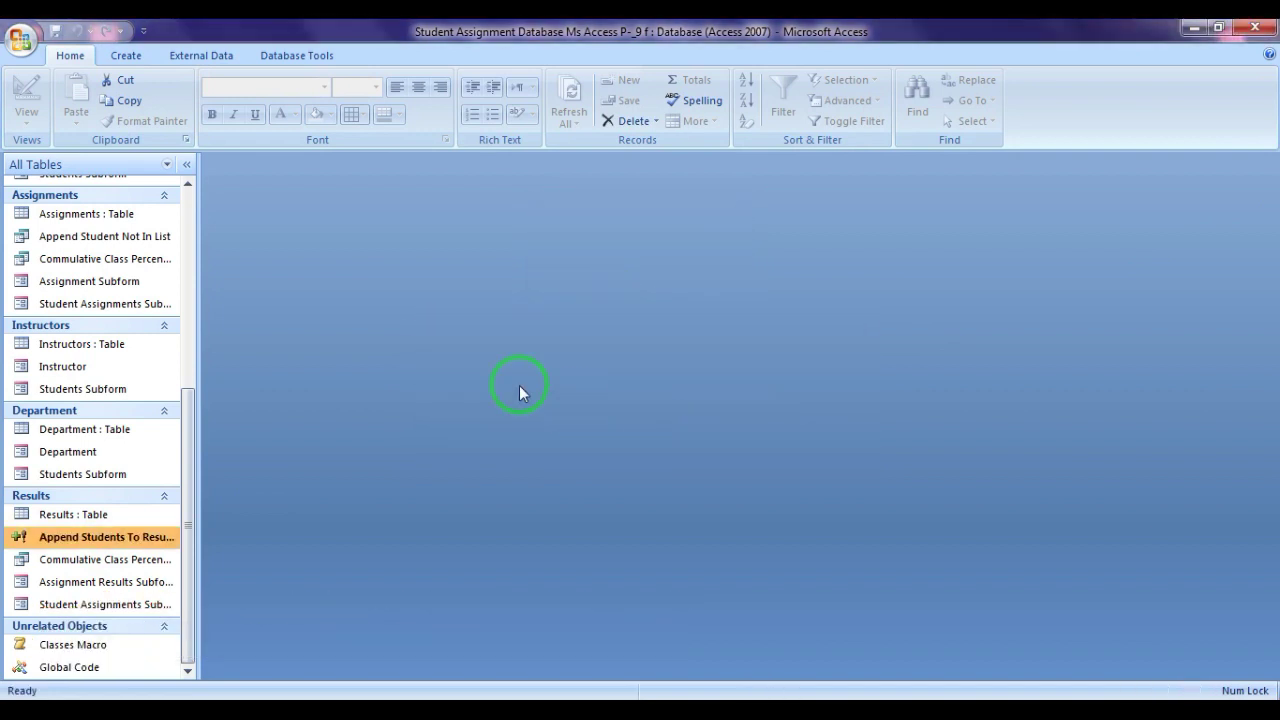
- Open Append Students To Results in Design view and widen the AssignmentID column to check the control name in its criteria
right_click(128, 537)
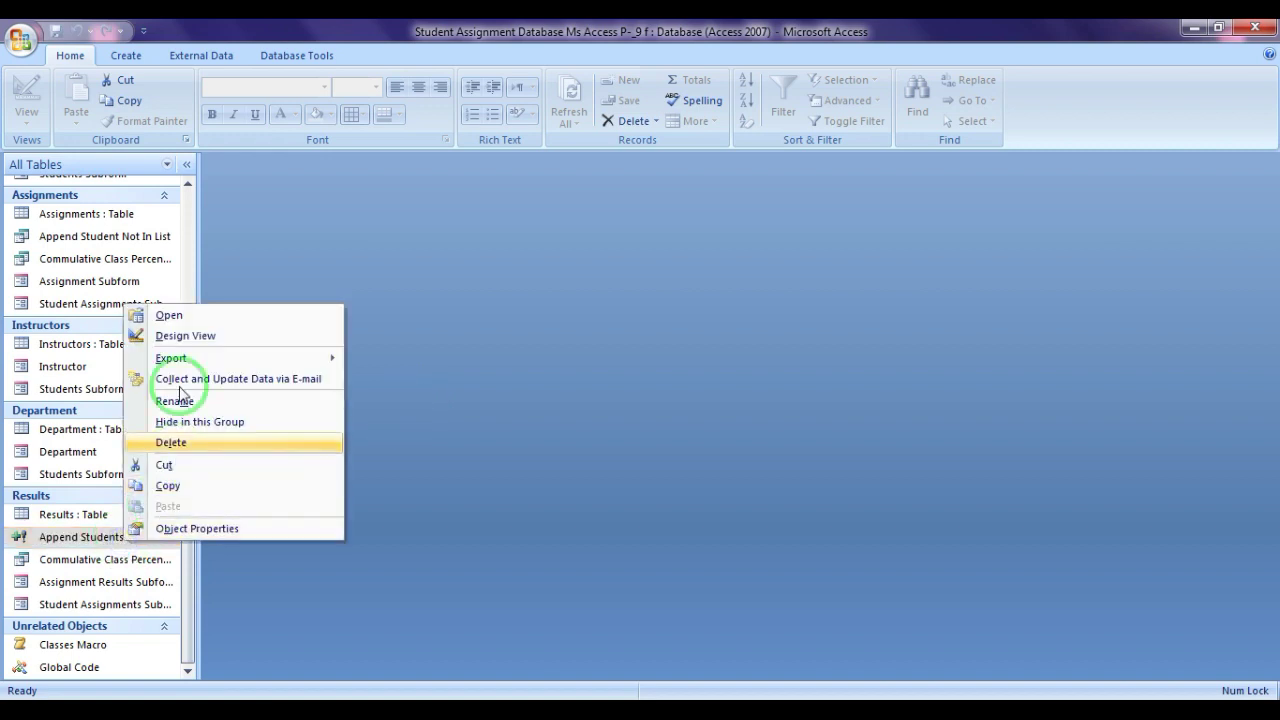
click(185, 334)
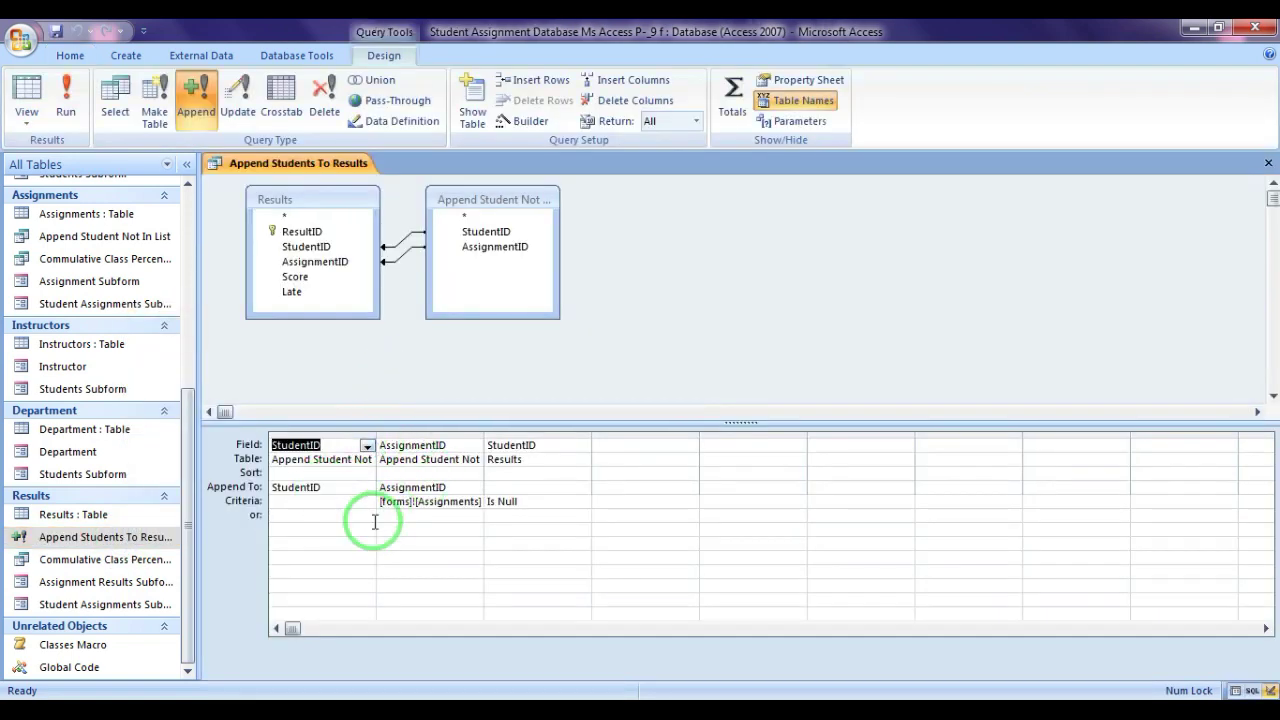
drag(484, 436, 652, 432)
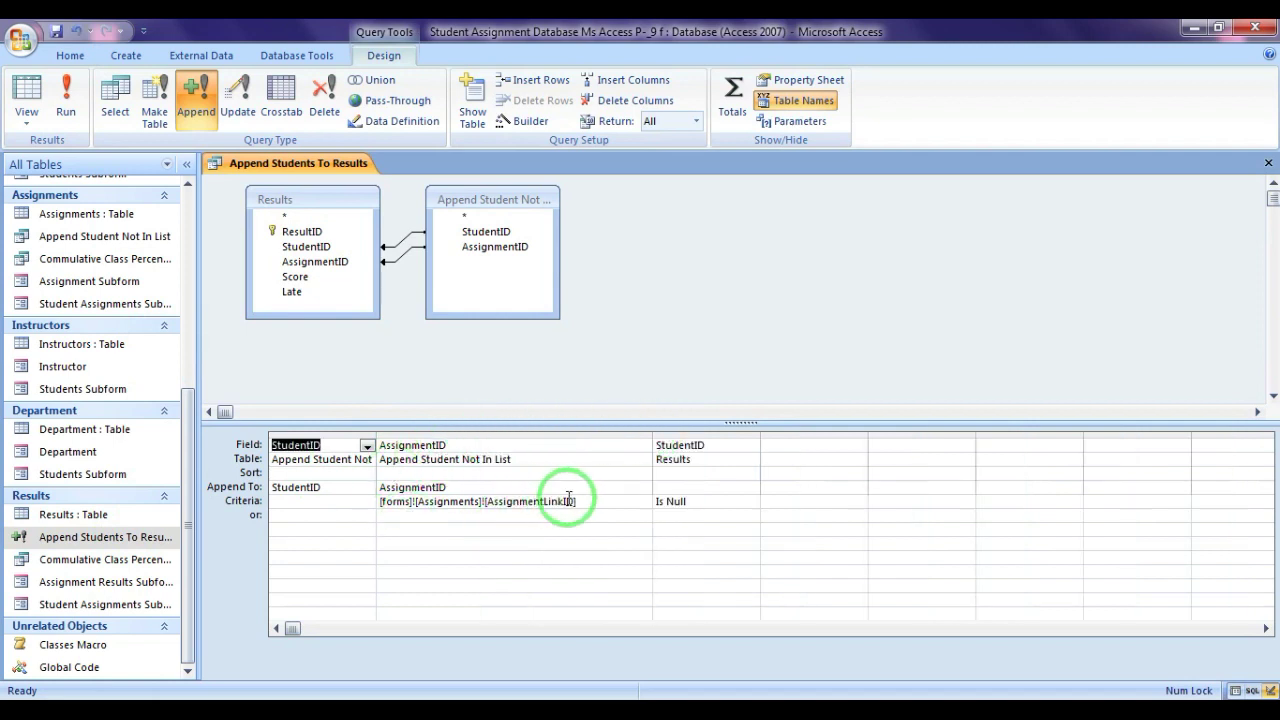
drag(573, 501, 486, 501)
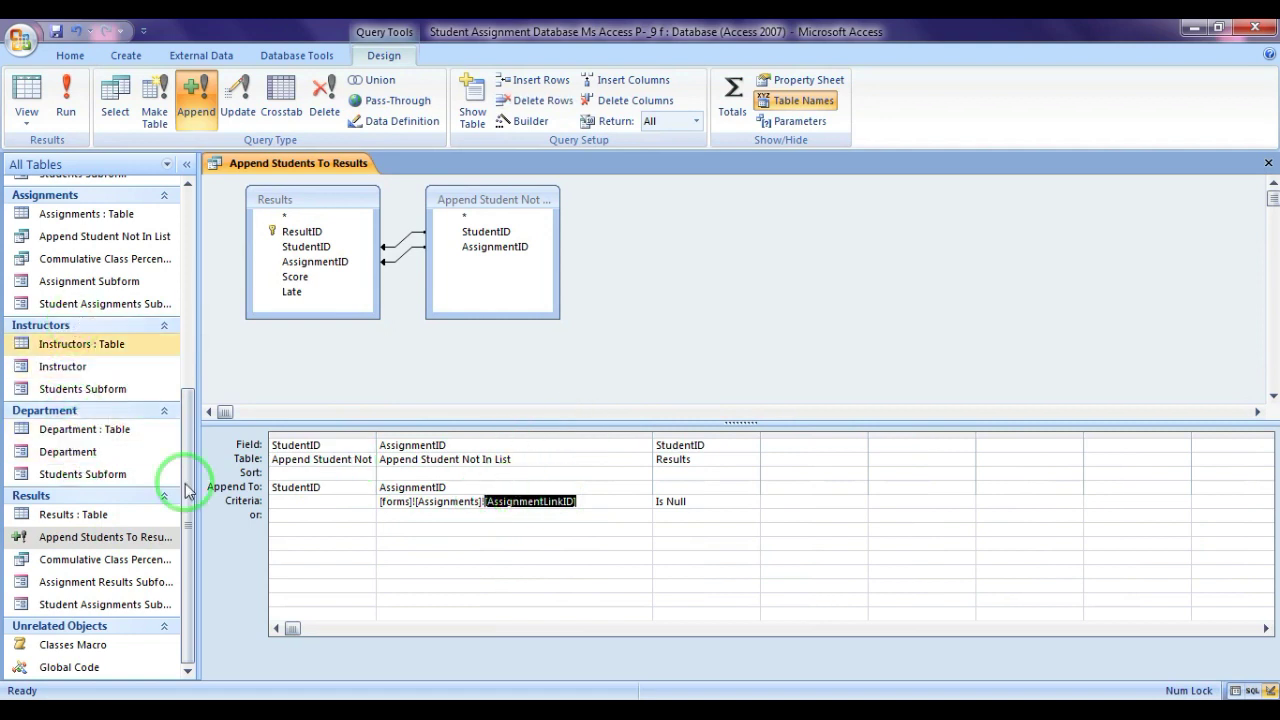
- Open the Assignments form in Design view and check the Name property of the Assignment ID text box
drag(191, 514, 191, 394)
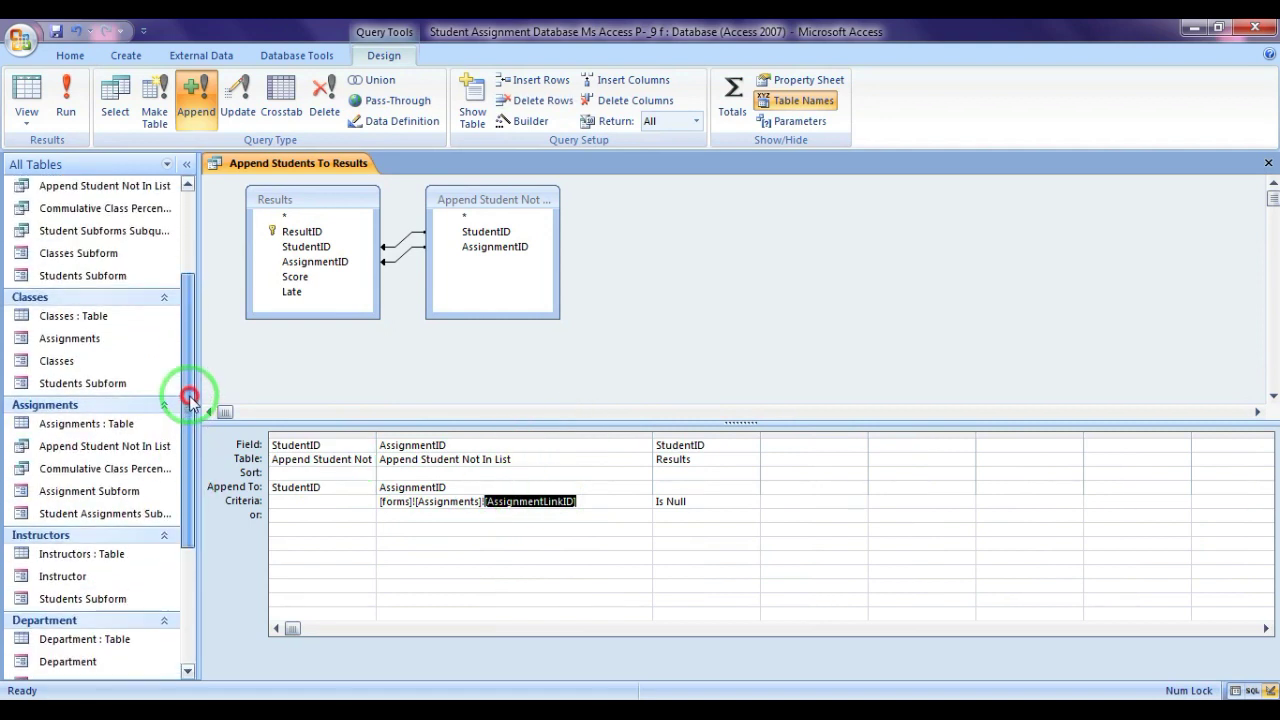
right_click(97, 340)
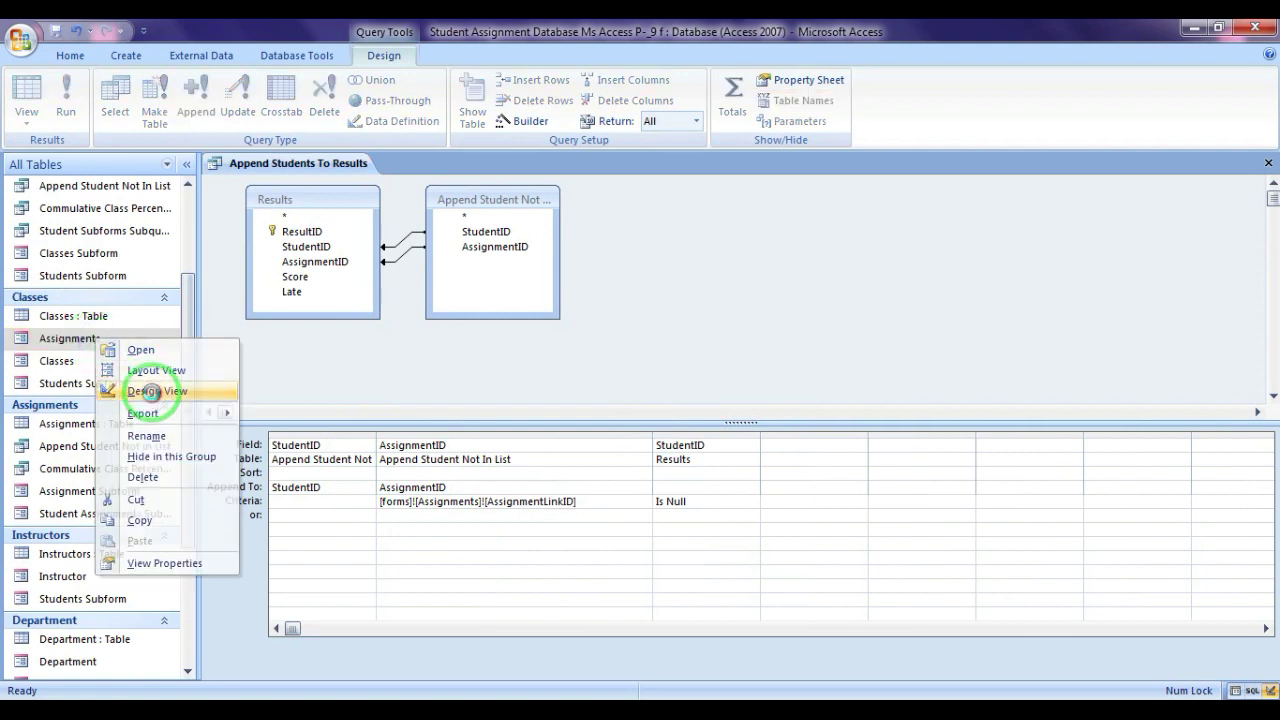
click(148, 391)
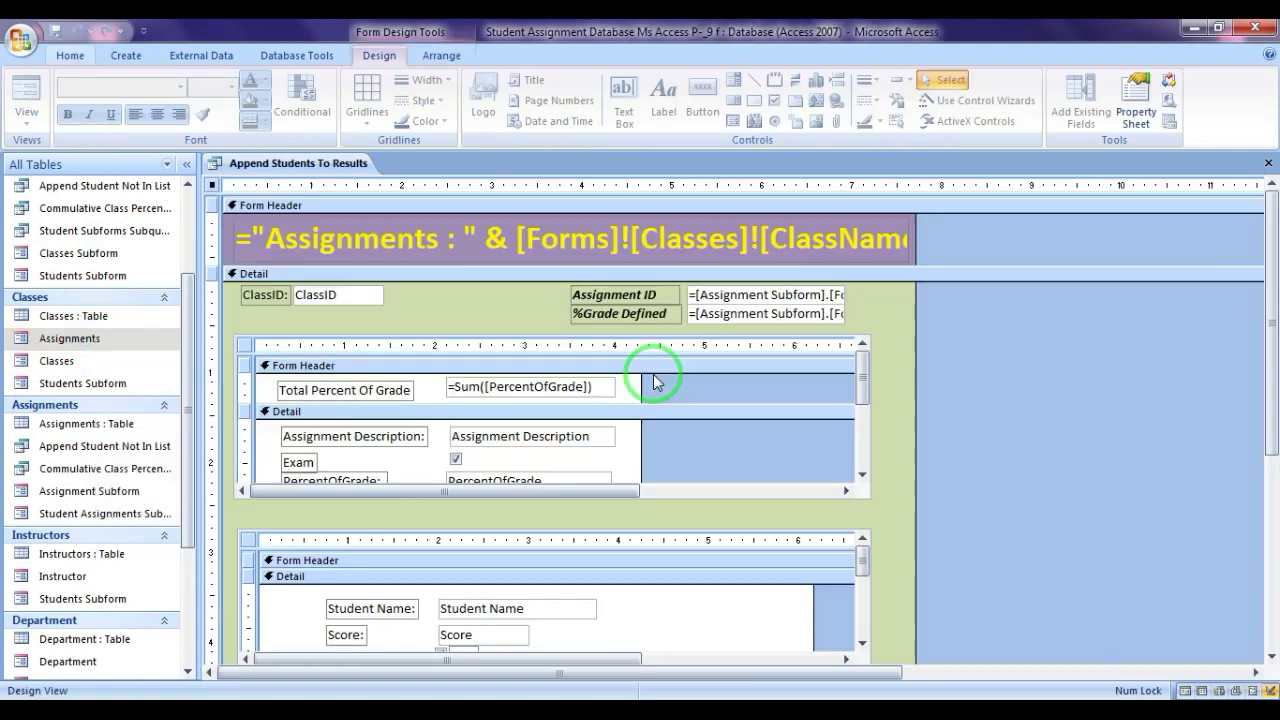
click(760, 295)
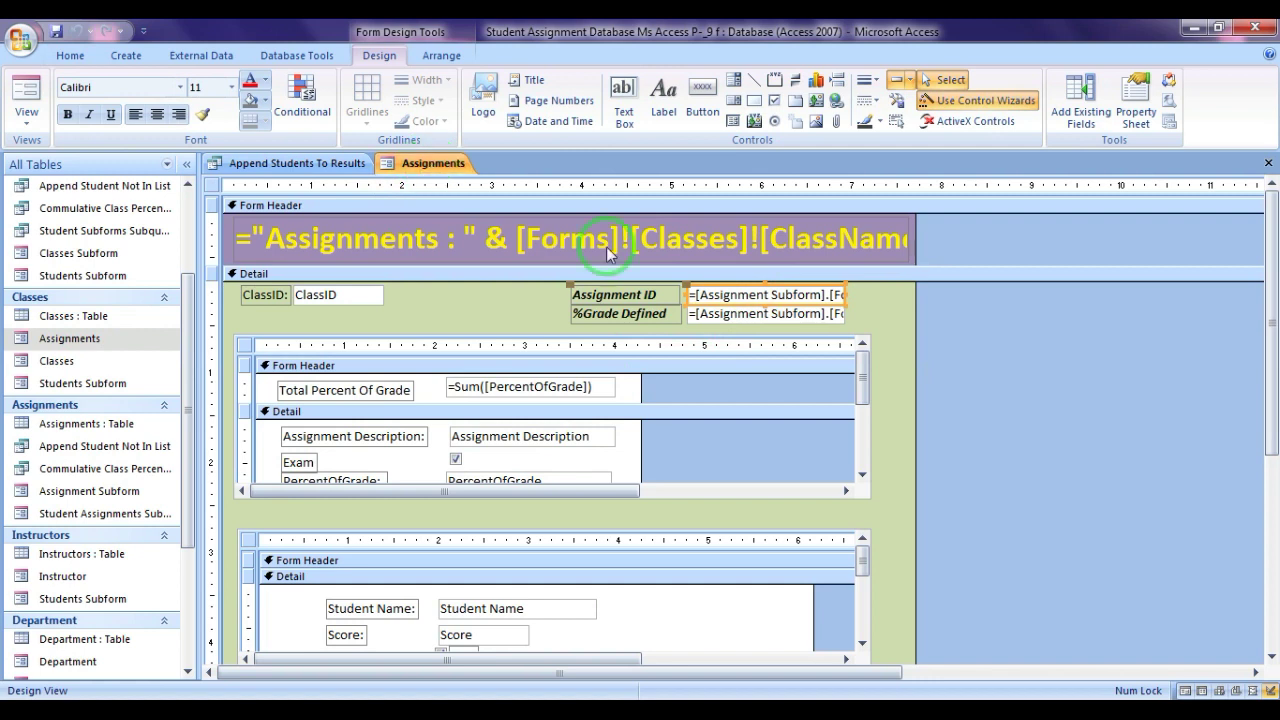
click(1135, 110)
click(1072, 226)
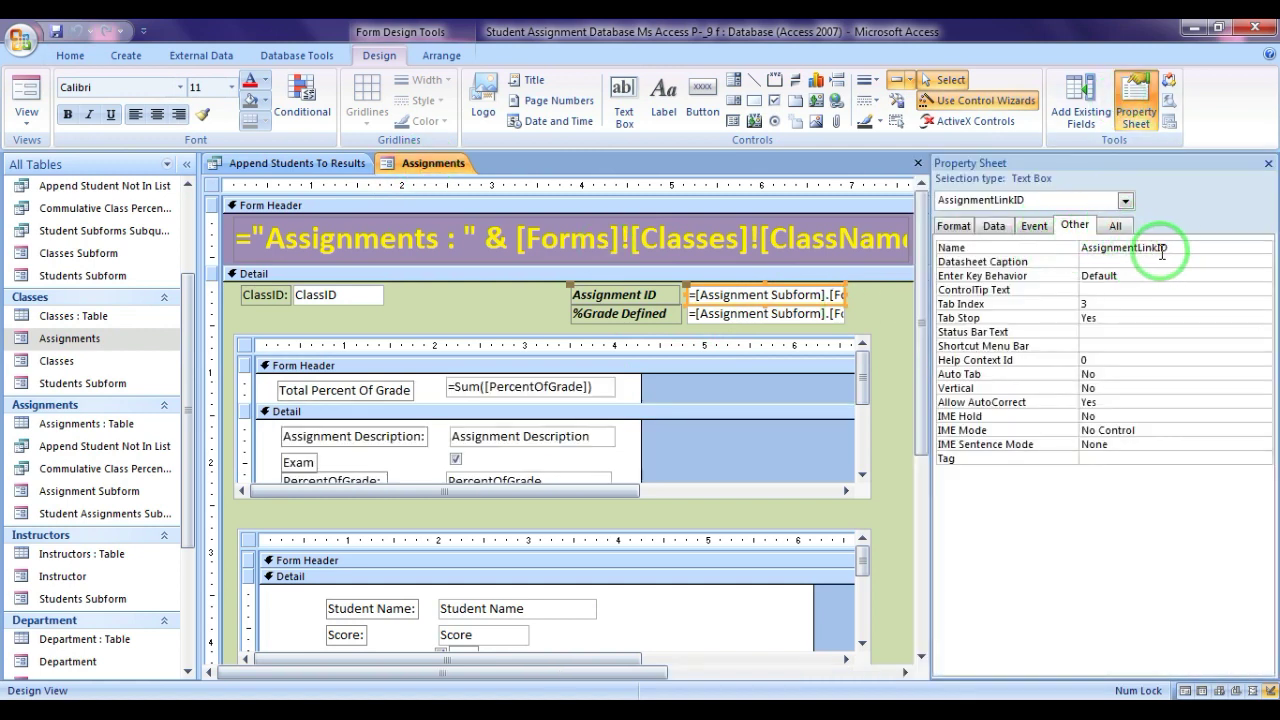
click(1267, 163)
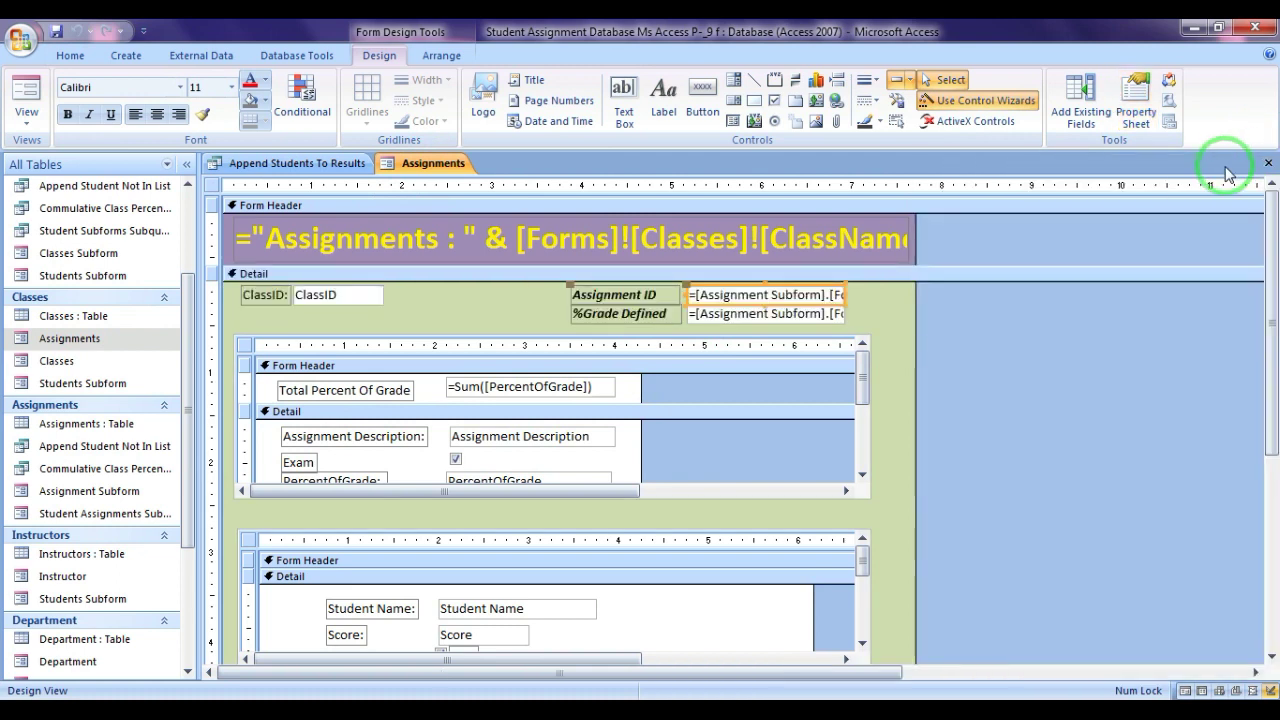
- Review the On Enter event procedure of the Assignment Results Subform, checking the query and subform names in its code
click(968, 358)
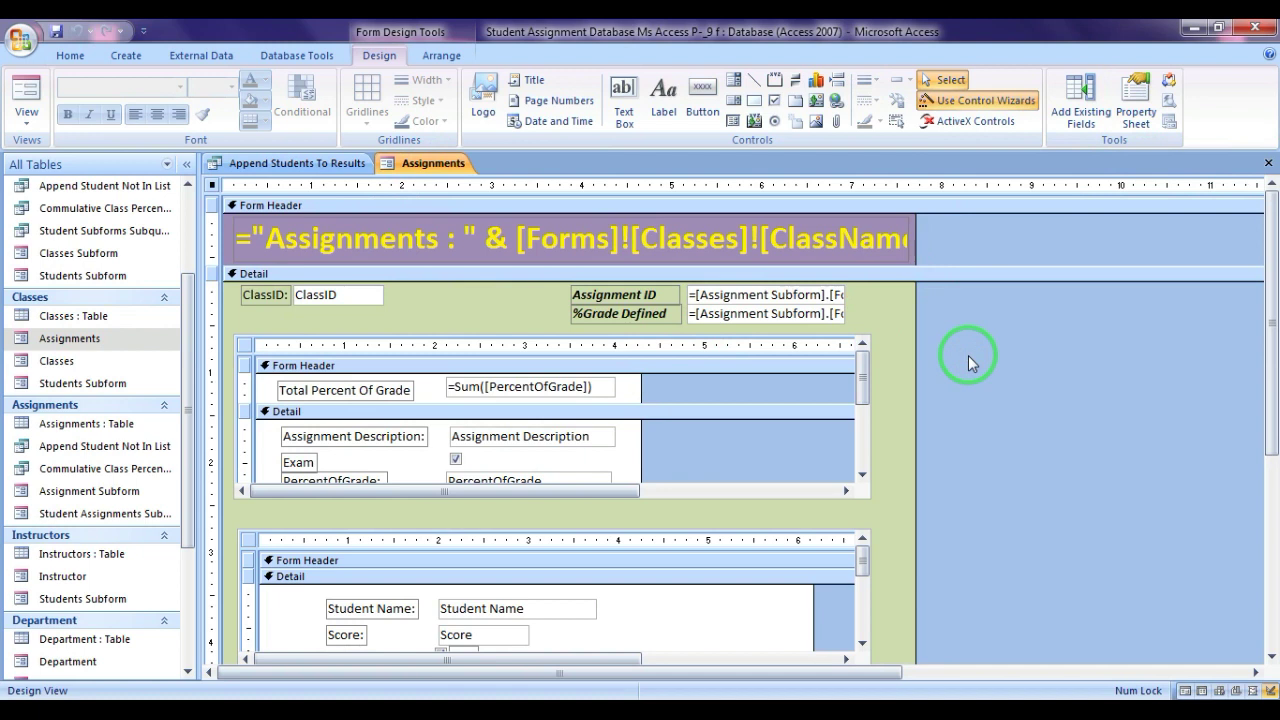
key(F4)
click(388, 530)
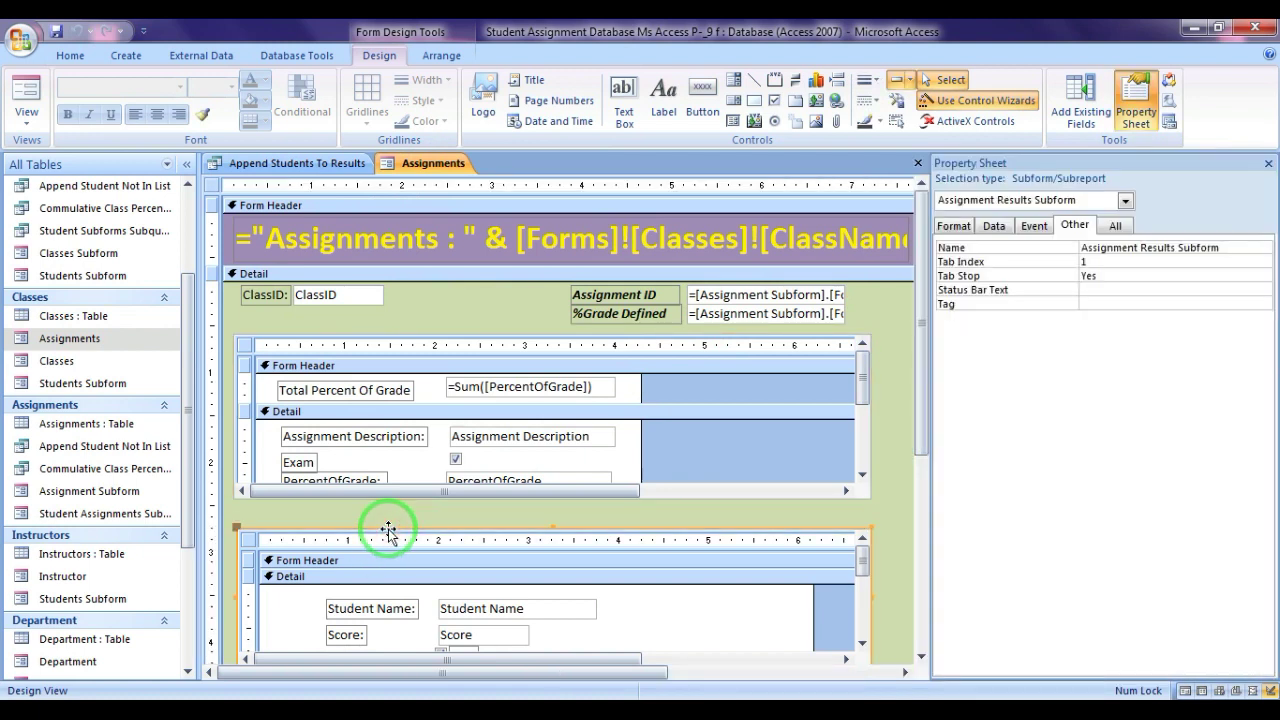
click(1037, 225)
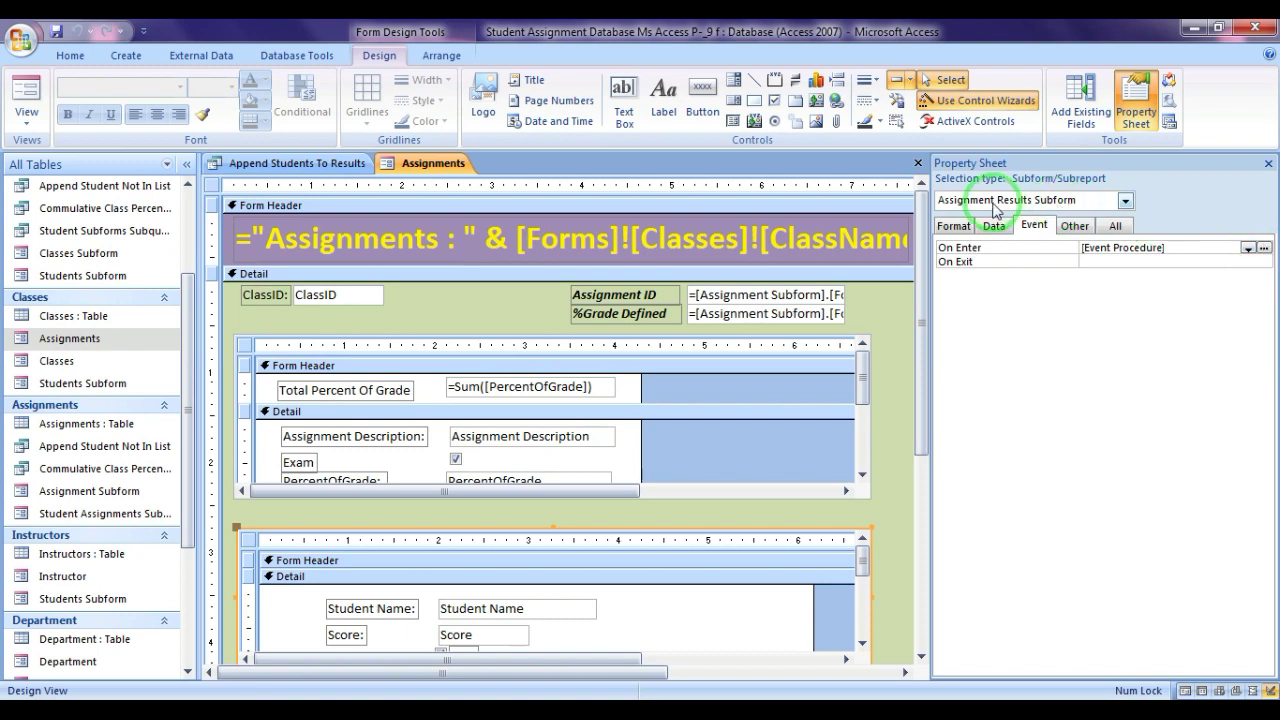
click(1265, 248)
drag(418, 193, 620, 193)
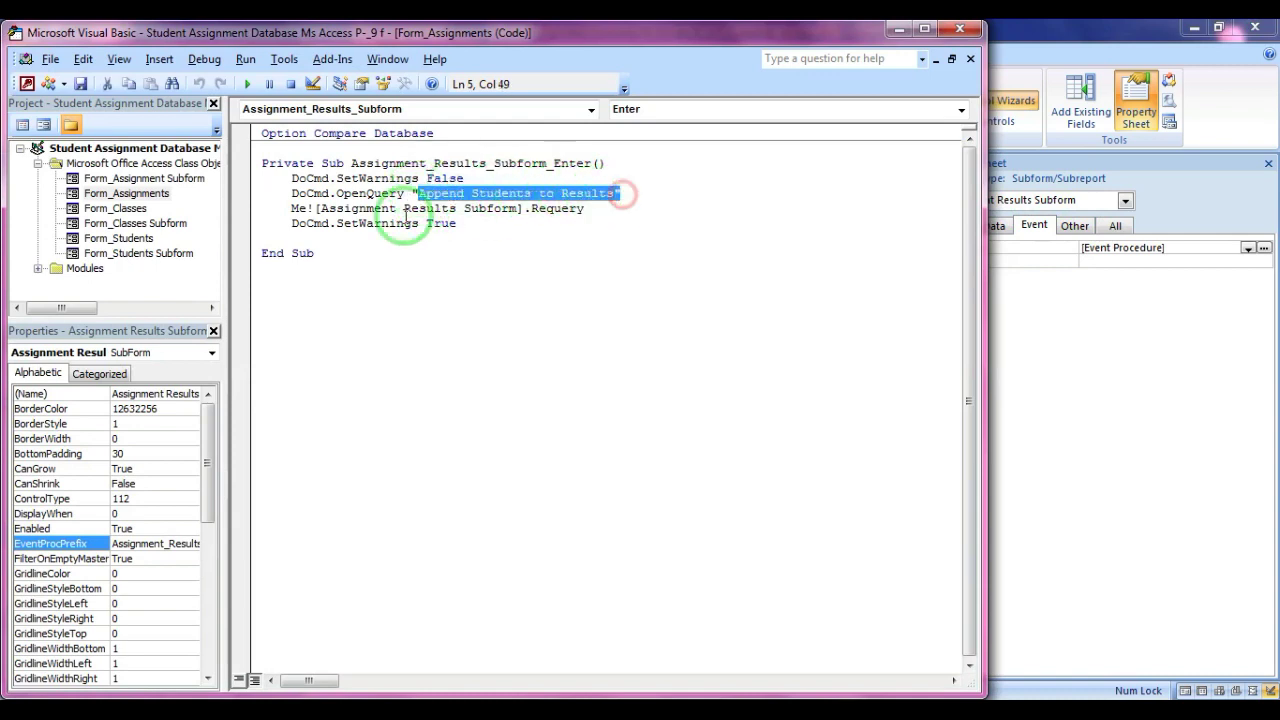
drag(319, 208, 510, 208)
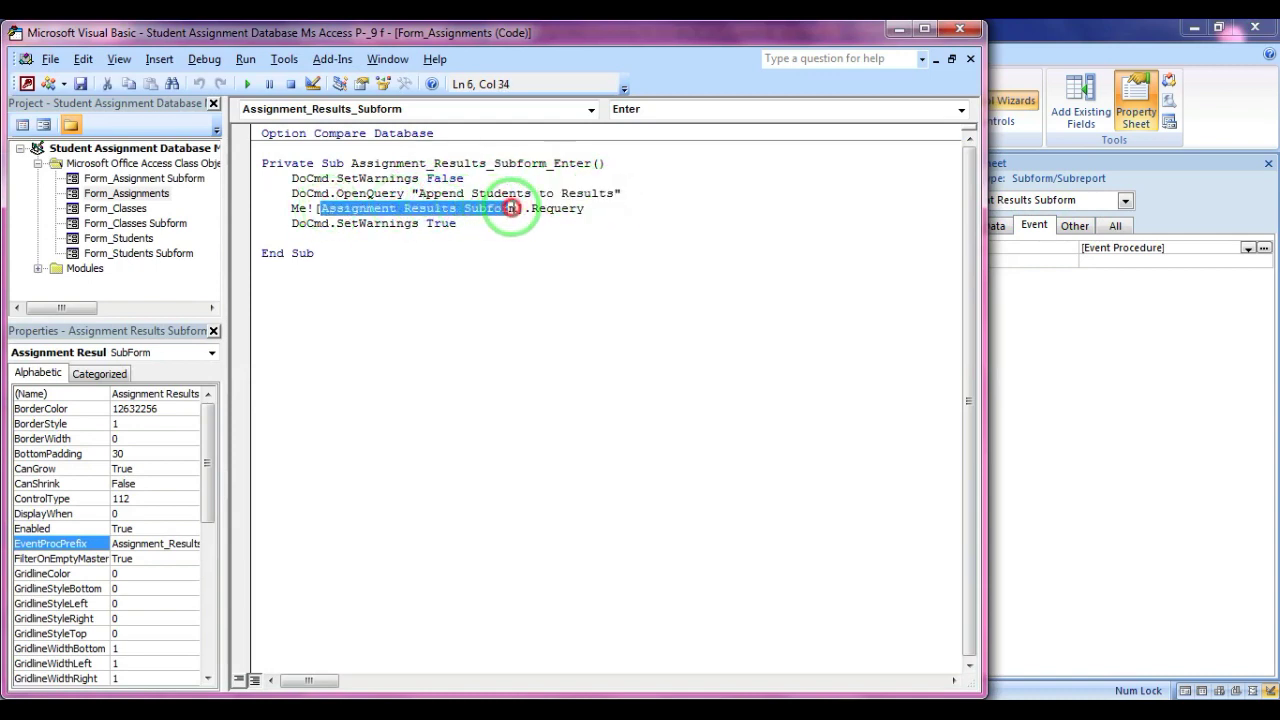
click(955, 32)
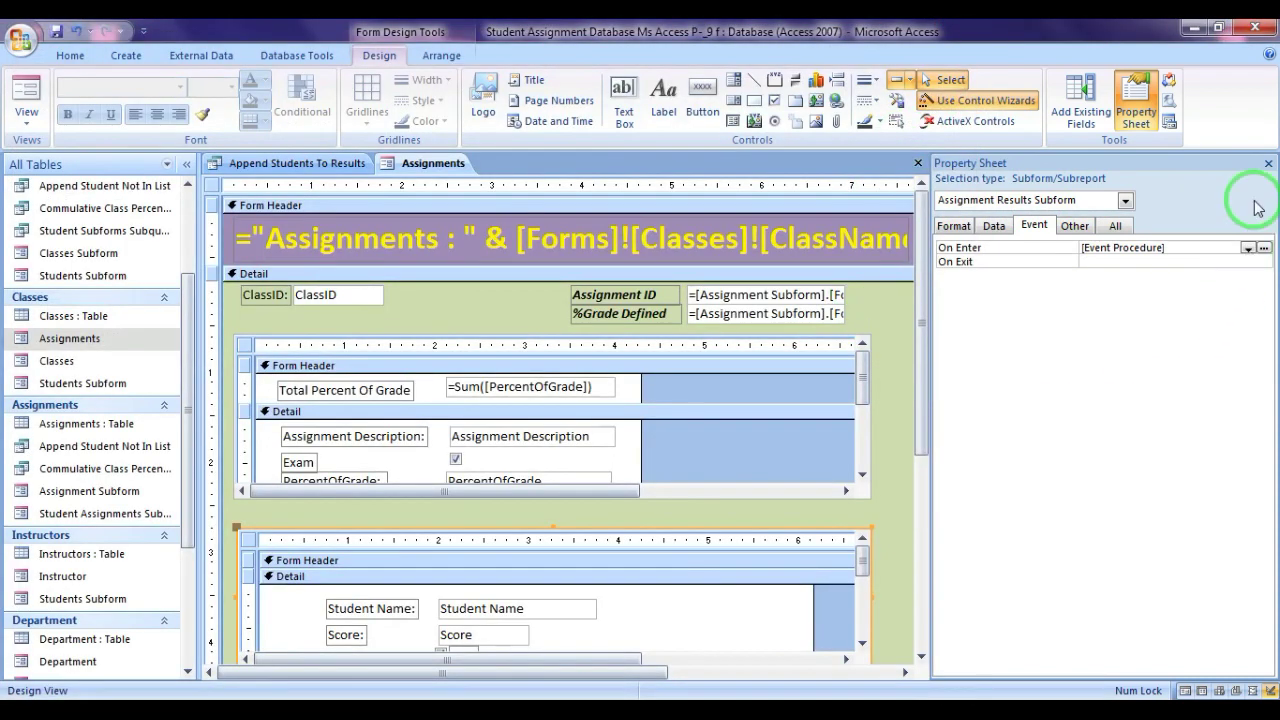
- Link the Assignment Subform to the main form with ClassID as both master and child field
click(553, 334)
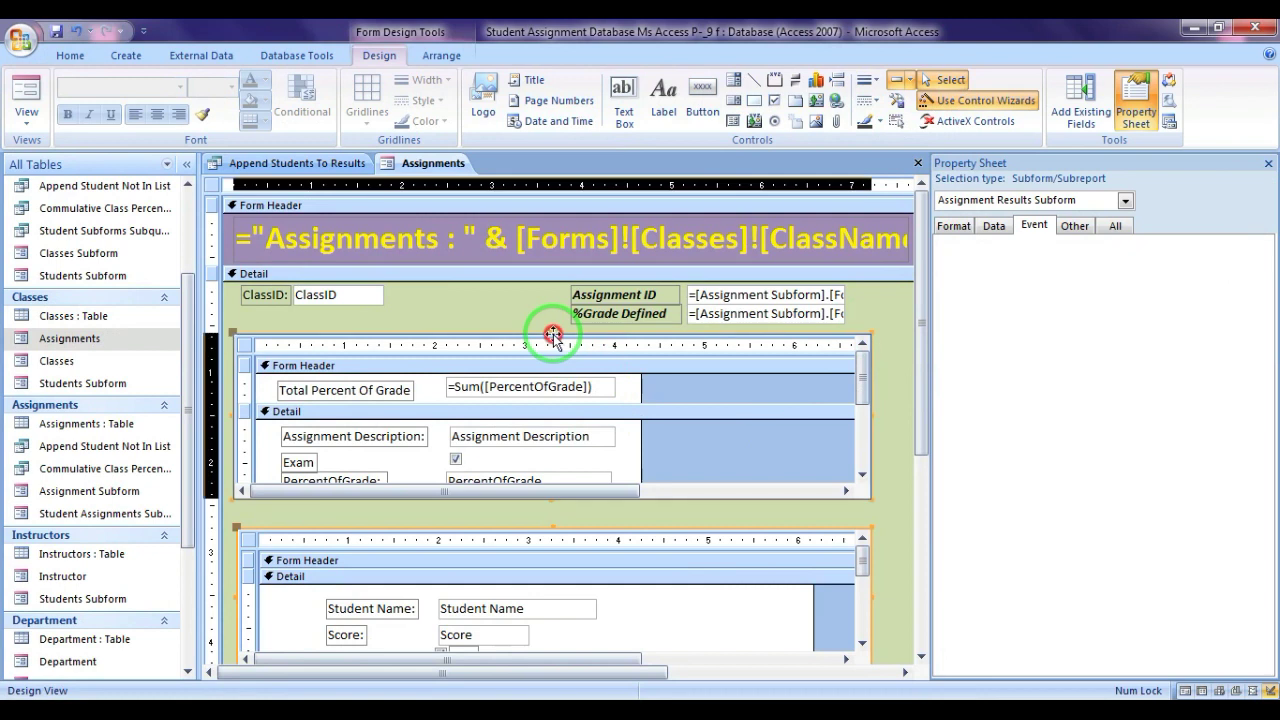
click(992, 201)
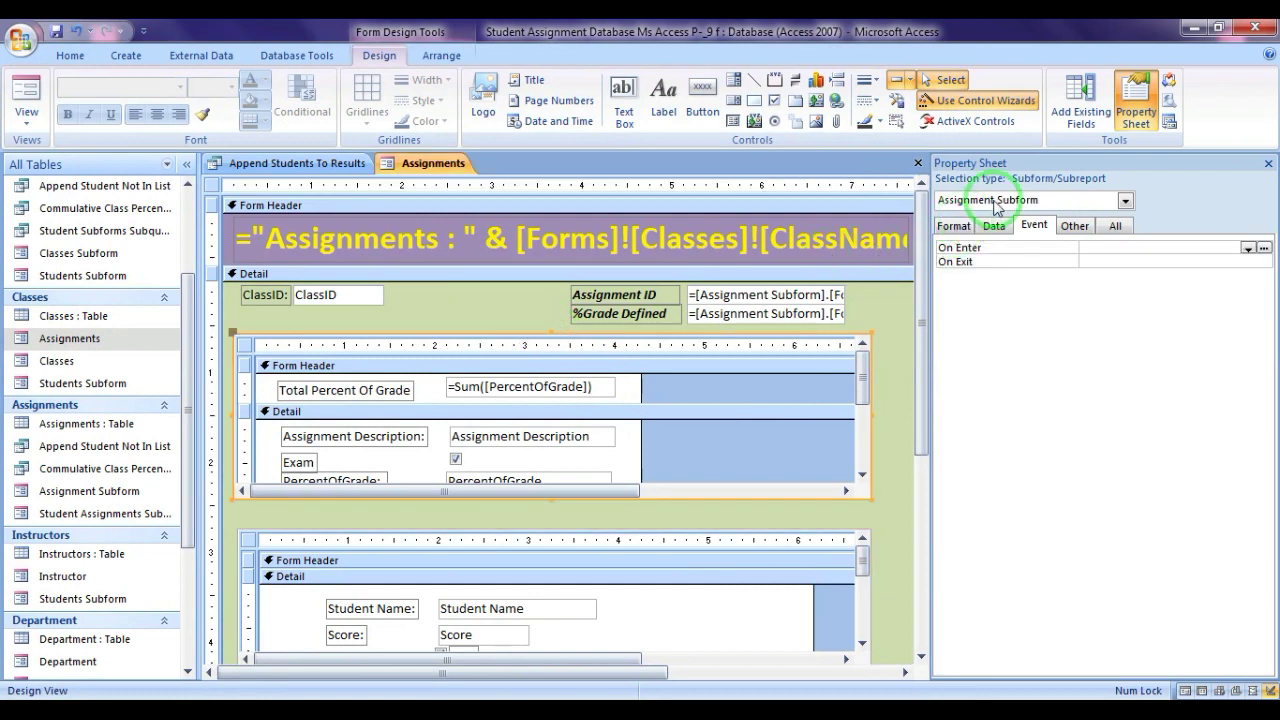
click(994, 227)
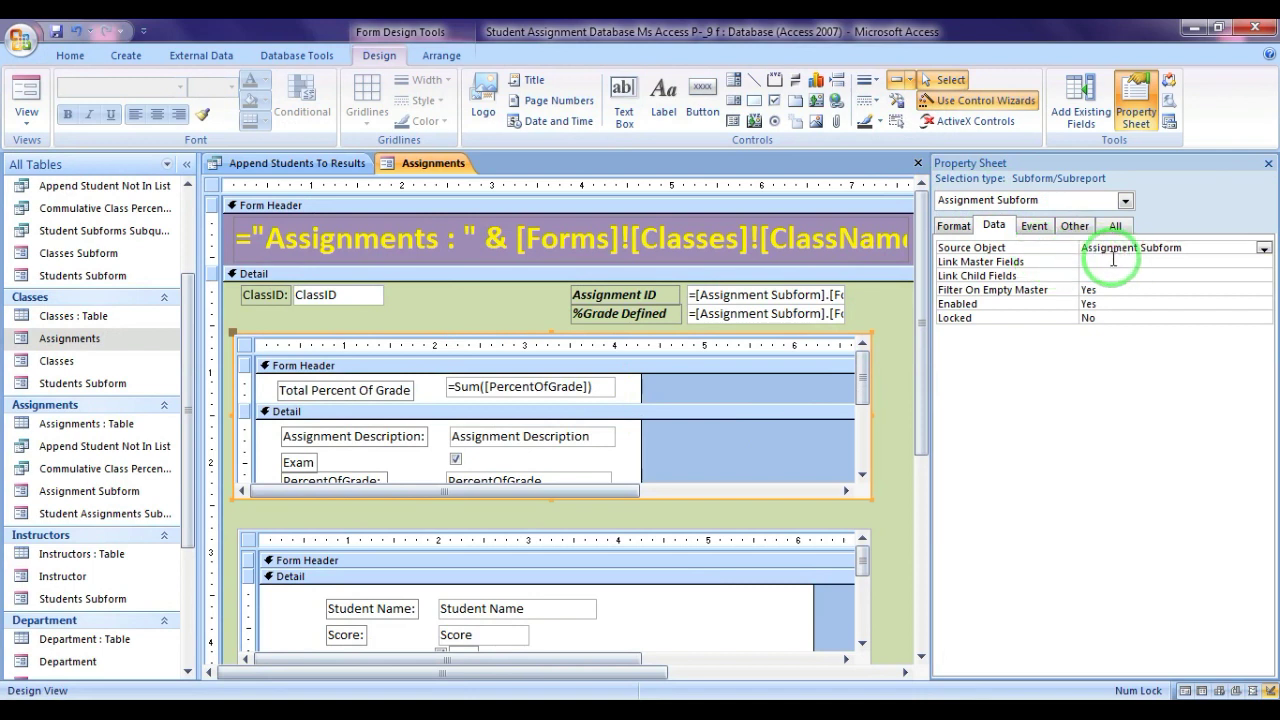
click(1113, 261)
click(1264, 262)
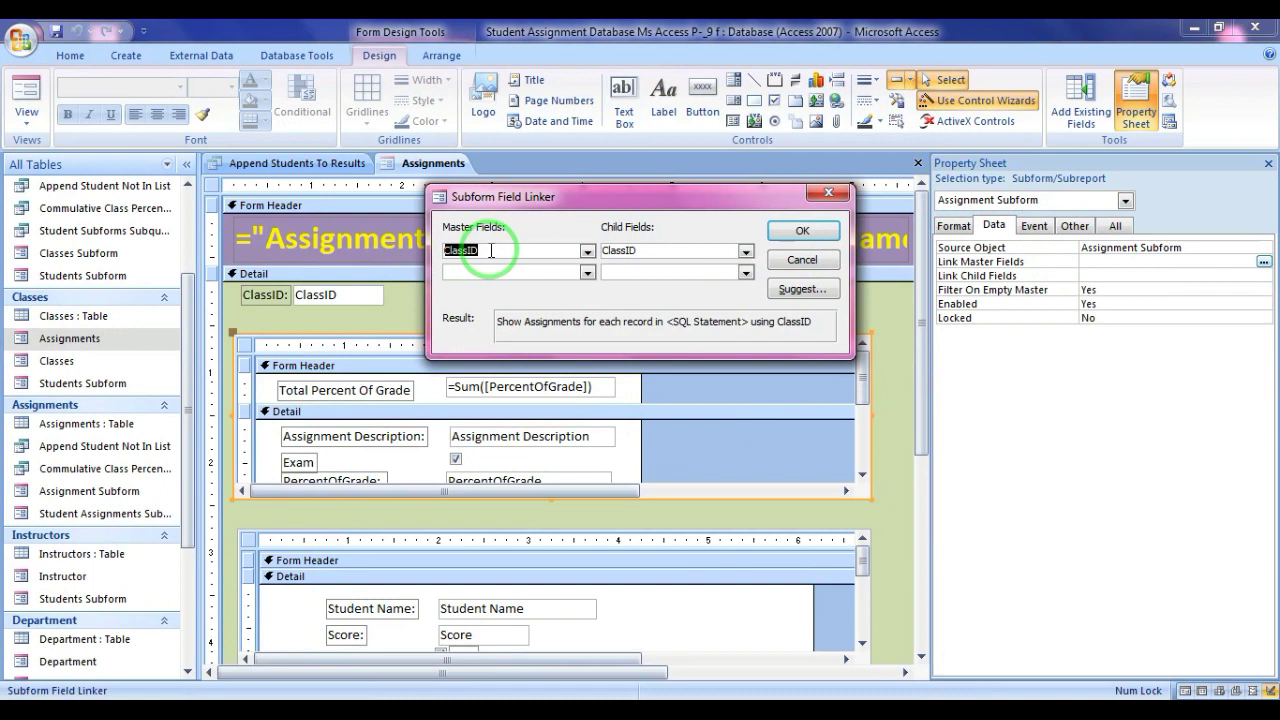
click(802, 231)
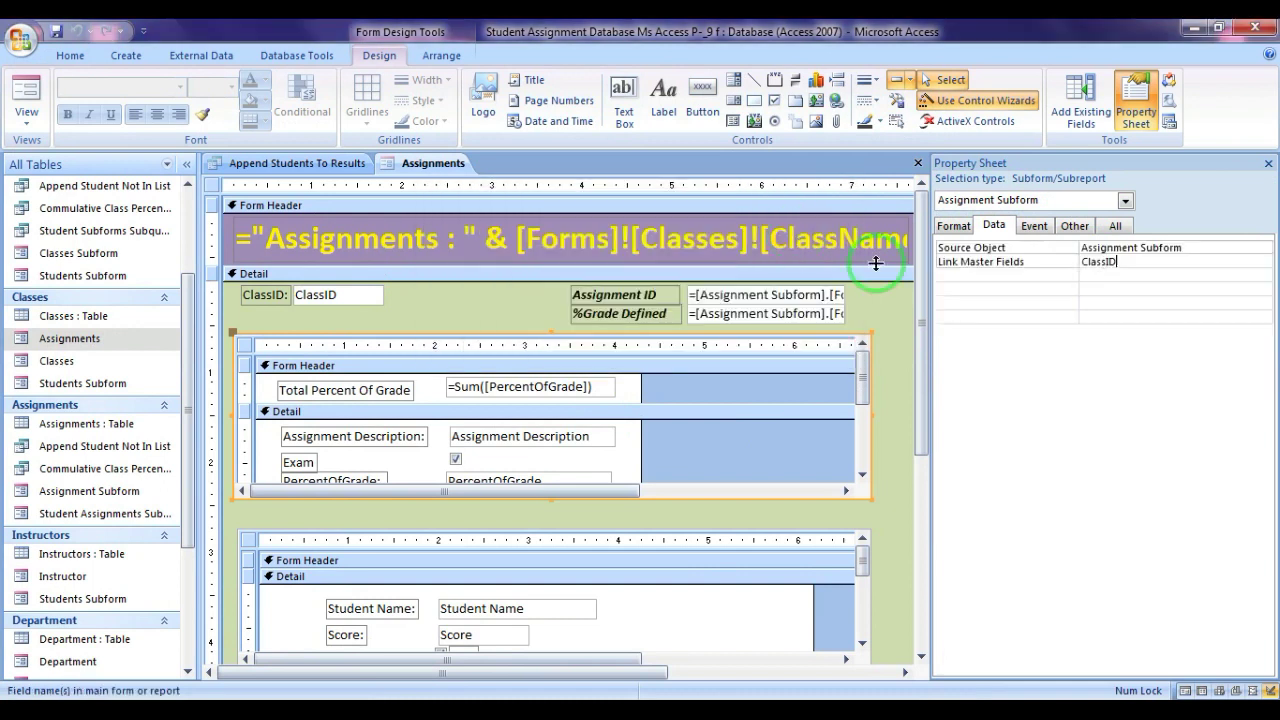
click(1118, 292)
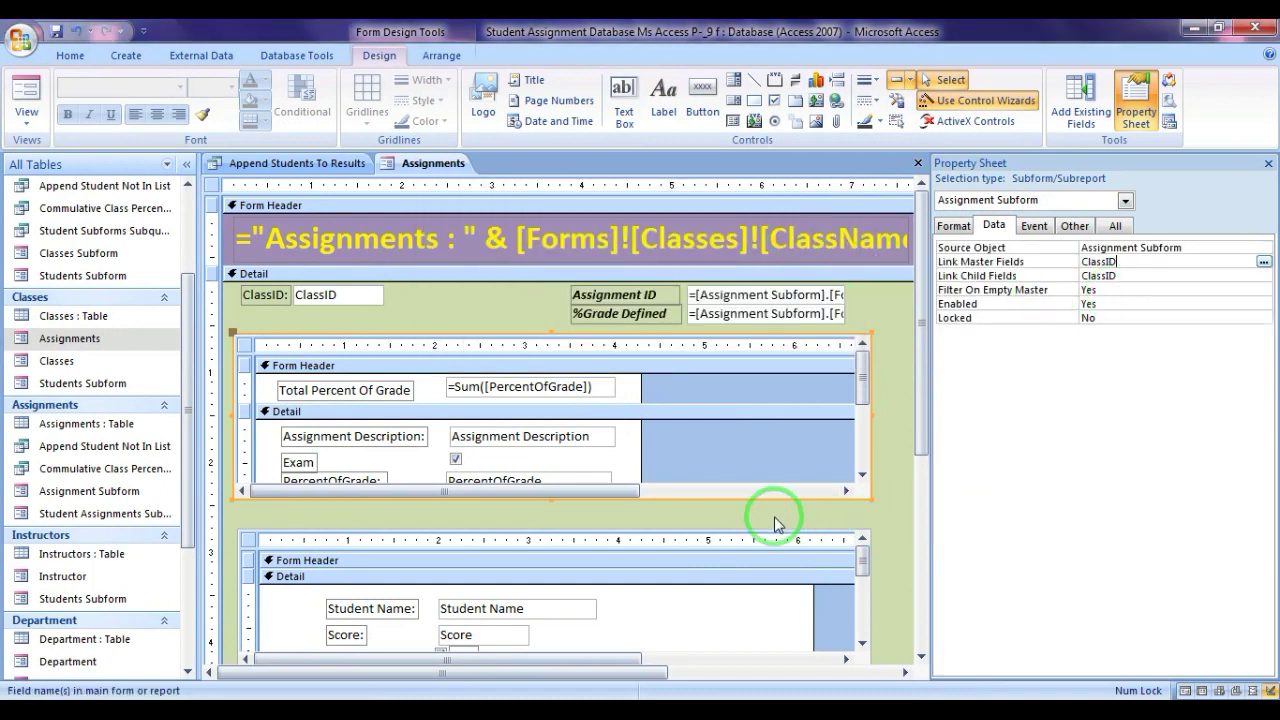
click(728, 534)
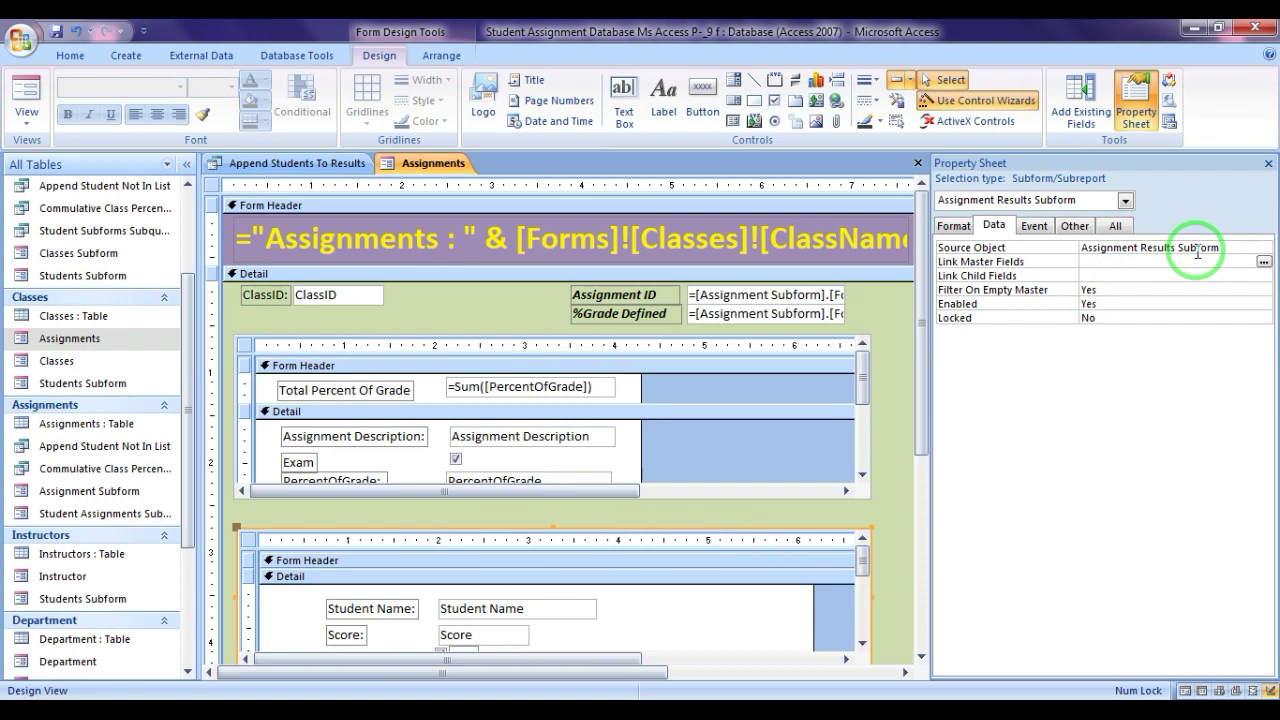
click(1264, 261)
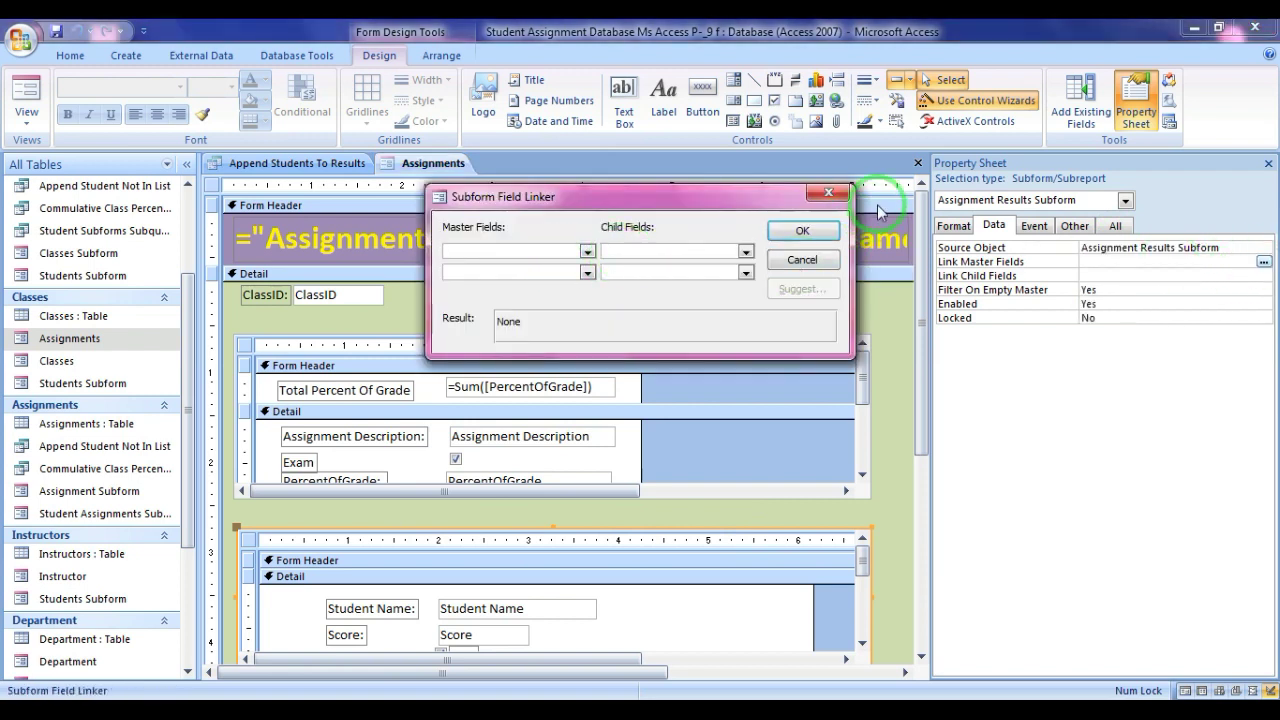
click(836, 193)
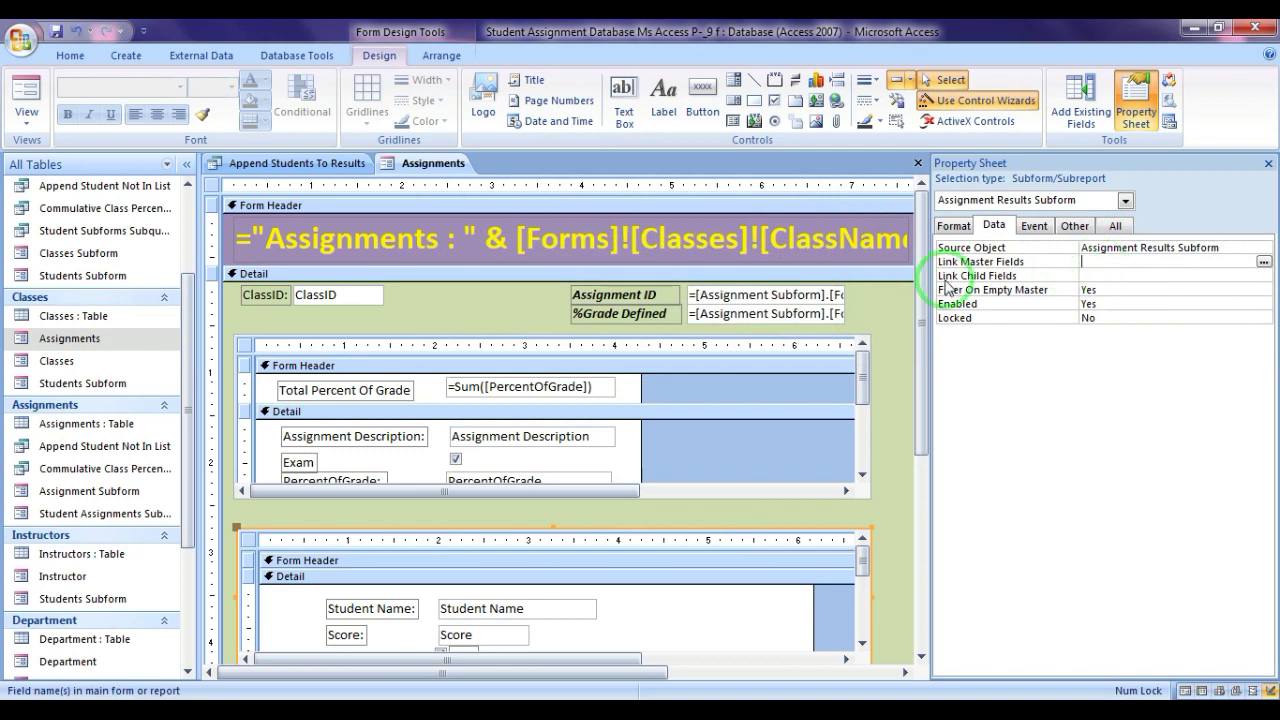
- Copy the Name property value of the Assignment ID text box on the main form
click(792, 295)
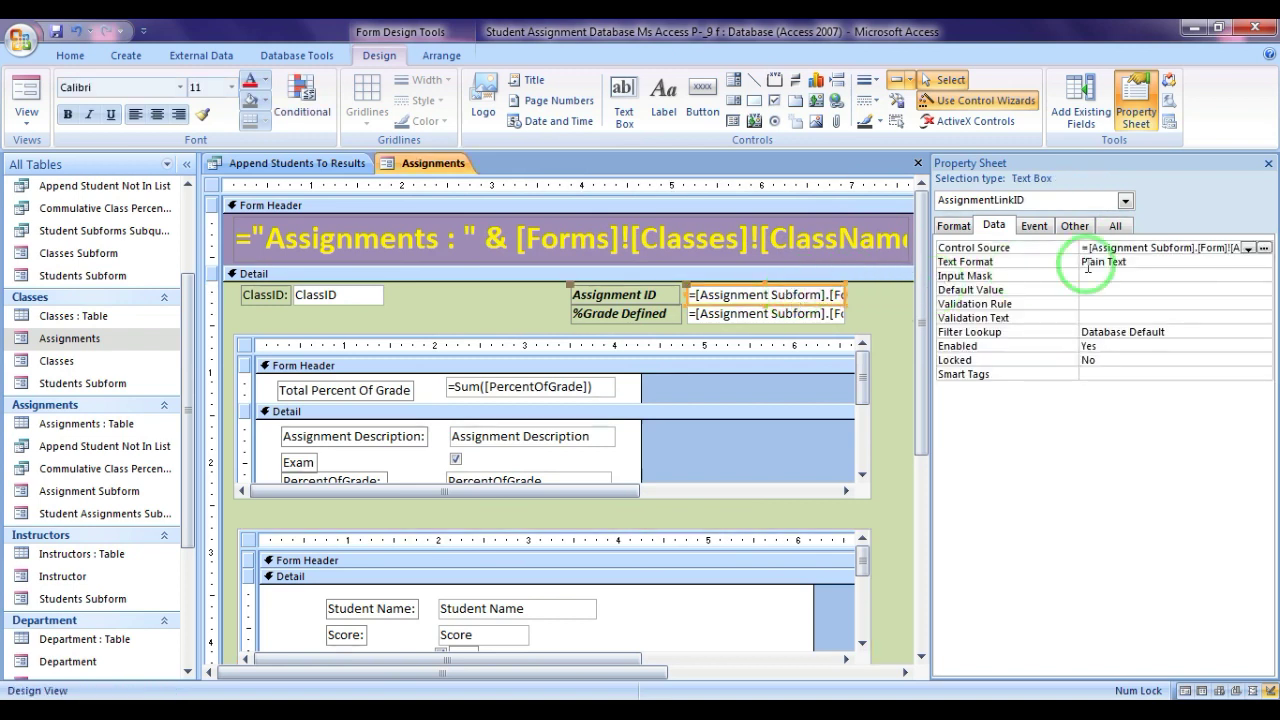
click(1070, 226)
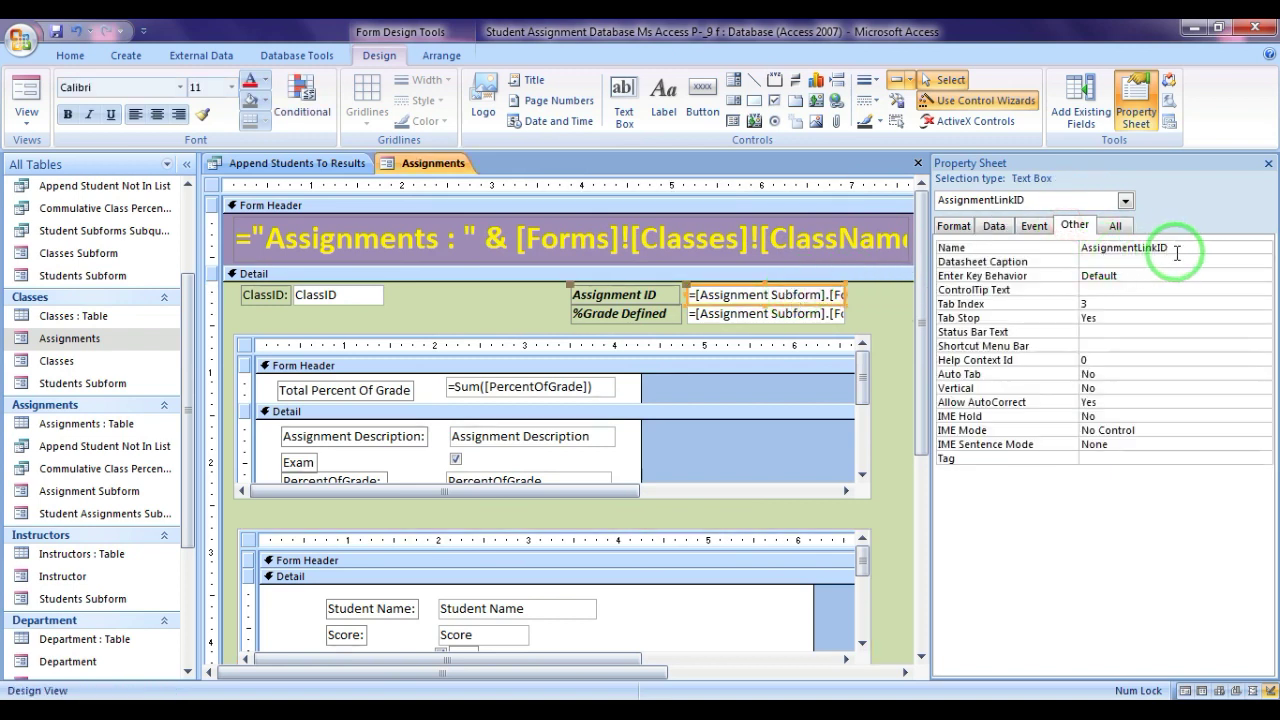
drag(1195, 248, 1084, 247)
key(ctrl+c)
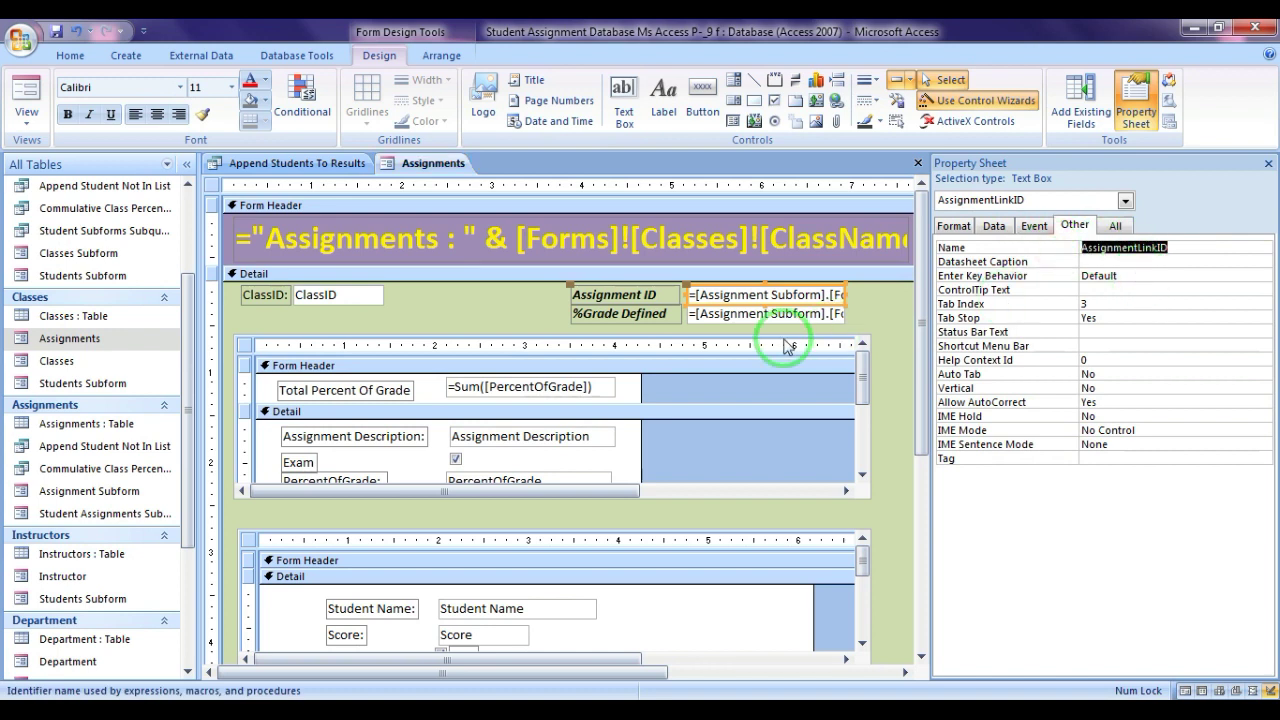
- Link the Assignment Results Subform to the main form with AssignmentLinkID as master field and AssignmentID as child field
click(677, 533)
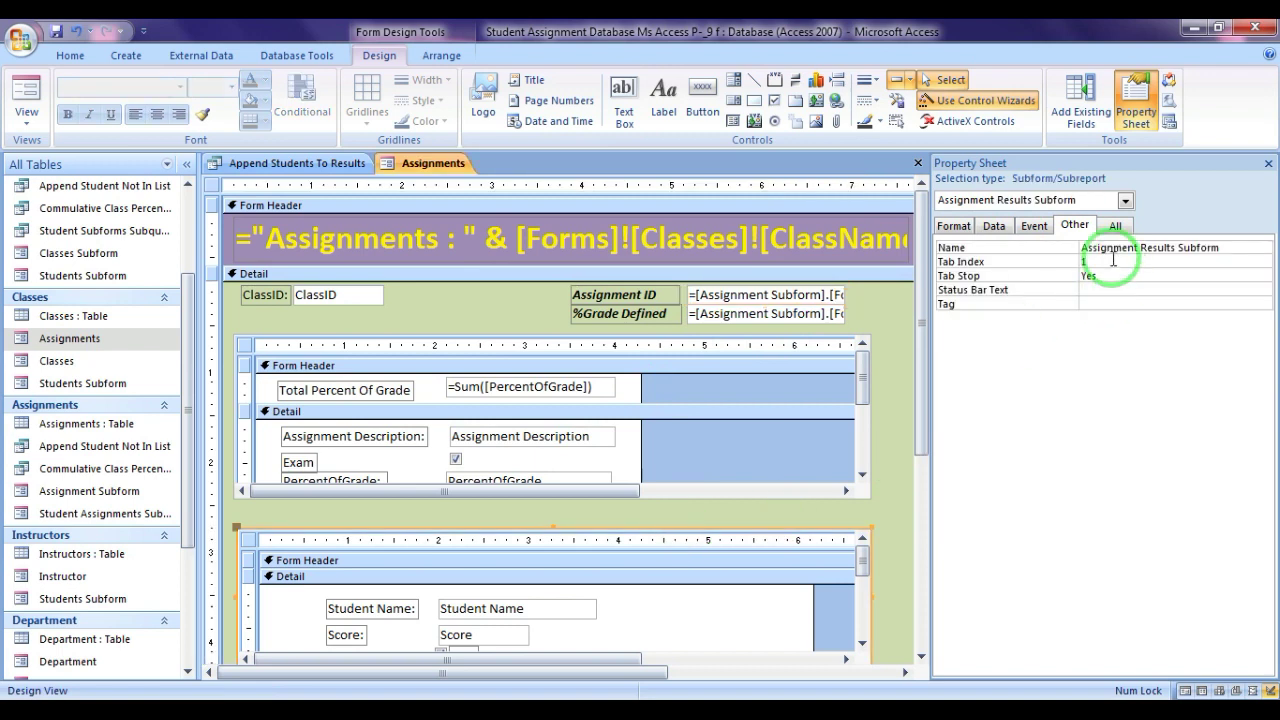
click(994, 226)
click(1102, 260)
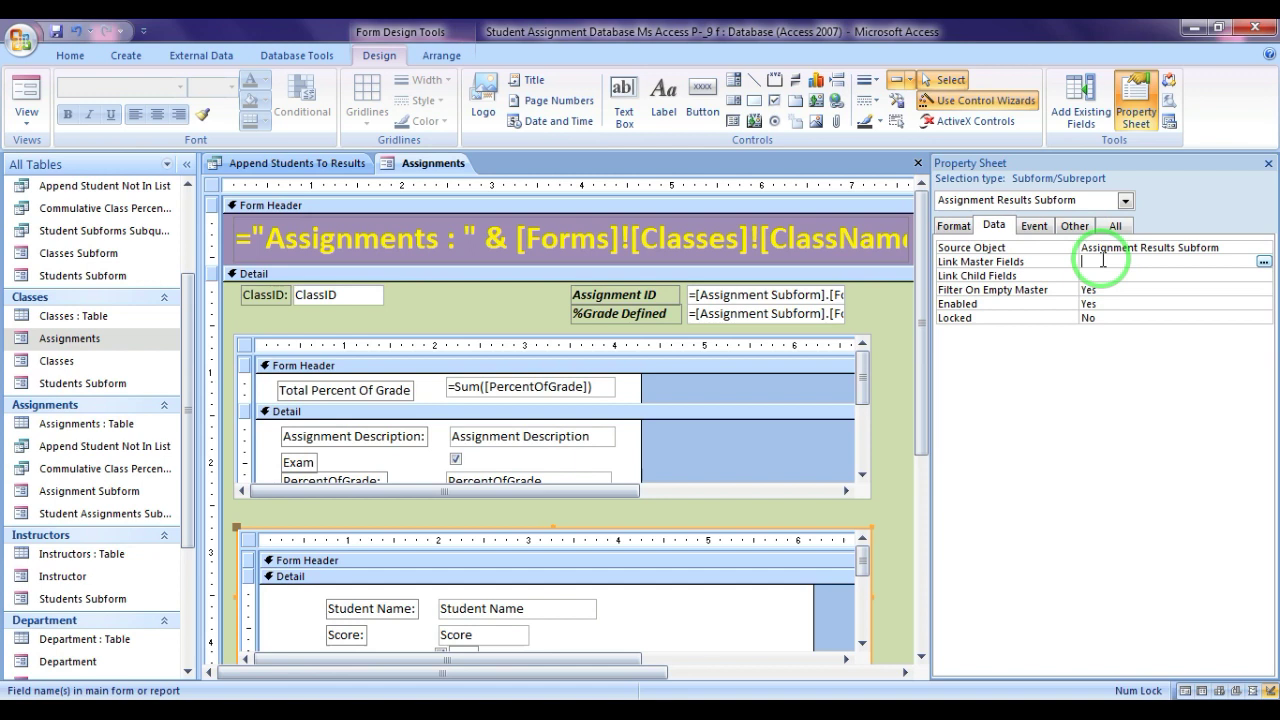
key(ctrl+v)
click(1124, 276)
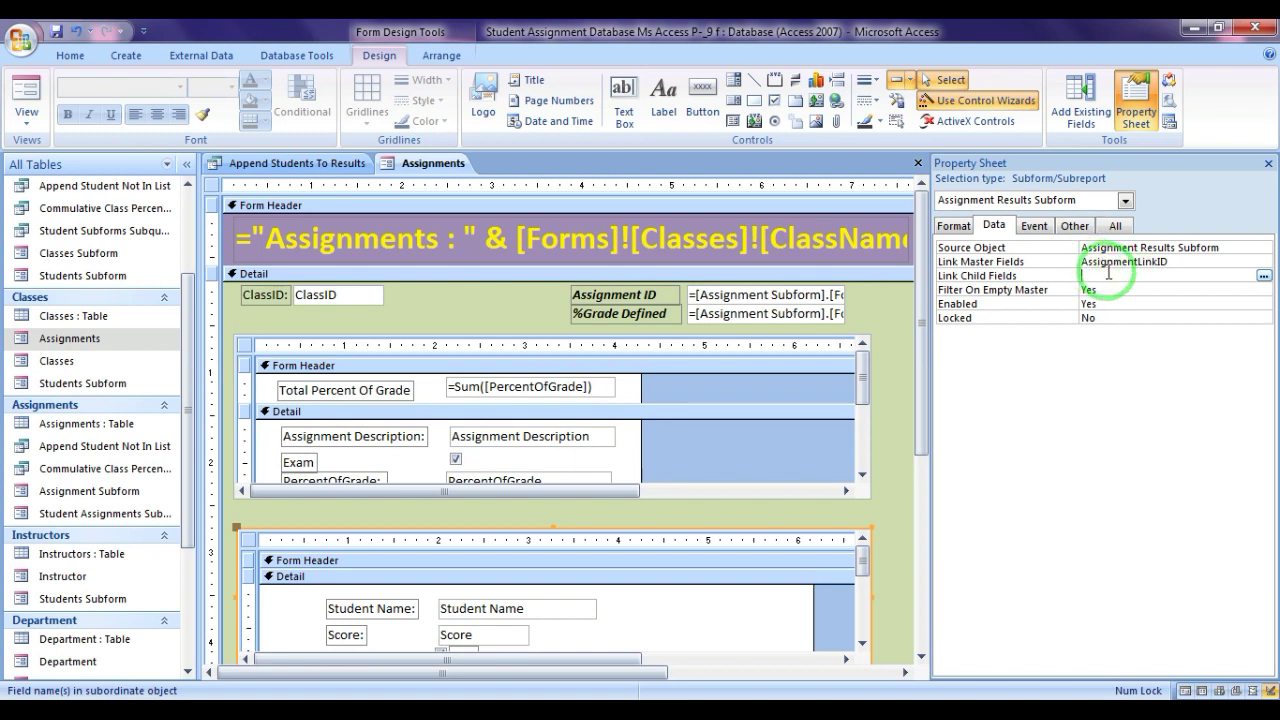
key(ctrl+v)
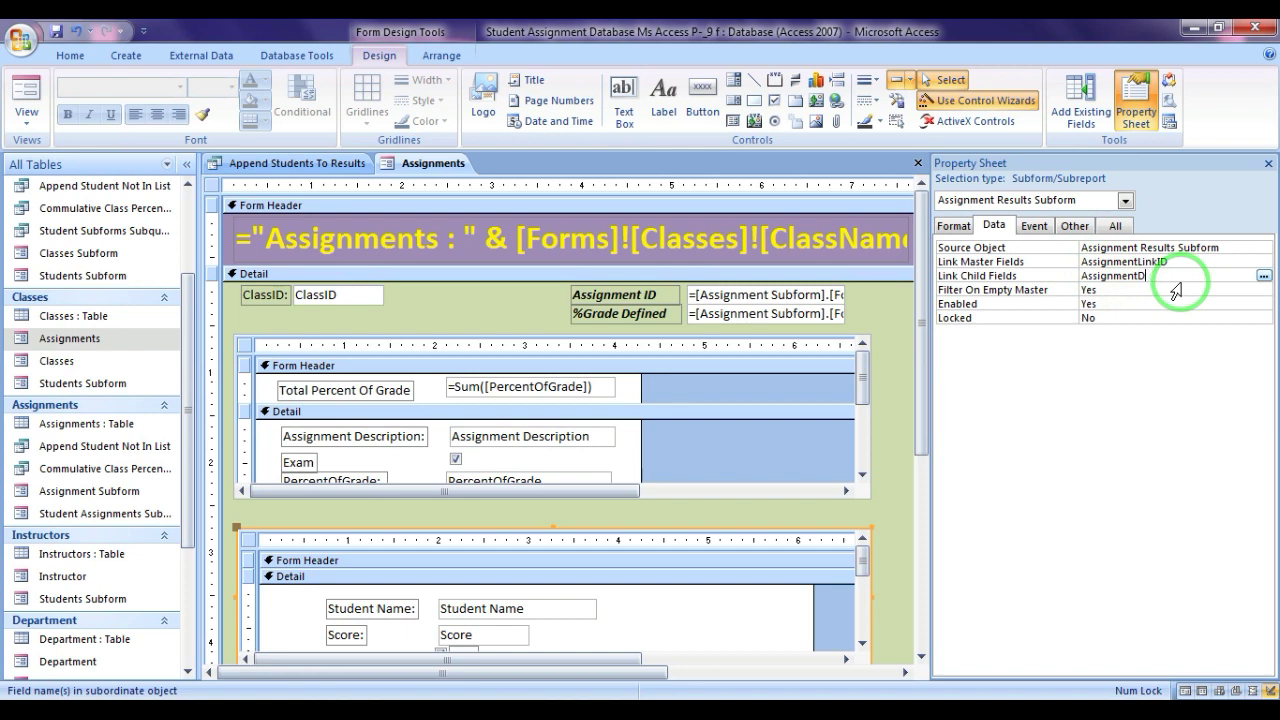
click(1174, 289)
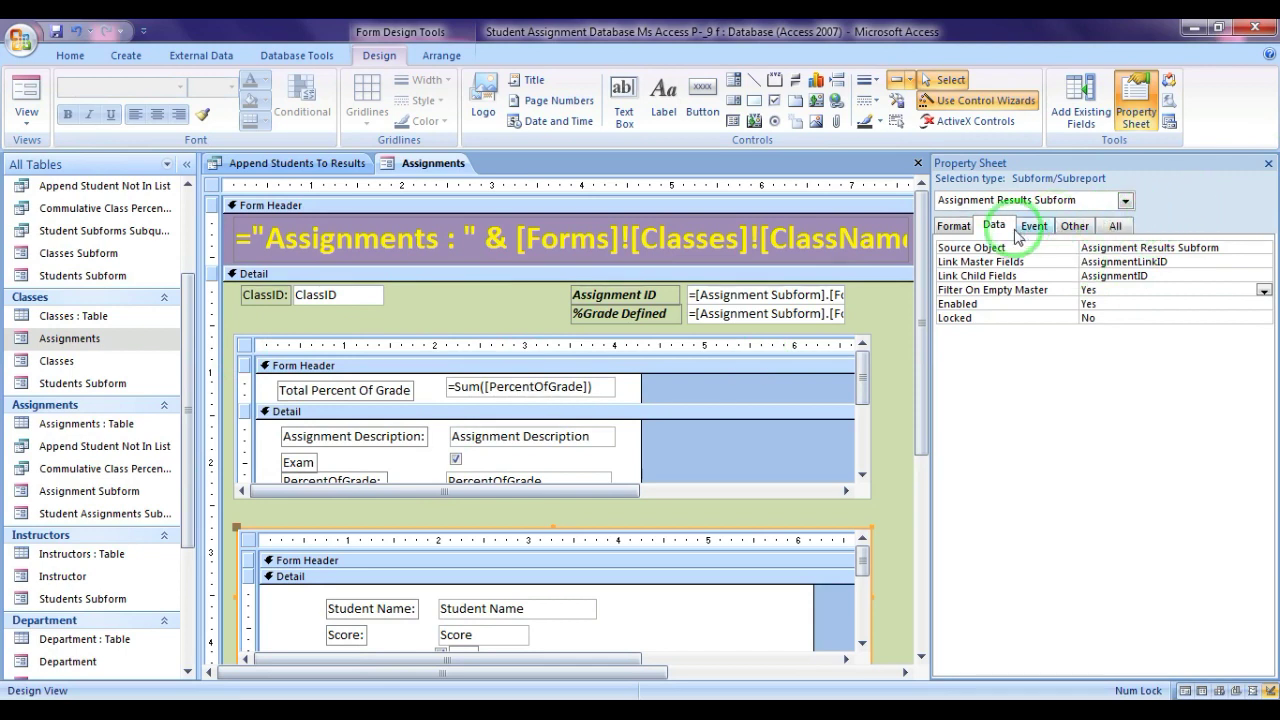
- Open the record source query of the form inside Assignment Results Subform and widen its Student Name column
click(955, 226)
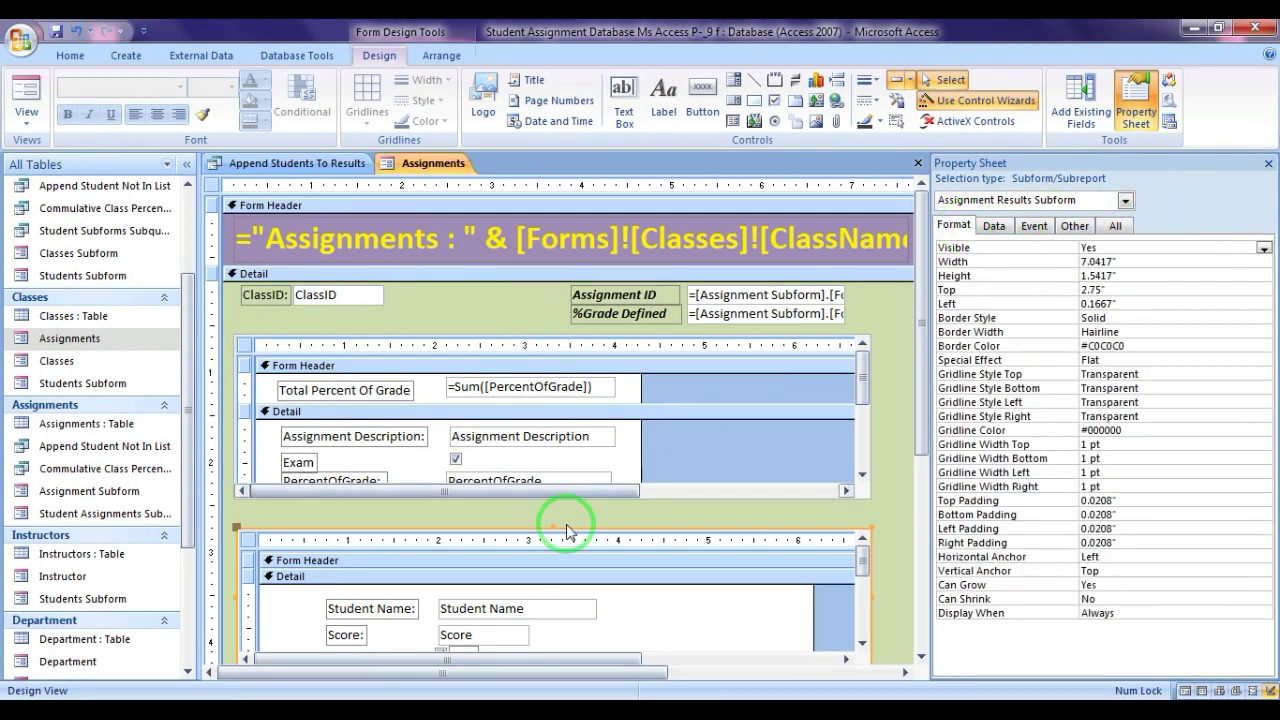
click(250, 542)
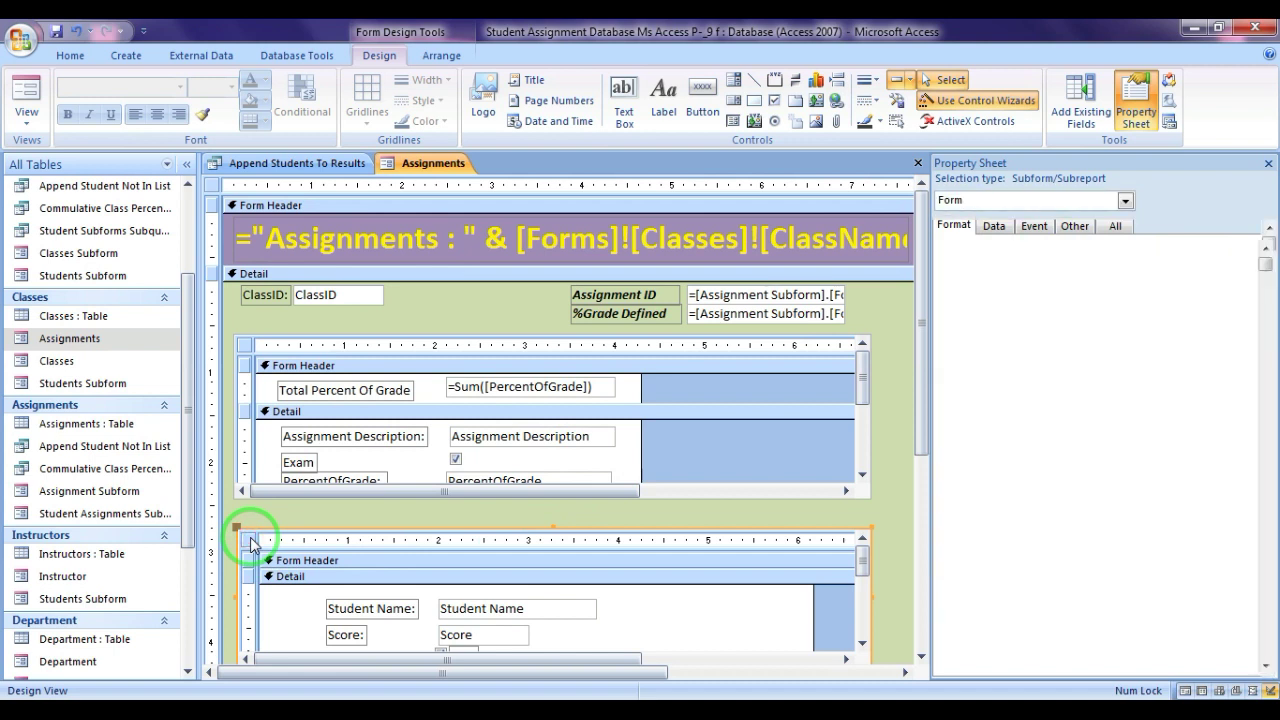
click(250, 541)
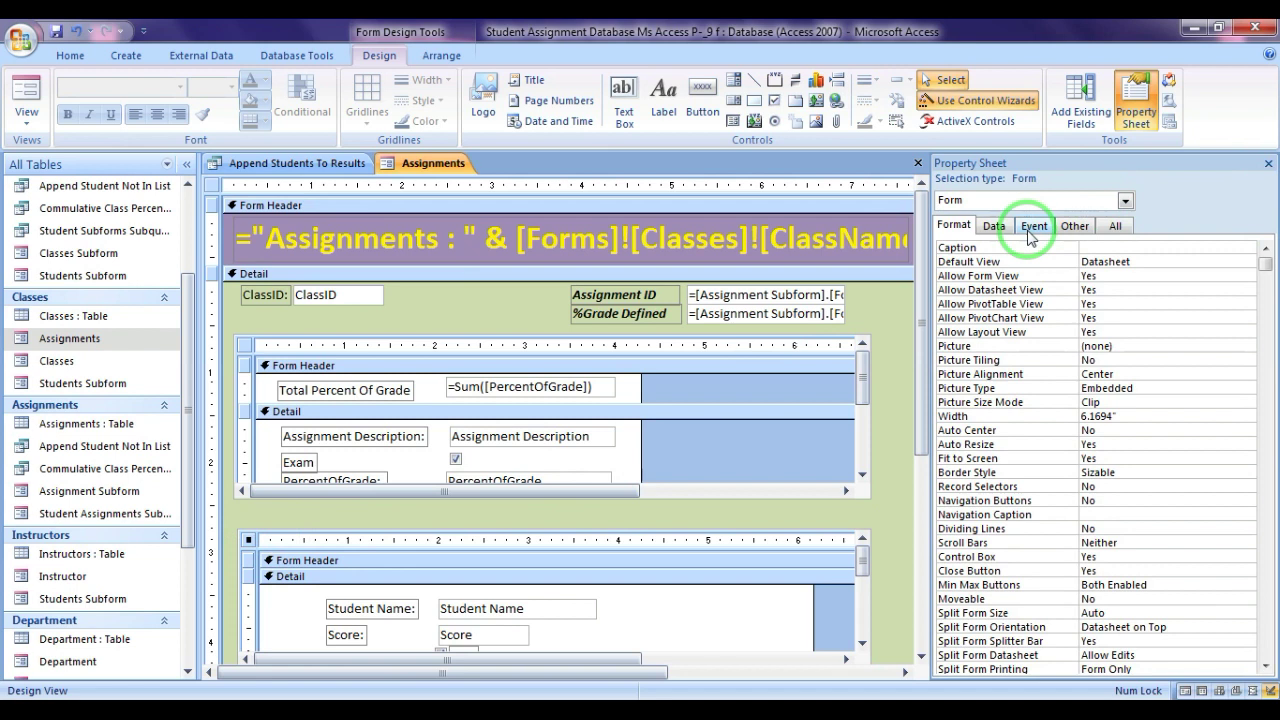
click(994, 226)
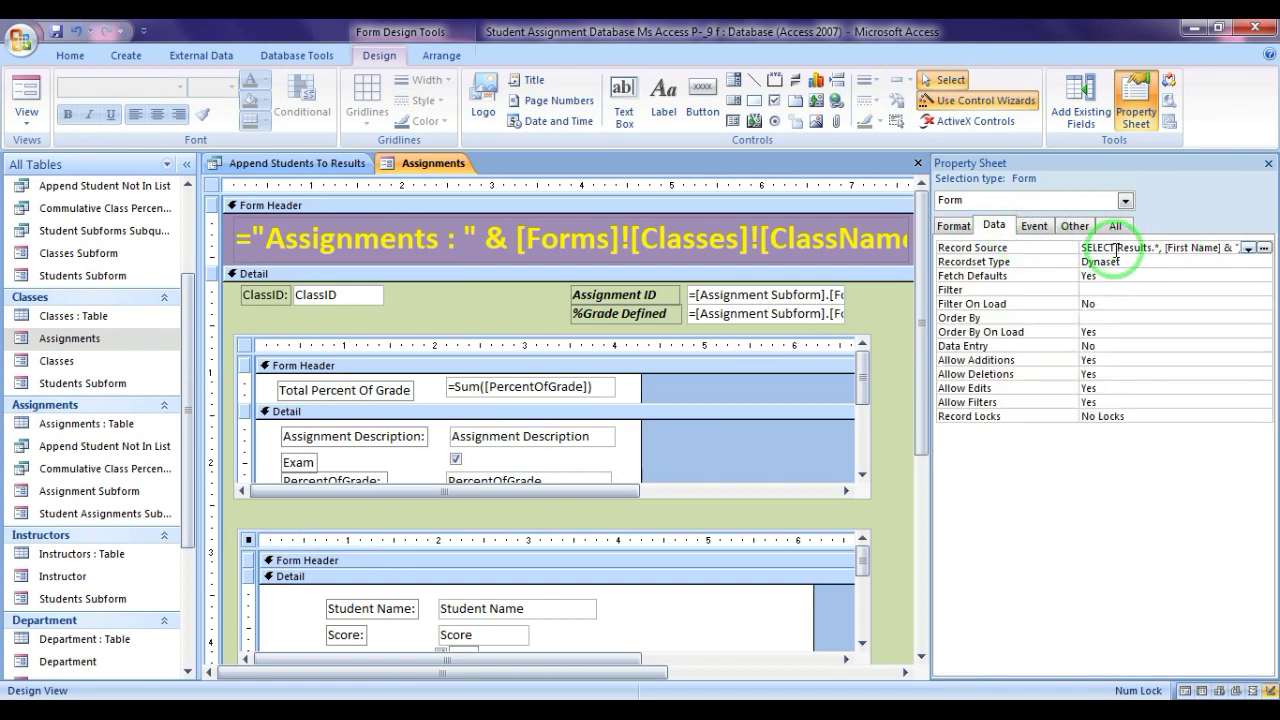
click(1265, 250)
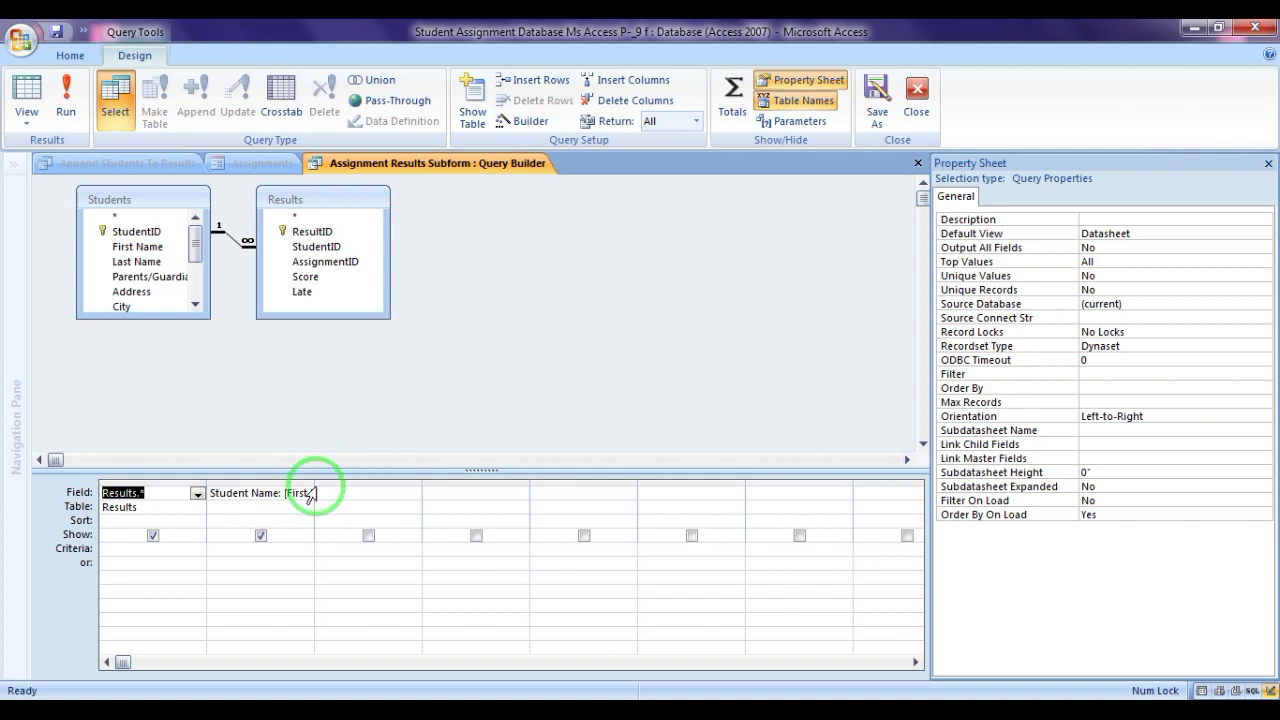
drag(311, 494, 373, 488)
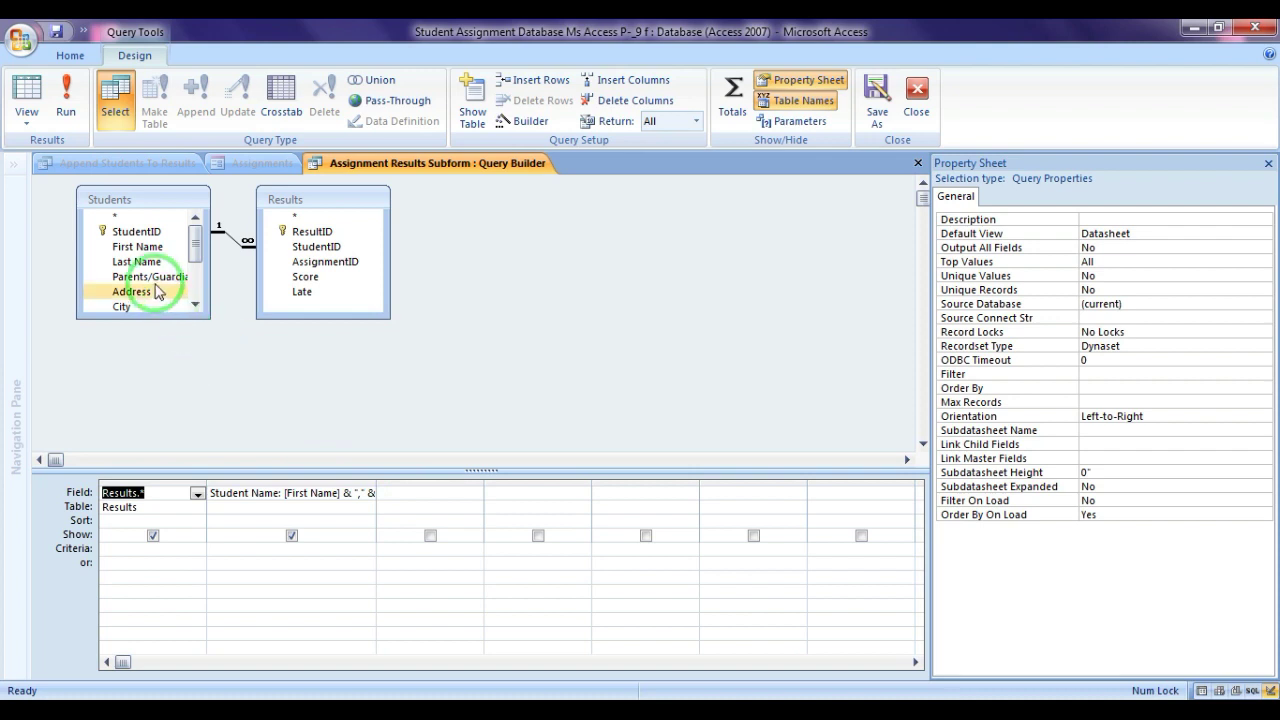
- Add AssignmentID from Results to the query, hide it from the output, and set its criteria to [forms]![Assignments]![ClassID]
click(318, 262)
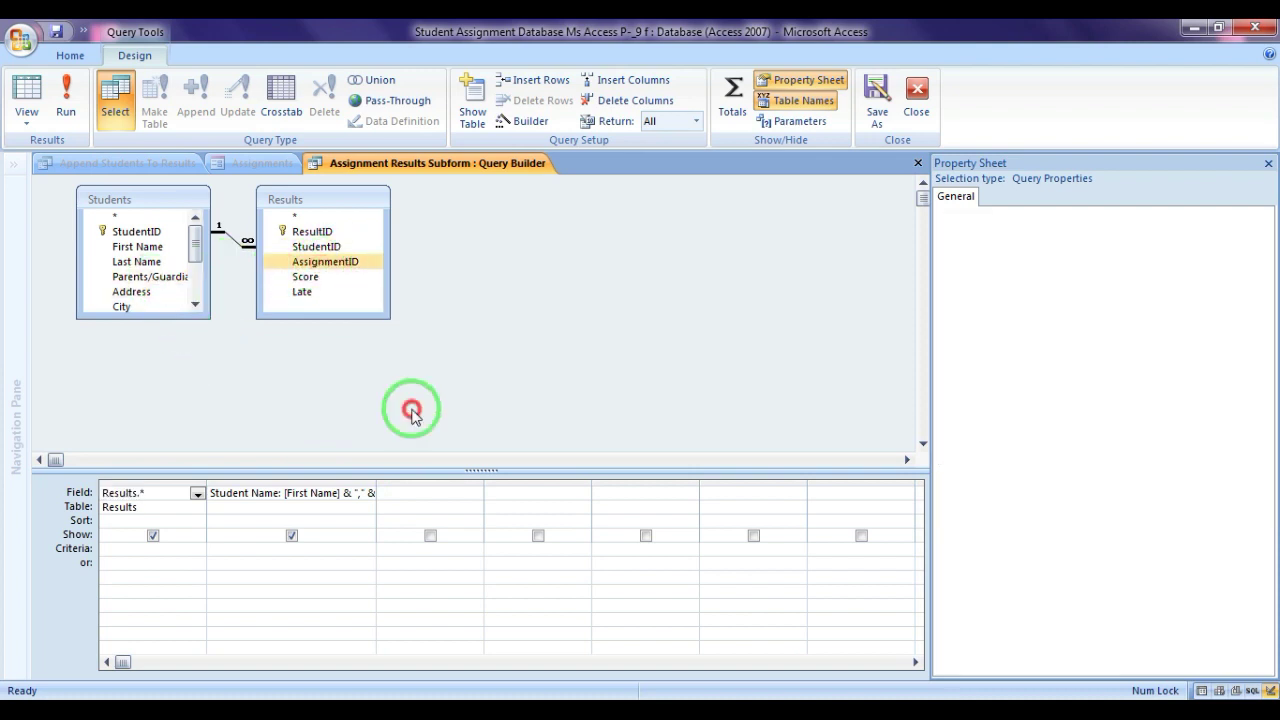
drag(432, 502, 432, 502)
click(430, 537)
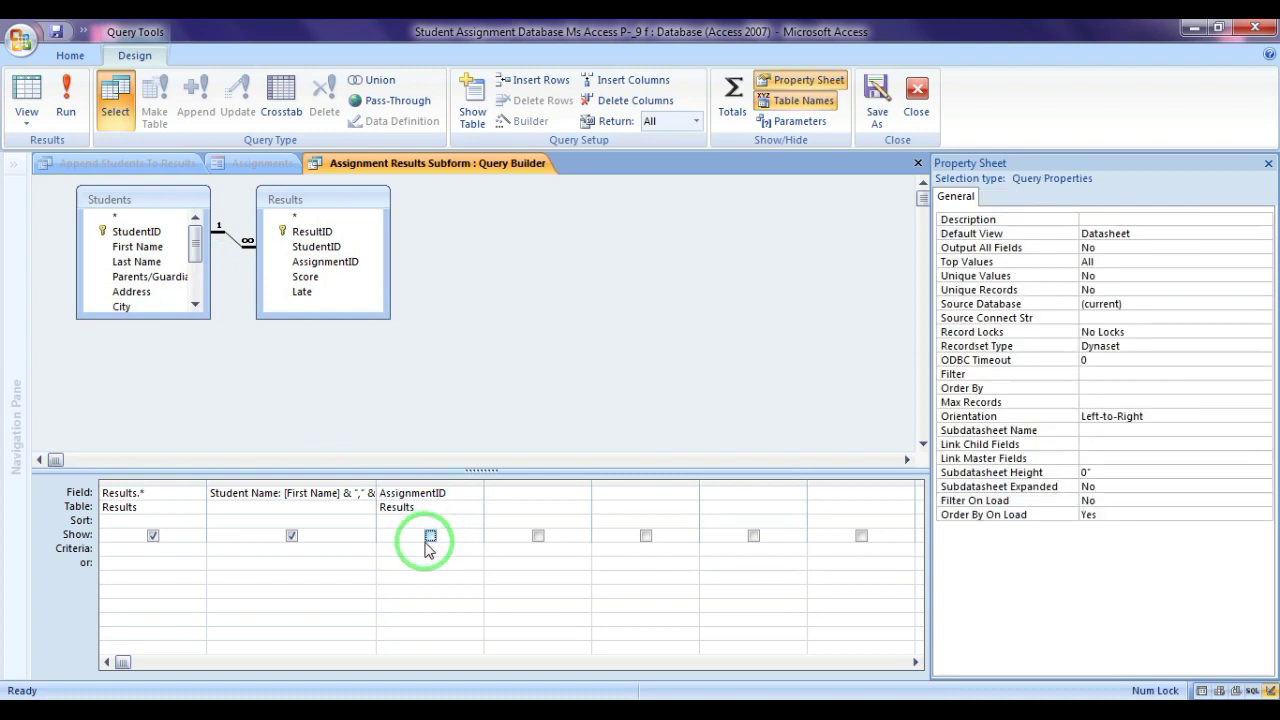
click(411, 553)
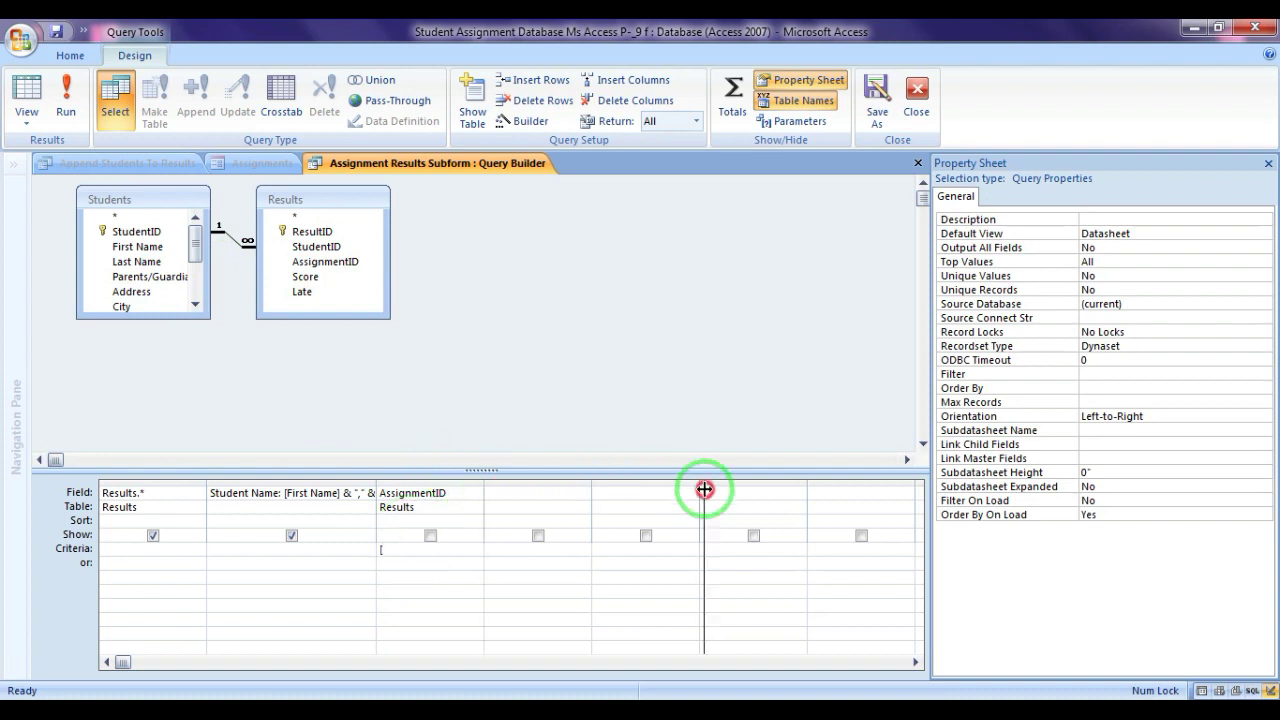
drag(704, 489, 704, 489)
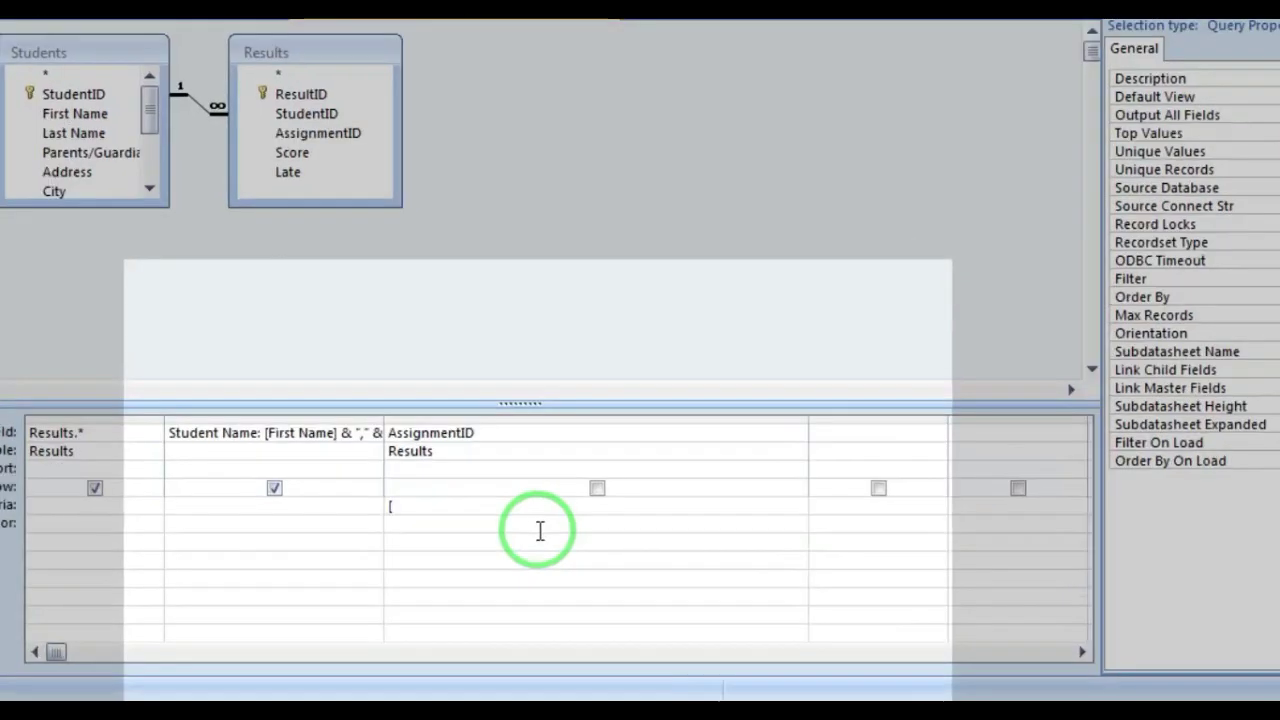
text(forms]![Assignments]!)
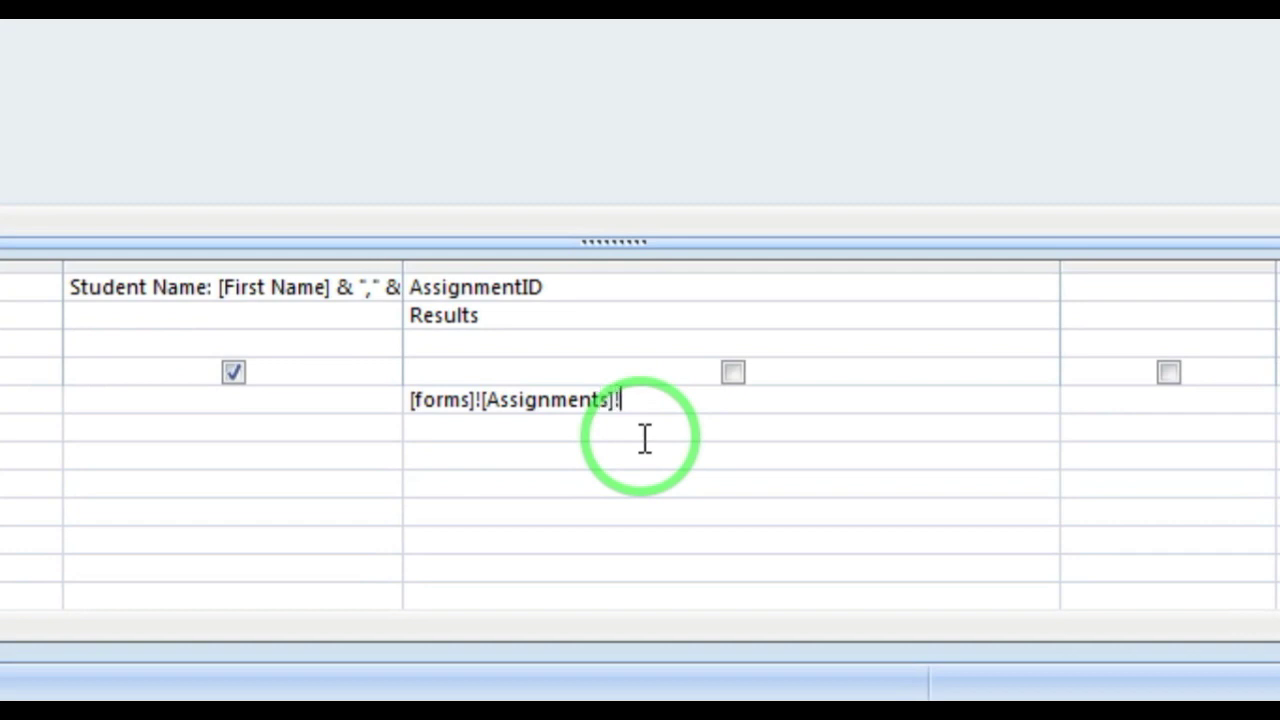
text([ClassID)
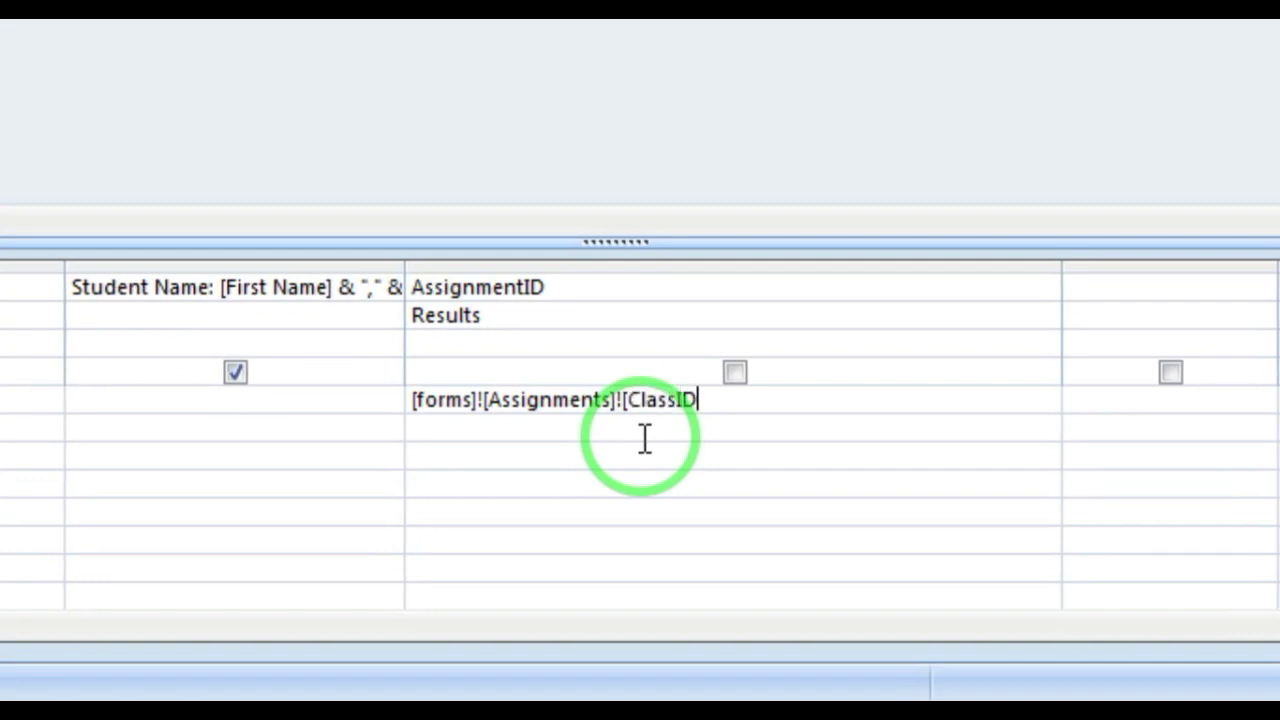
text(])
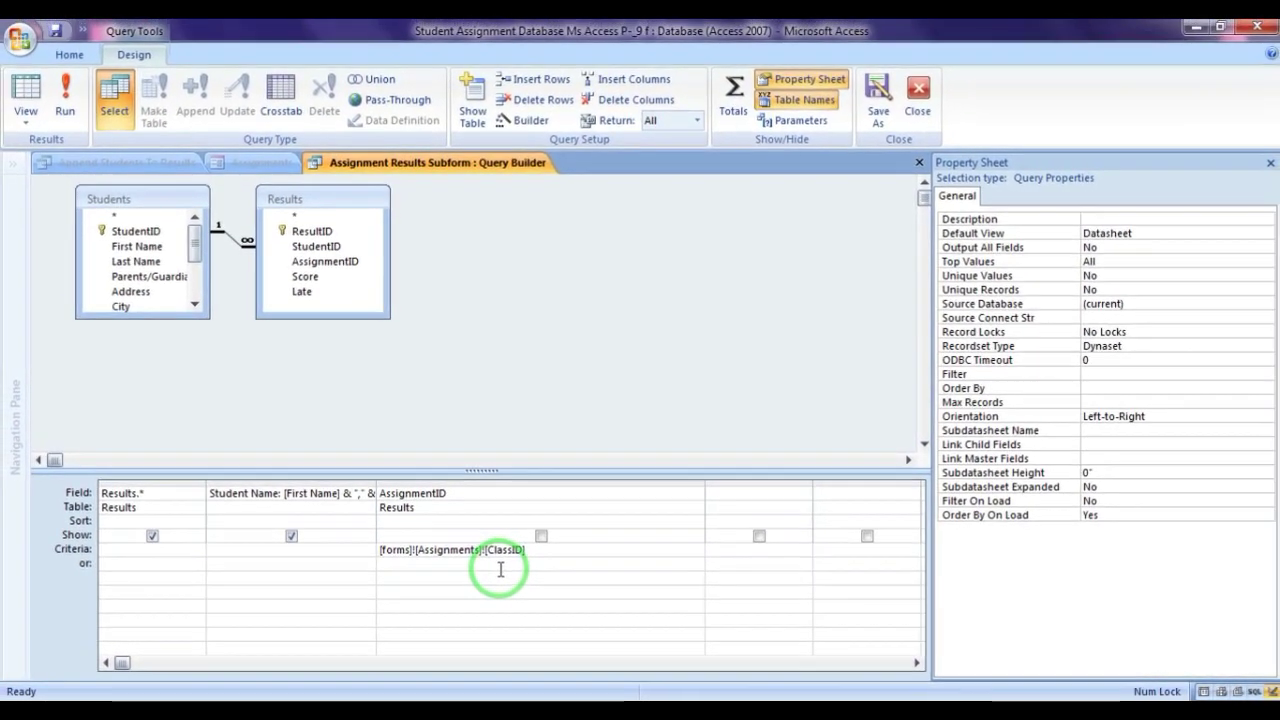
- Check the query's datasheet columns and its SQL statement, widening the AssignmentID column, and return to Design view
click(22, 92)
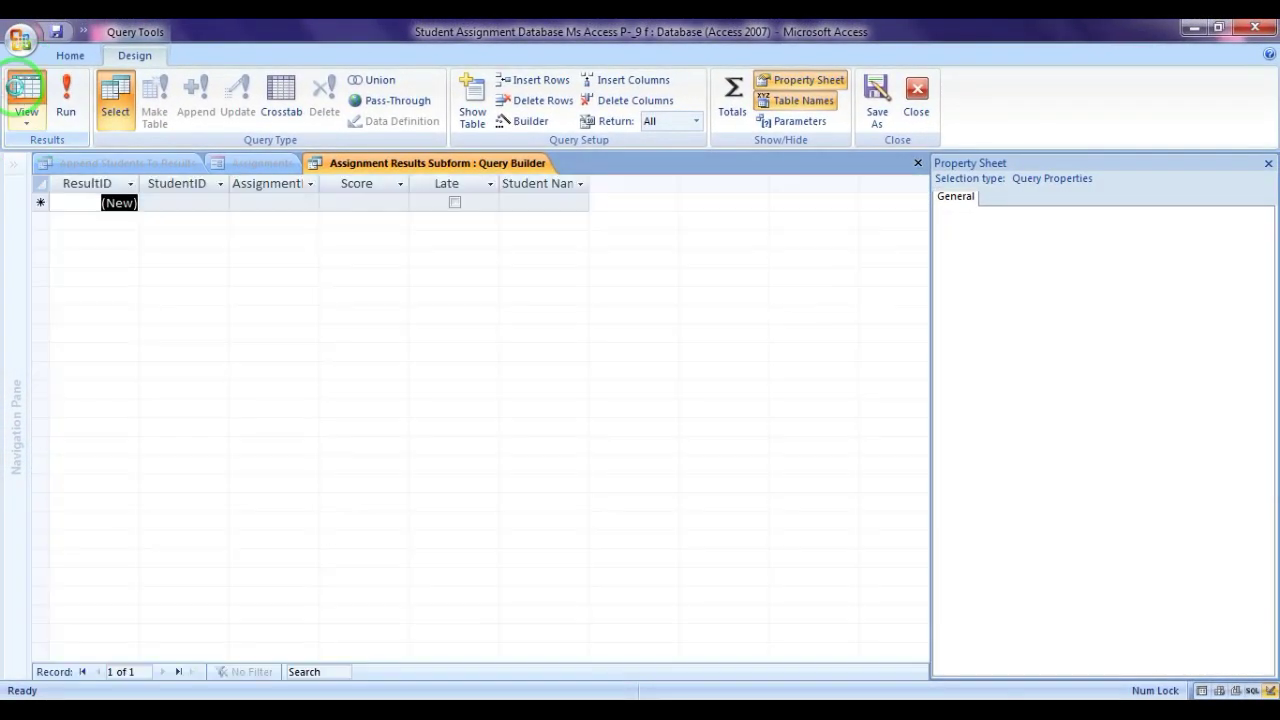
click(27, 120)
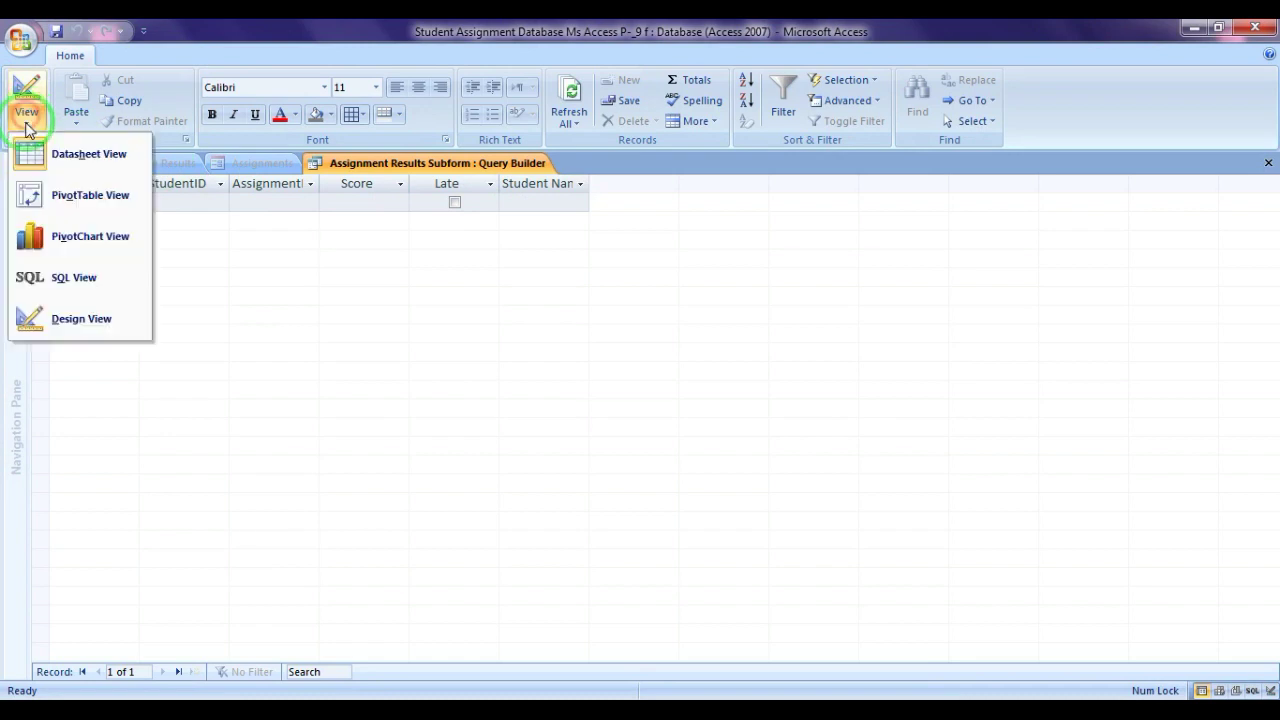
click(83, 275)
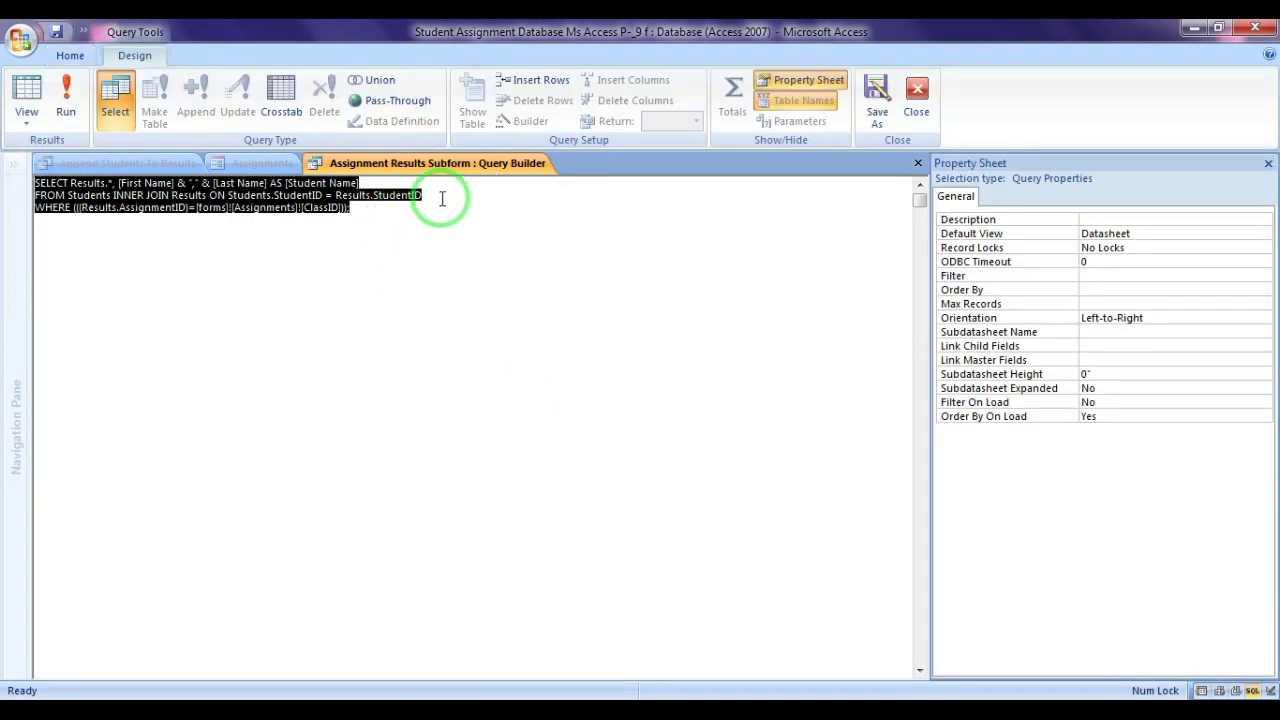
click(27, 100)
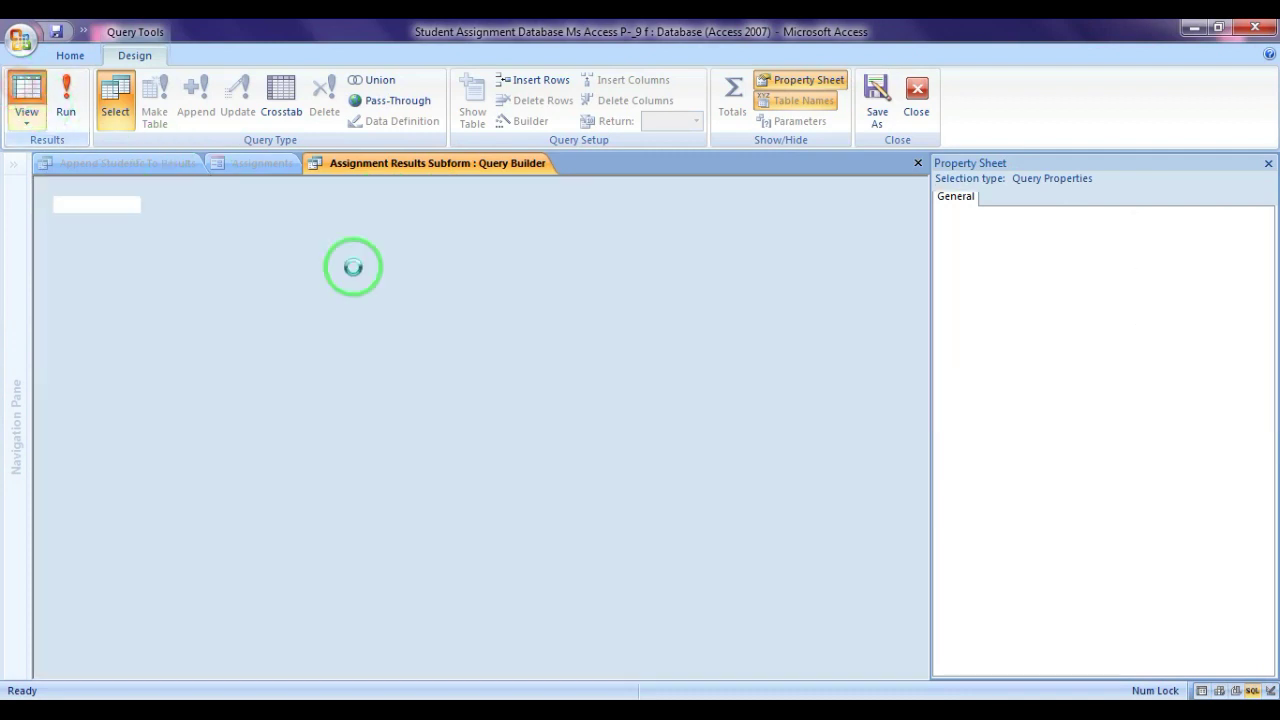
drag(321, 187, 386, 189)
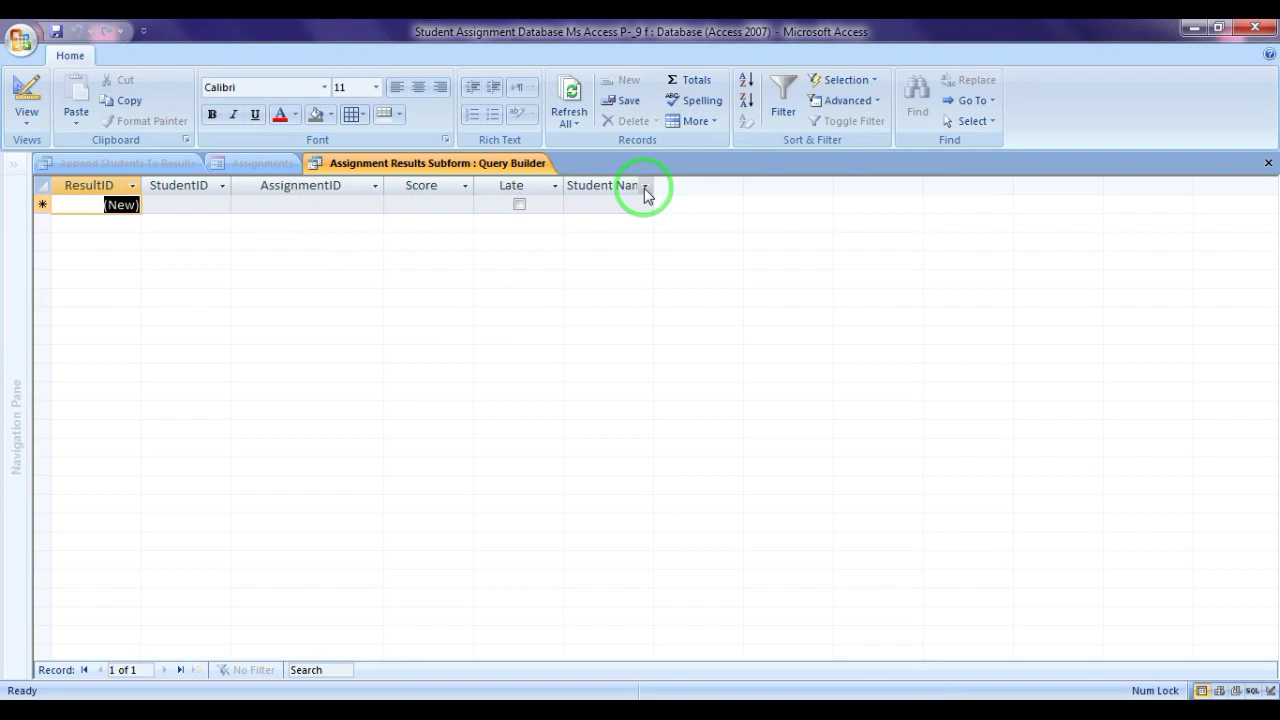
click(27, 95)
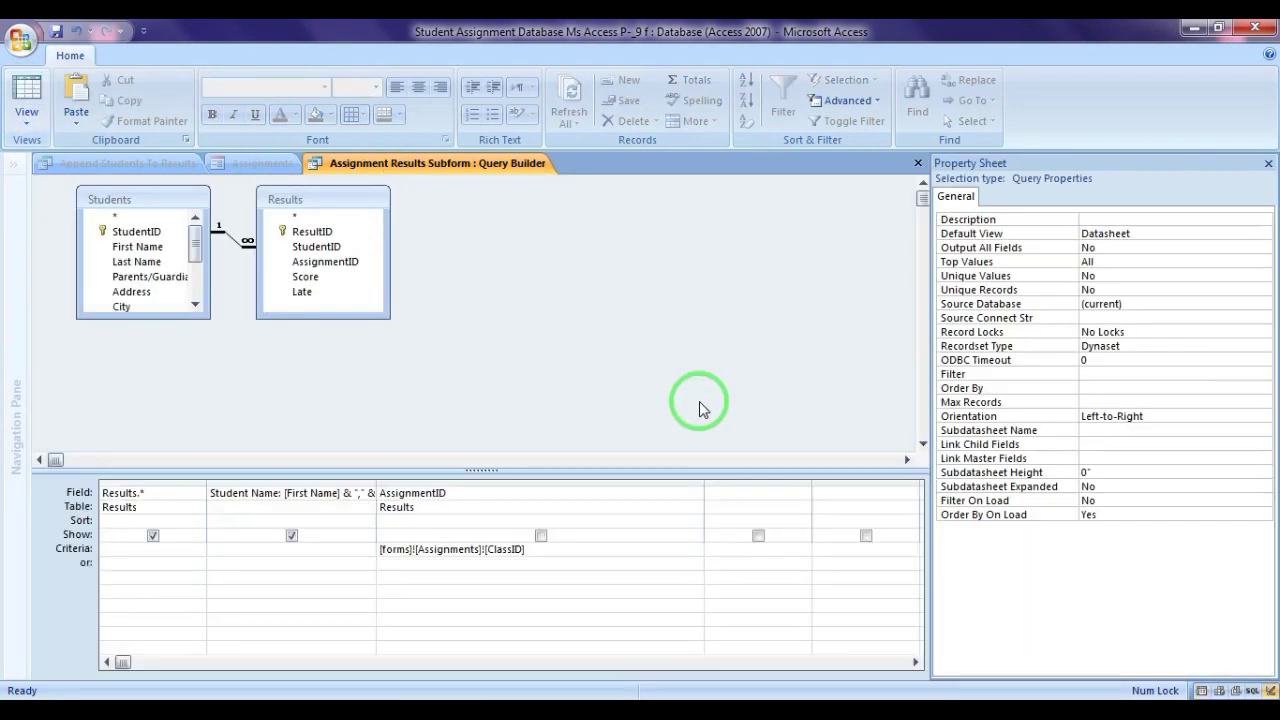
- Close the Query Builder, saving the modified SQL statement to the record source, and check the fields available to the subform
click(1268, 163)
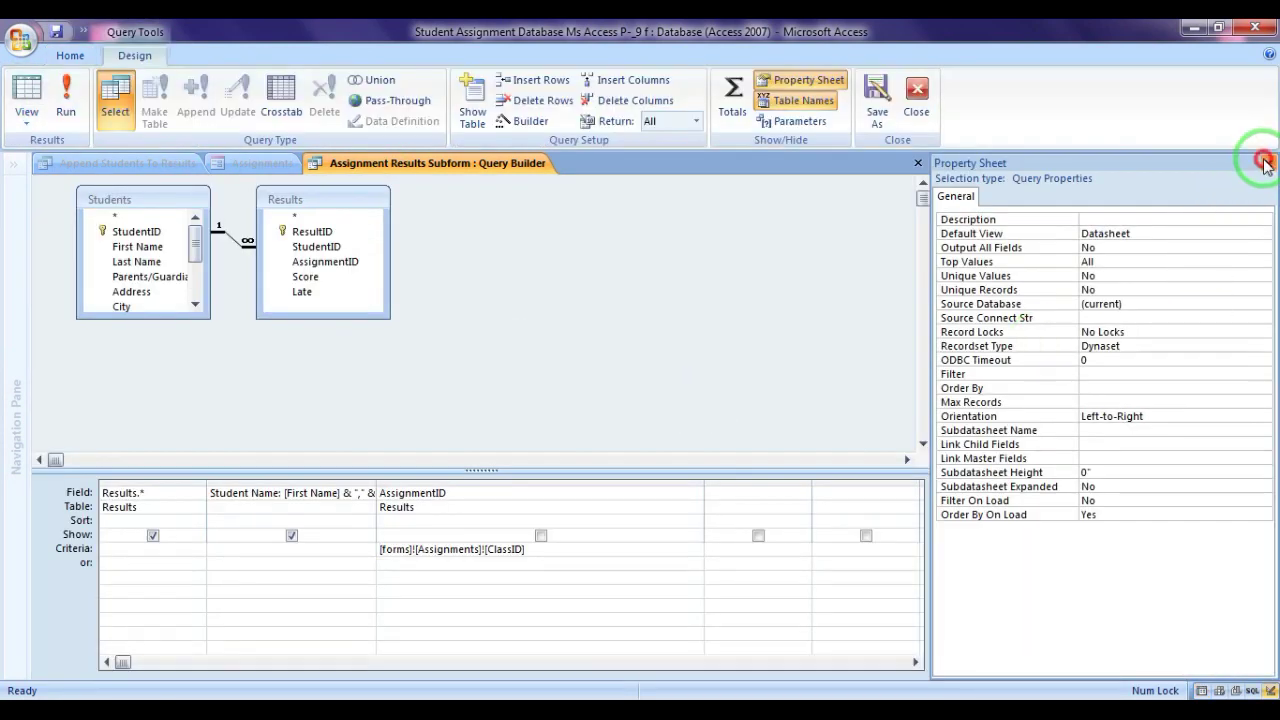
click(1268, 163)
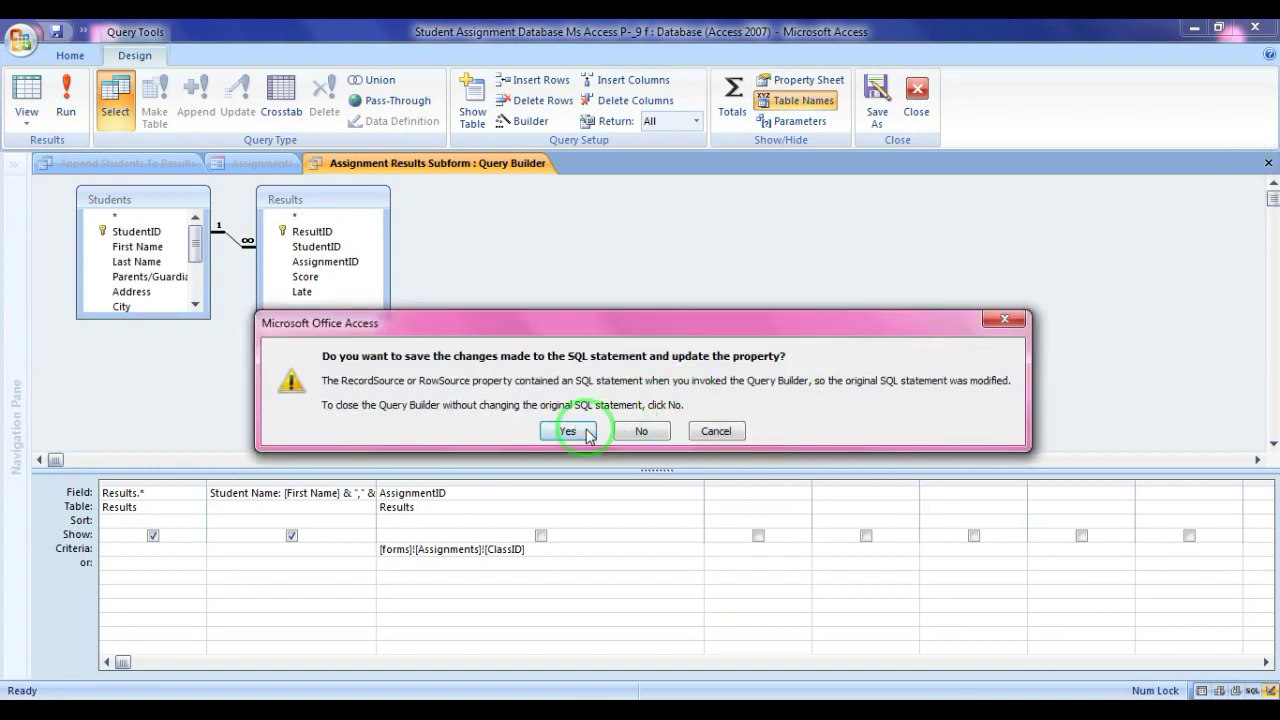
click(575, 425)
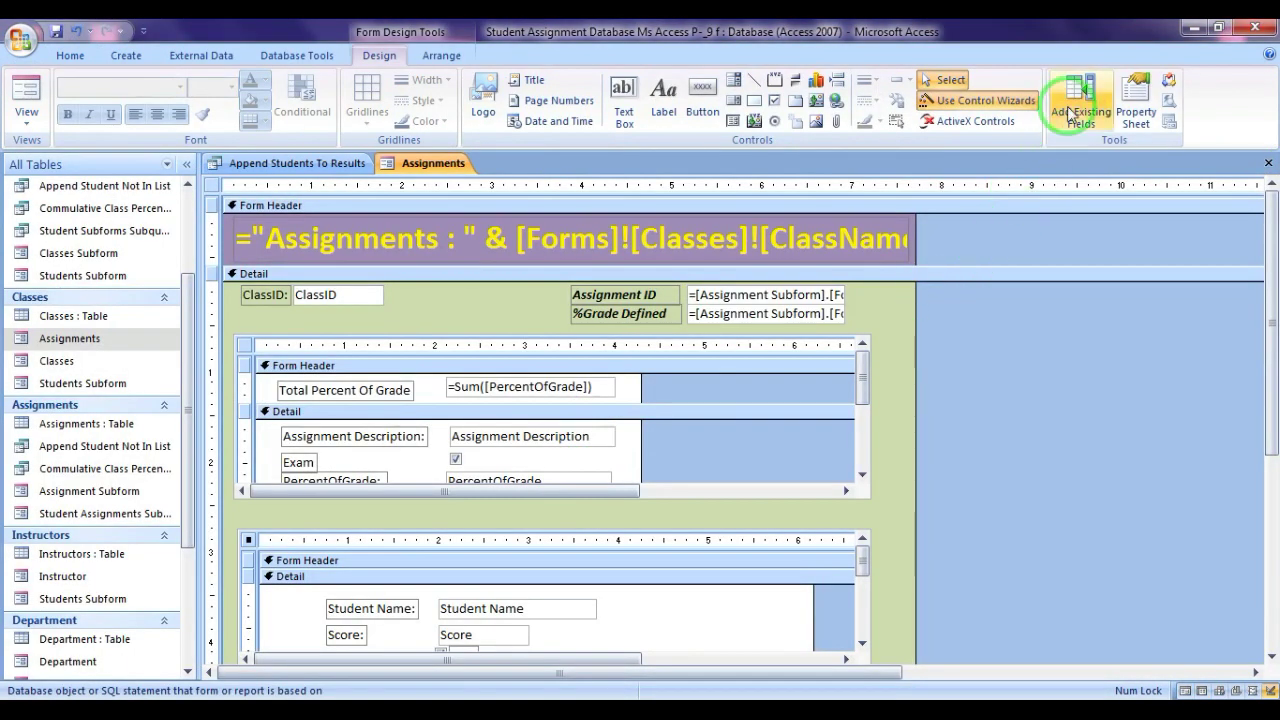
click(1078, 100)
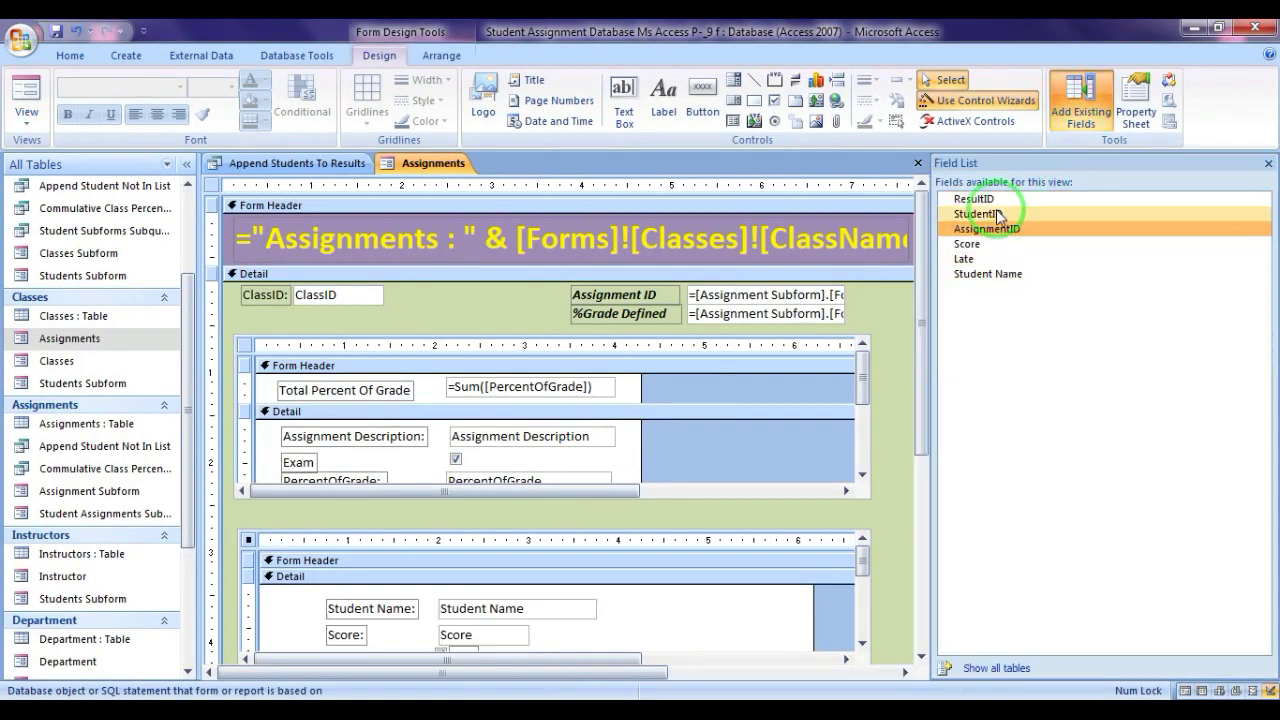
click(1268, 164)
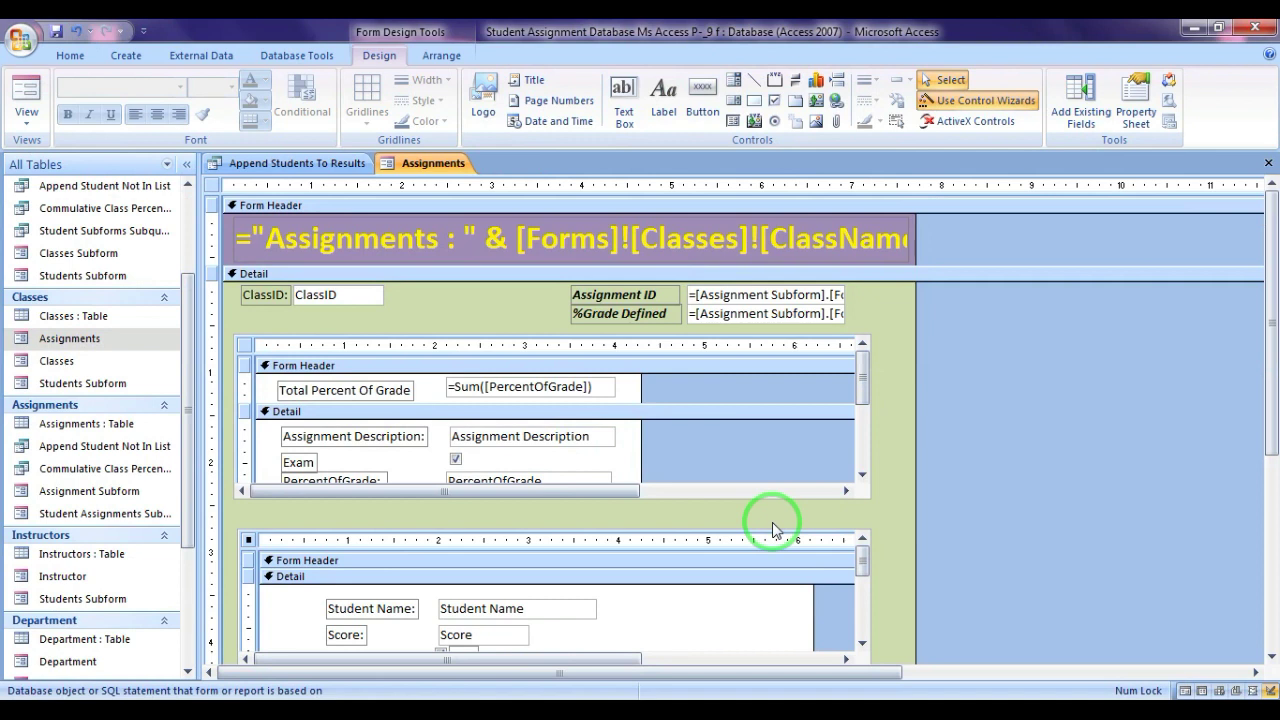
- Close the Assignments form, saving its design changes, and close the Append Students To Results query
click(1268, 163)
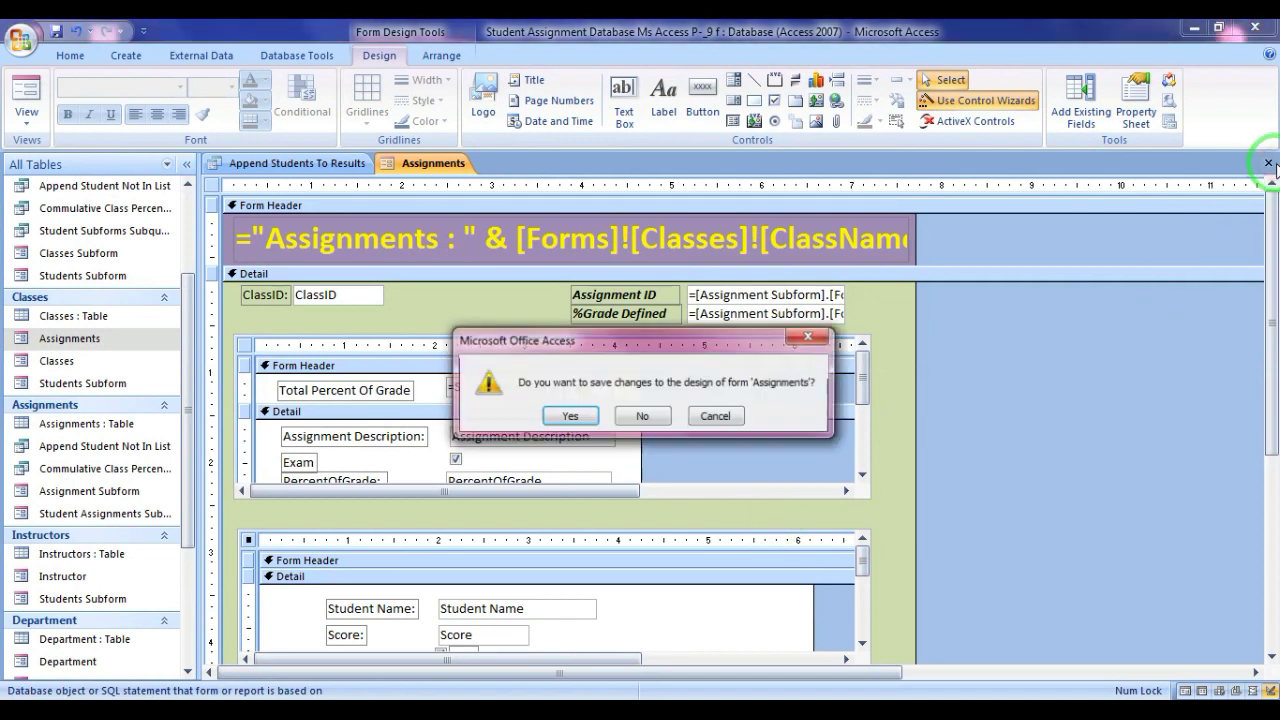
click(570, 416)
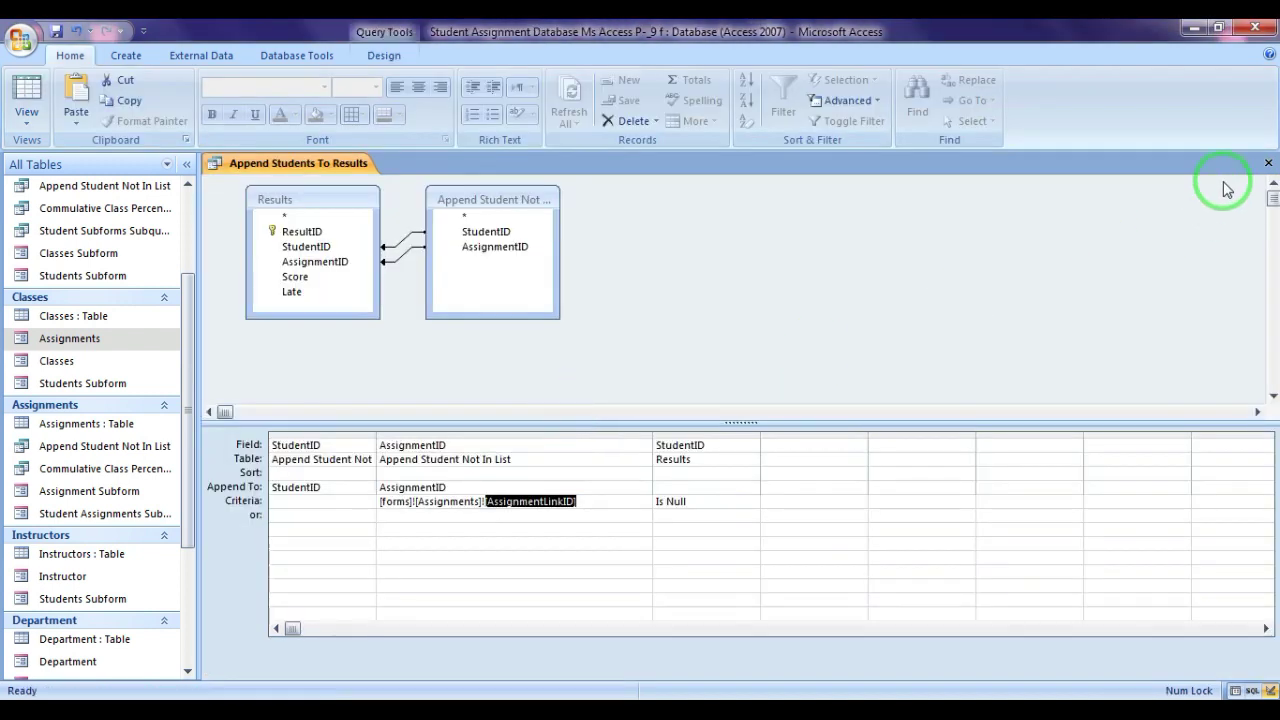
click(1268, 163)
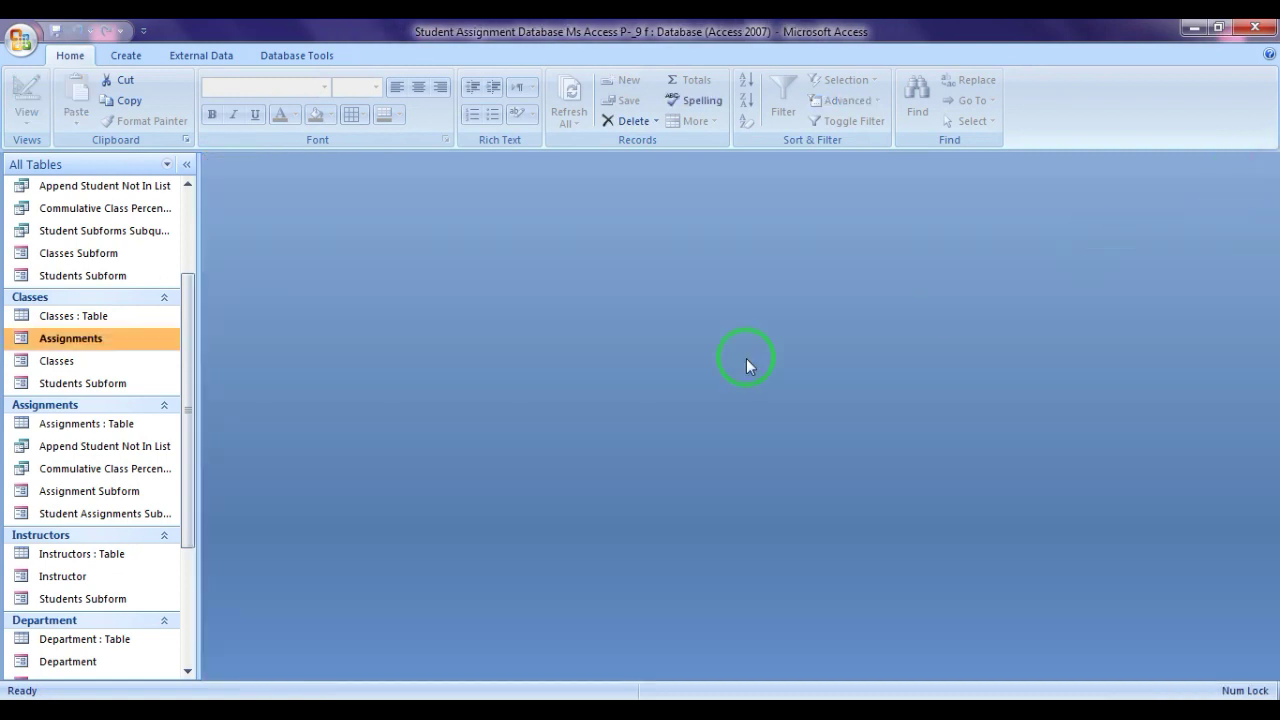
- Open the Assignments form in Design view, open its record source query, and check the query's datasheet
right_click(92, 338)
click(147, 387)
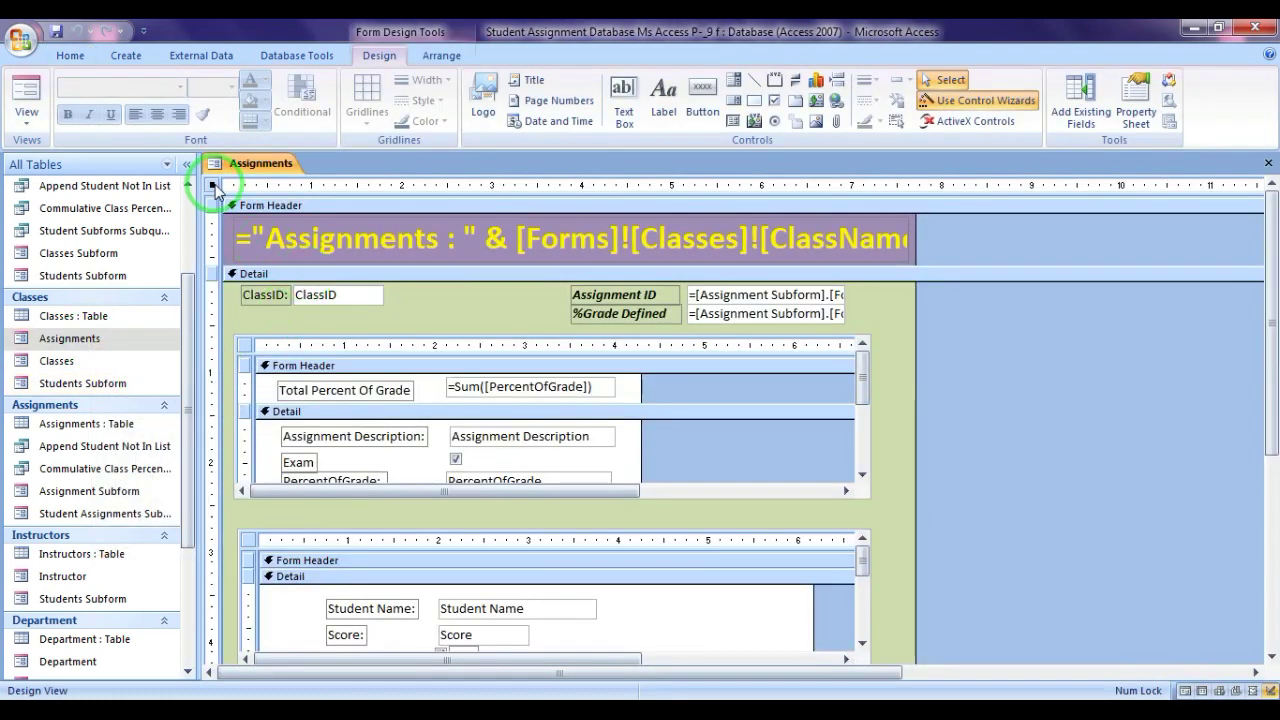
double_click(213, 187)
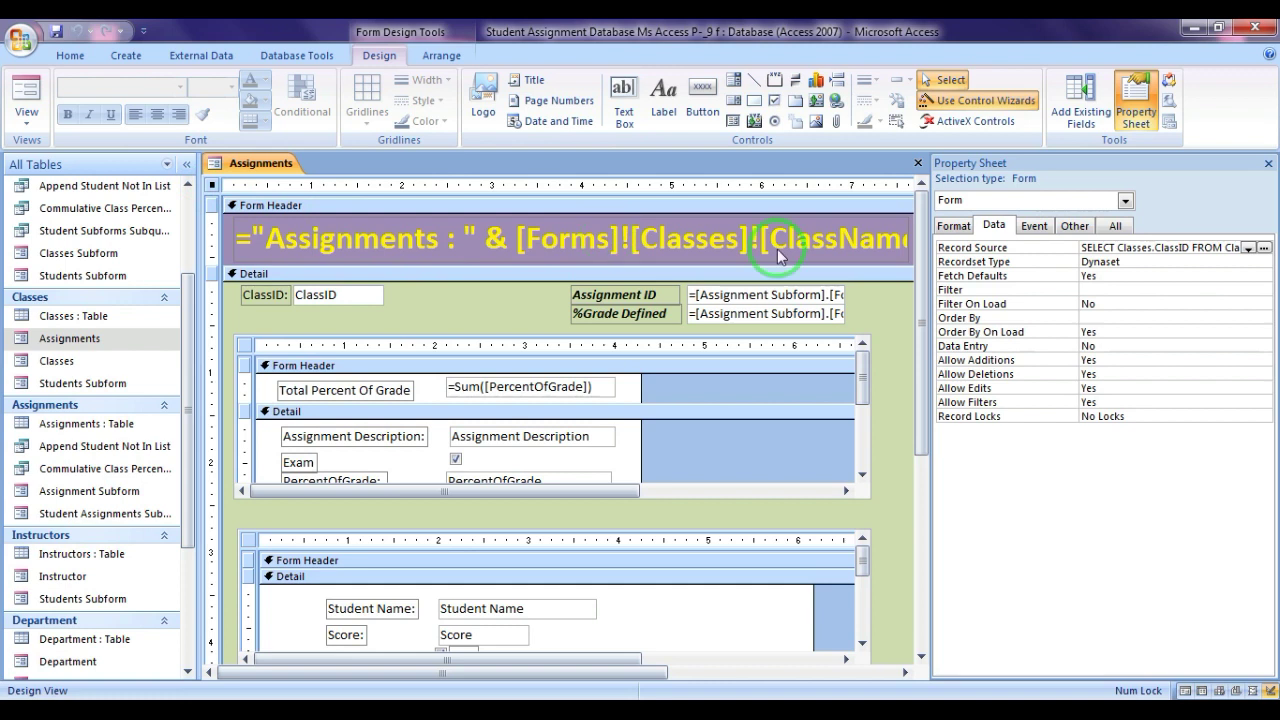
click(1264, 247)
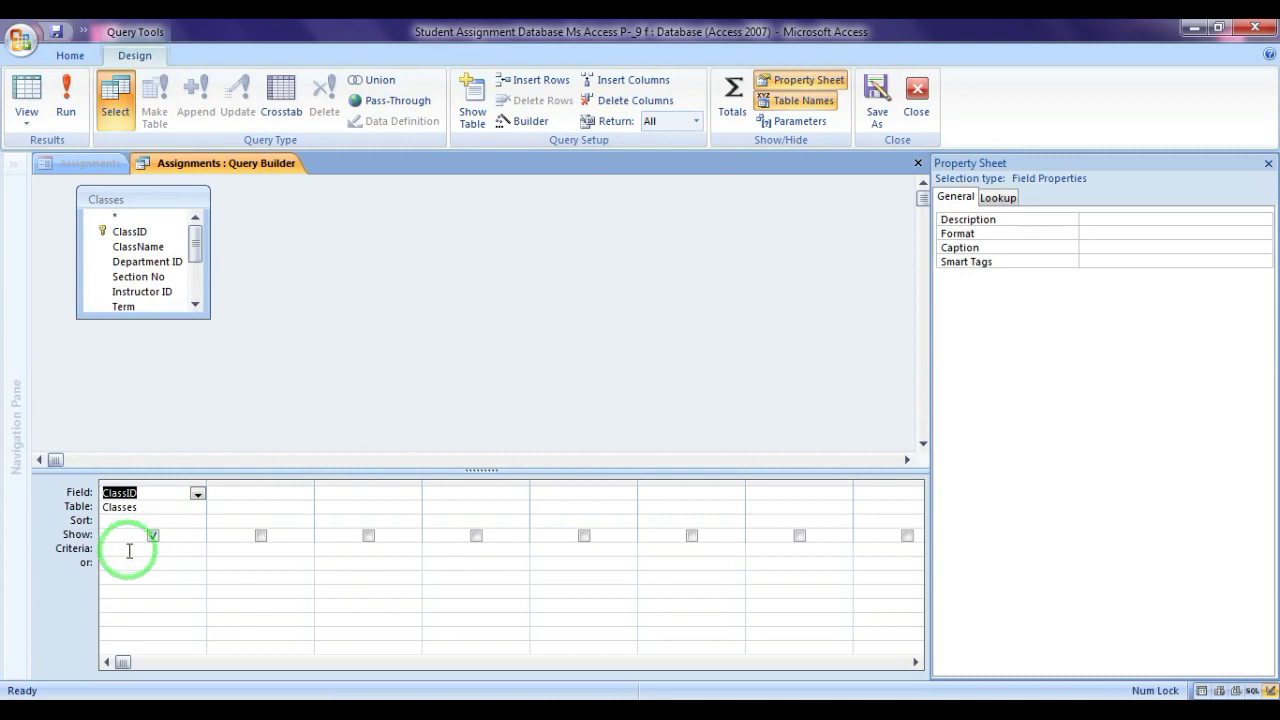
click(129, 550)
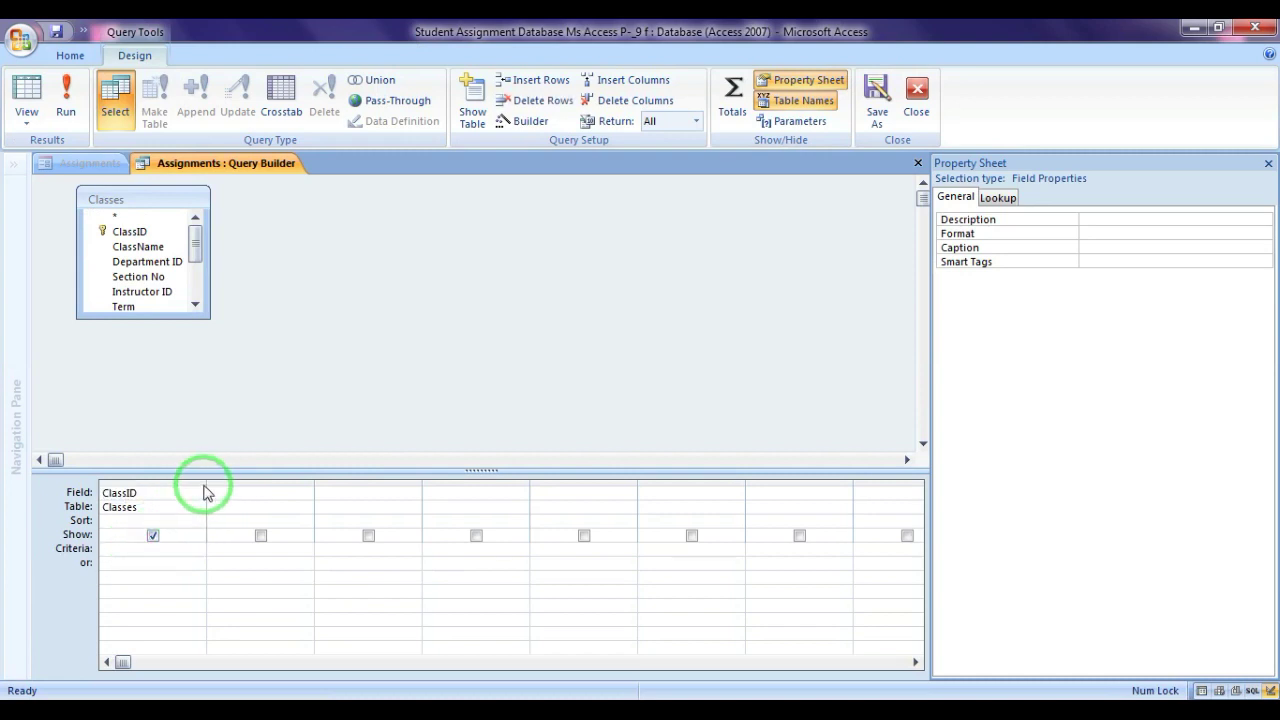
click(27, 92)
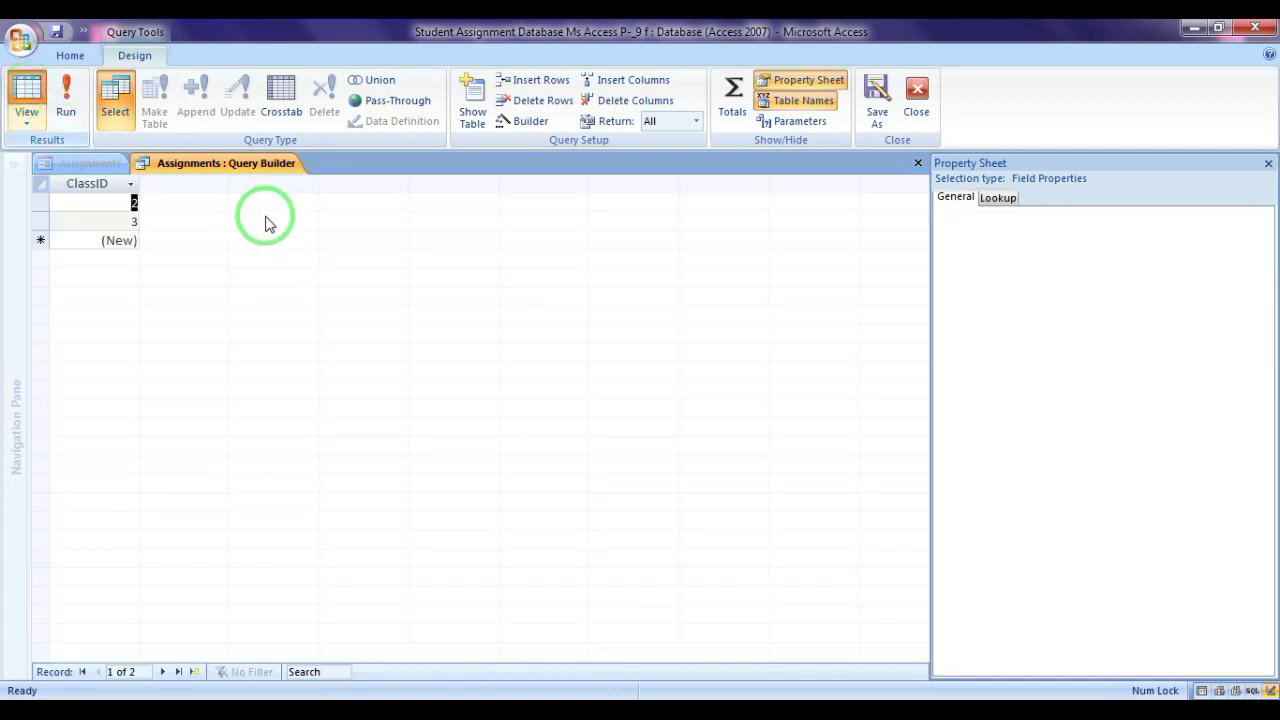
click(27, 92)
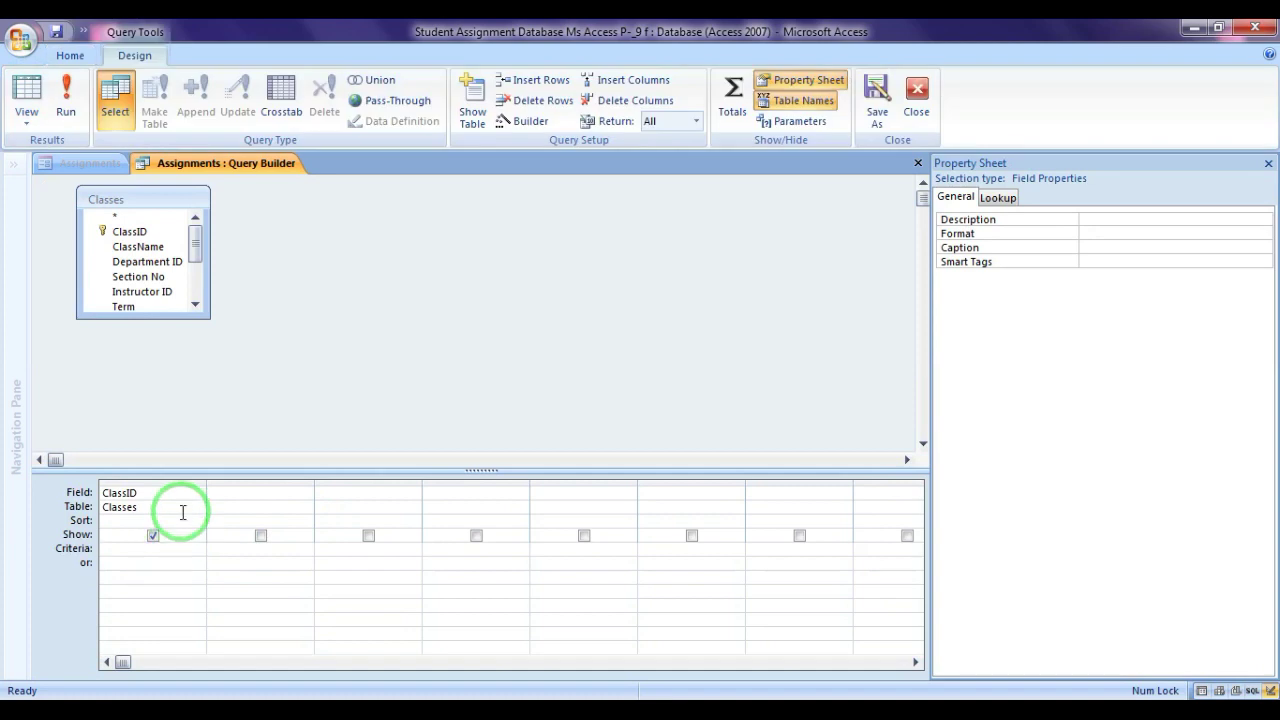
- Widen the ClassID column and set its criteria to [forms]![Classes]![ClassID], keeping the field shown
drag(208, 485, 356, 487)
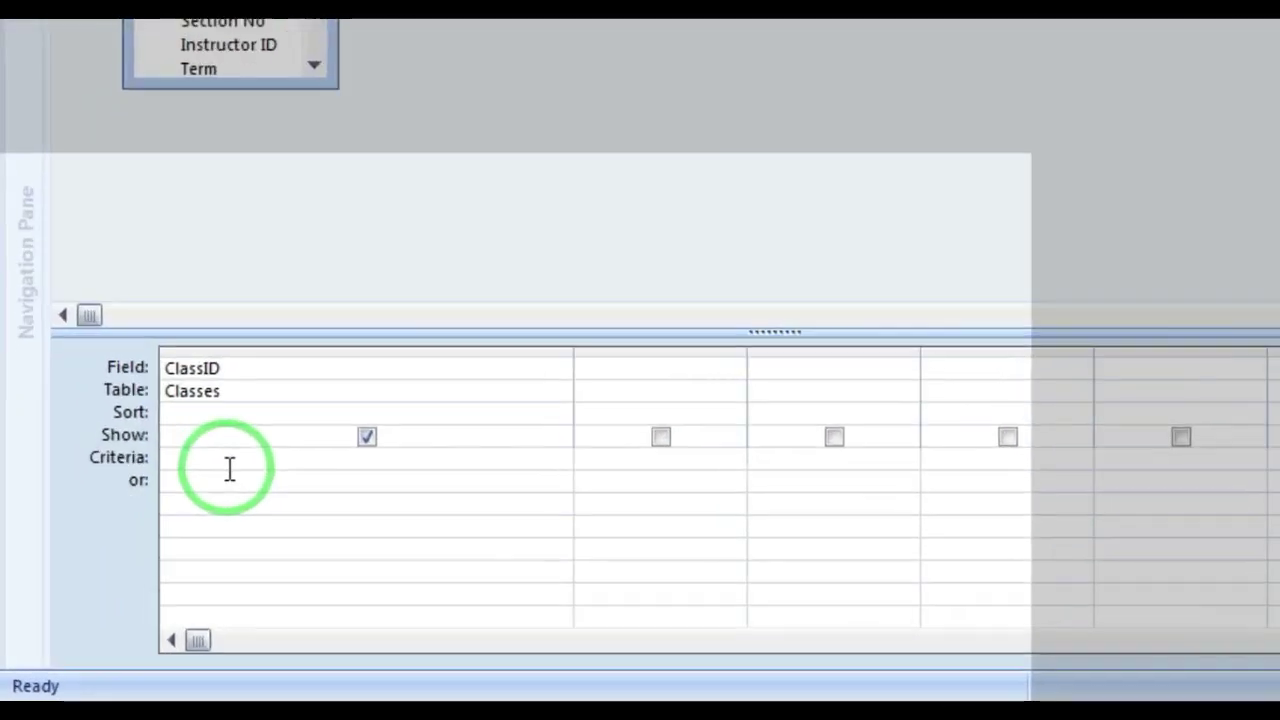
text(forms)
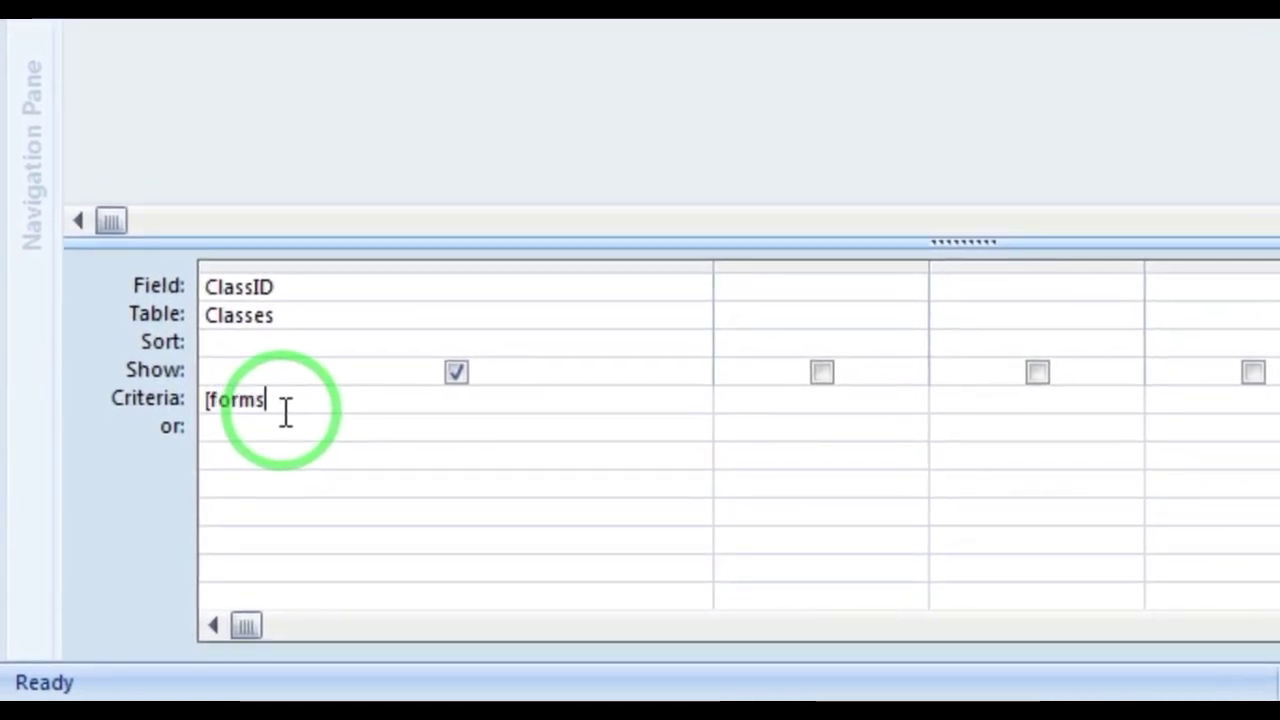
text(]![Classes]![ClassID)
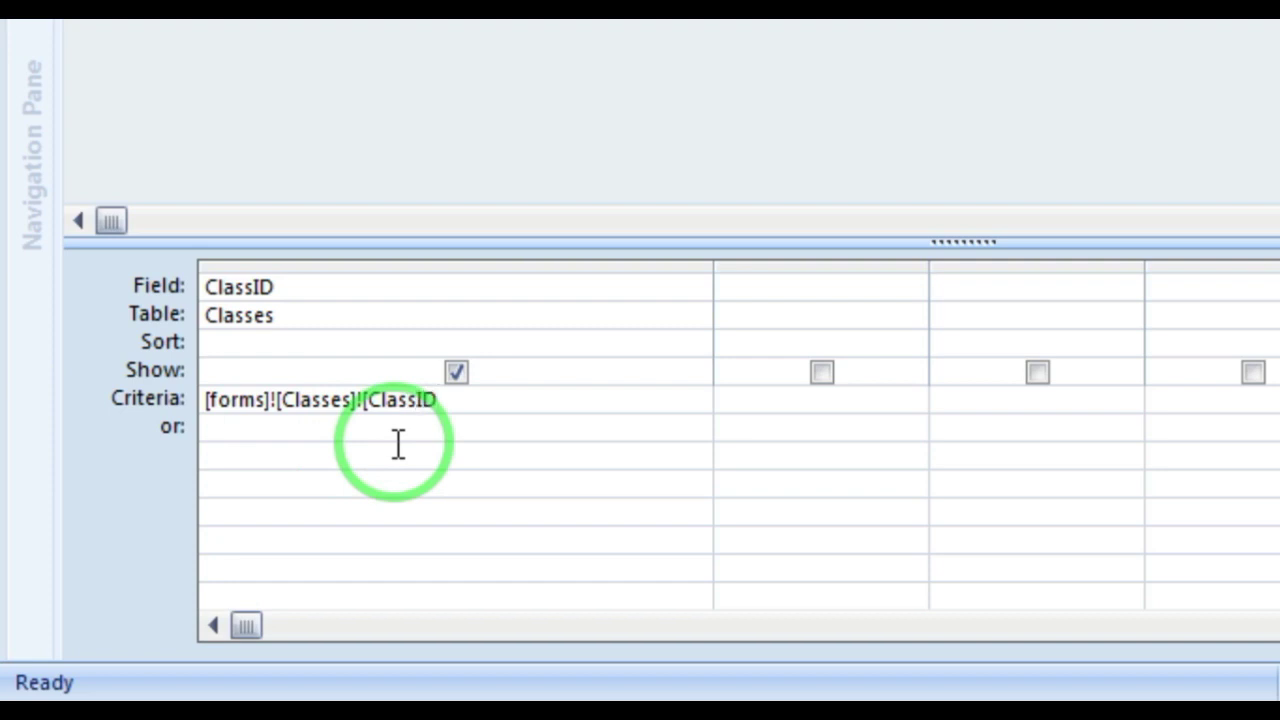
click(398, 443)
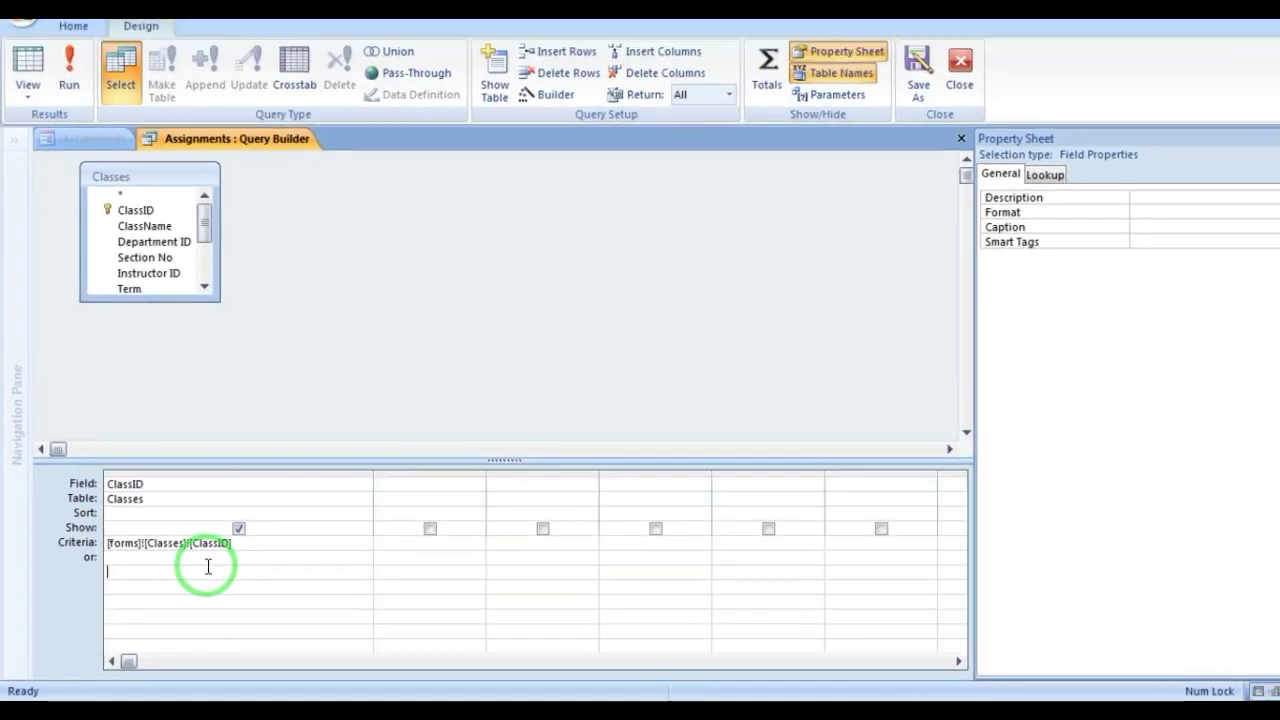
click(228, 536)
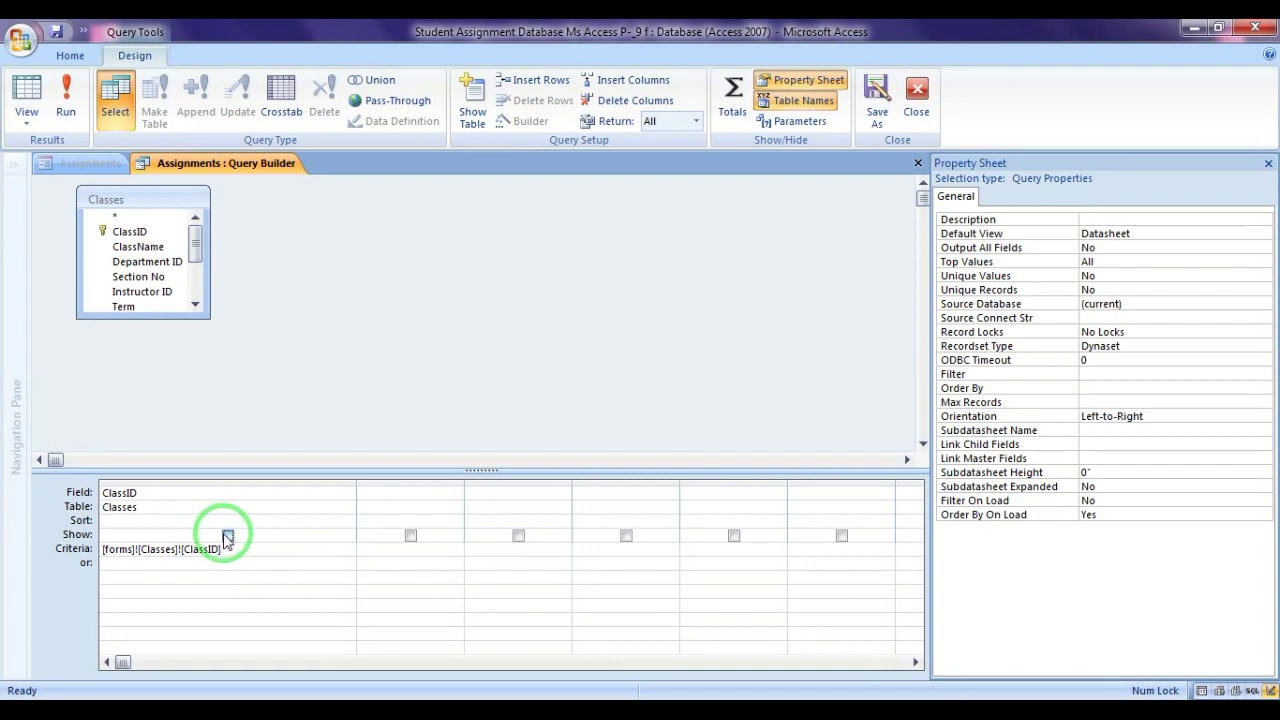
click(228, 536)
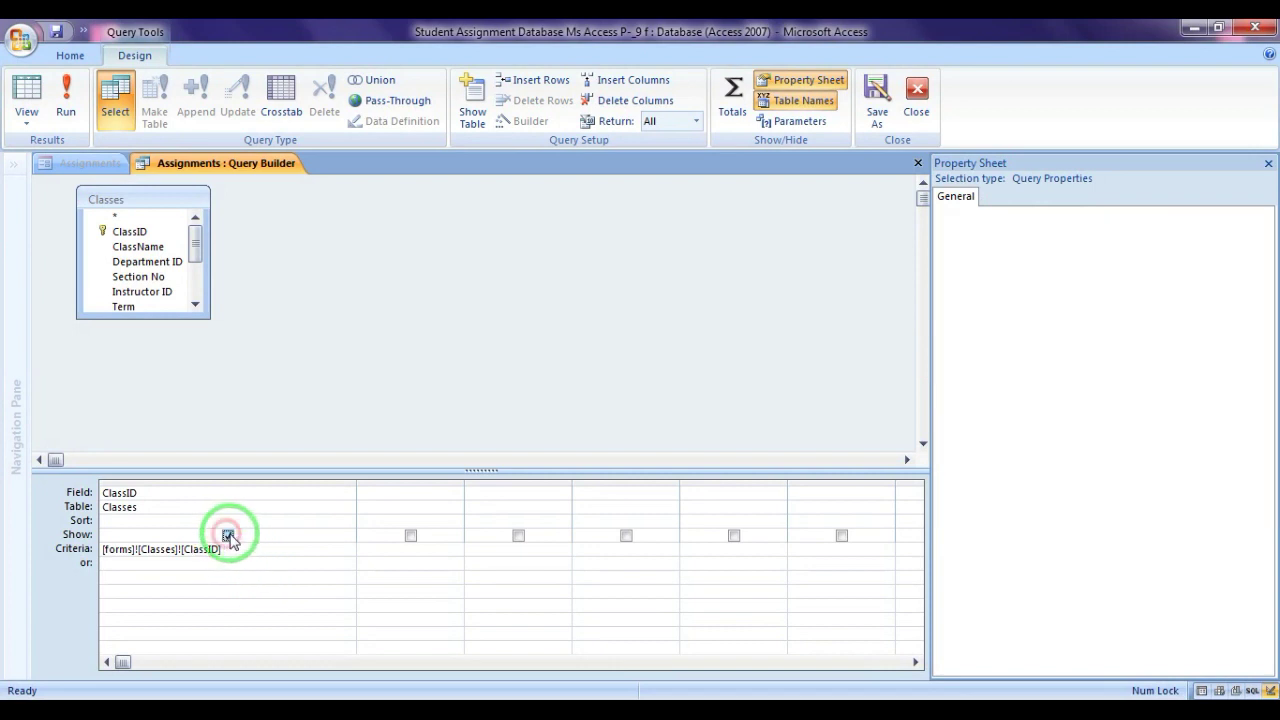
- Close the Query Builder, saving the modified SQL statement to the record source, and close the Assignments form
click(1268, 163)
click(1268, 163)
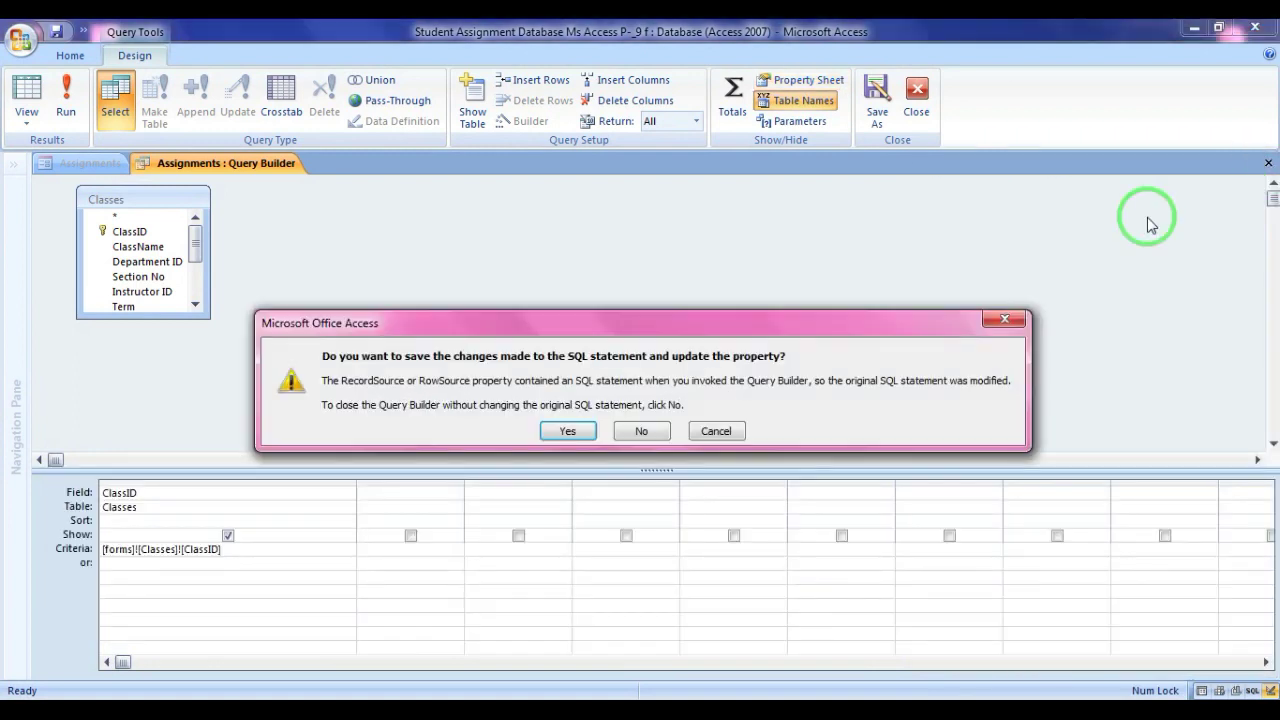
click(556, 436)
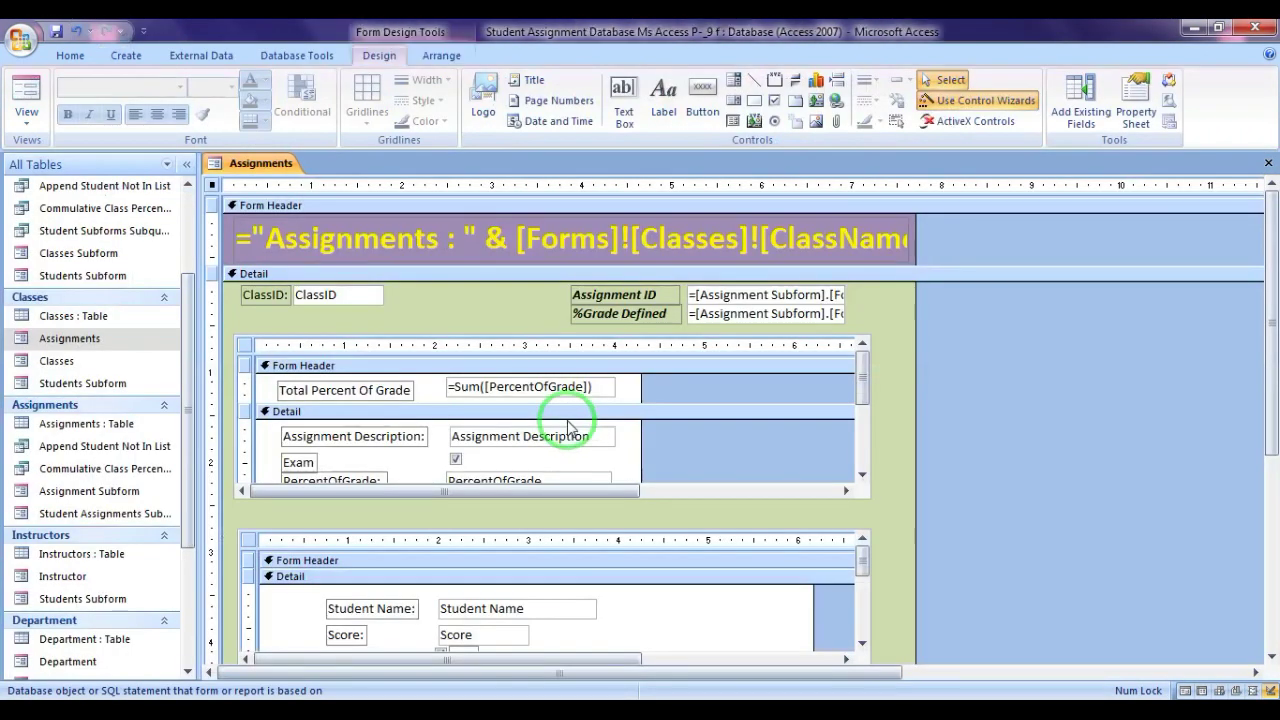
click(1268, 163)
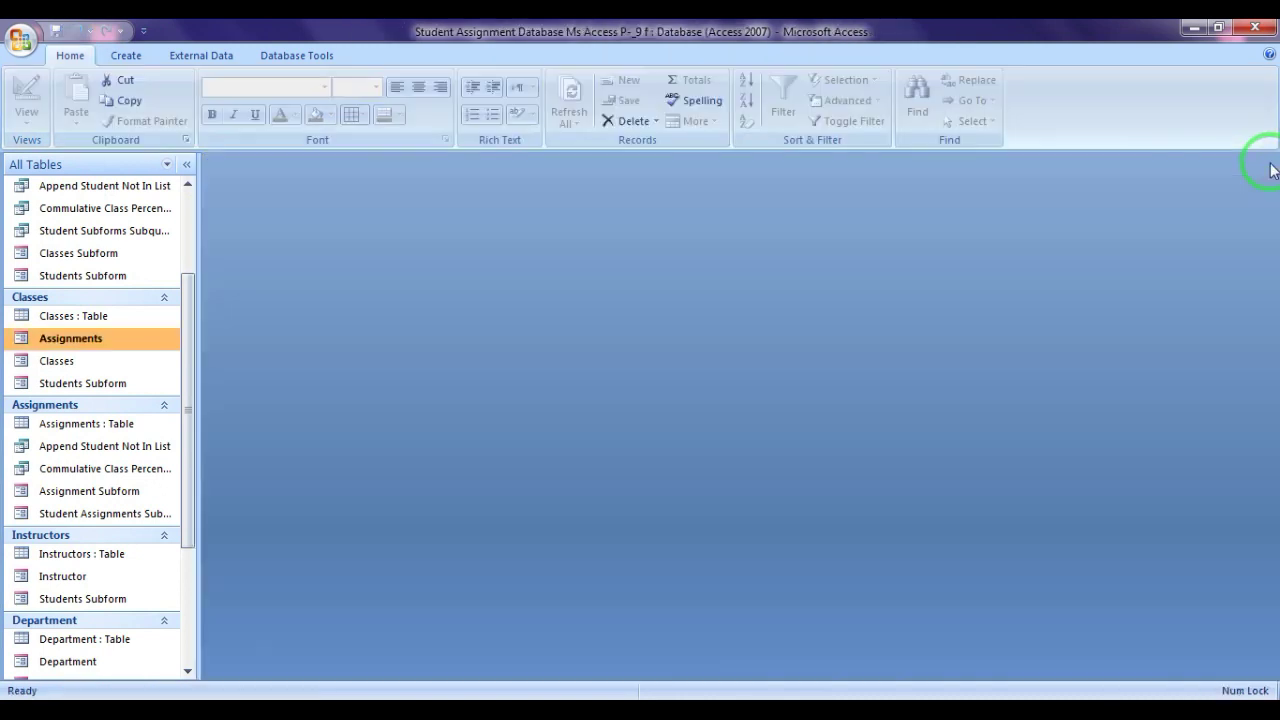
- Open the Classes form, view the Computer Fundamental class's assignments, and select the Student Name column to load the Midterm Exam students
click(70, 362)
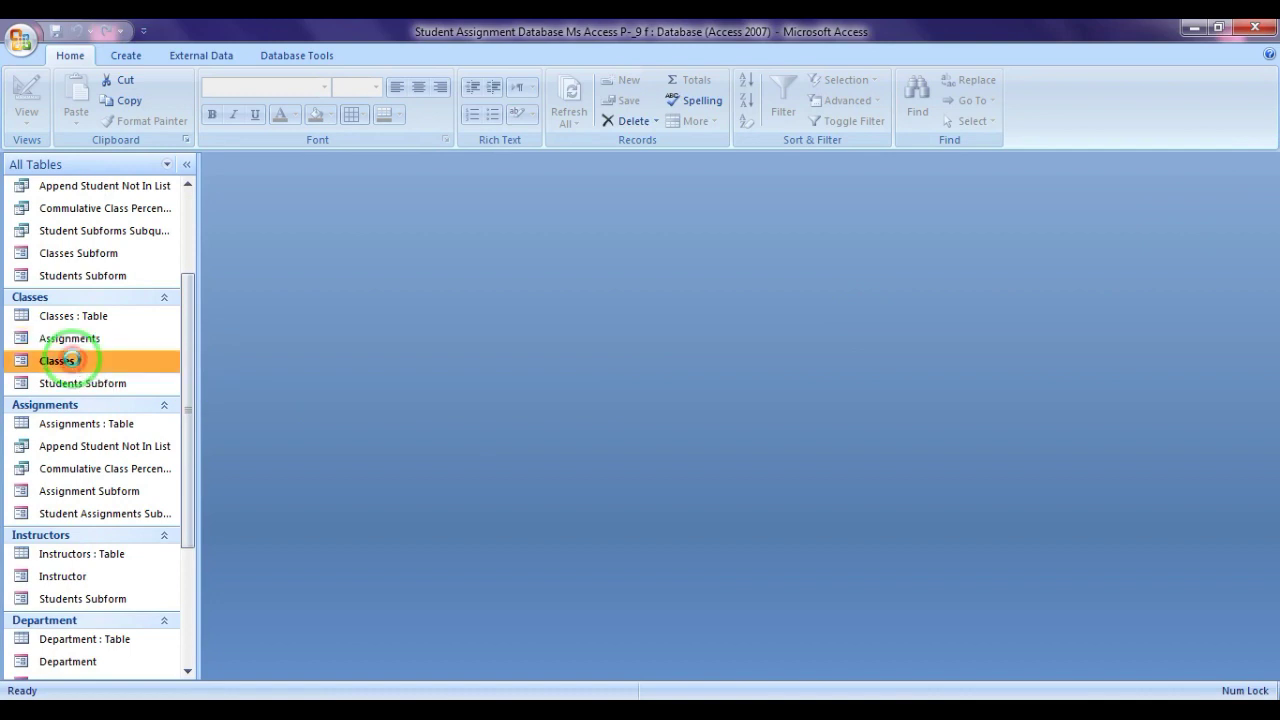
double_click(70, 360)
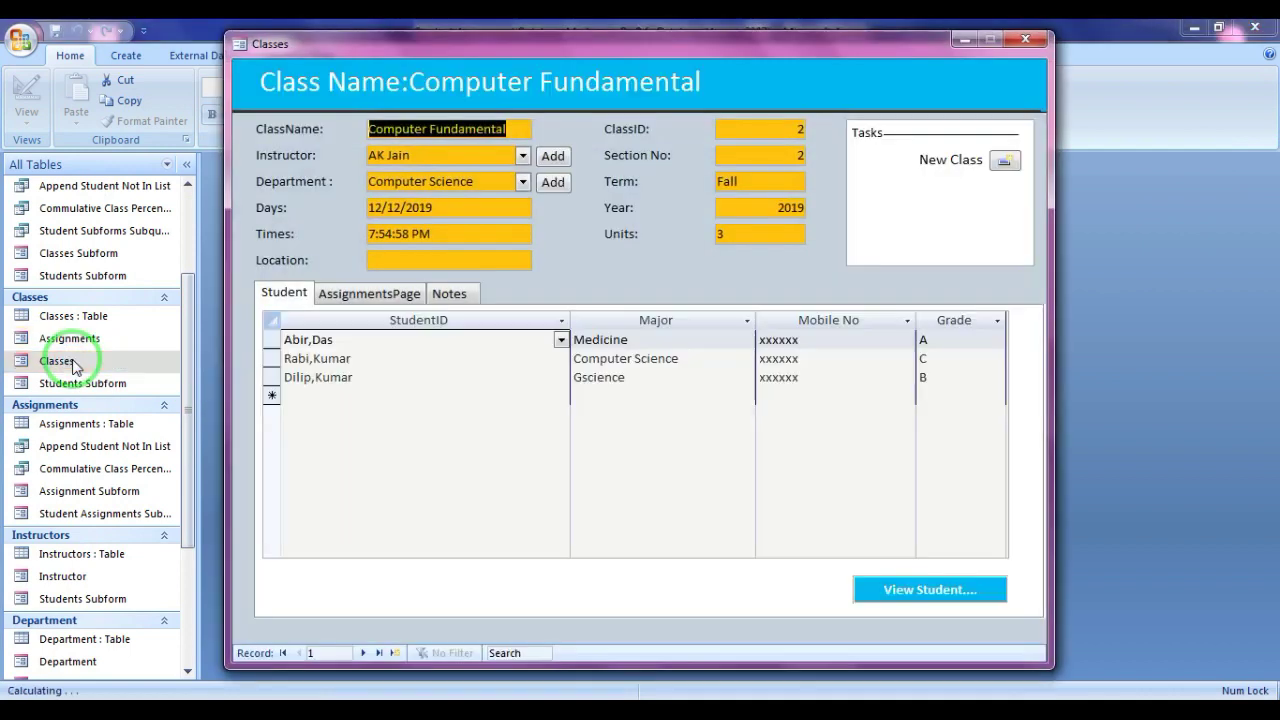
click(362, 298)
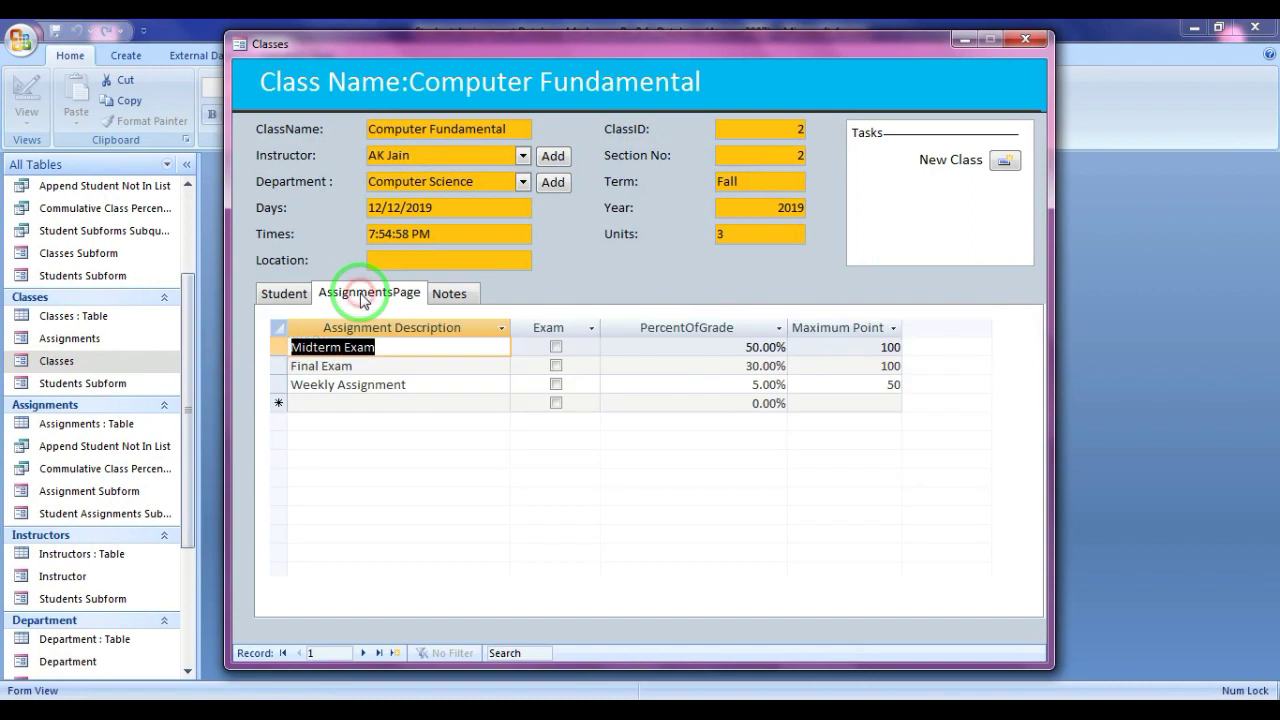
click(879, 595)
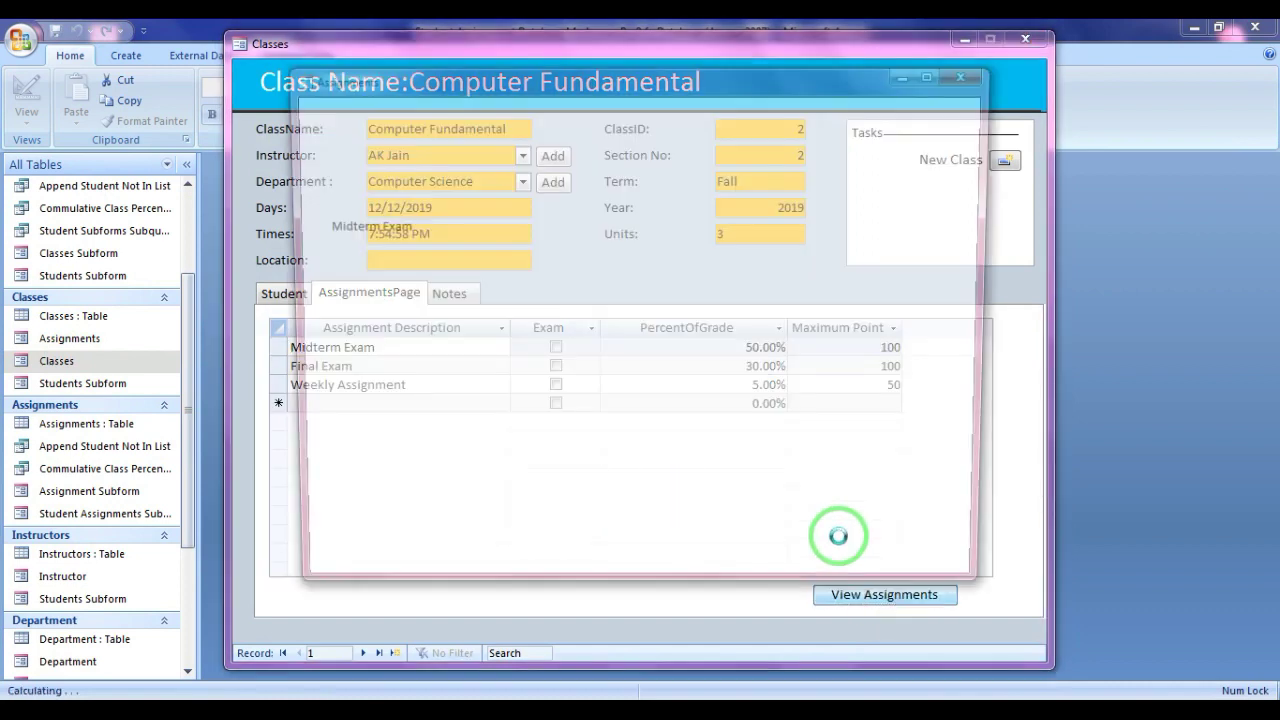
drag(457, 81, 672, 91)
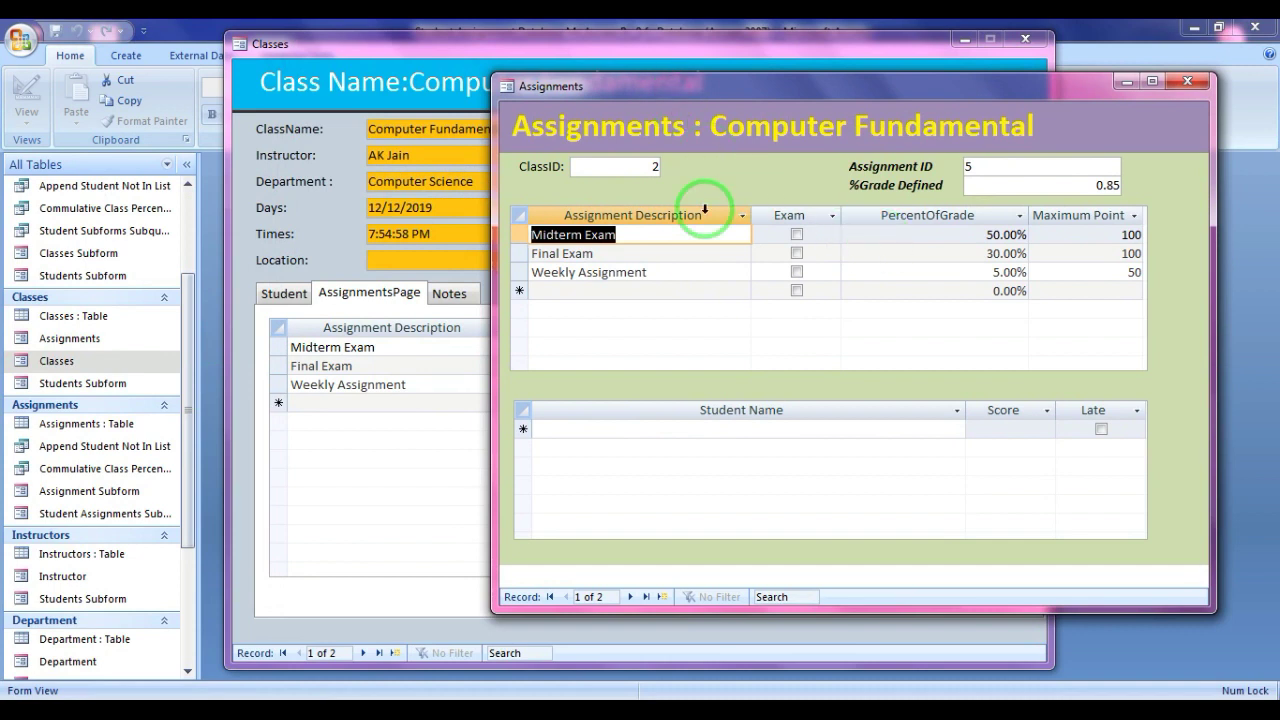
click(764, 412)
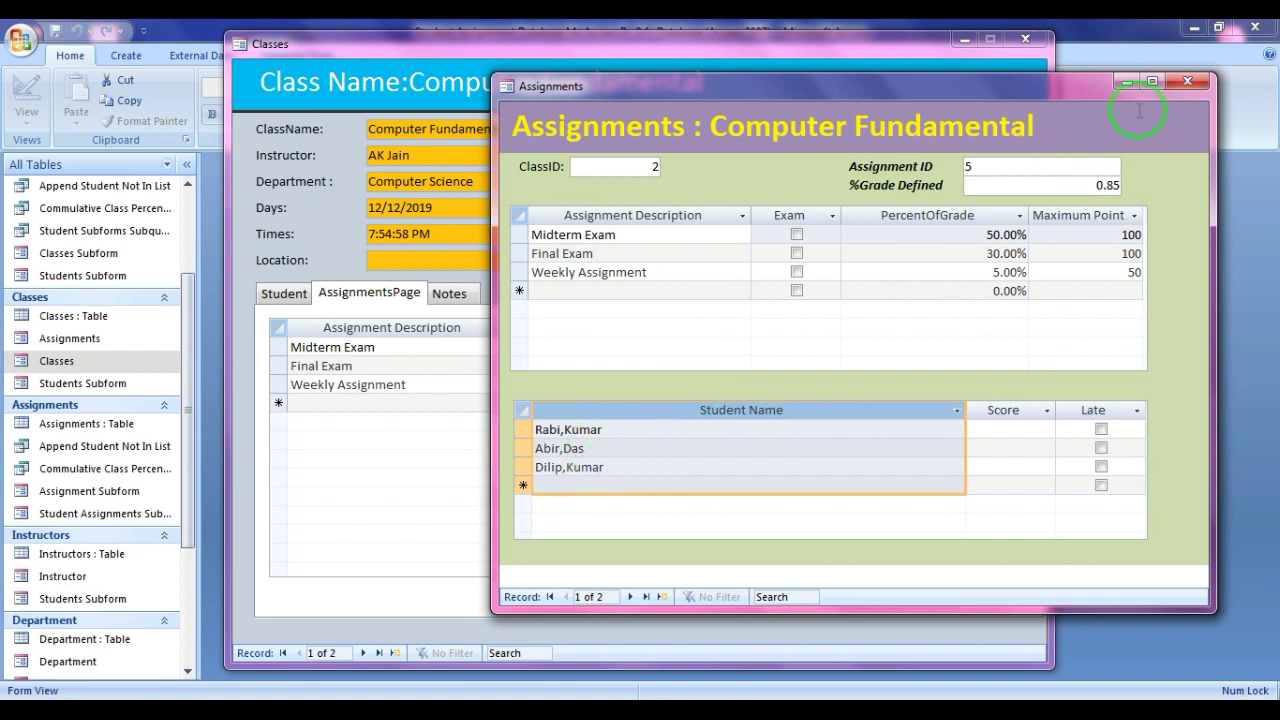
- Close the Assignments form, check the class's student list on the Classes form, and view the assignments again
click(1199, 83)
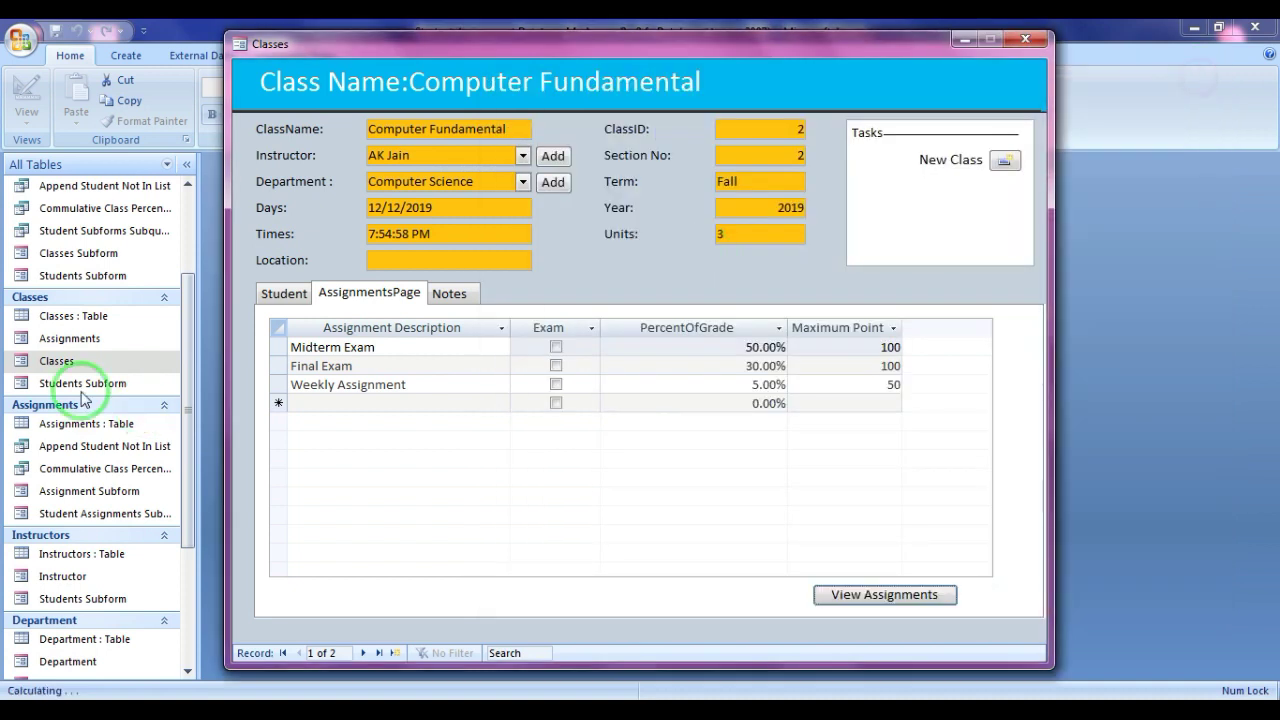
click(280, 293)
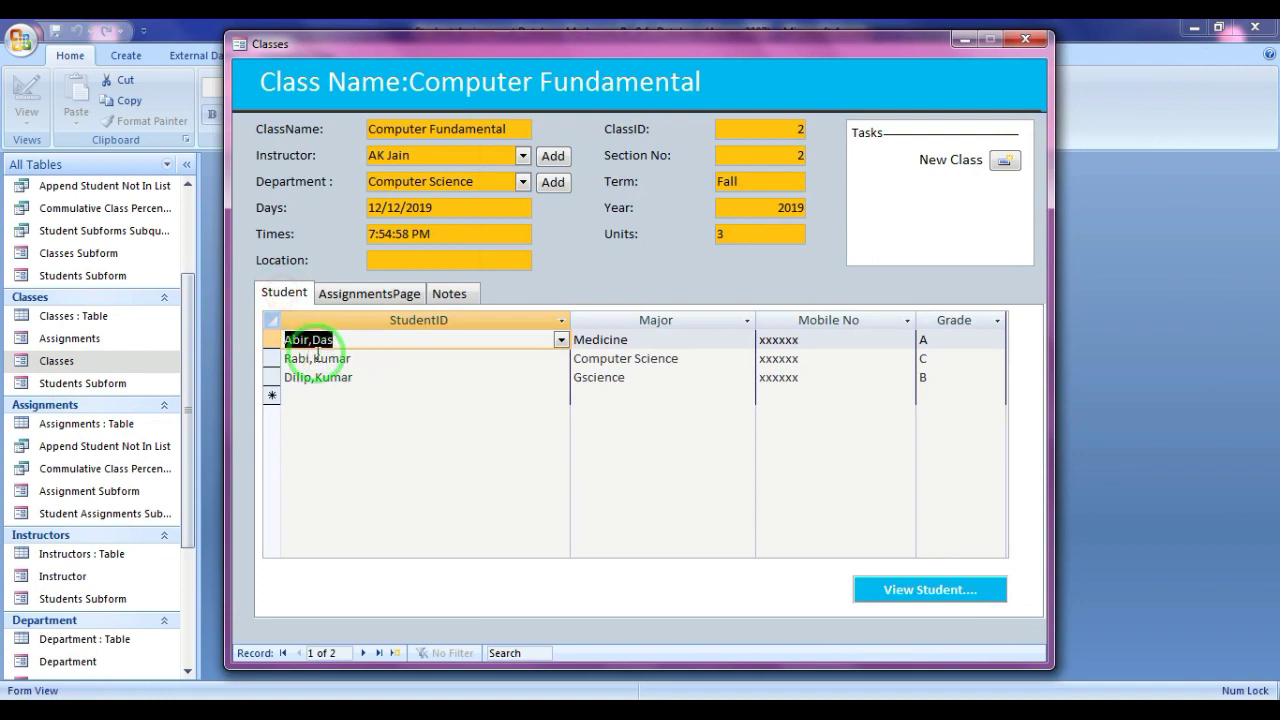
click(371, 291)
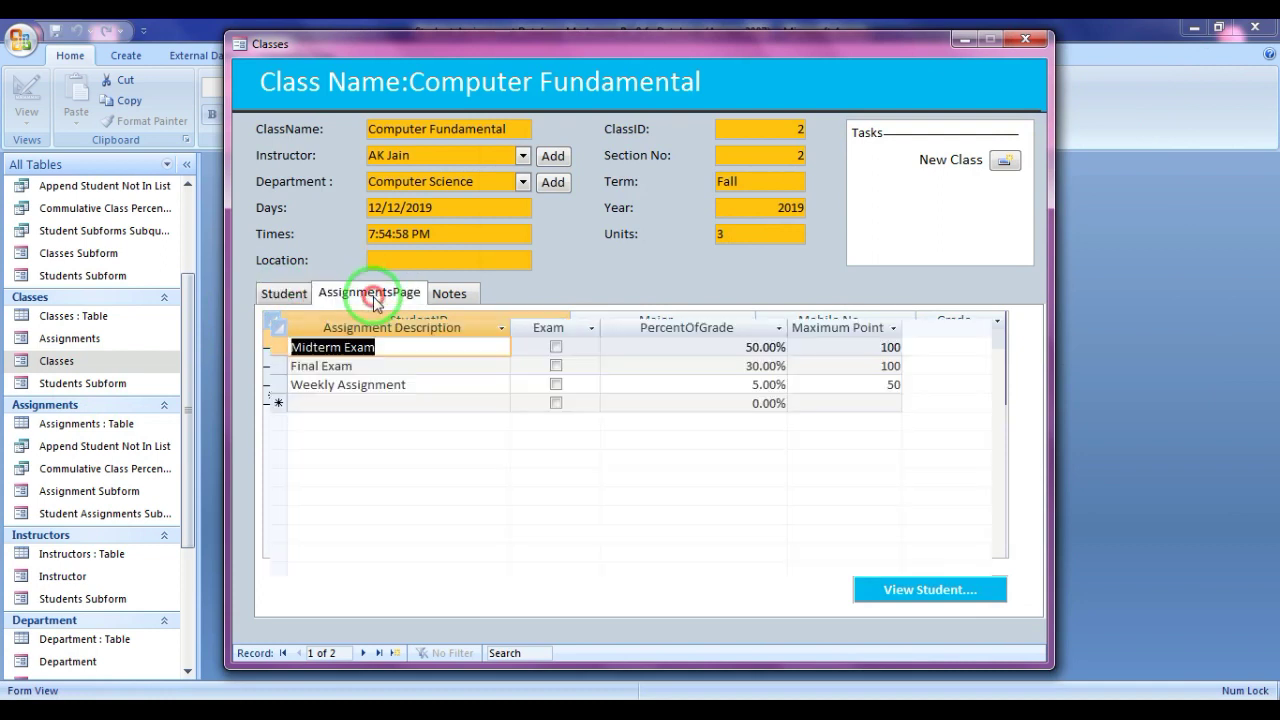
click(922, 598)
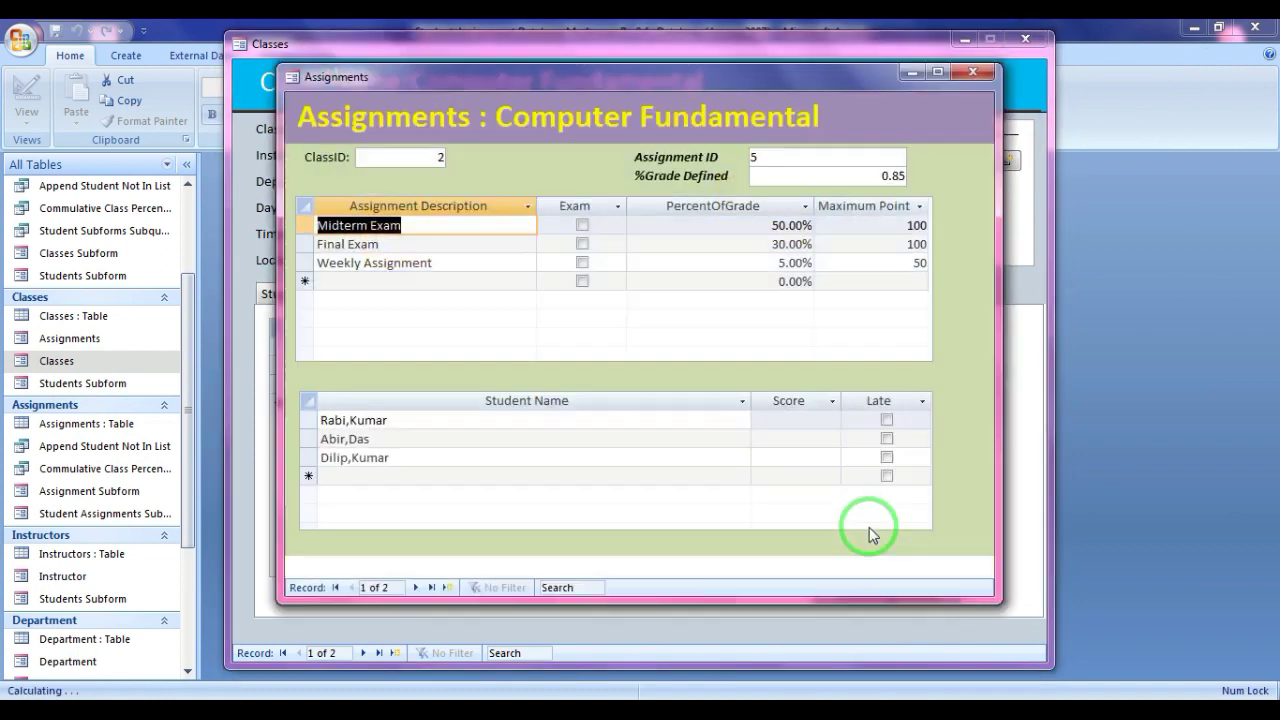
- Enter the scores 50, 86 and 70 for the three Midterm Exam students and return to the Classes form's student list
click(793, 420)
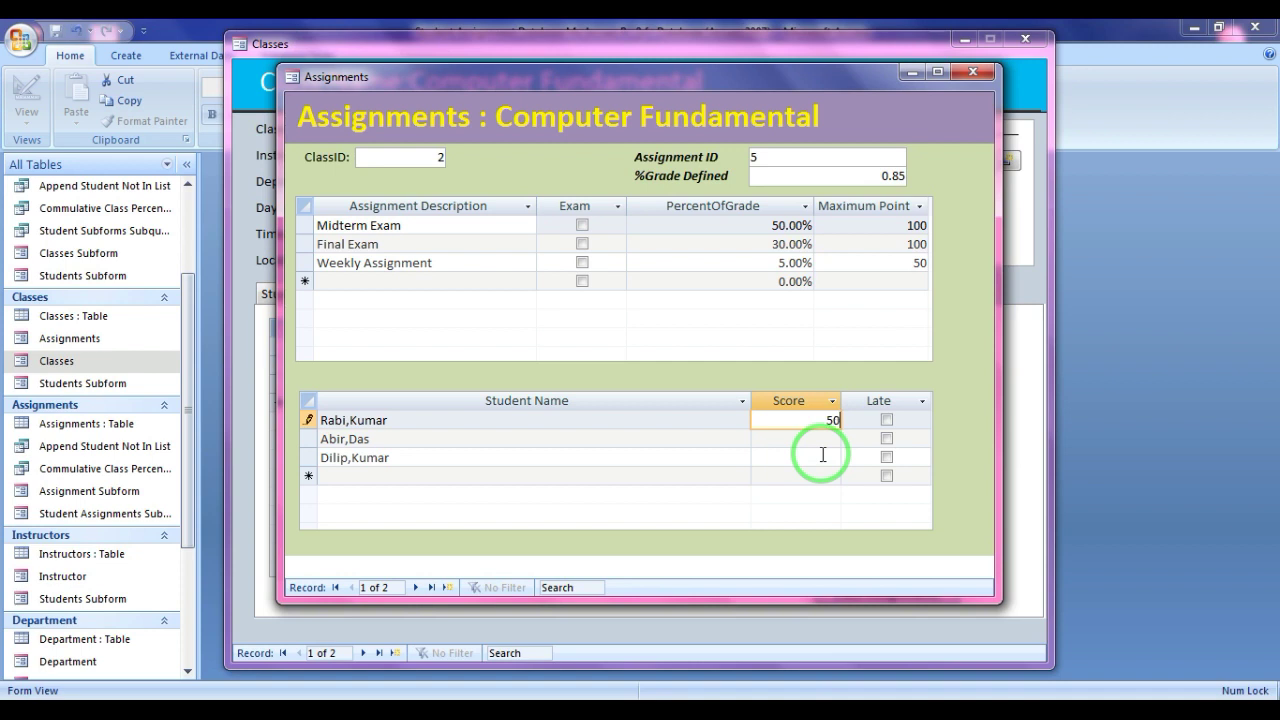
key(Tab)
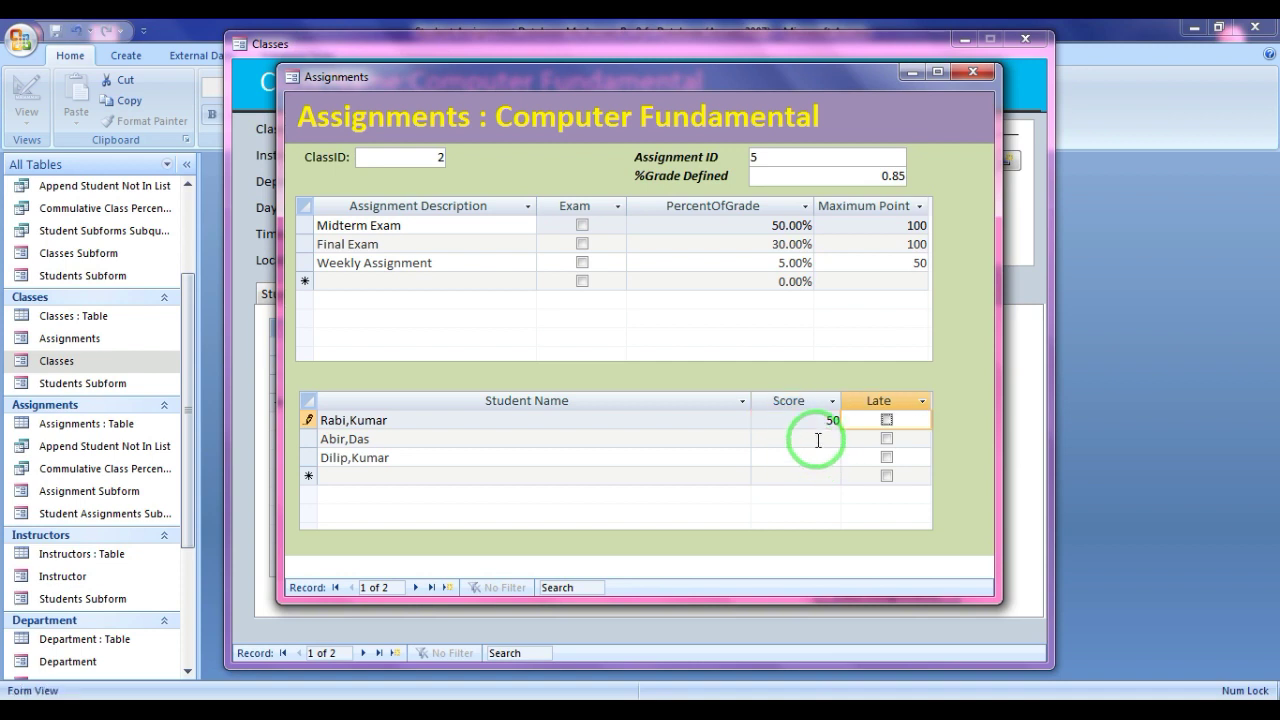
click(818, 440)
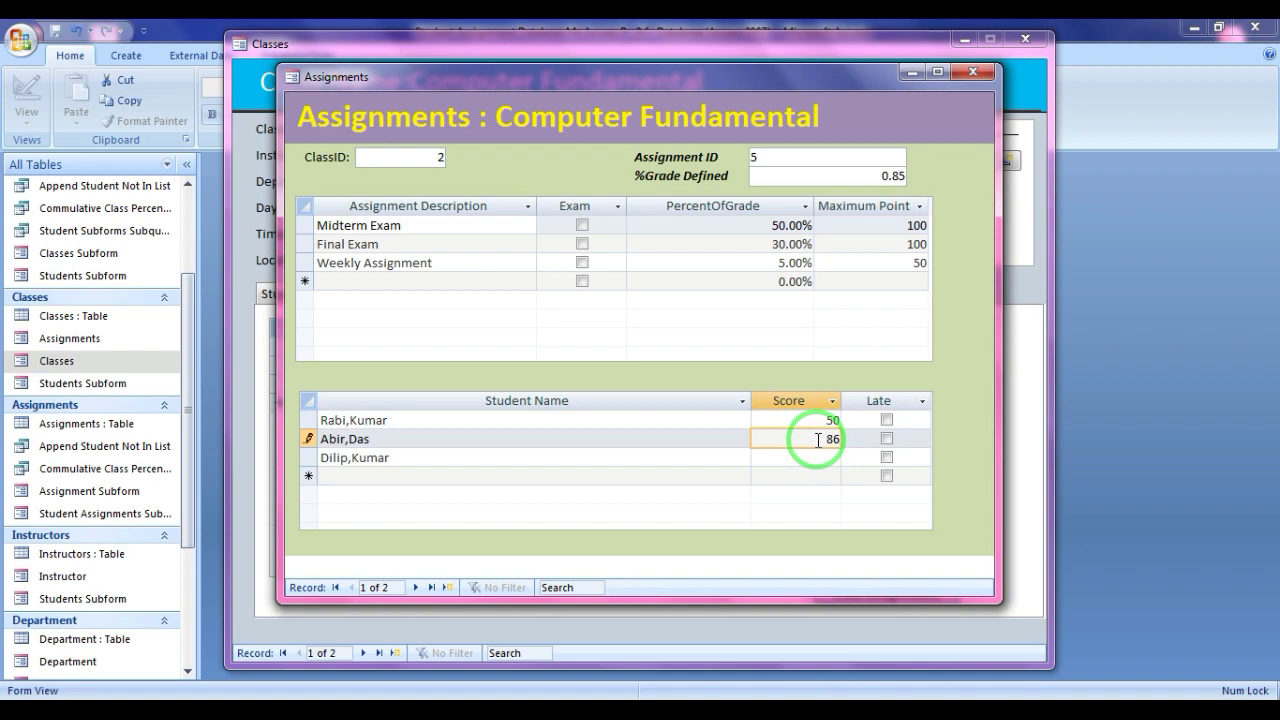
key(Down)
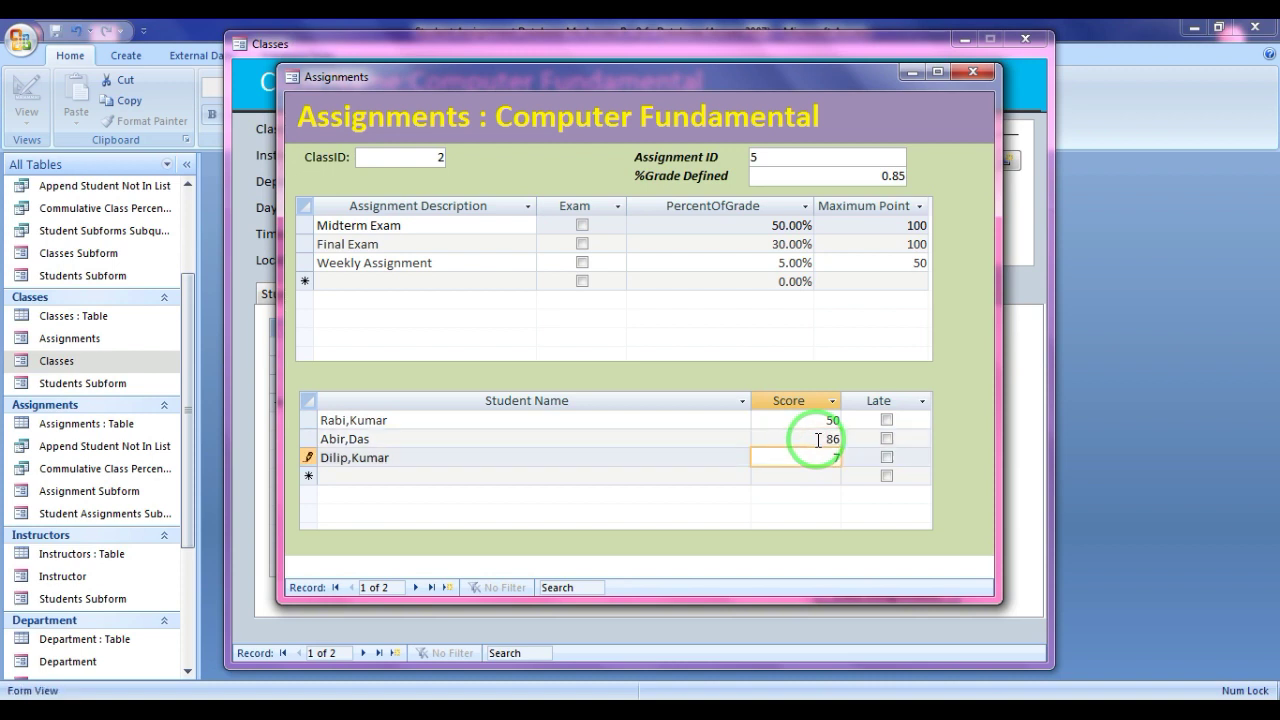
click(728, 461)
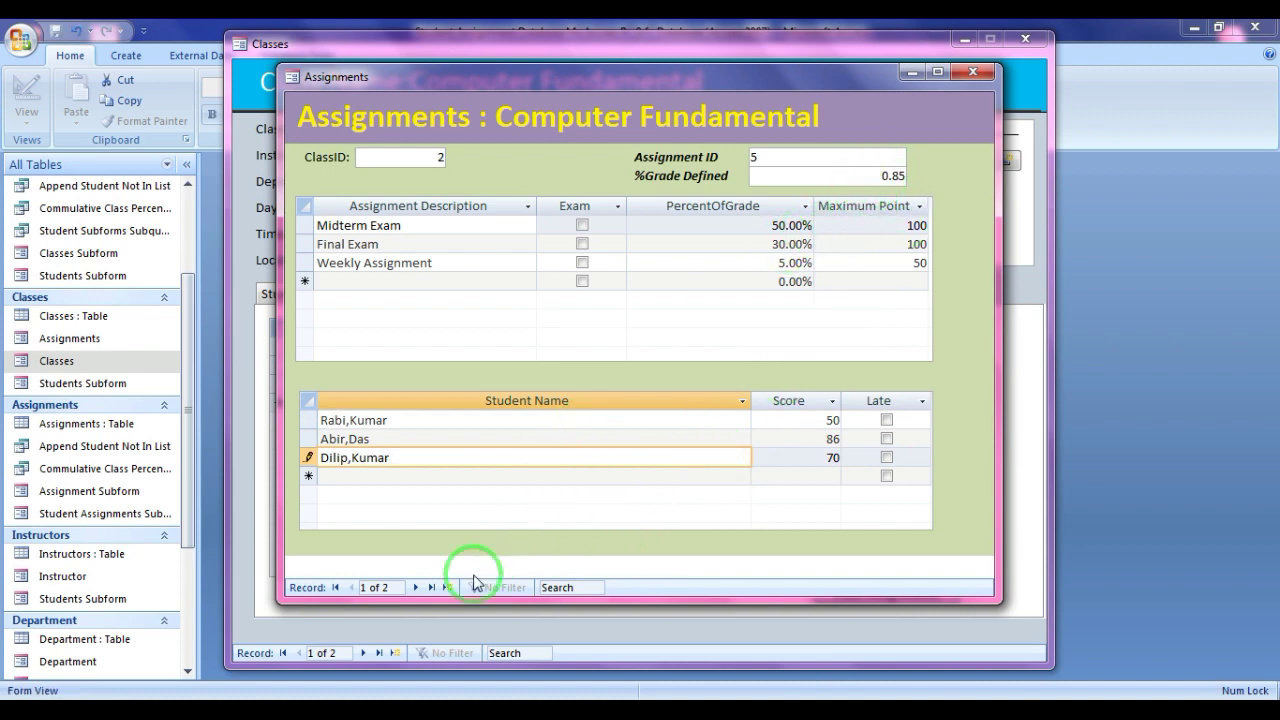
click(972, 71)
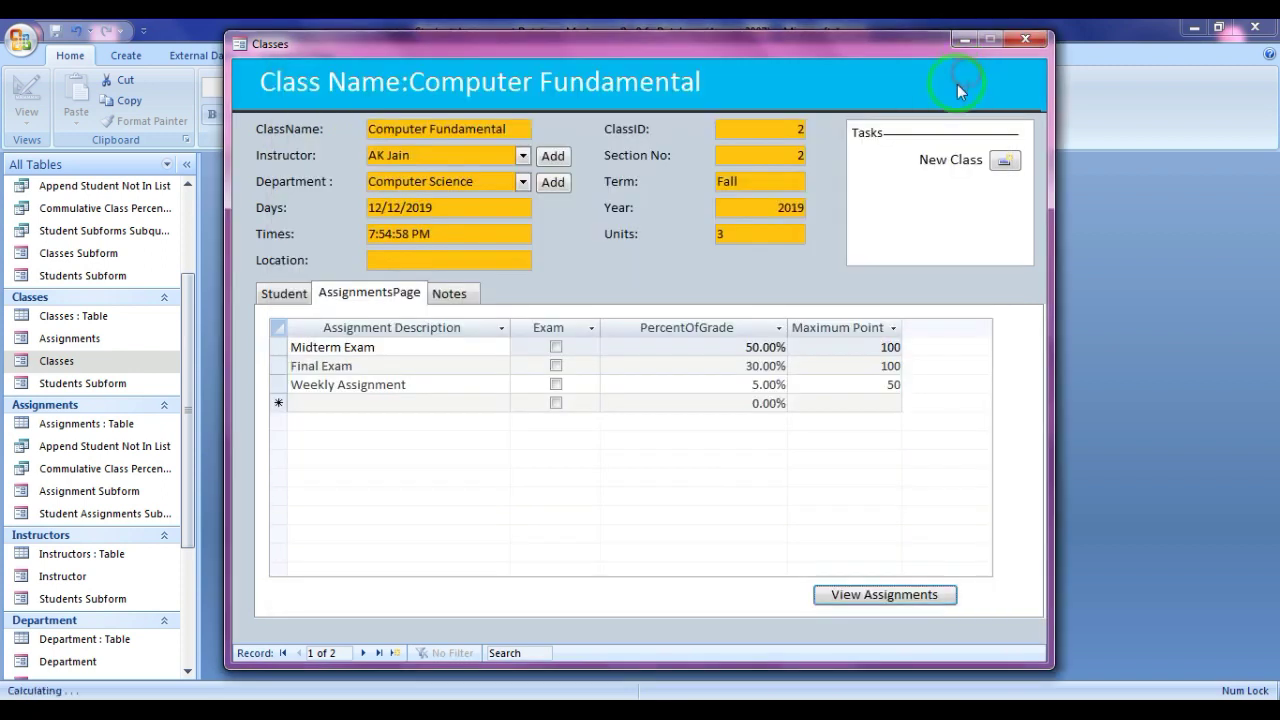
click(285, 293)
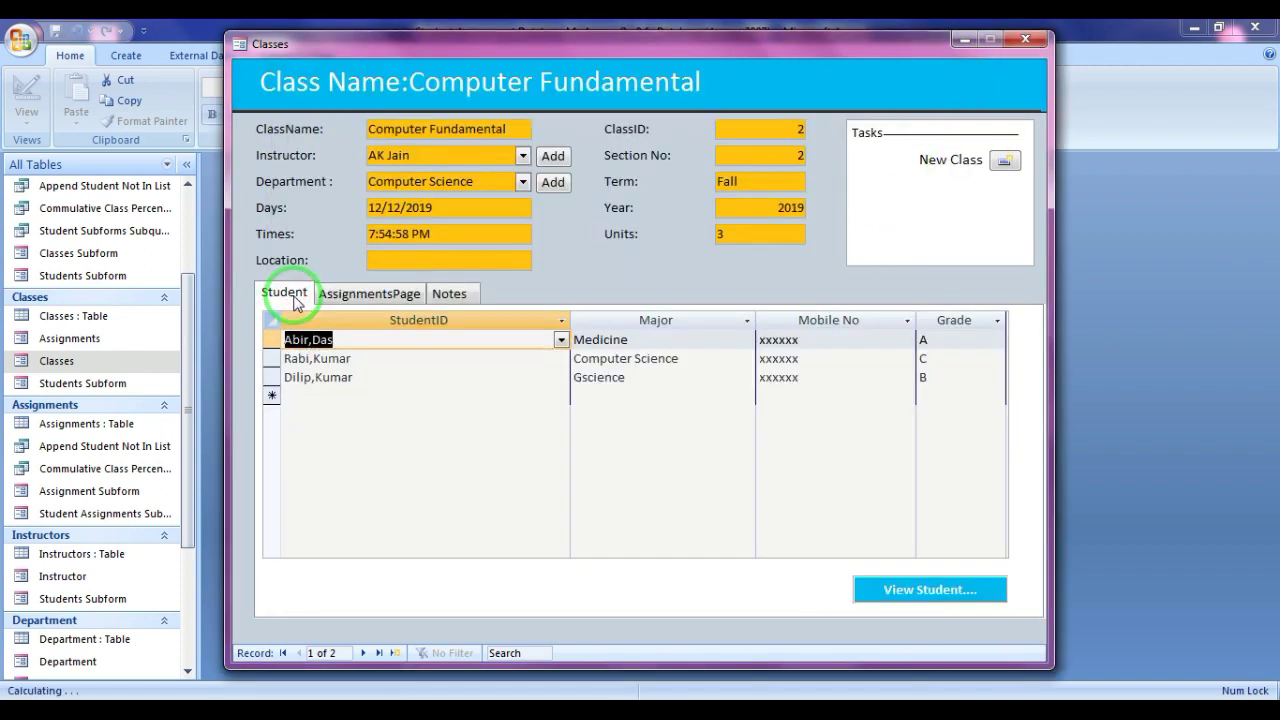
- Review the class grades and Midterm Exam scores in the Computer Fundamental students' detail records, through the third student, and close the Students form
click(918, 590)
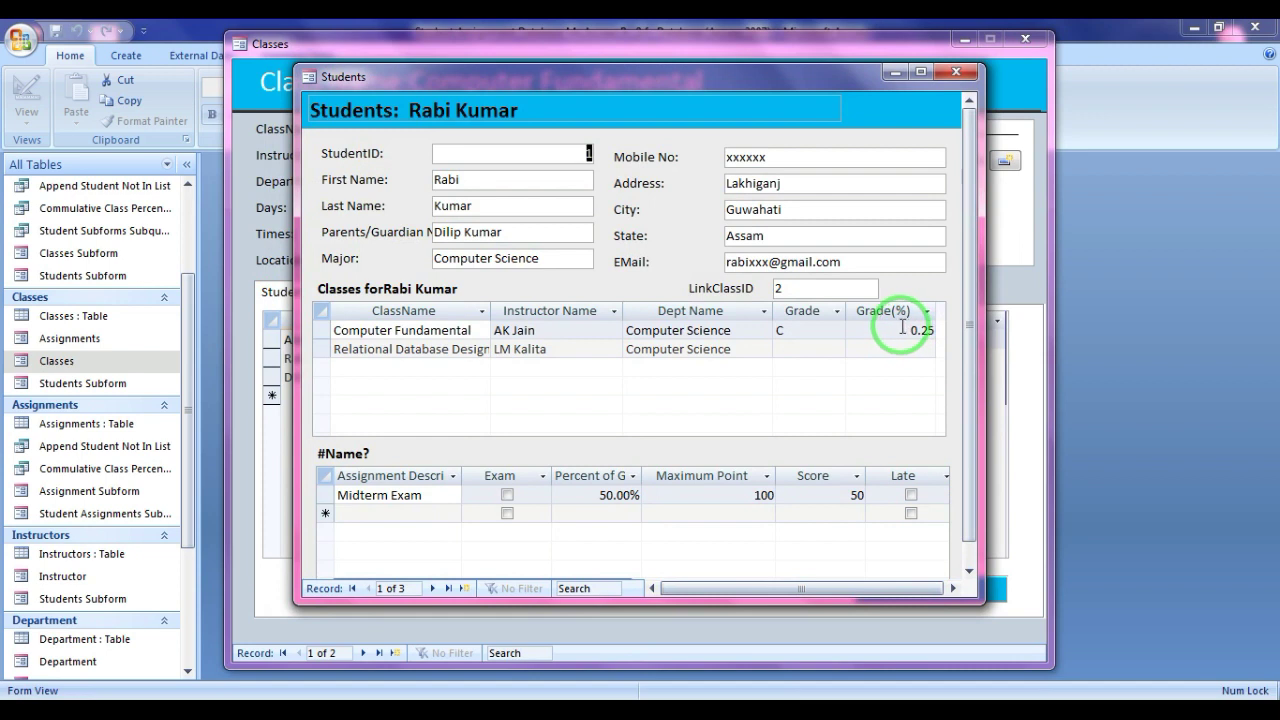
click(434, 588)
click(435, 588)
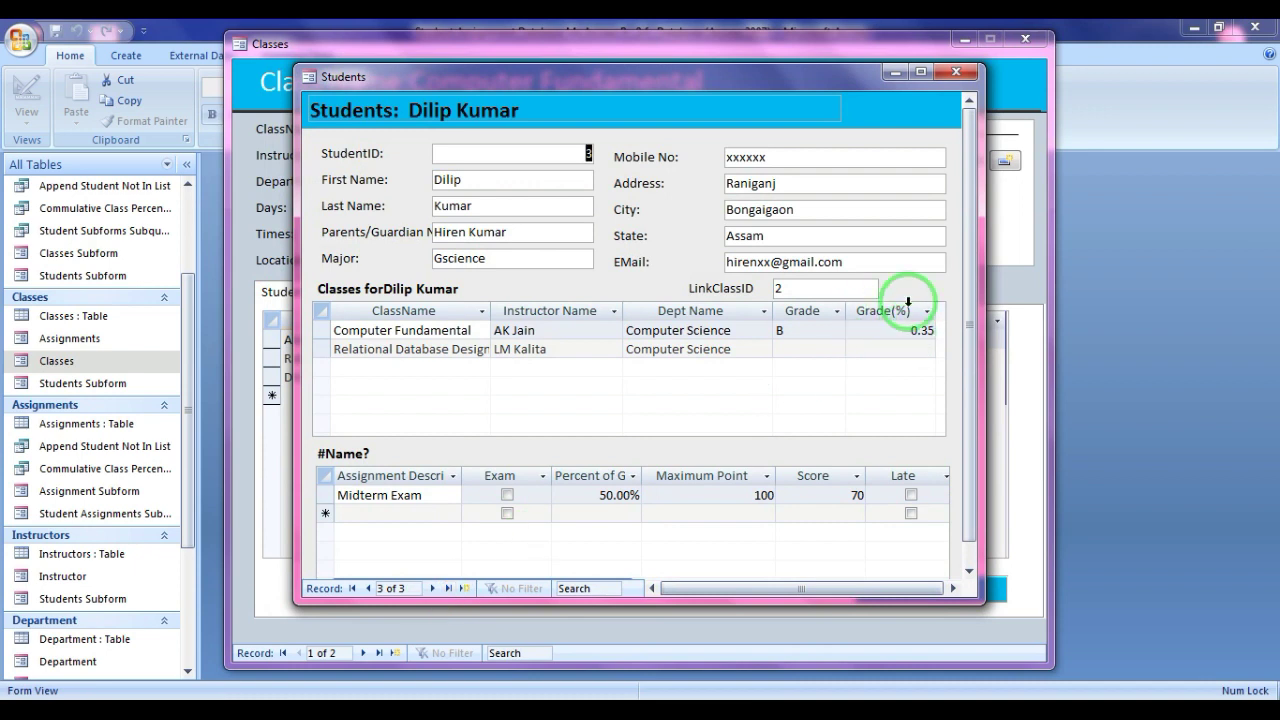
click(957, 74)
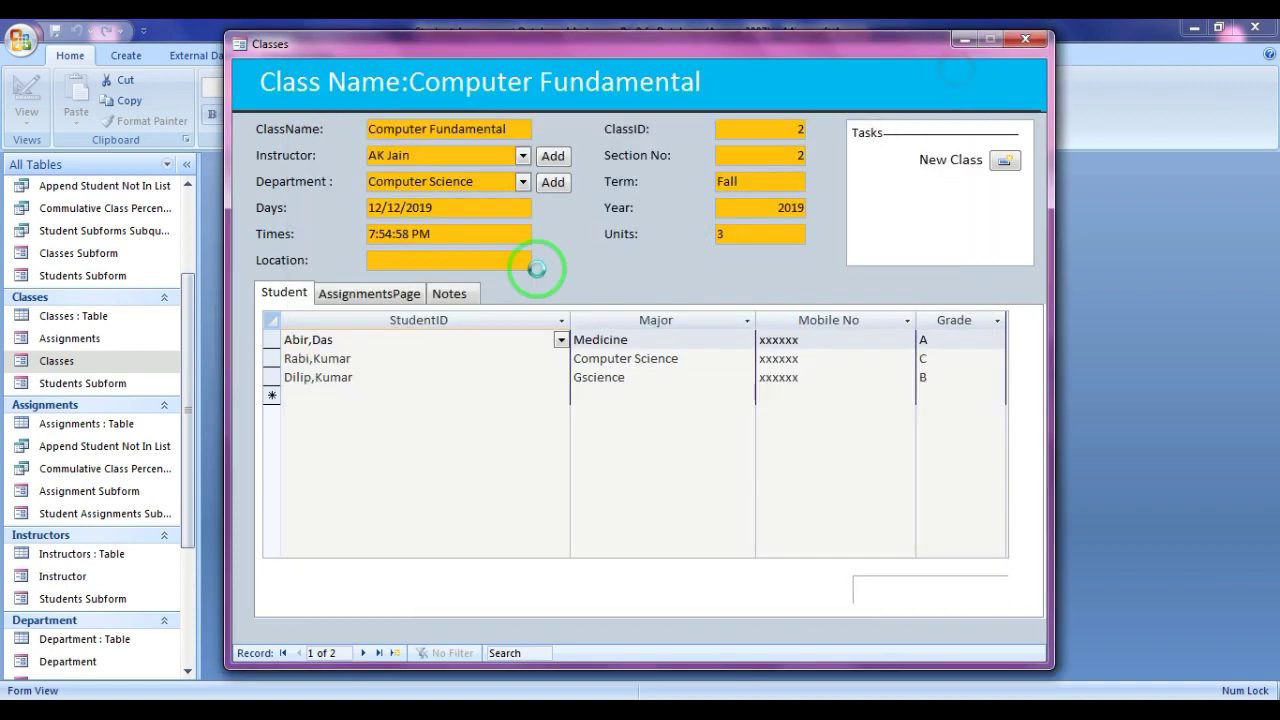
- View the Relational Database Design class's assignments, try loading its students by selecting the Student Name column, and close the Assignments form
click(362, 652)
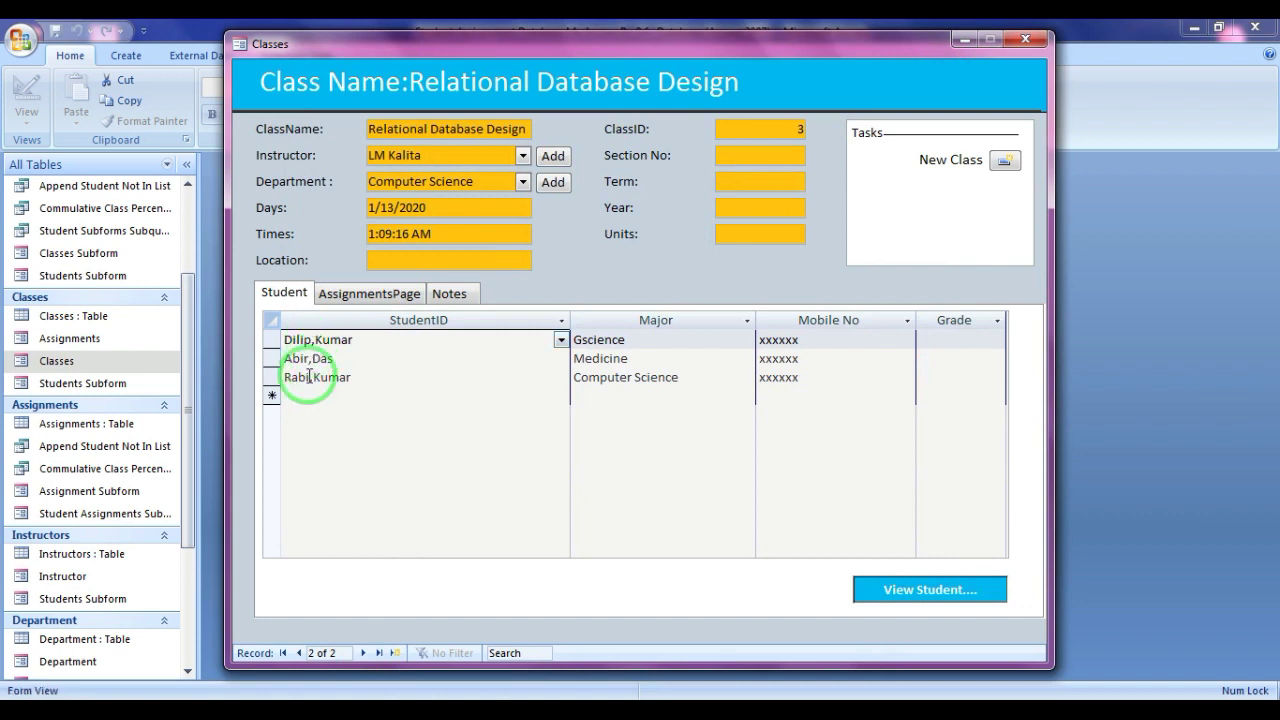
click(372, 294)
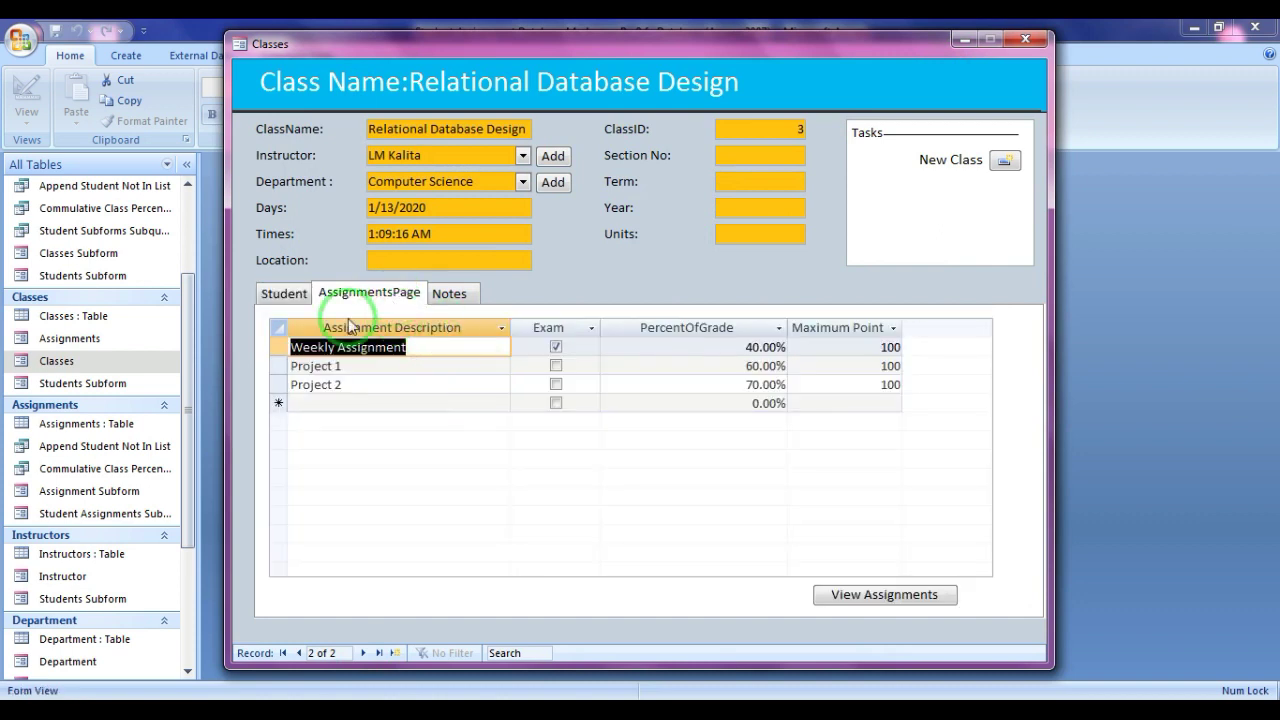
click(840, 592)
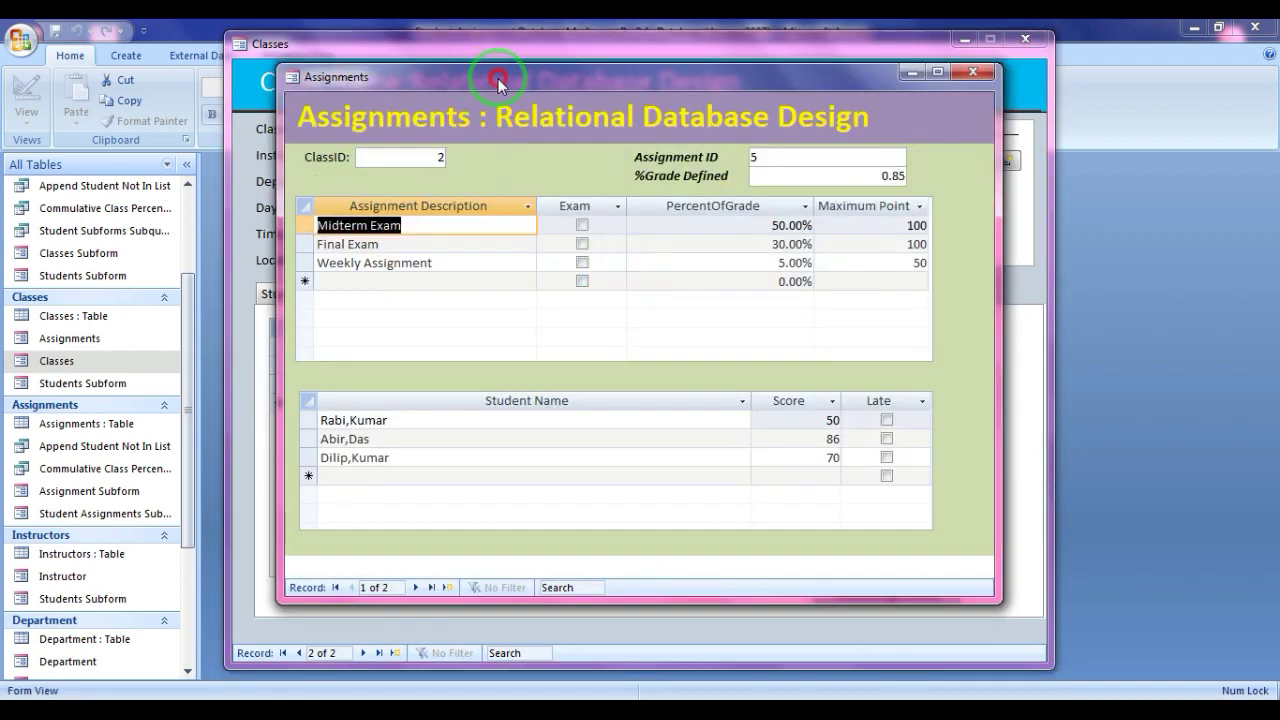
drag(498, 85, 711, 109)
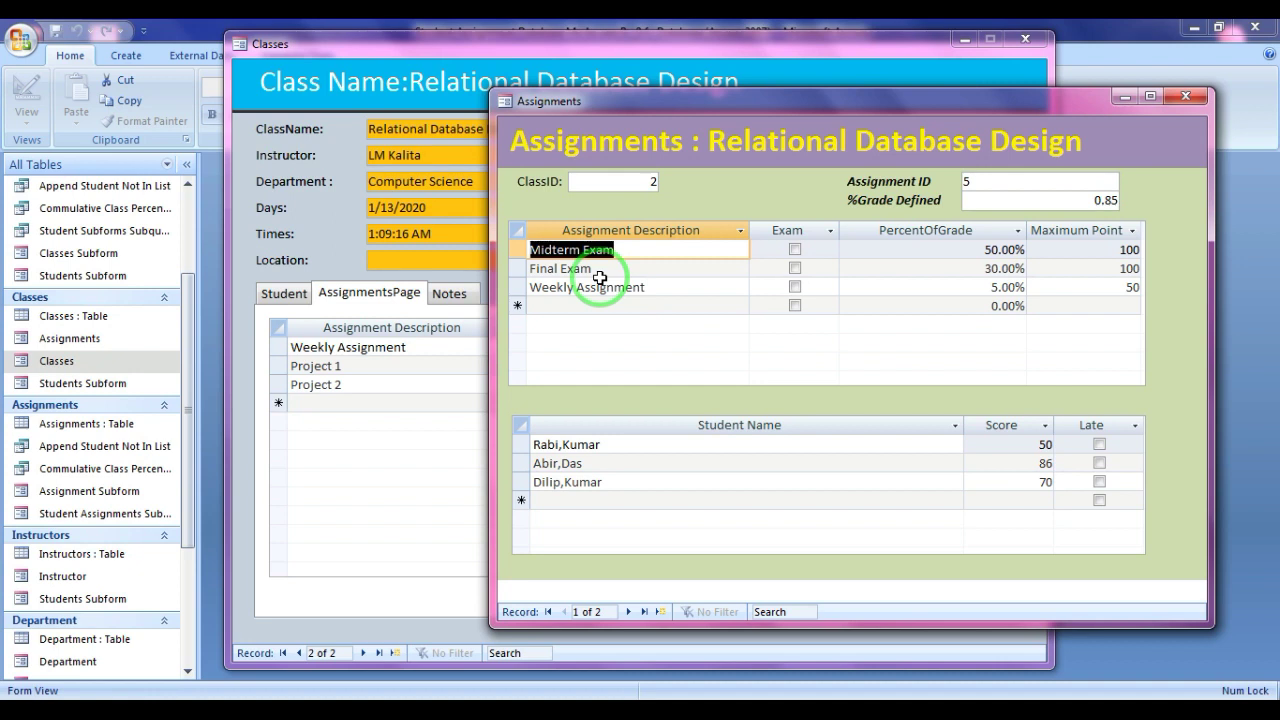
click(658, 428)
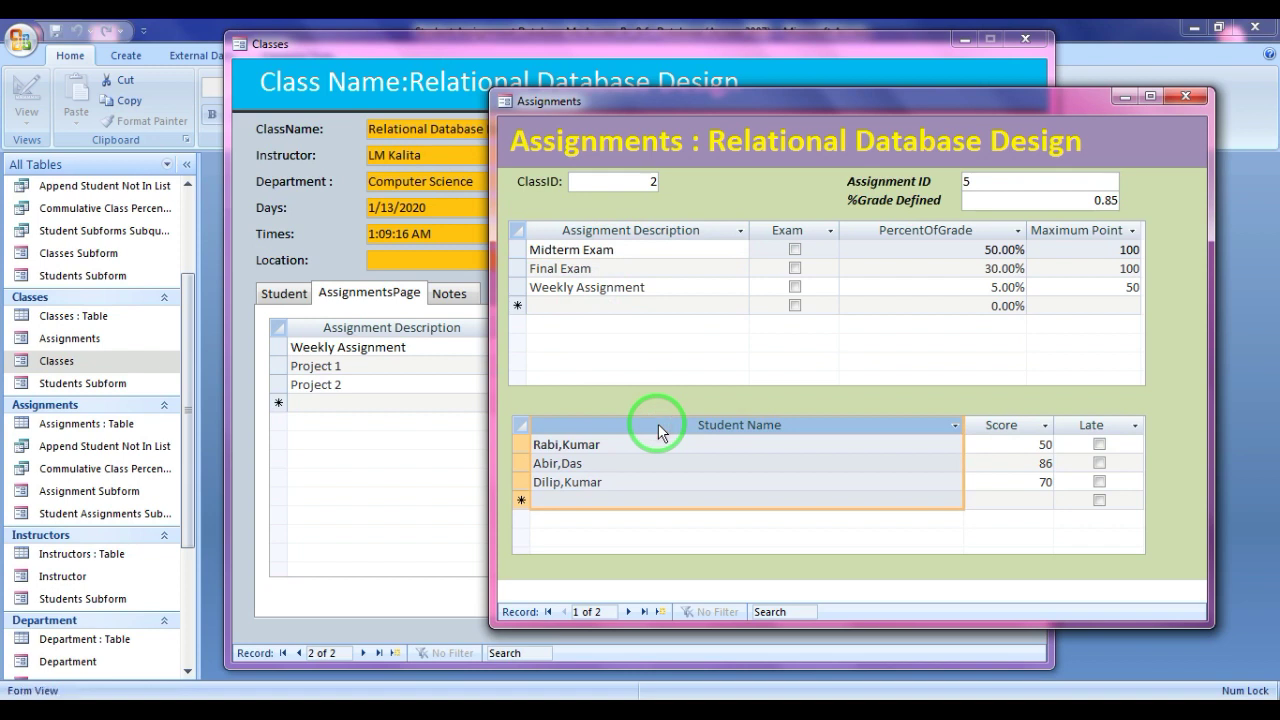
click(658, 428)
click(1186, 95)
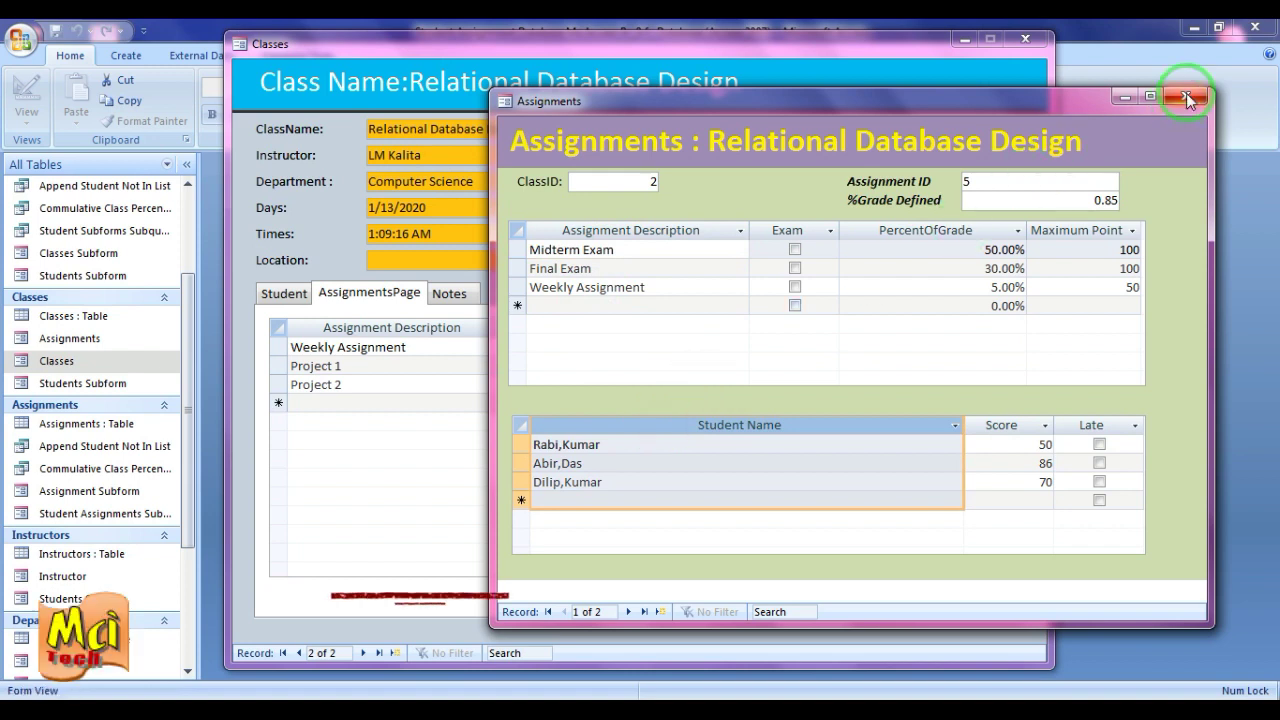
- Compare the student lists of the two classes and briefly view the student details for Relational Database Design
click(280, 293)
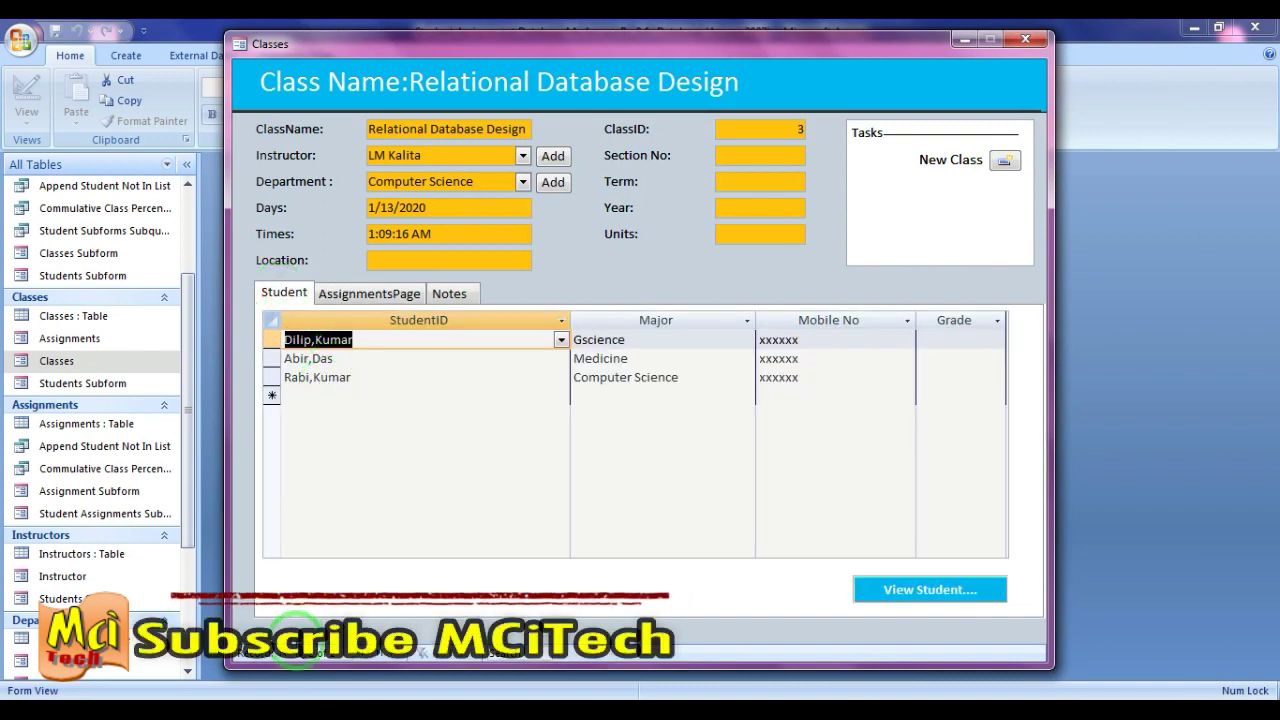
click(298, 652)
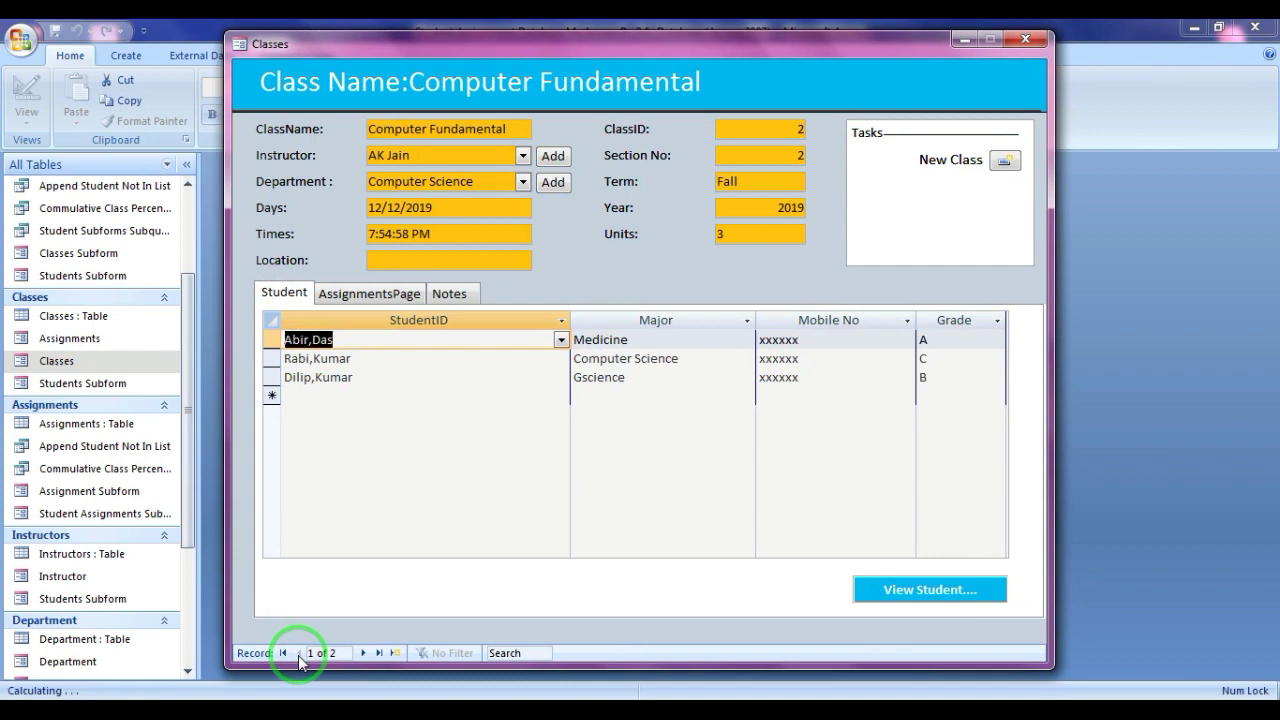
click(362, 652)
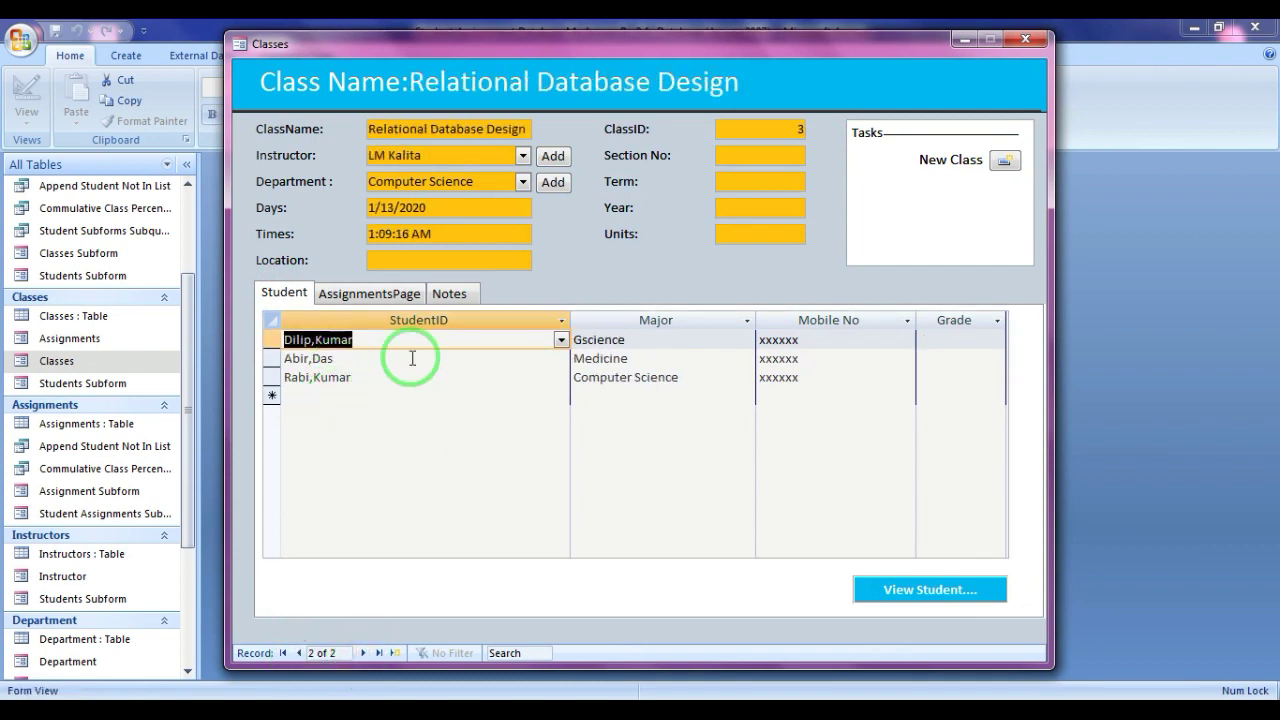
click(891, 588)
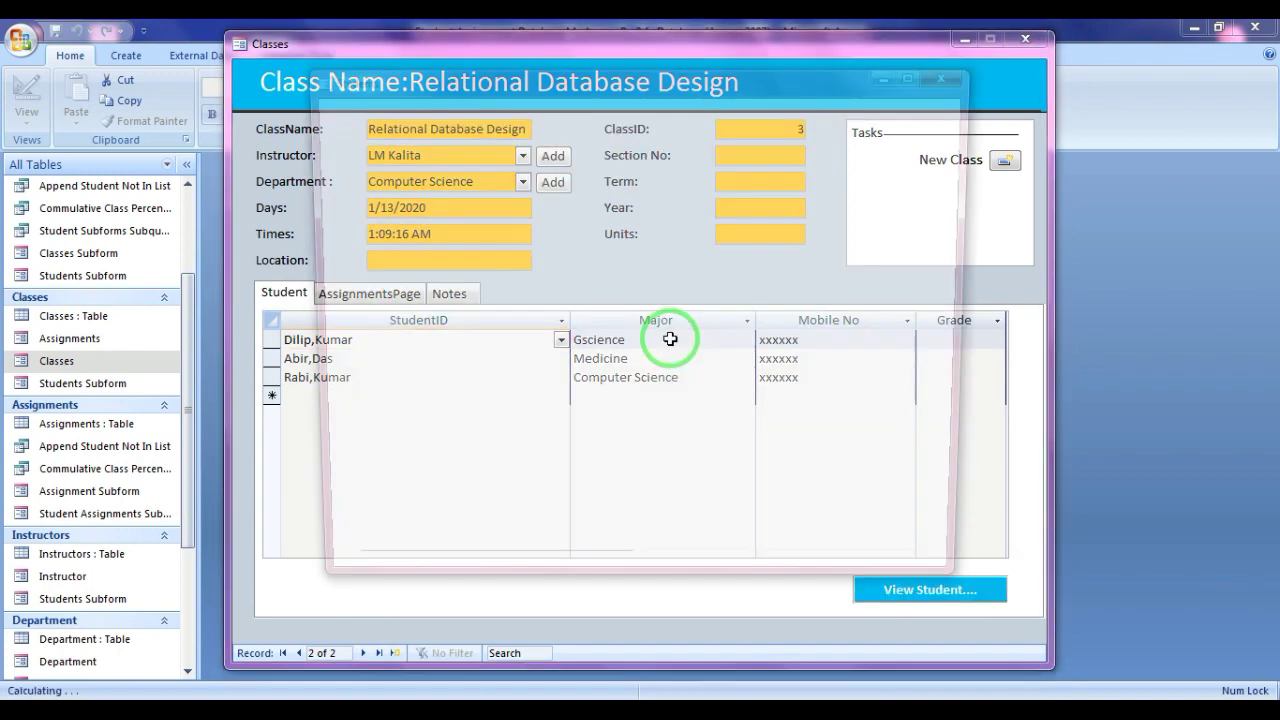
click(957, 74)
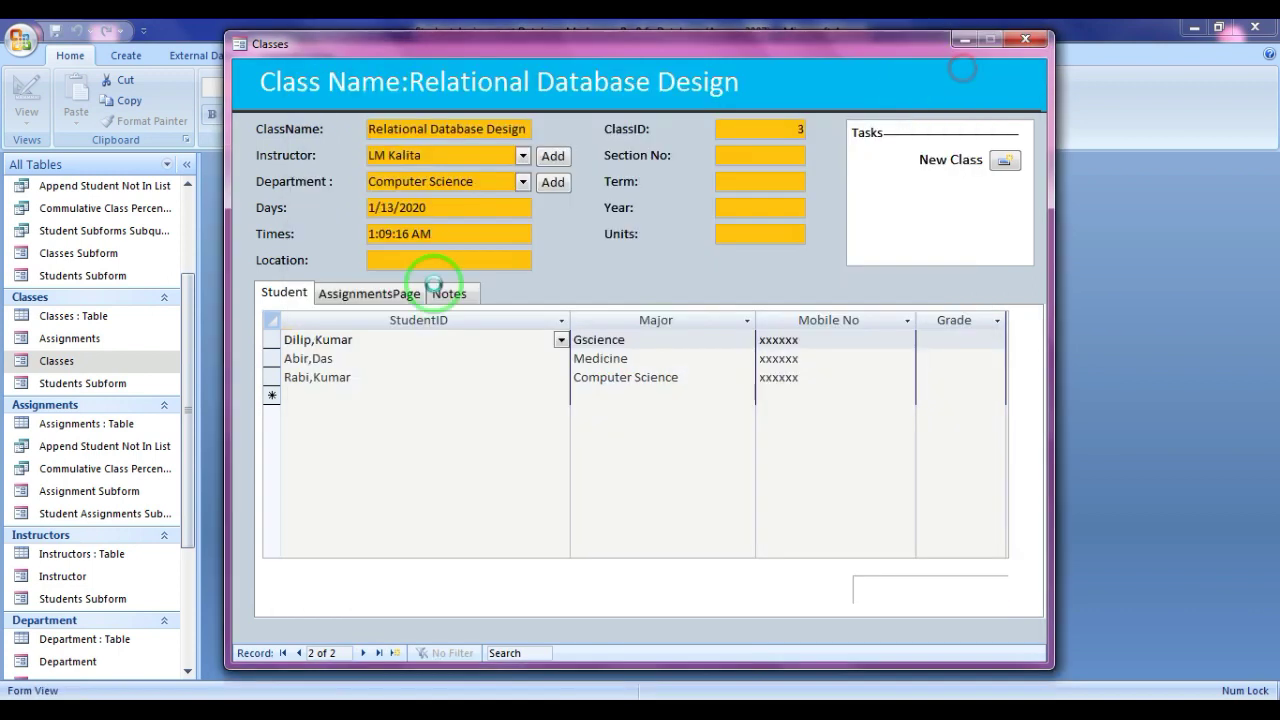
- View the Relational Database Design assignments again and switch the Assignments form to Design view
click(345, 294)
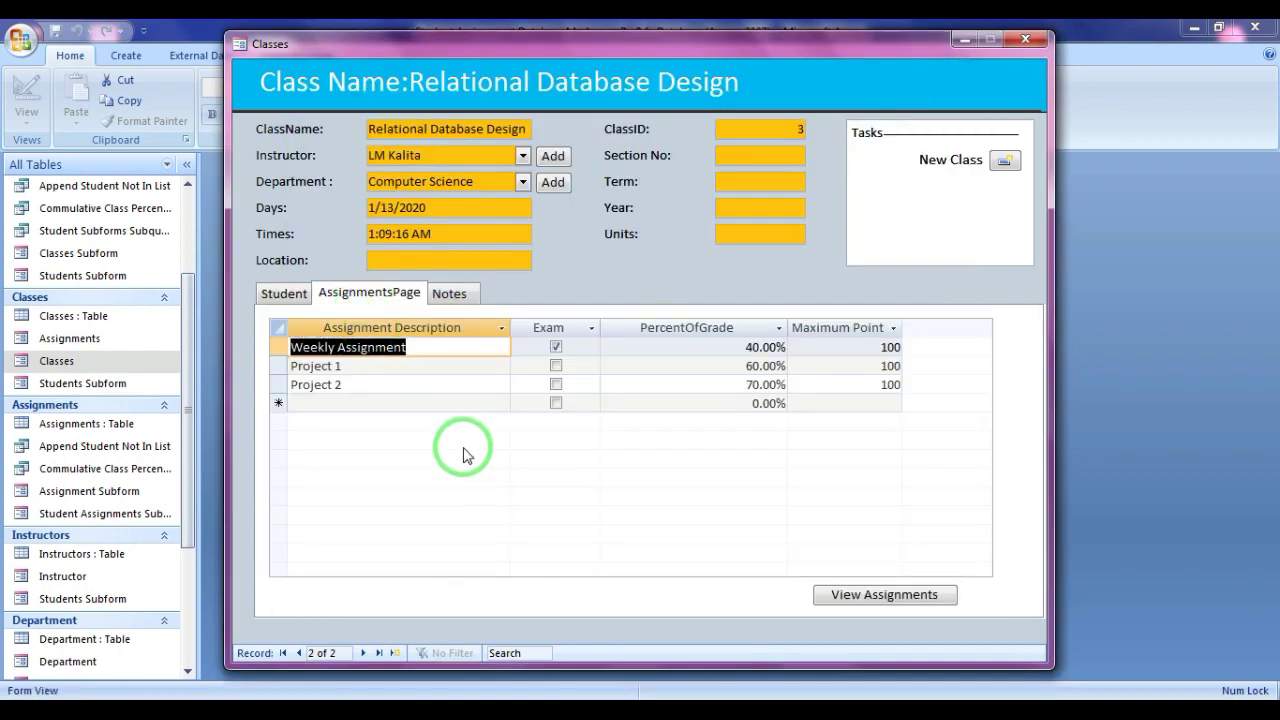
click(849, 594)
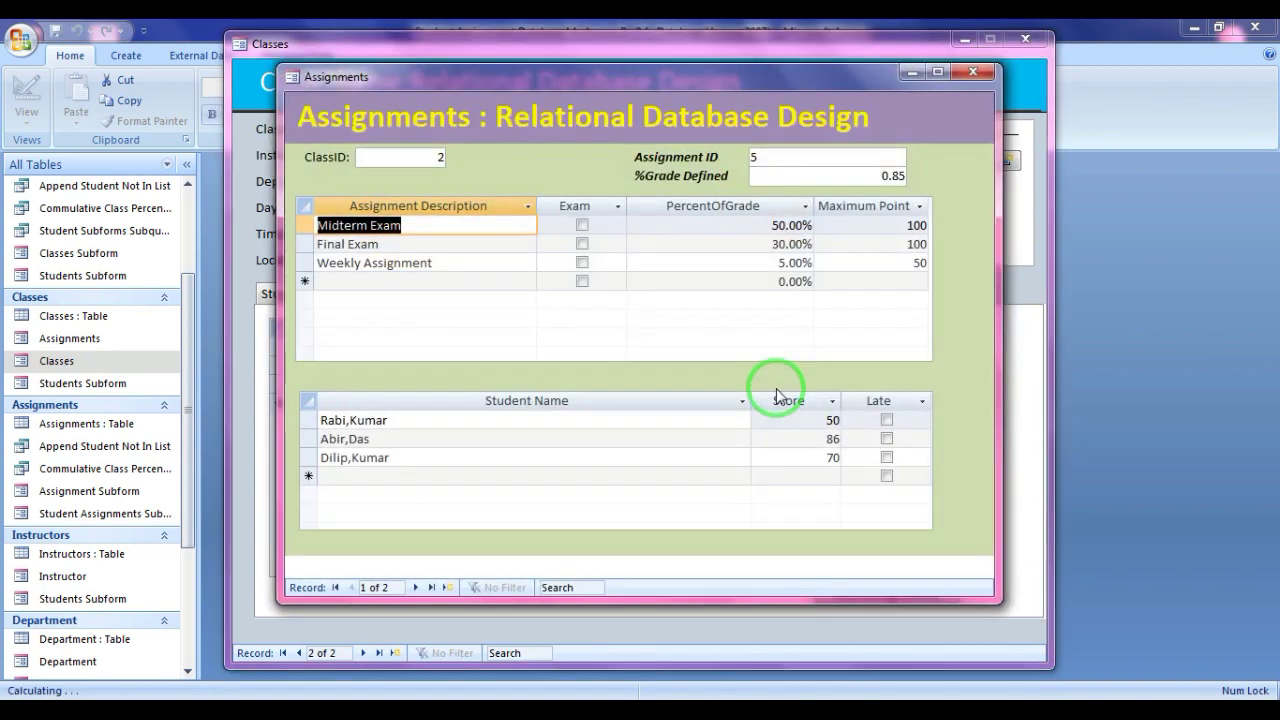
drag(531, 73, 643, 86)
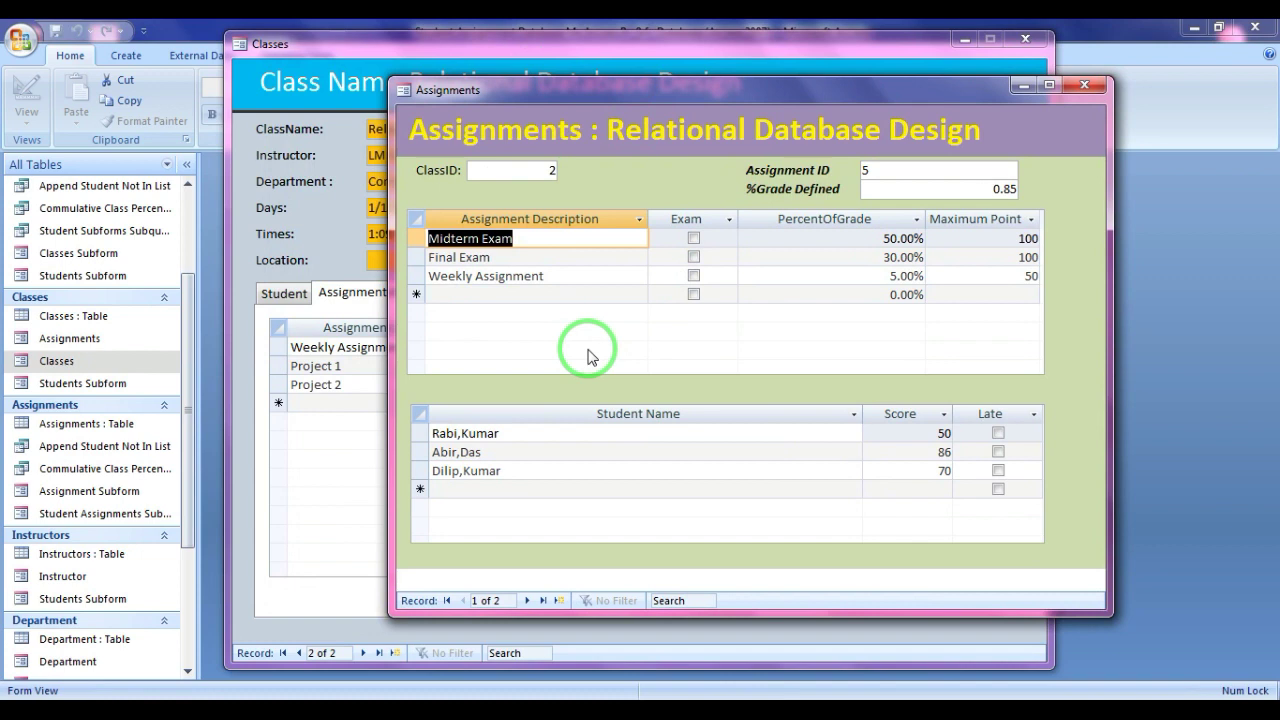
right_click(613, 165)
click(665, 217)
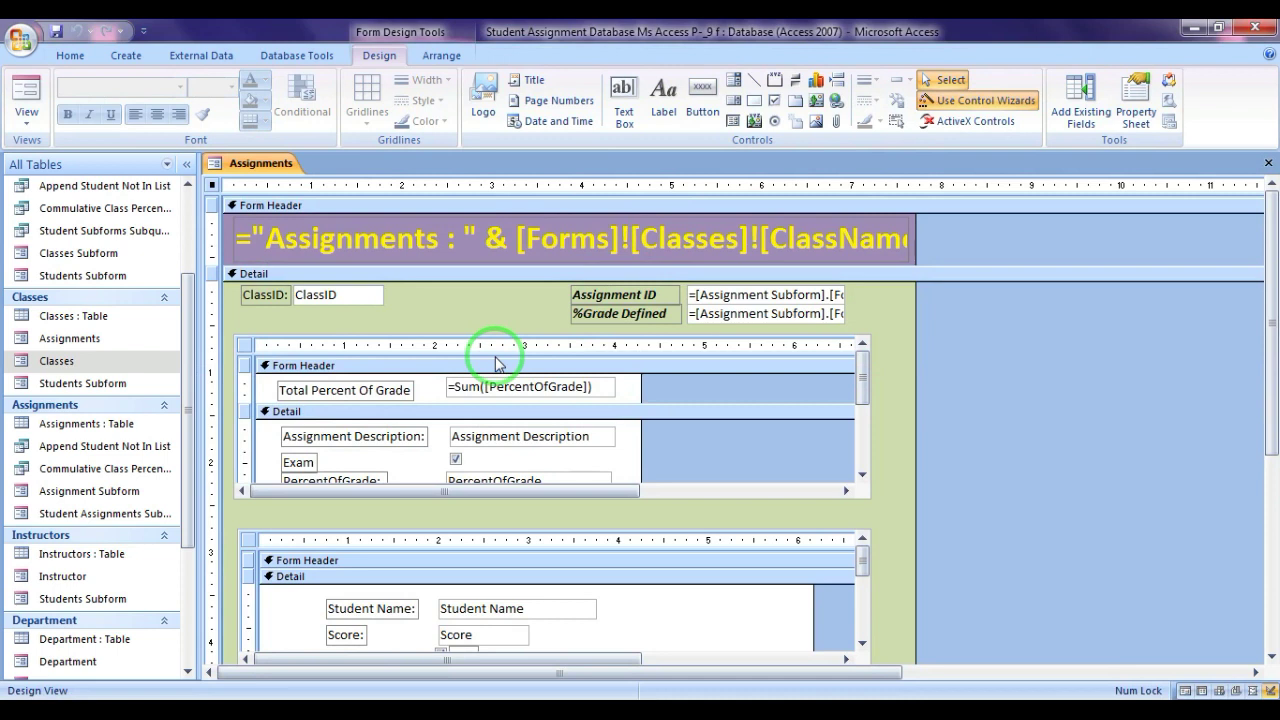
- Check the link master and child fields of the Assignment Subform and Assignment Results Subform, plus the latter's format properties
double_click(308, 338)
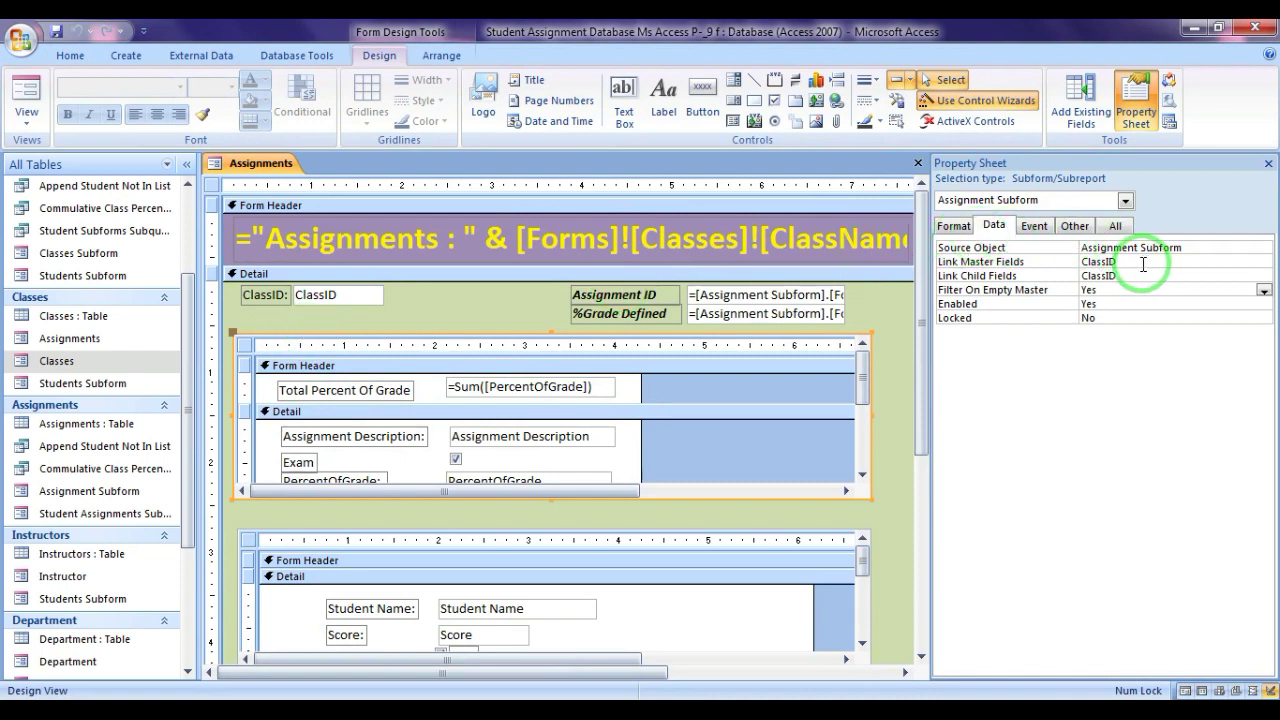
click(562, 531)
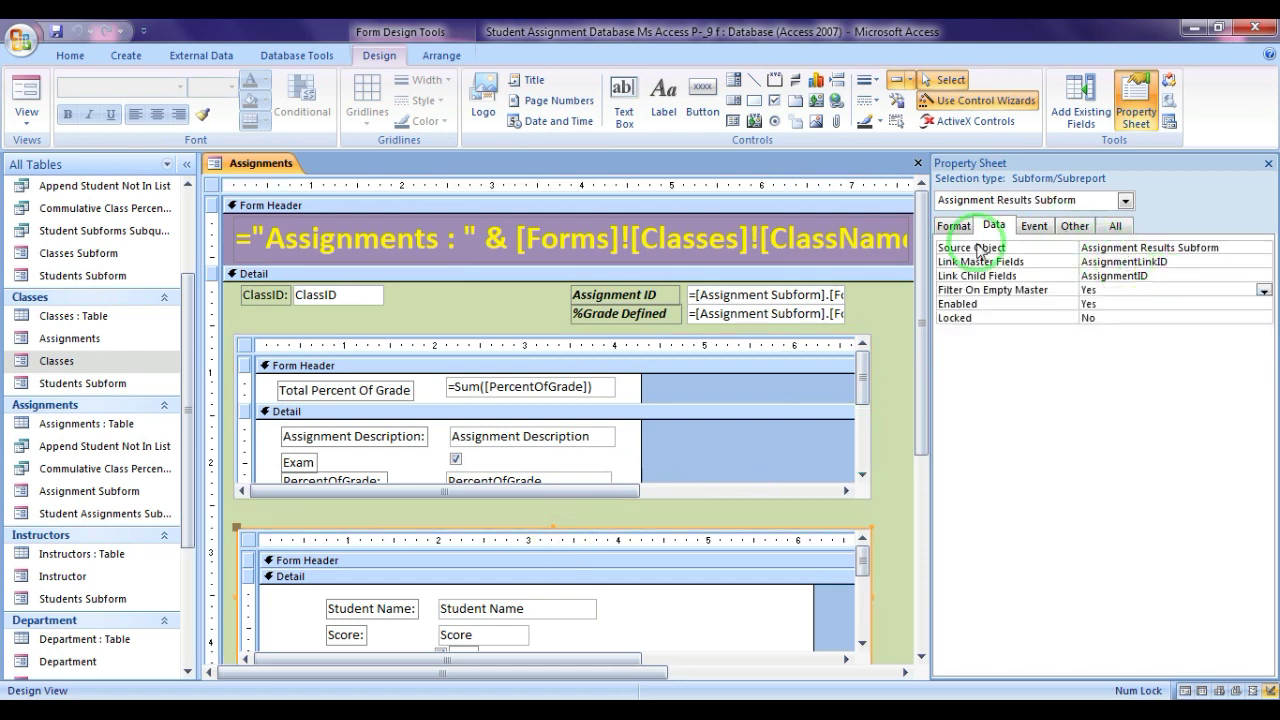
click(954, 225)
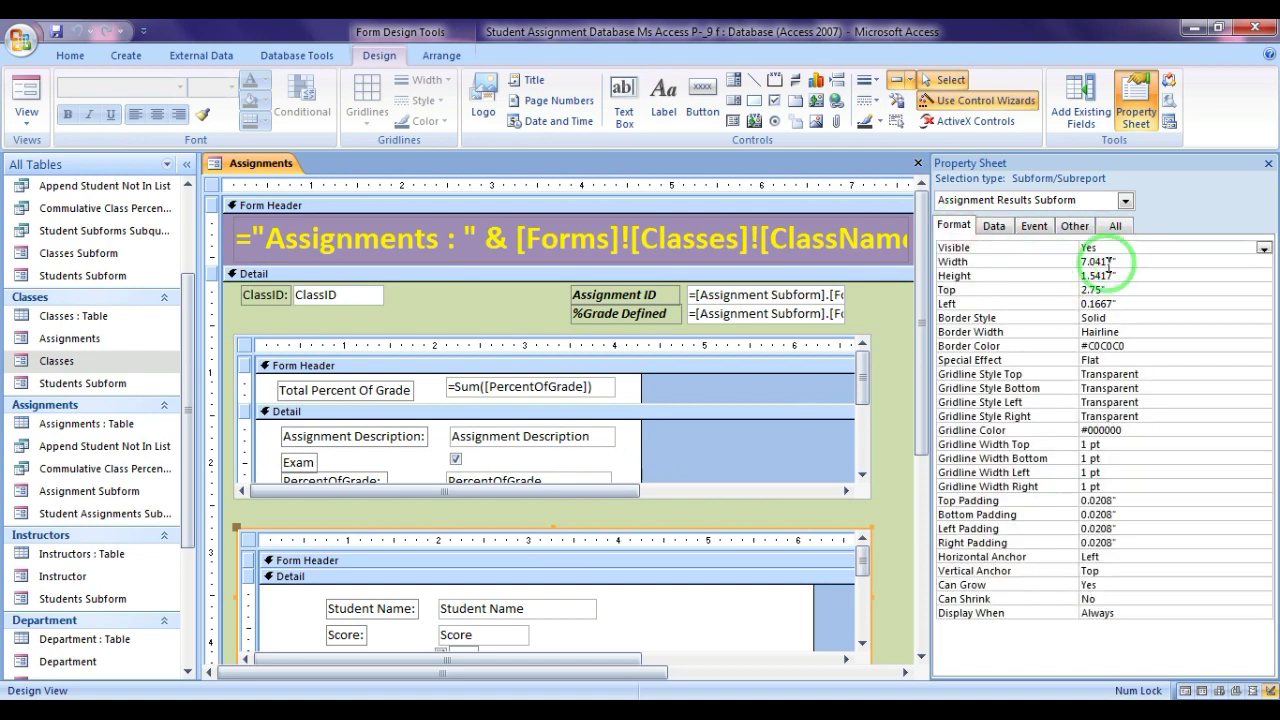
- Examine the SQL behind the Assignment Results Subform's record source, close the Query Builder, and check the Assignment Subform's record source
click(246, 541)
click(248, 541)
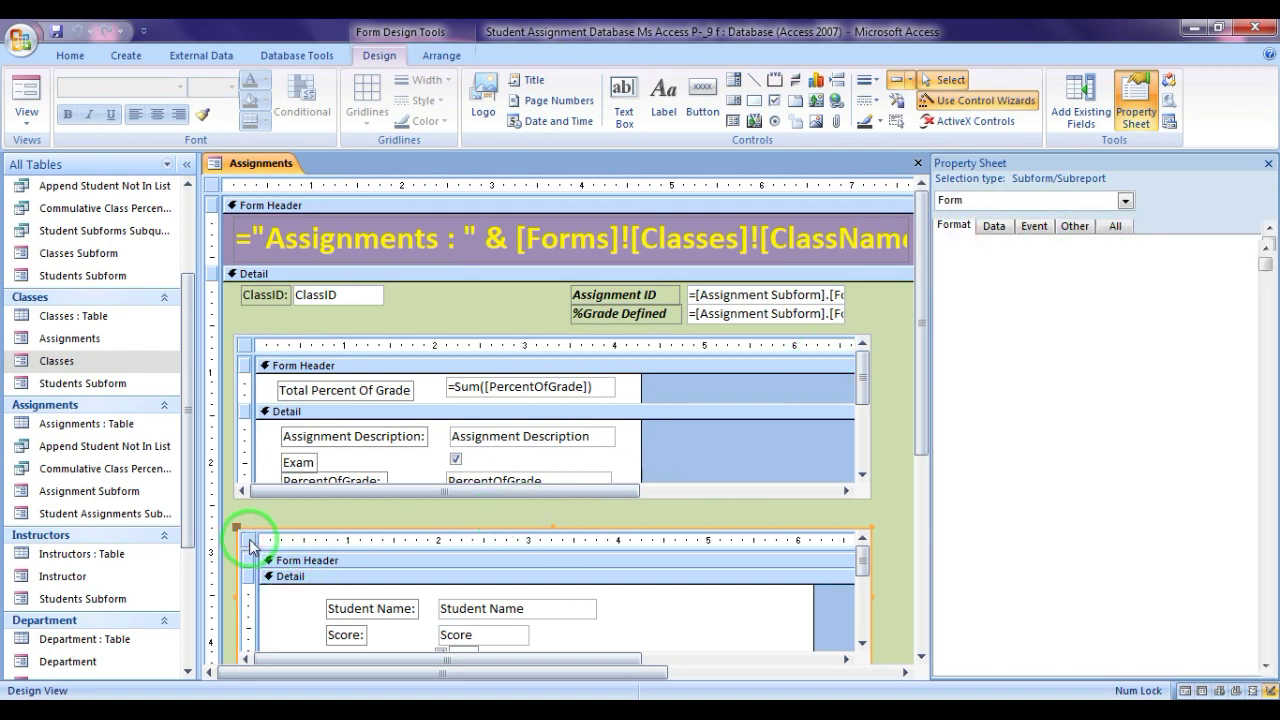
click(994, 225)
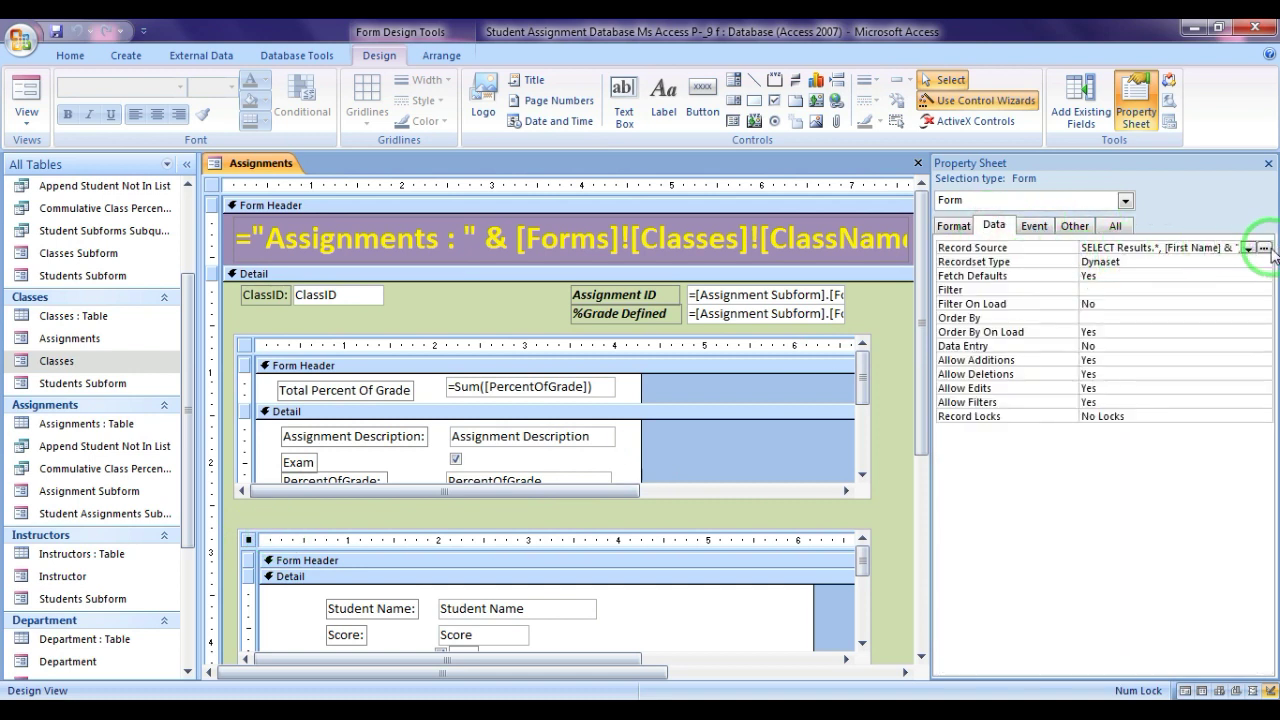
click(1264, 247)
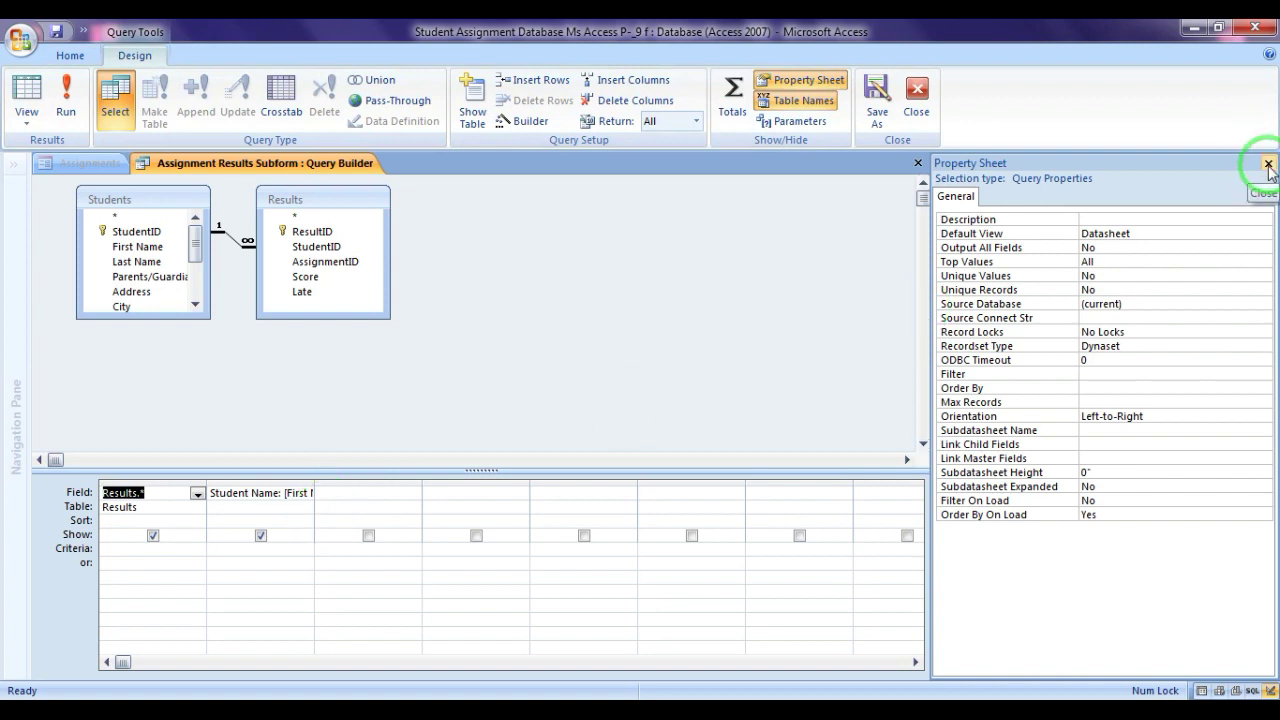
click(26, 115)
click(70, 277)
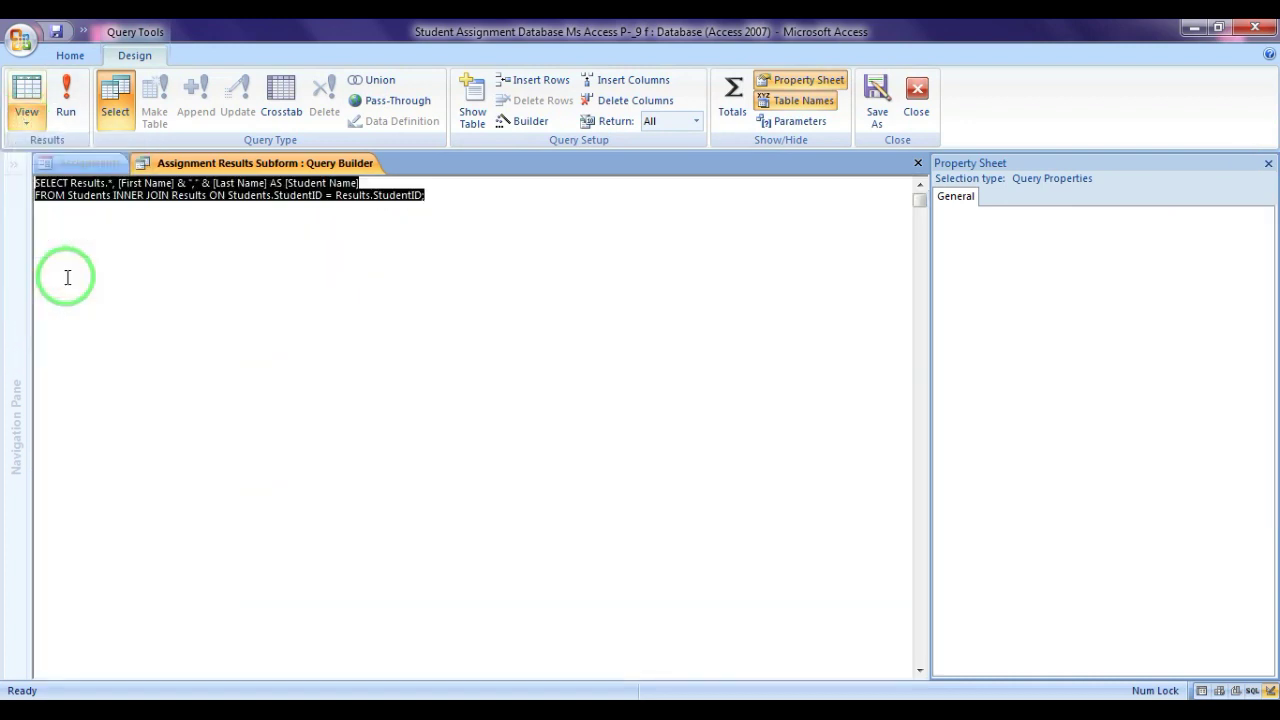
click(355, 224)
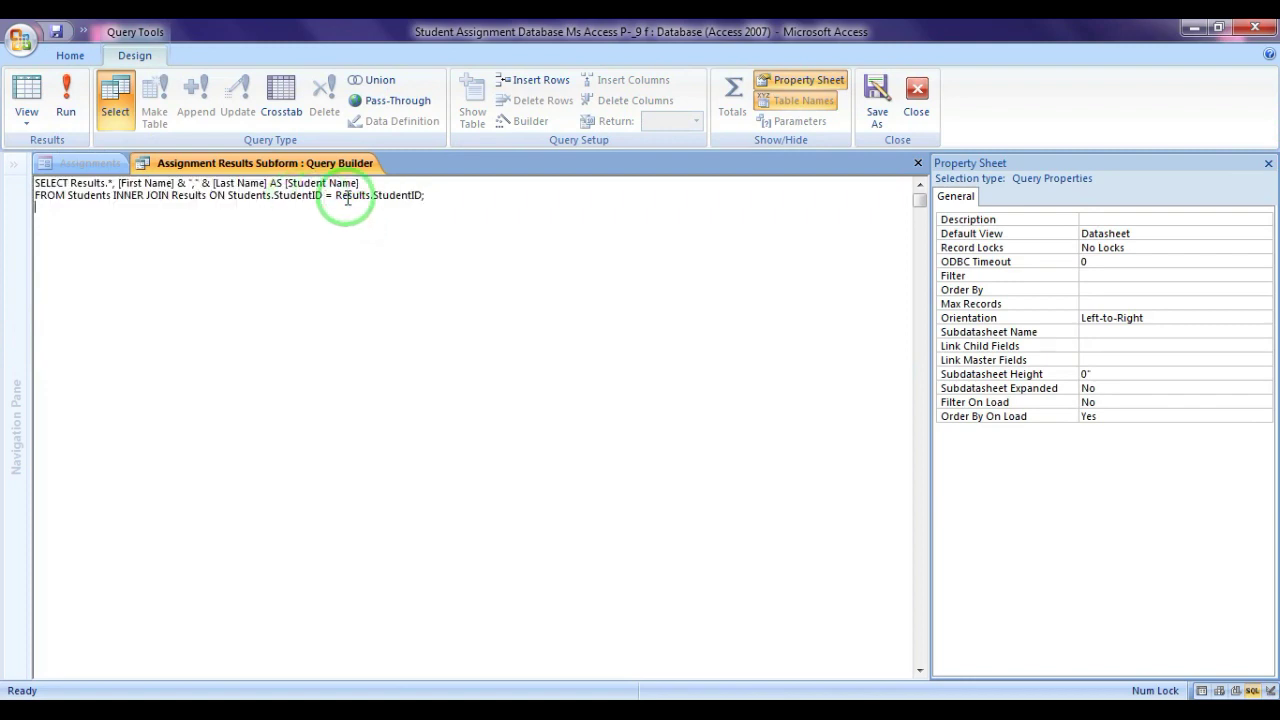
click(1267, 163)
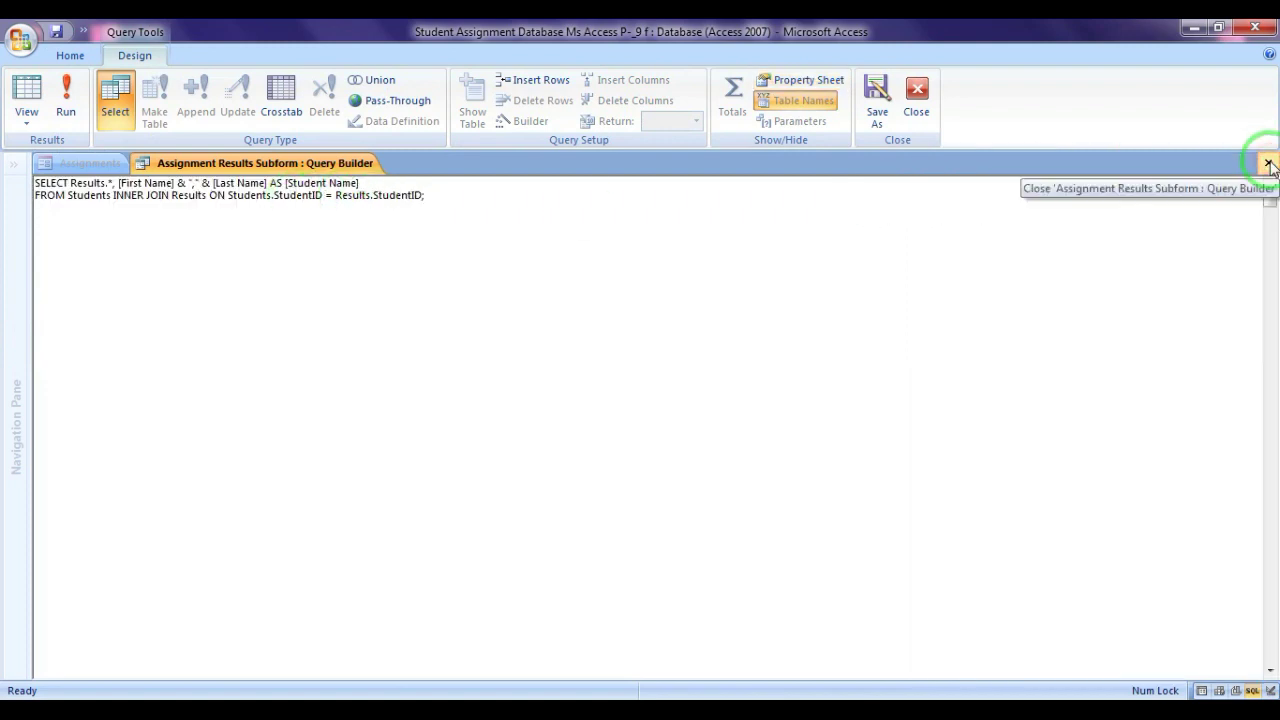
click(1266, 164)
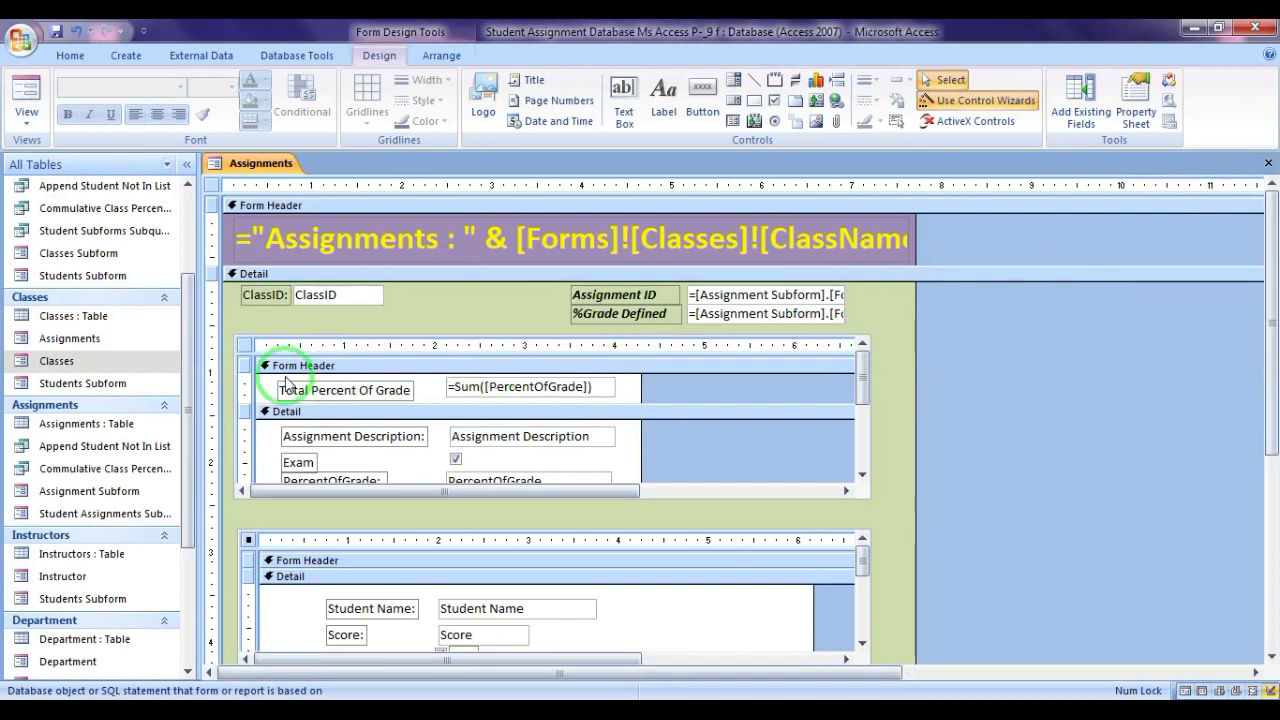
click(243, 345)
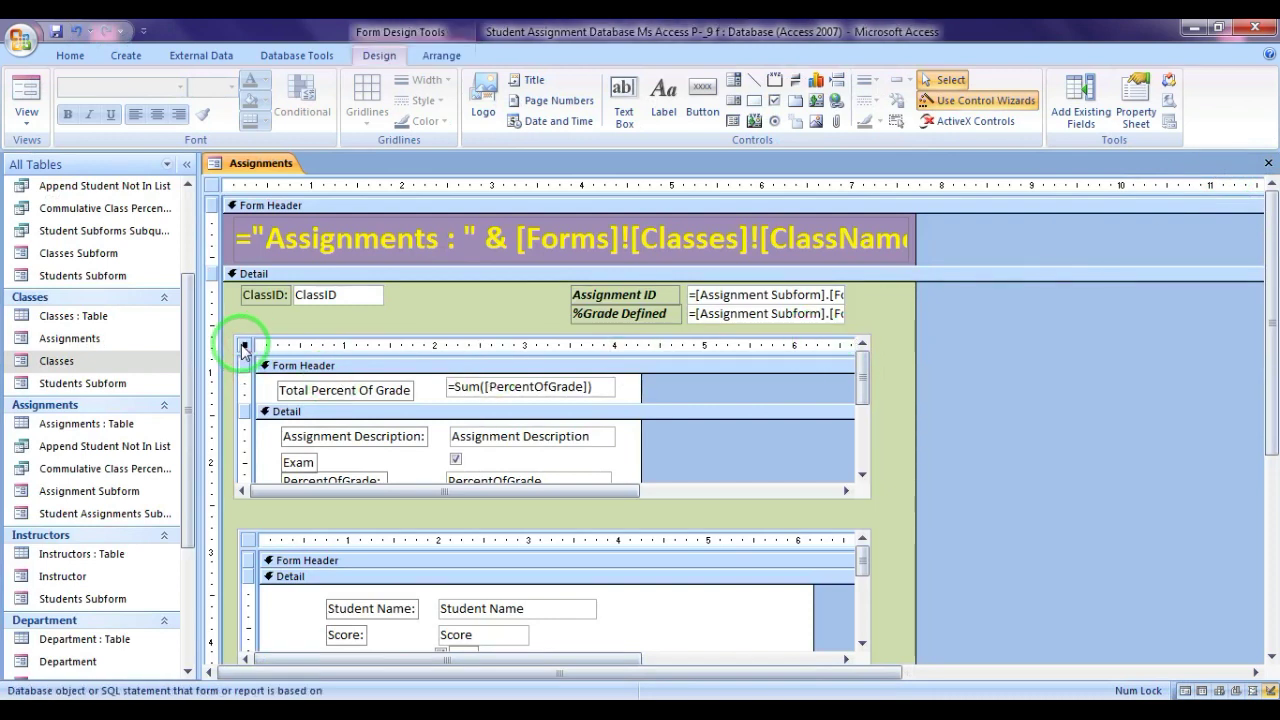
double_click(244, 346)
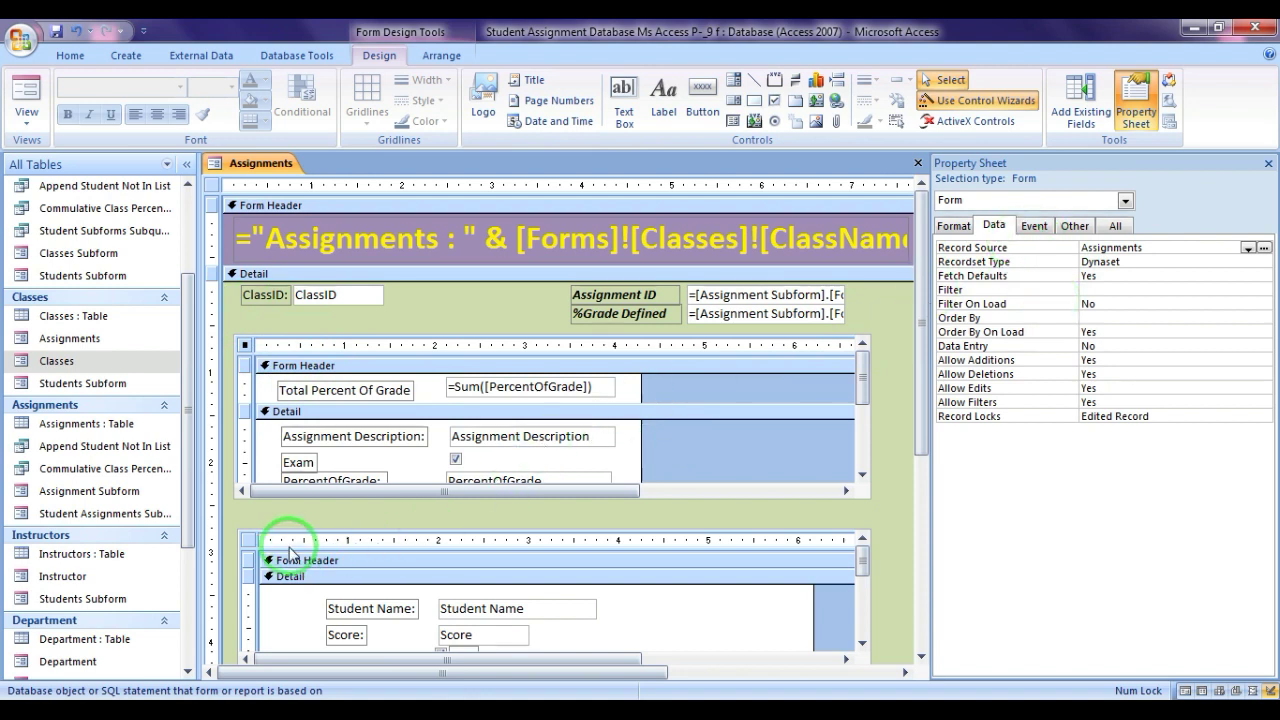
- Add AssignmentID from Results as a hidden column in the Assignment Results Subform's record source query, and preview it as a datasheet
click(248, 549)
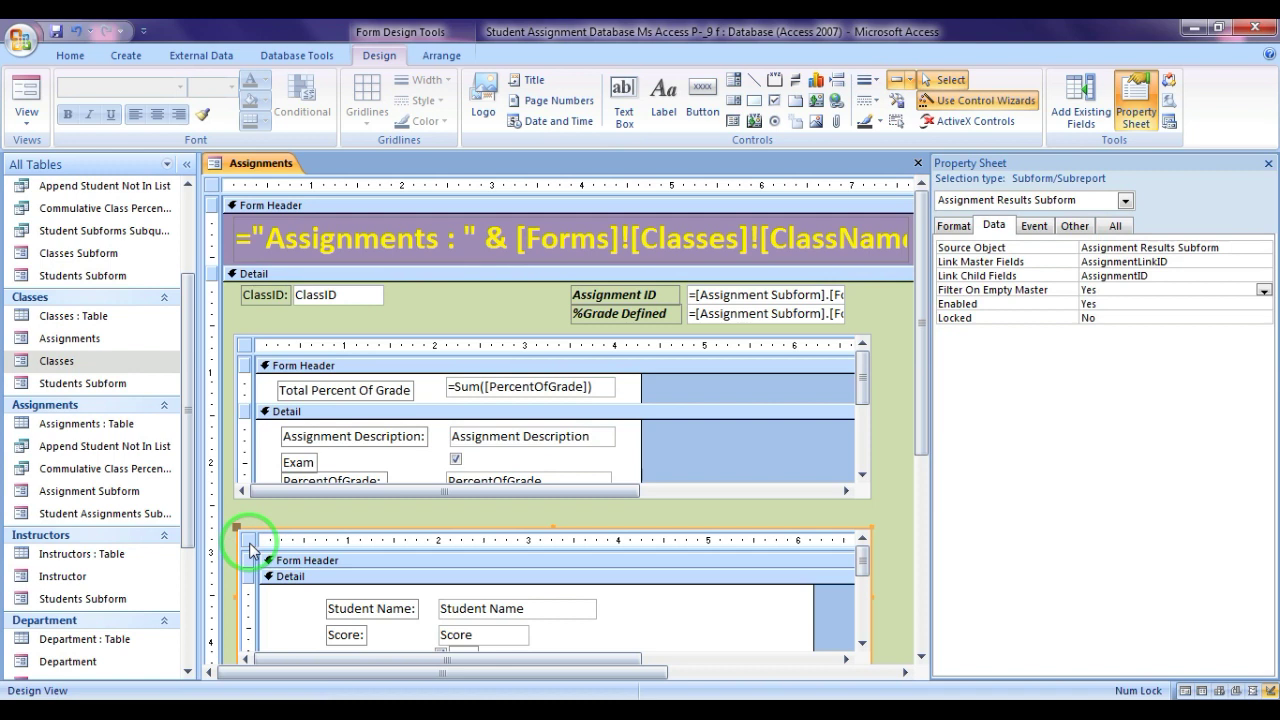
click(251, 543)
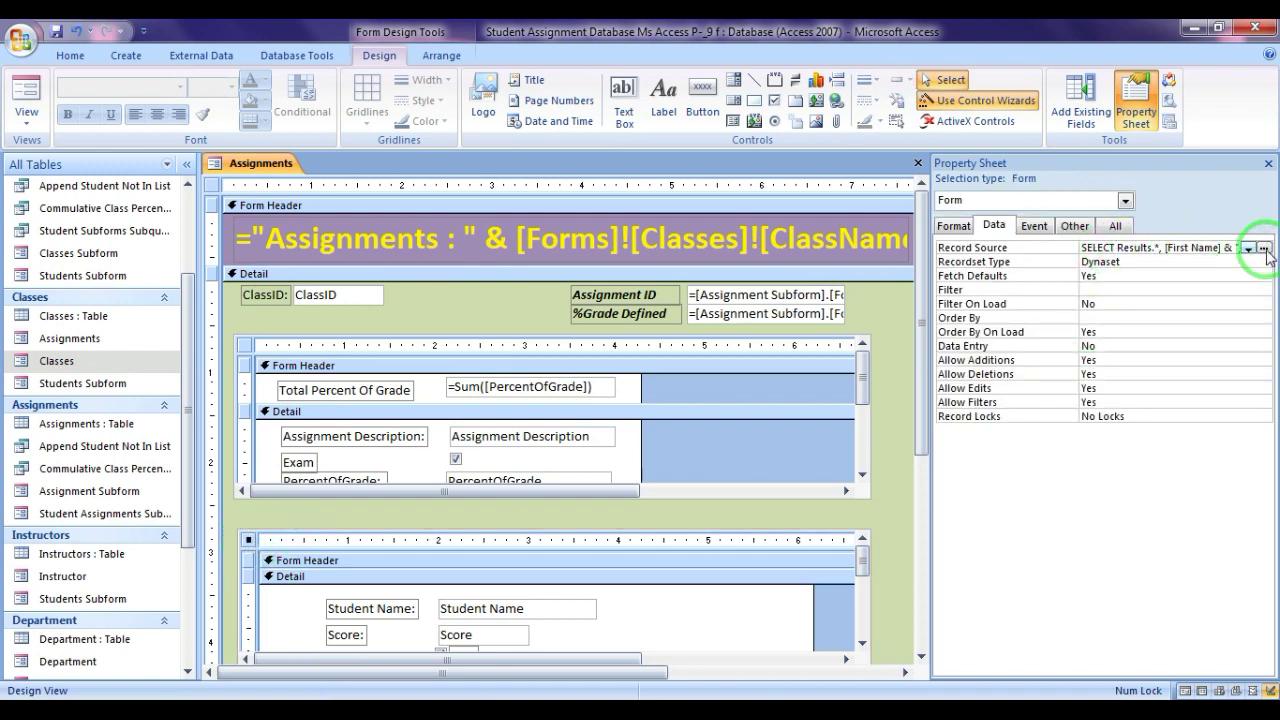
click(1264, 249)
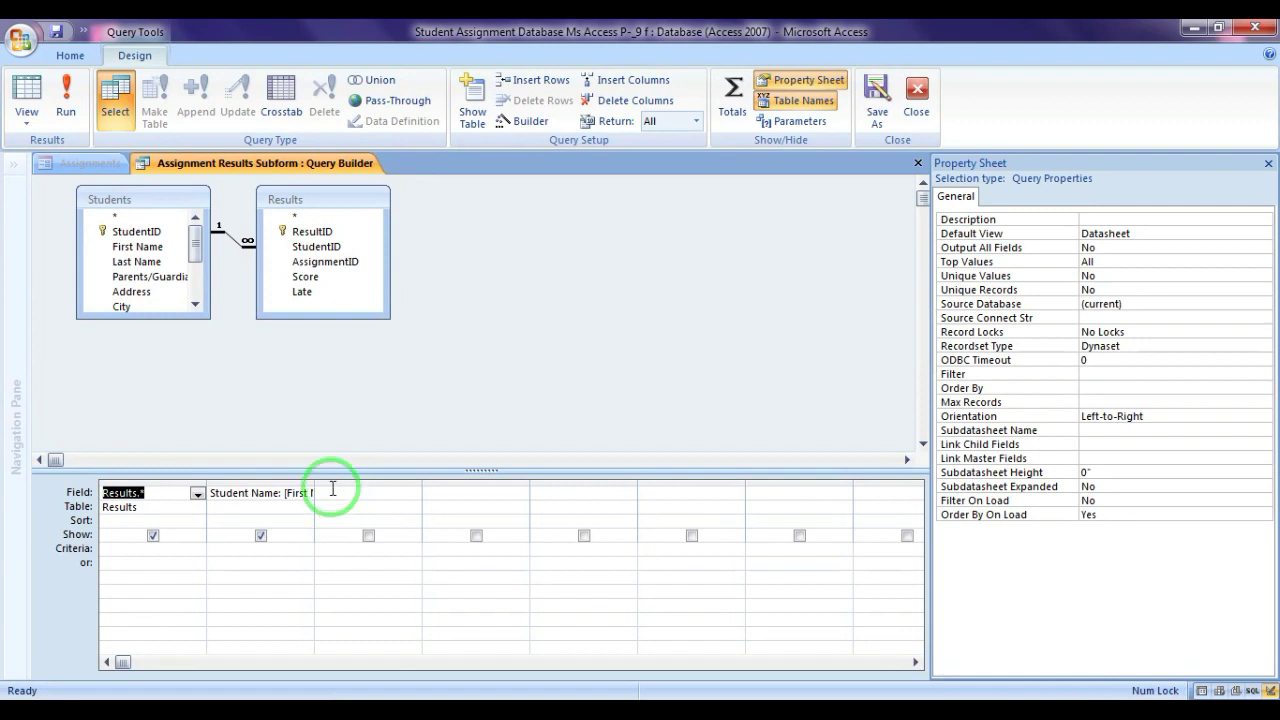
click(338, 264)
drag(338, 270, 362, 491)
click(368, 530)
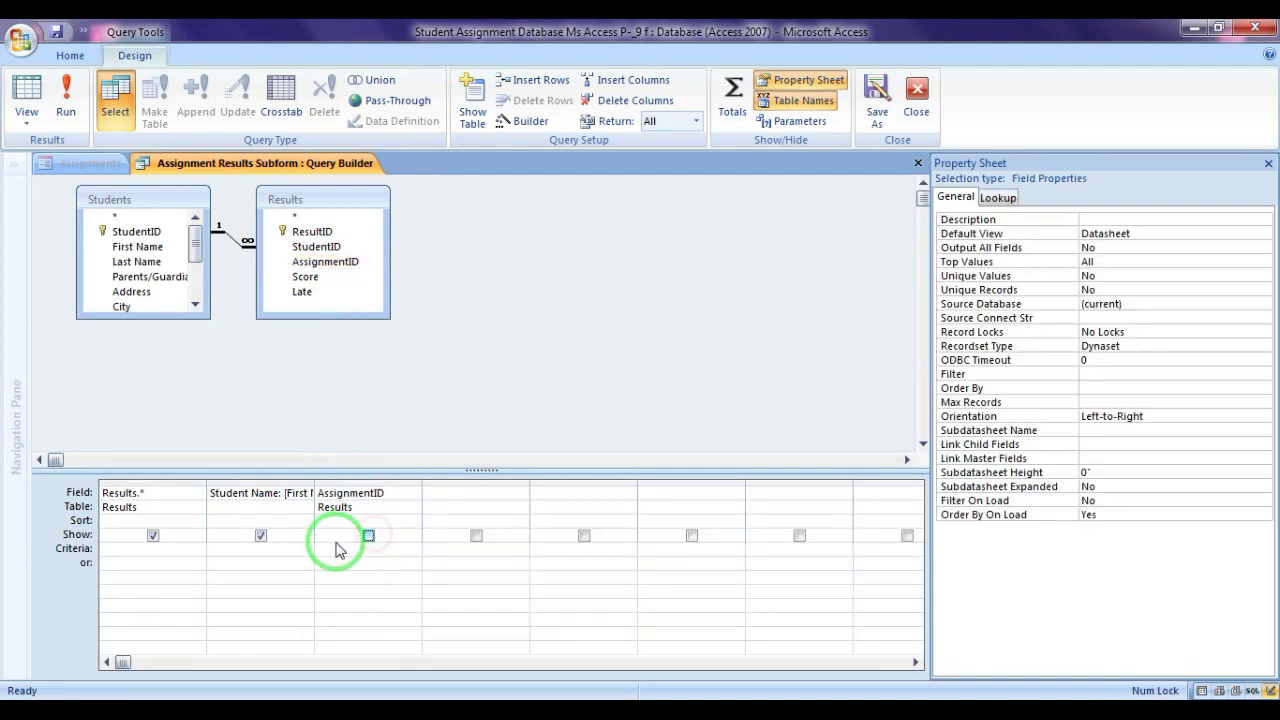
click(26, 92)
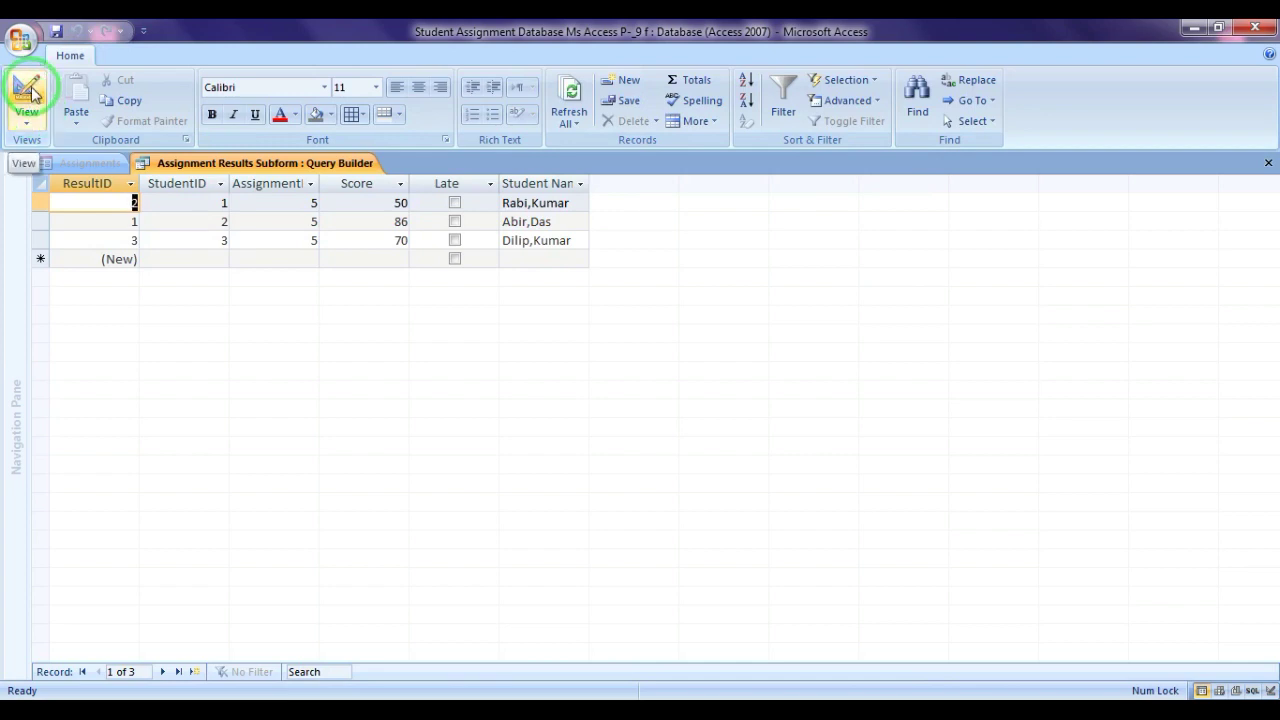
- Set the AssignmentID criterion in the subform's query to [forms]![Assignments]![AssignmentLinkID] and widen its column
click(27, 92)
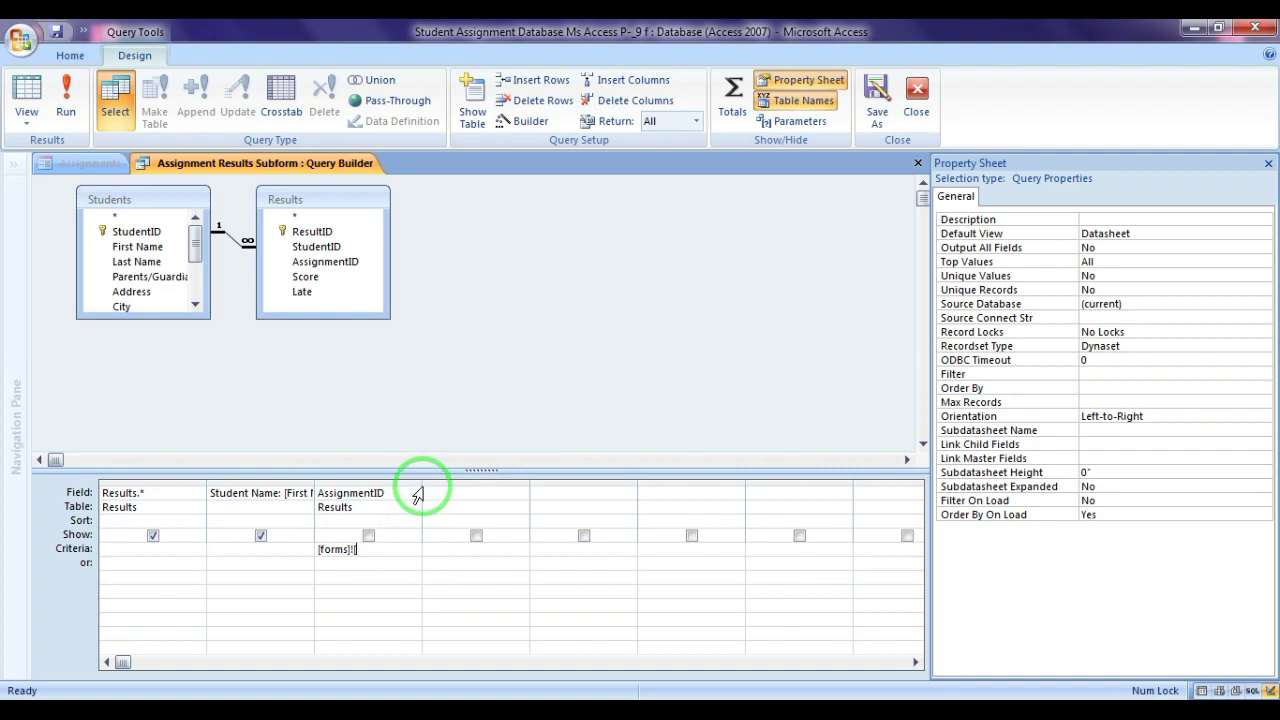
drag(522, 484, 522, 486)
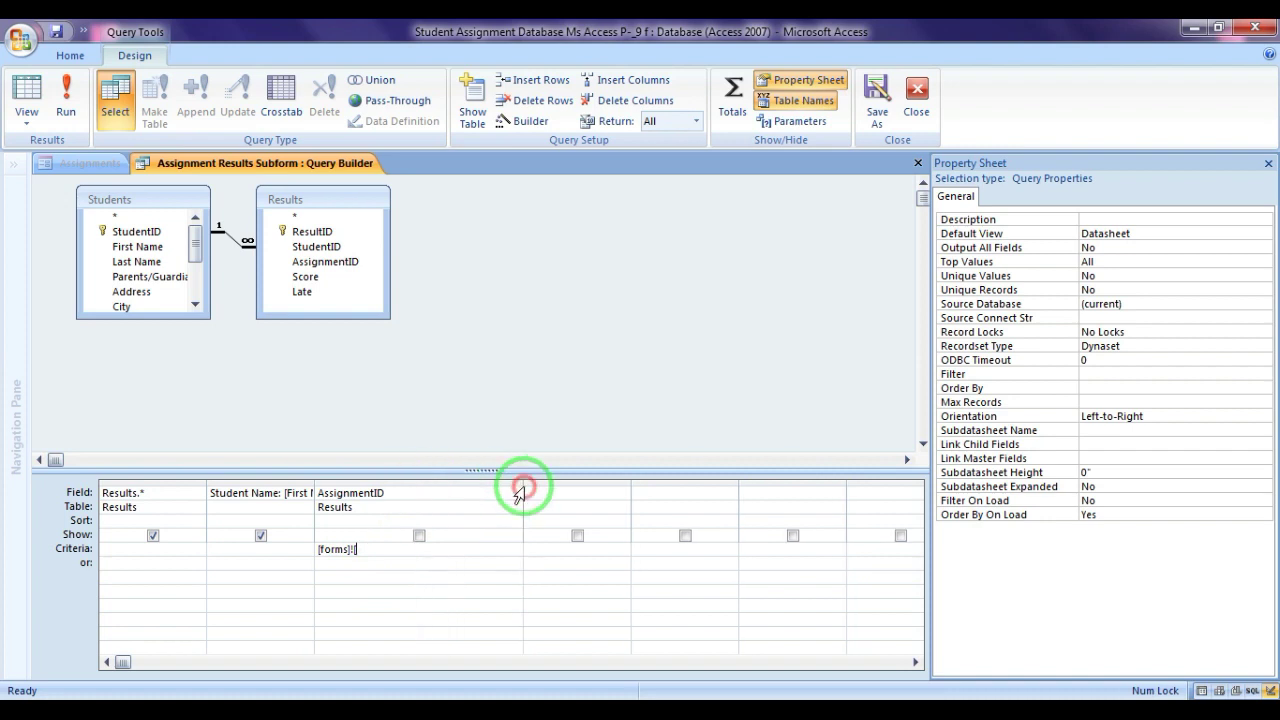
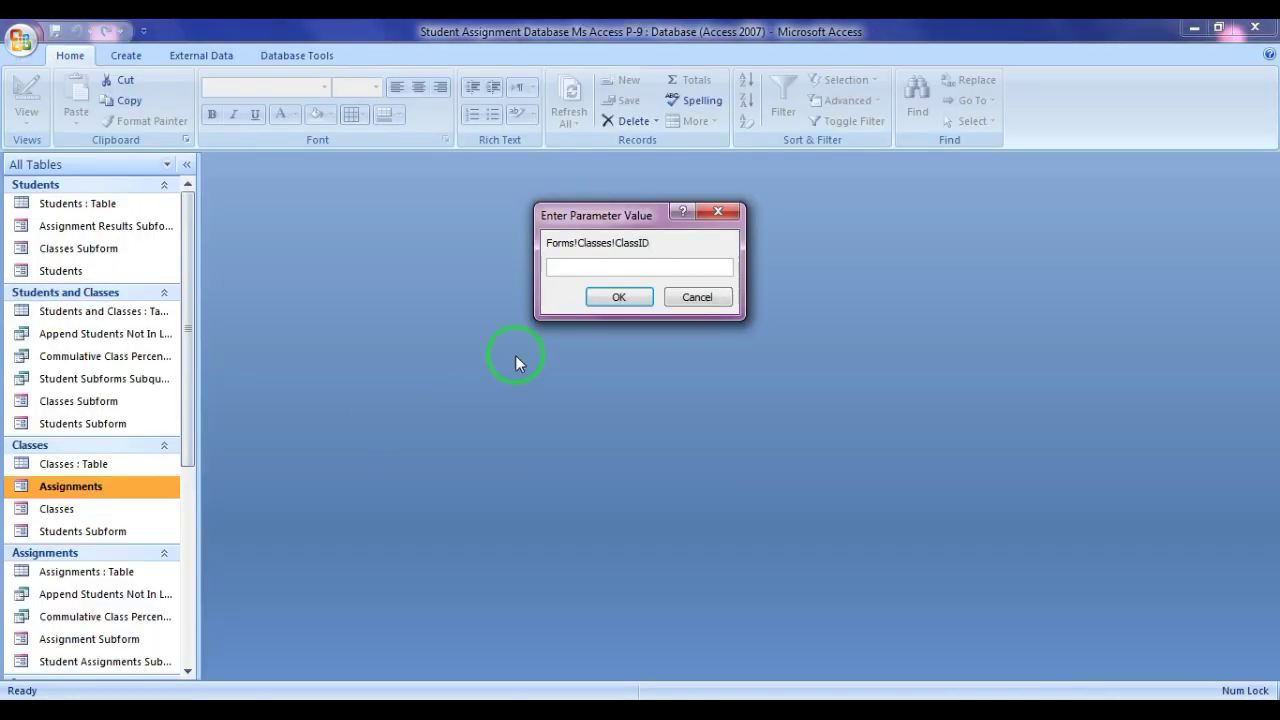
- Cancel the ClassID parameter request and open the Assignments form in Design view
click(680, 297)
double_click(86, 489)
right_click(88, 494)
click(179, 303)
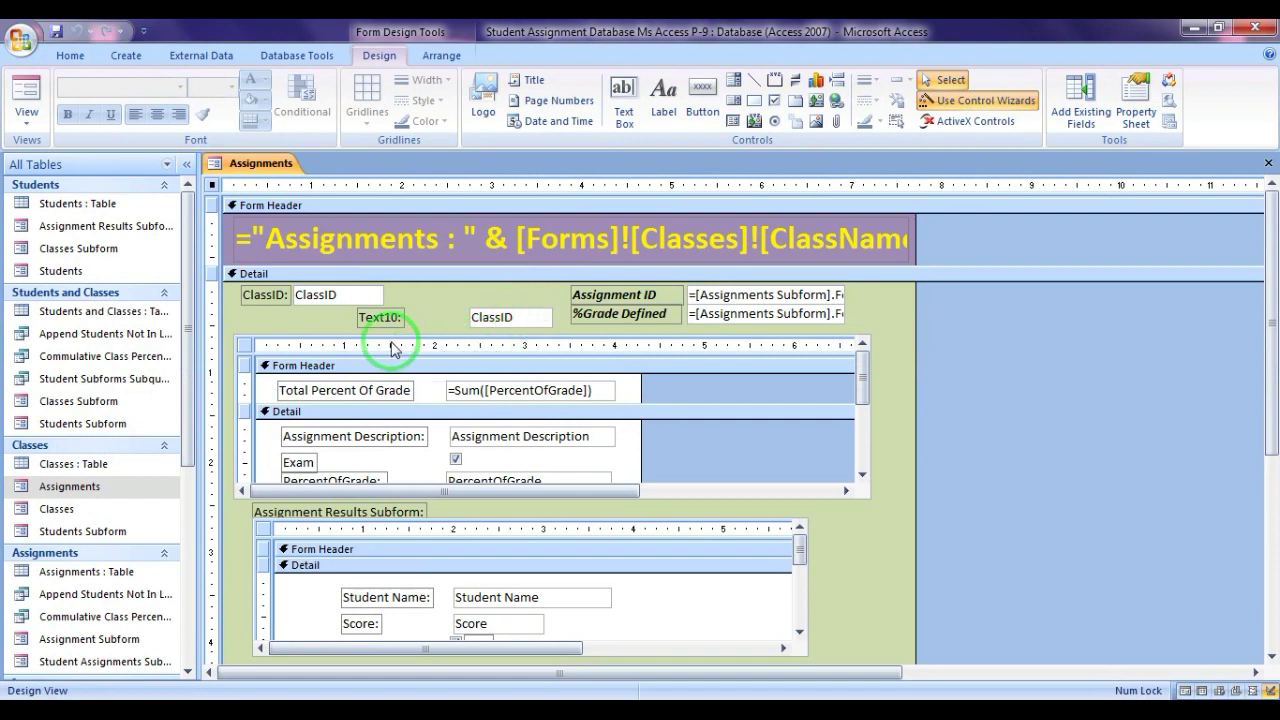
- Examine the full AssignmentID criterion in the Assignment Results Subform's record source query, then close the query and the form
click(244, 345)
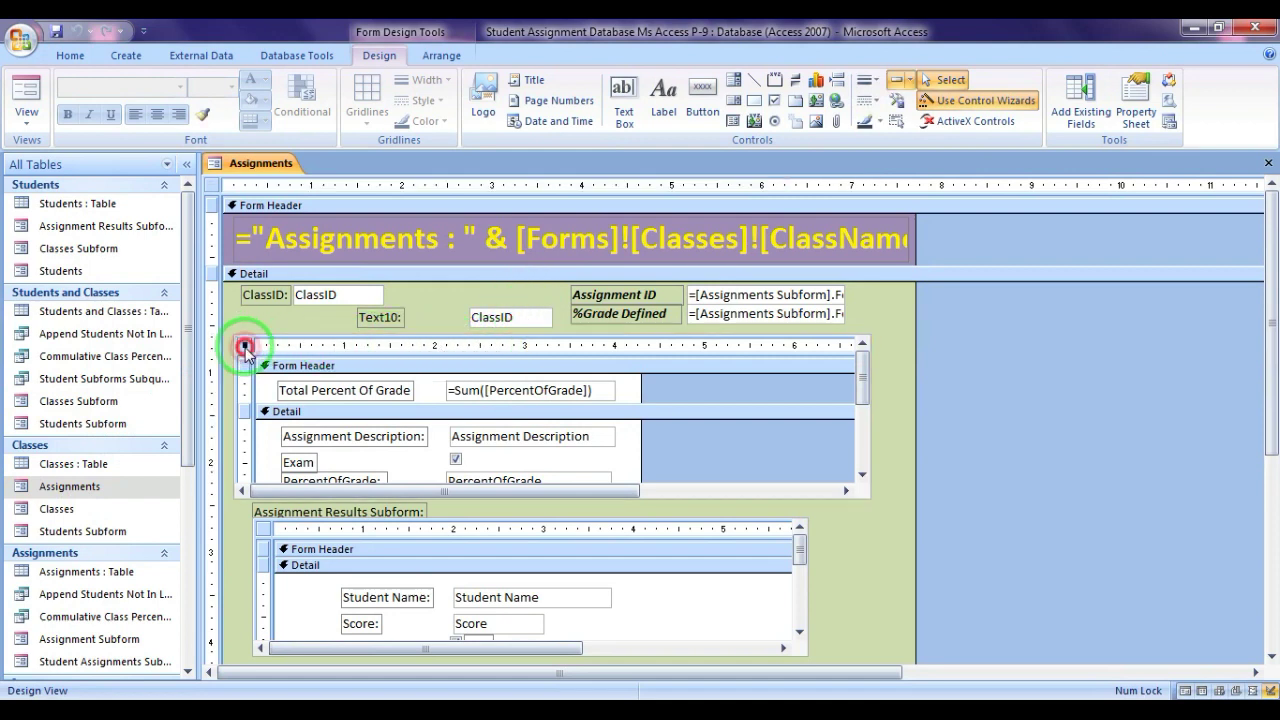
double_click(244, 345)
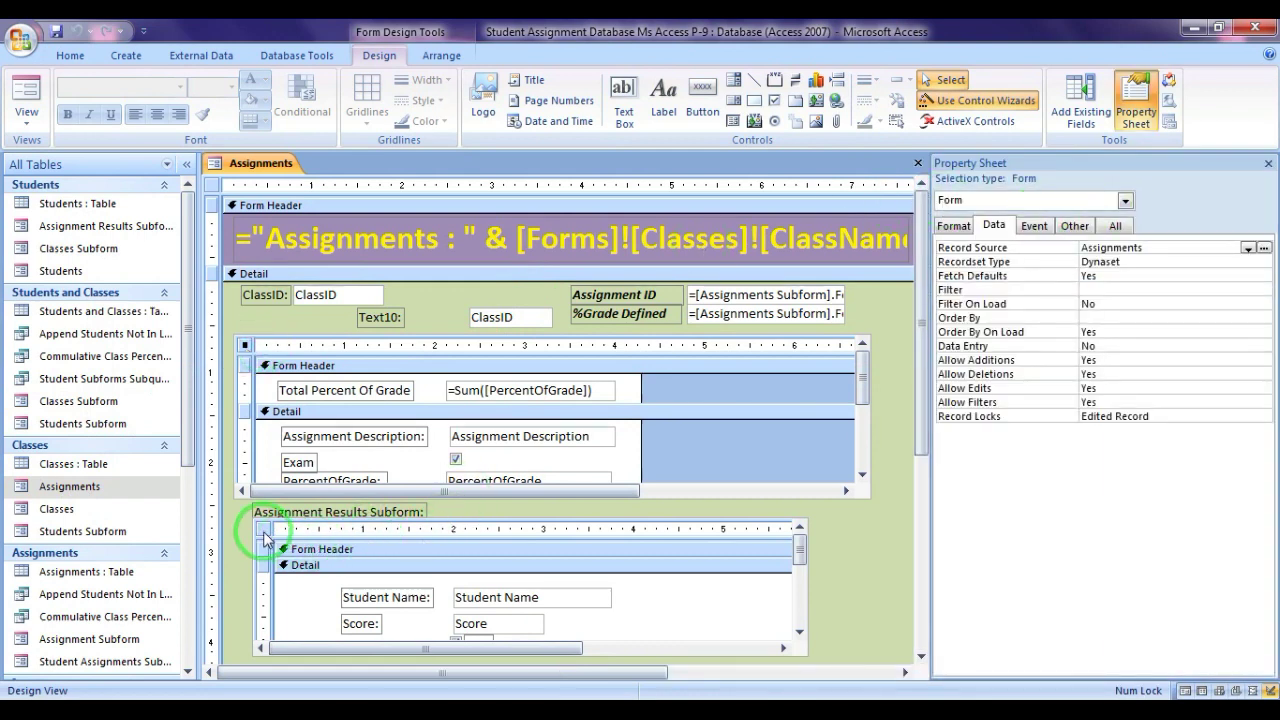
click(264, 538)
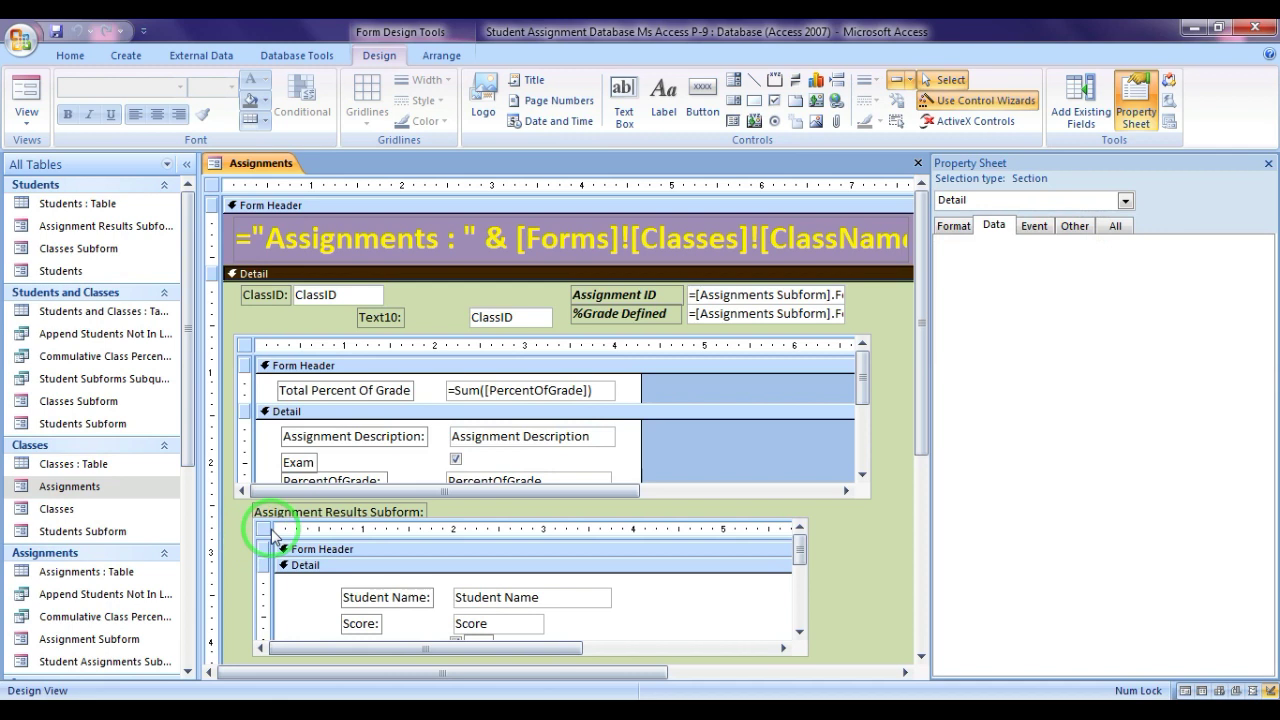
click(264, 530)
click(264, 530)
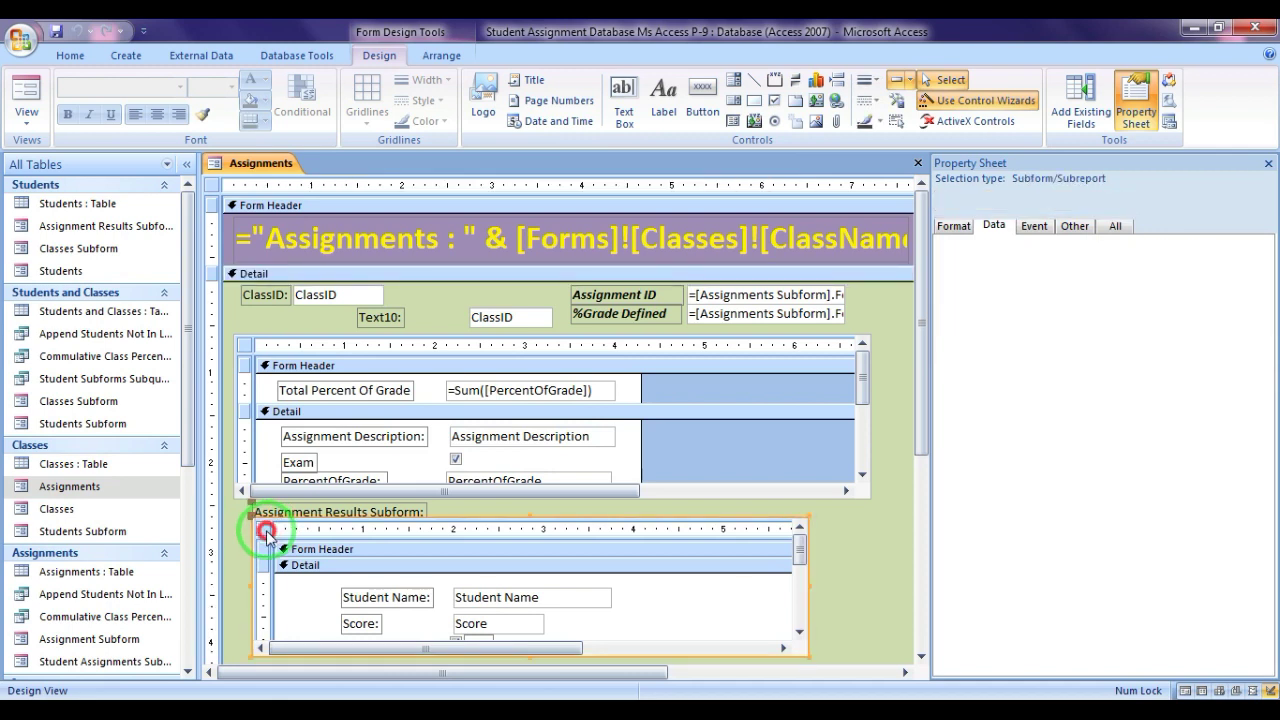
click(1248, 250)
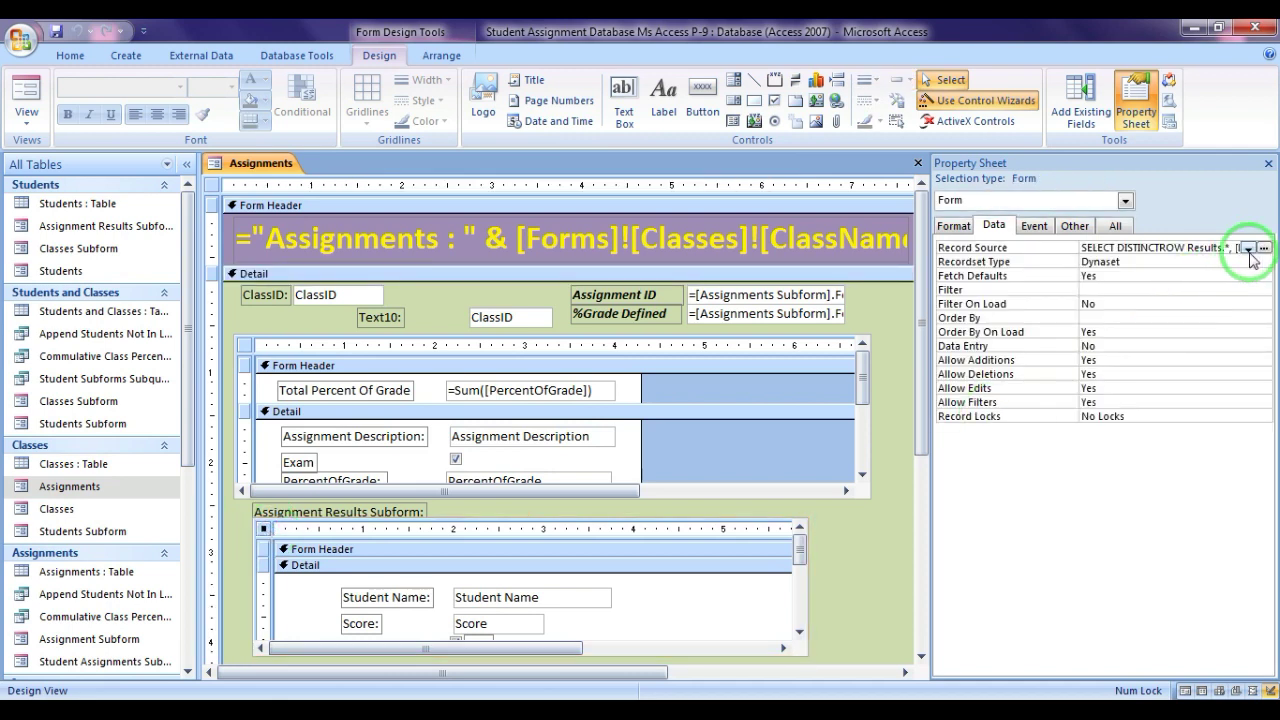
click(1263, 248)
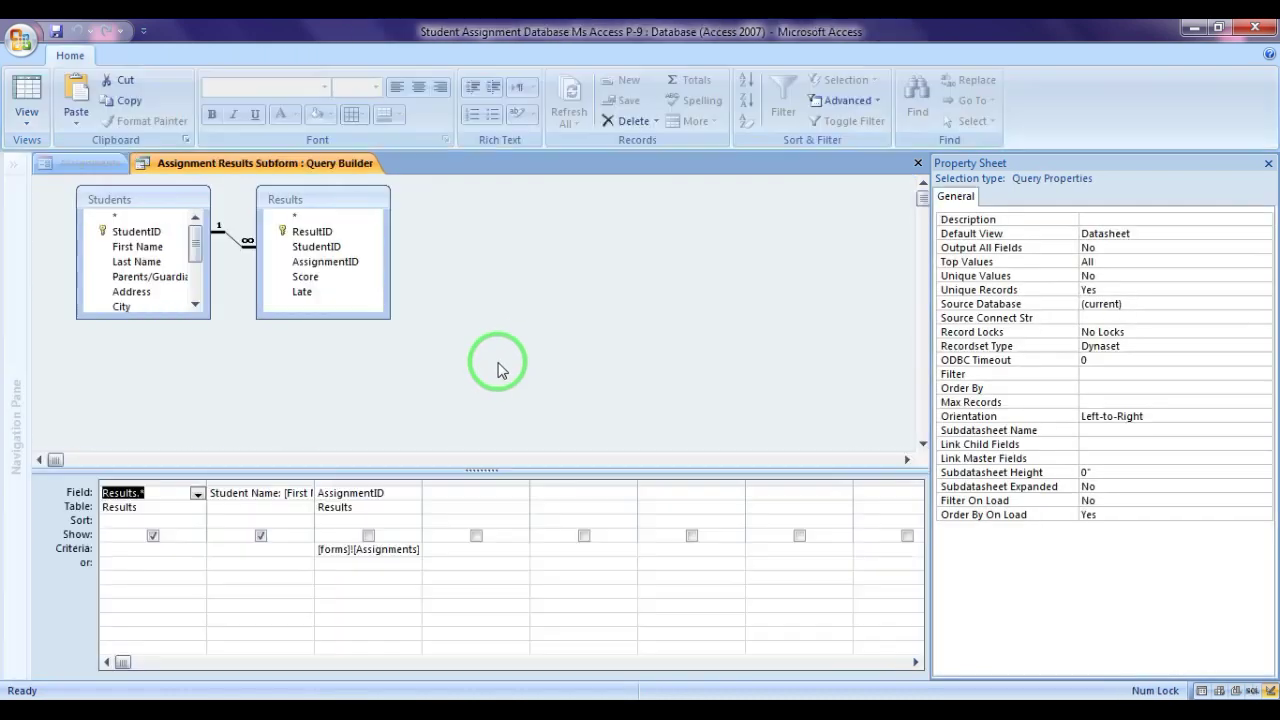
drag(421, 477, 520, 477)
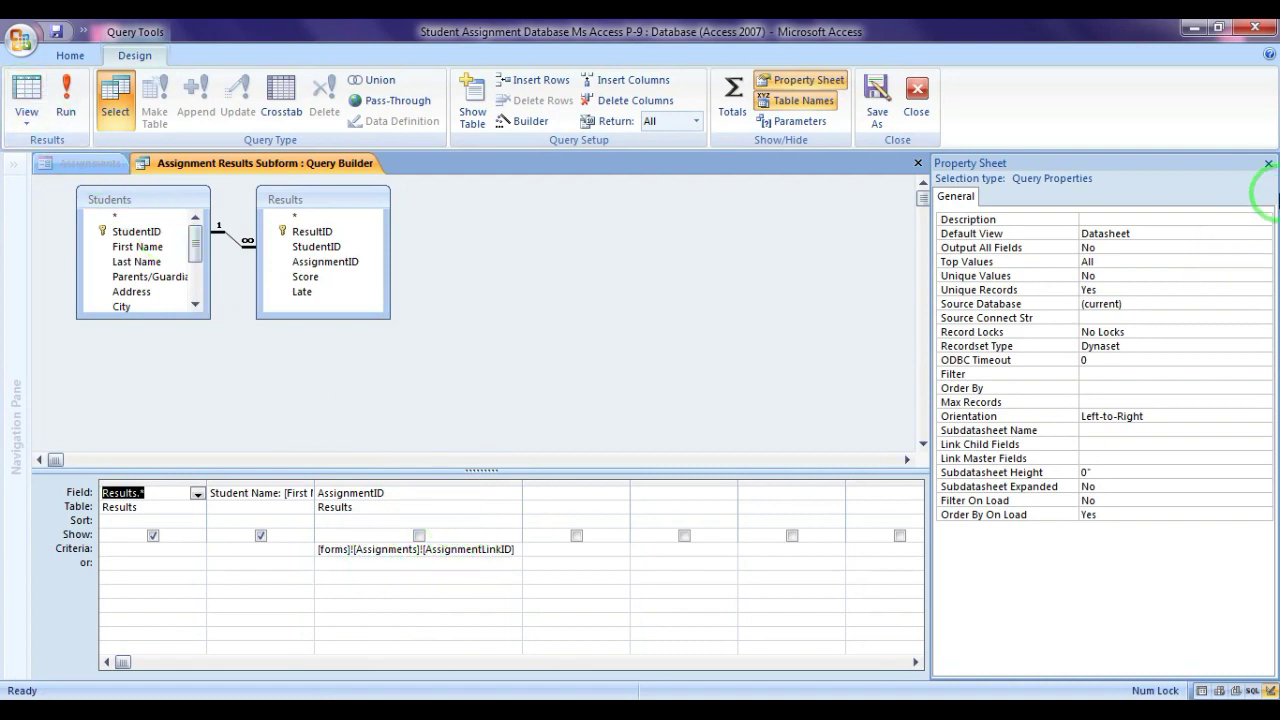
click(1268, 163)
click(1268, 163)
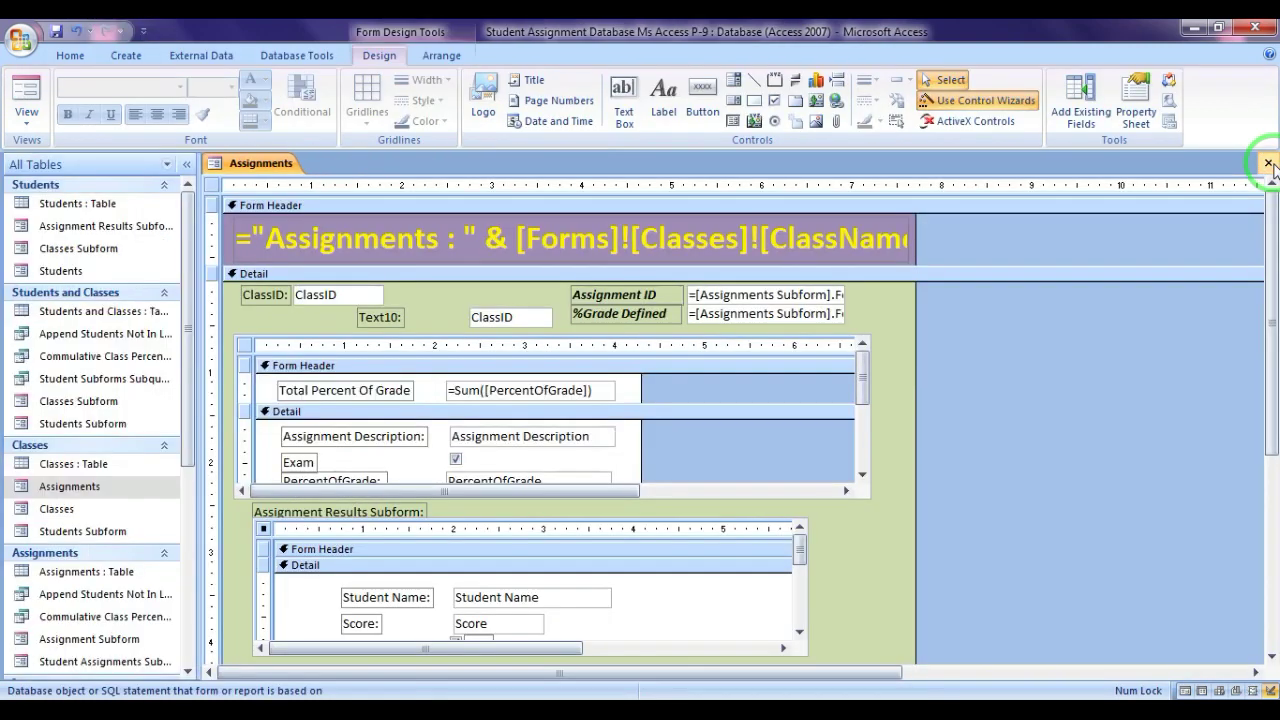
click(1268, 163)
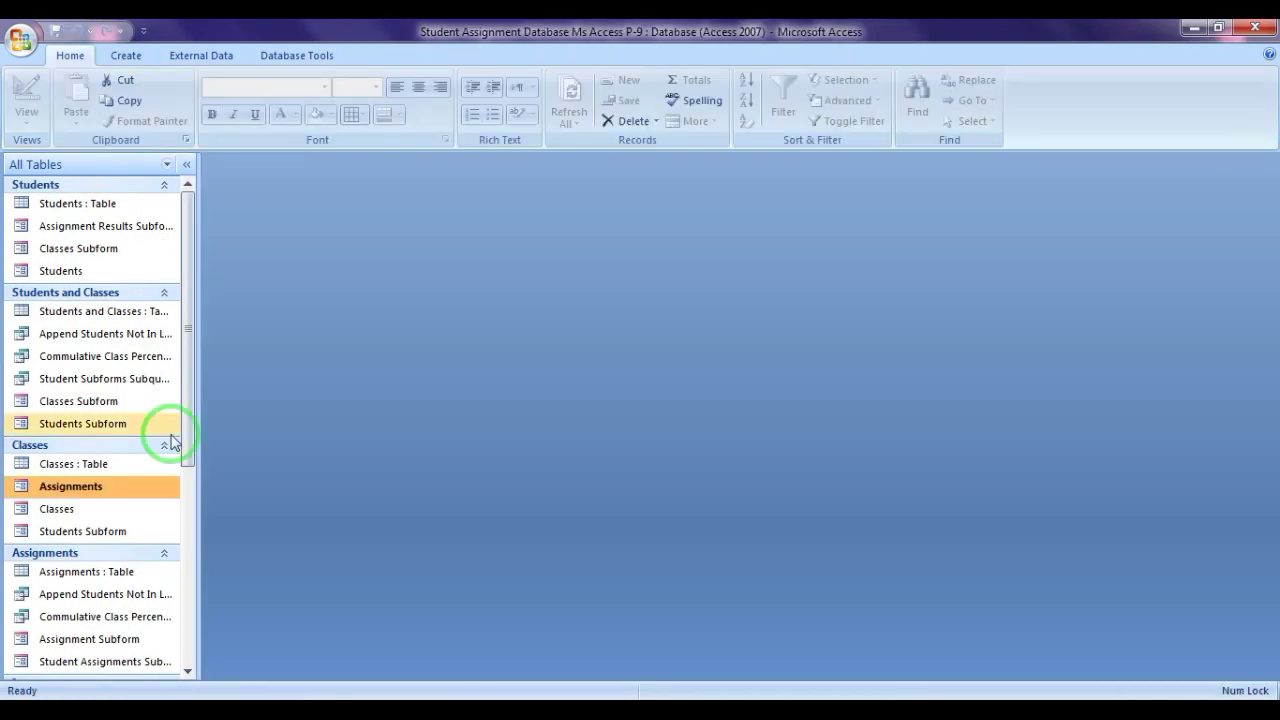
- Open the Classes form, check the assignments and results for Computer Fundamental, and close the Assignments form
click(93, 513)
double_click(93, 513)
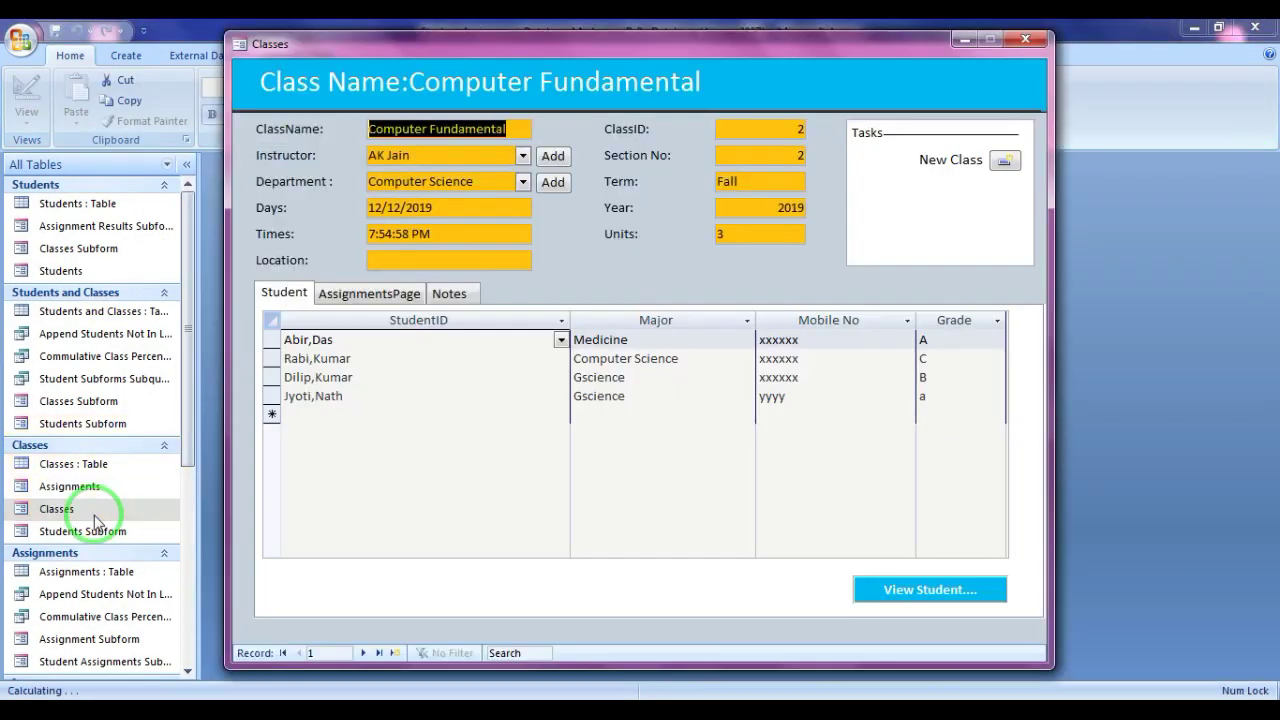
click(370, 293)
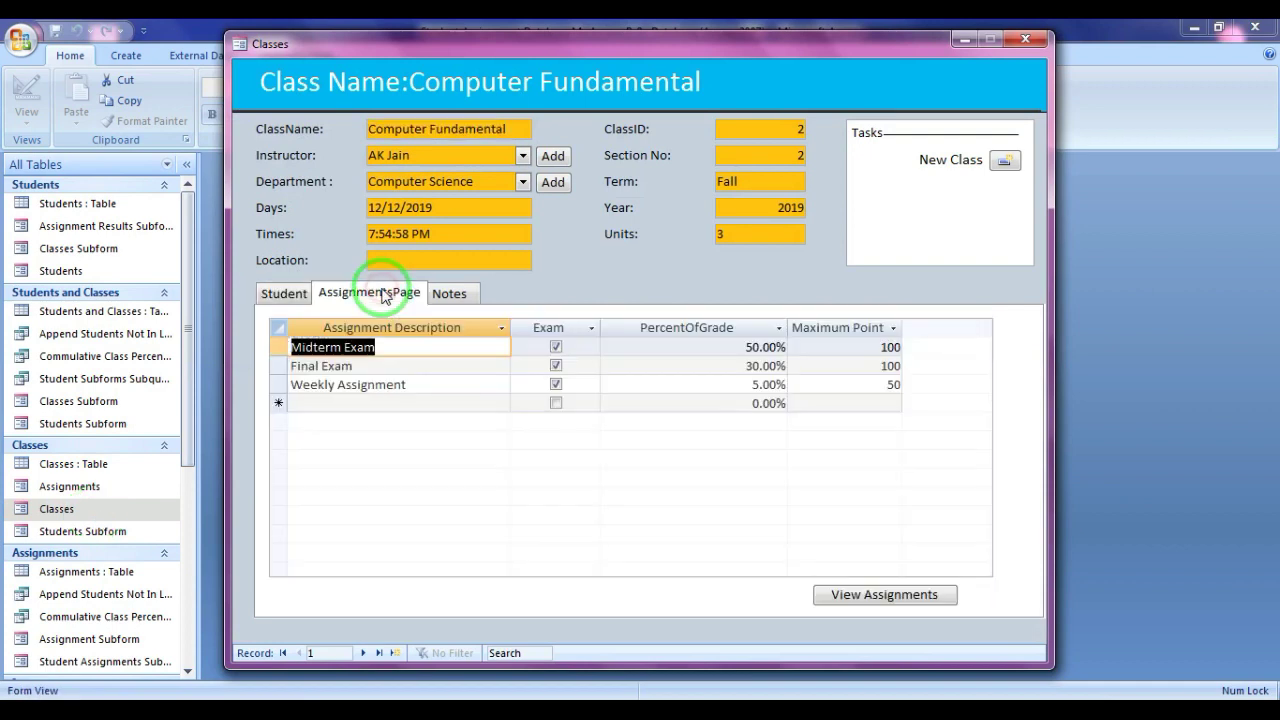
click(849, 594)
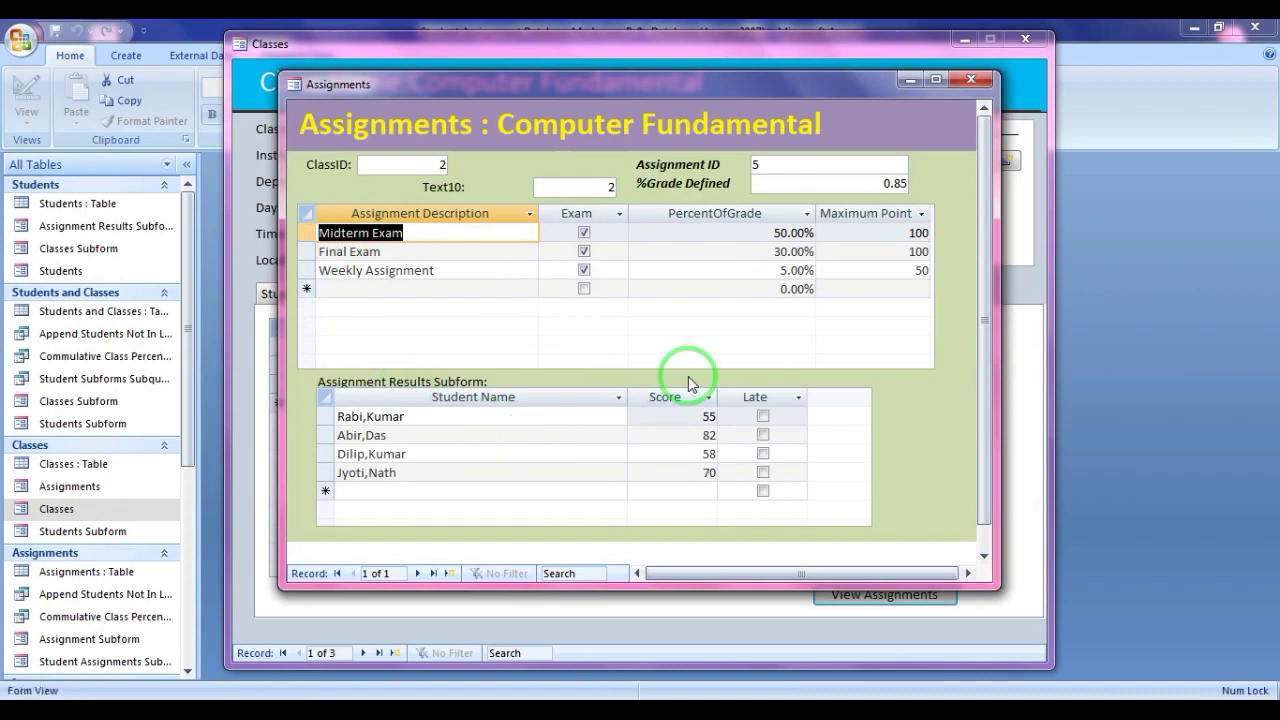
drag(666, 95, 896, 88)
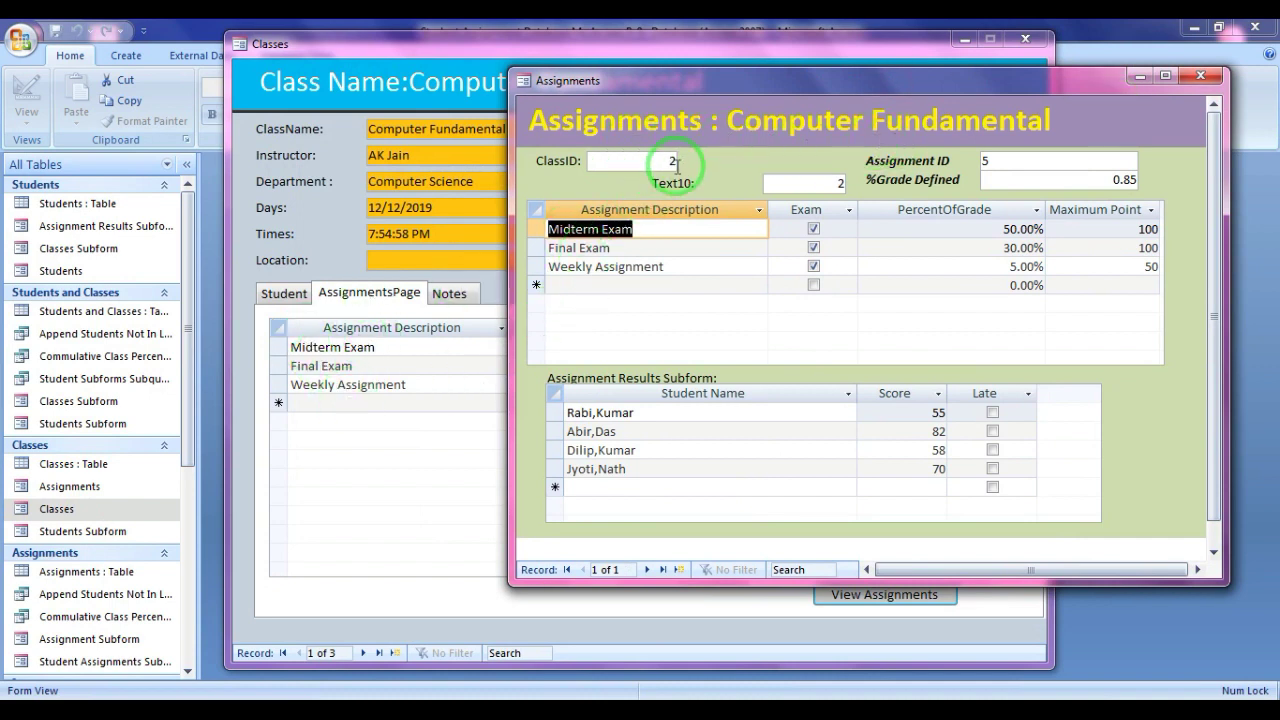
click(1194, 78)
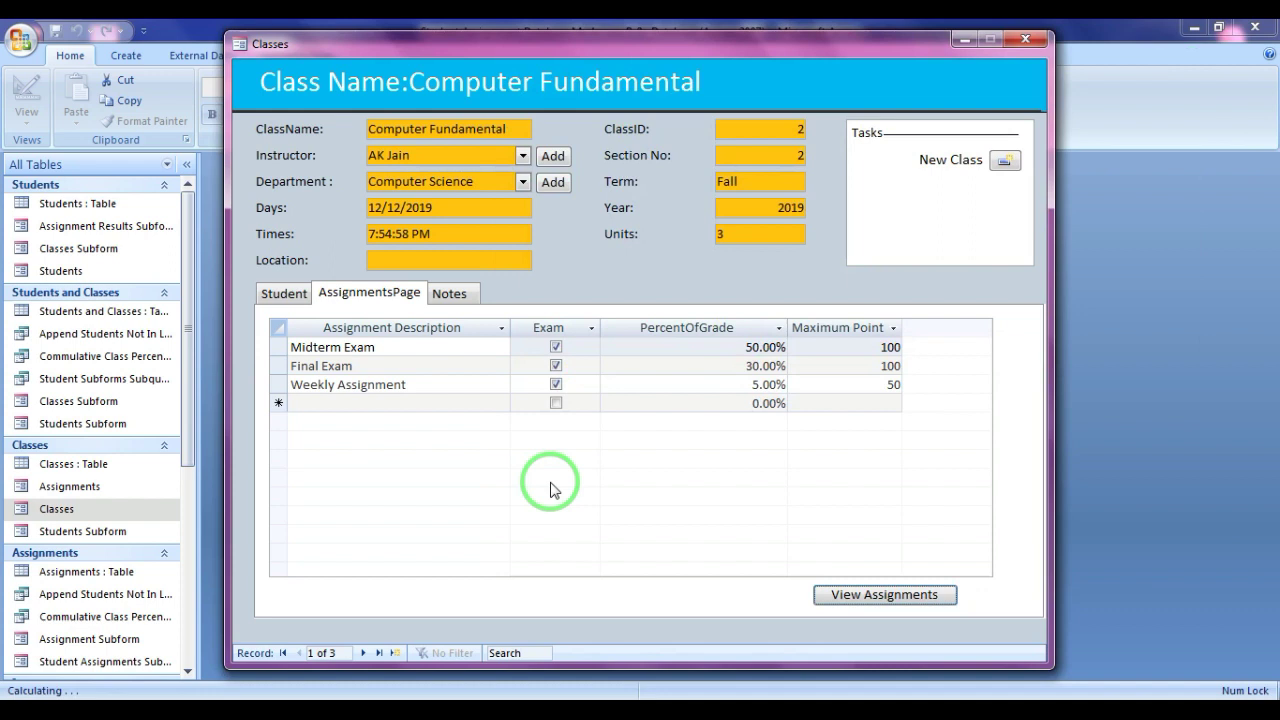
- Go to the Relational Database Design class and compare its enrolled students with its assignments and results
click(364, 652)
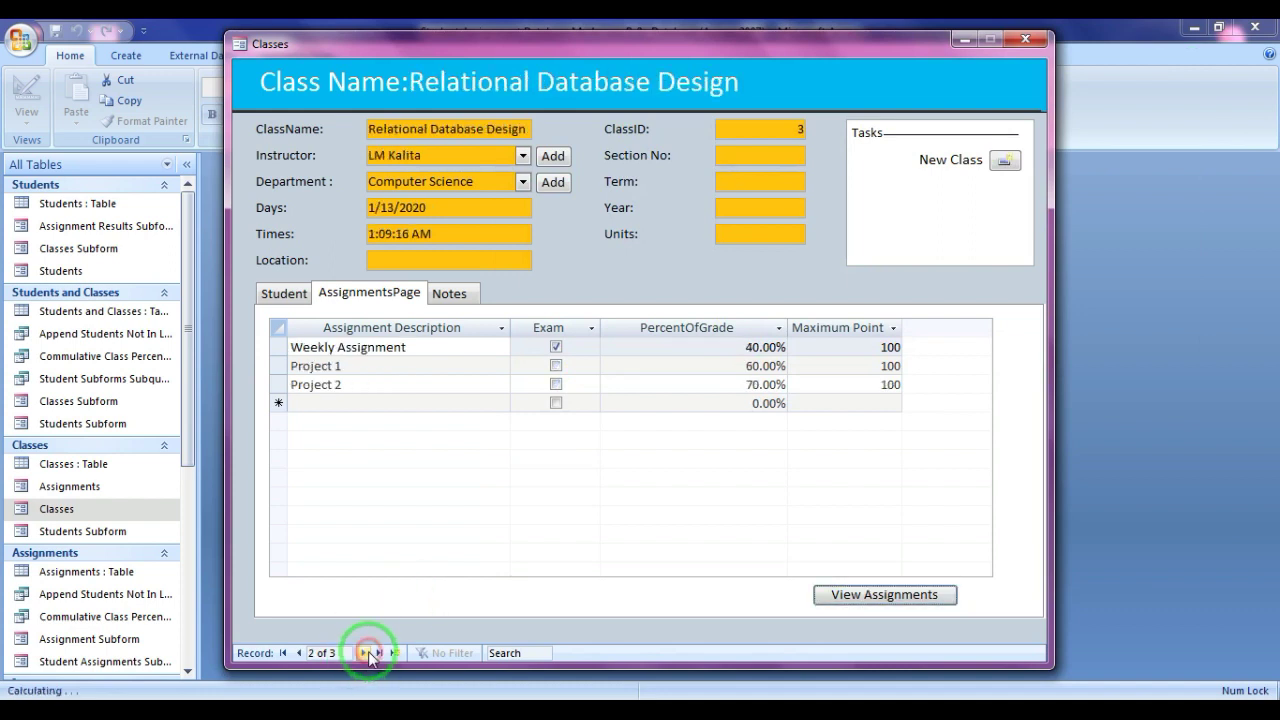
click(283, 293)
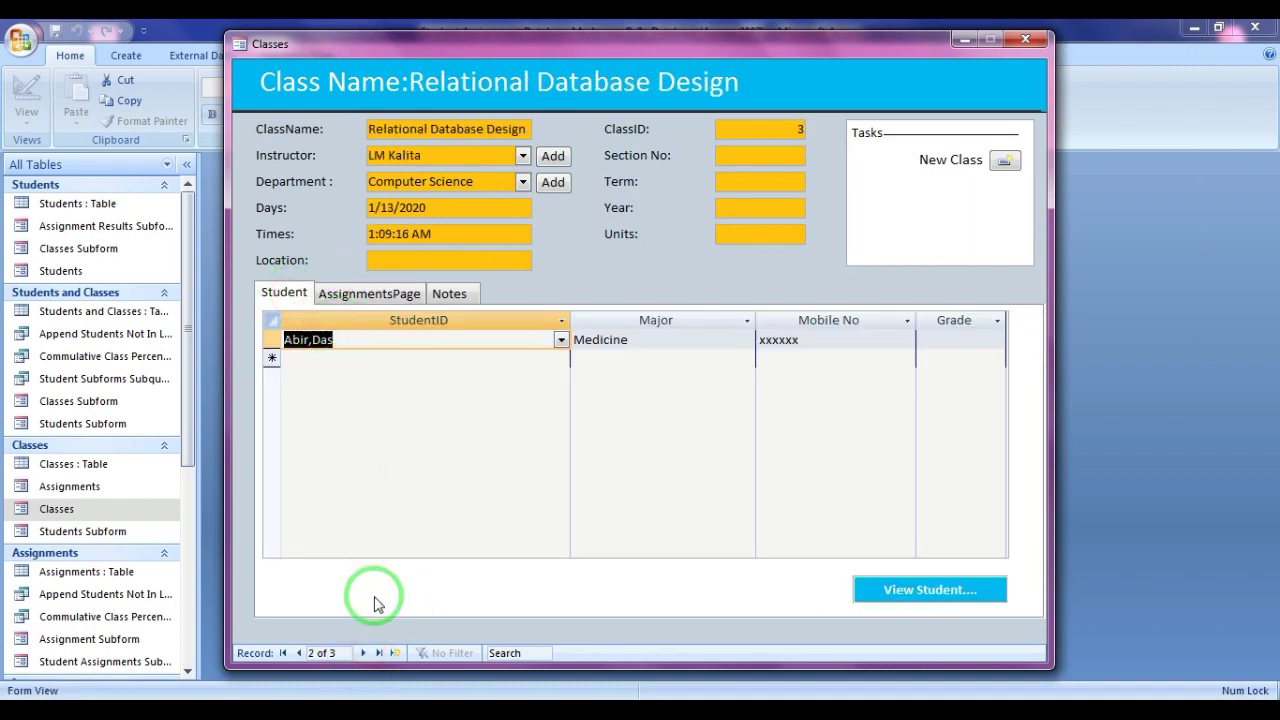
click(367, 300)
click(884, 594)
drag(425, 92, 621, 100)
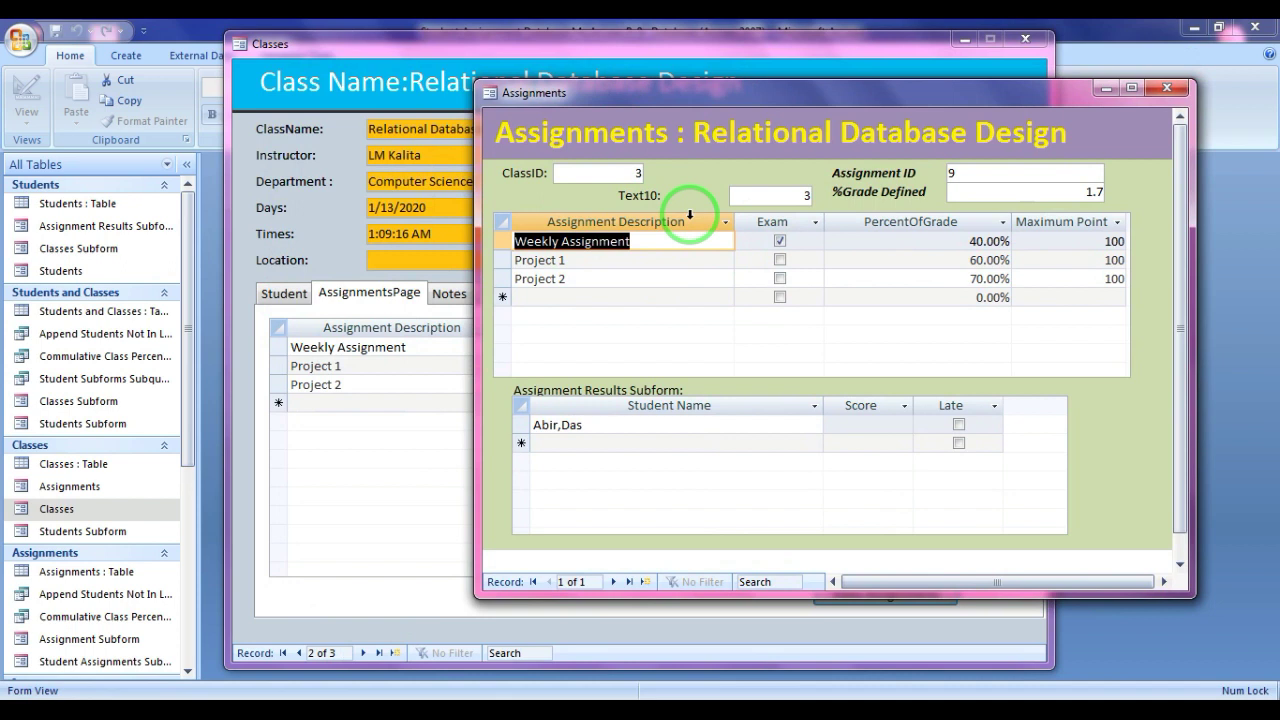
- In the Assignments form's design, format the %Grade Defined text box as Percent with 2 decimal places
right_click(685, 180)
click(730, 234)
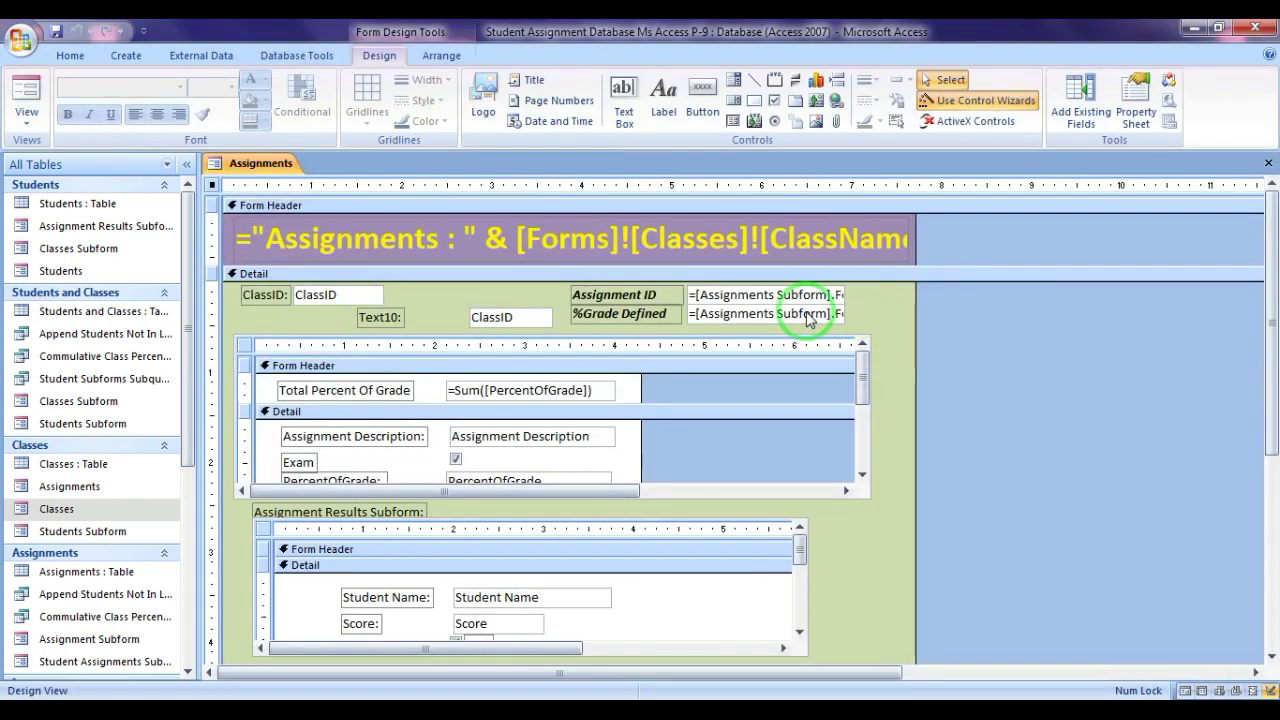
double_click(808, 318)
click(950, 226)
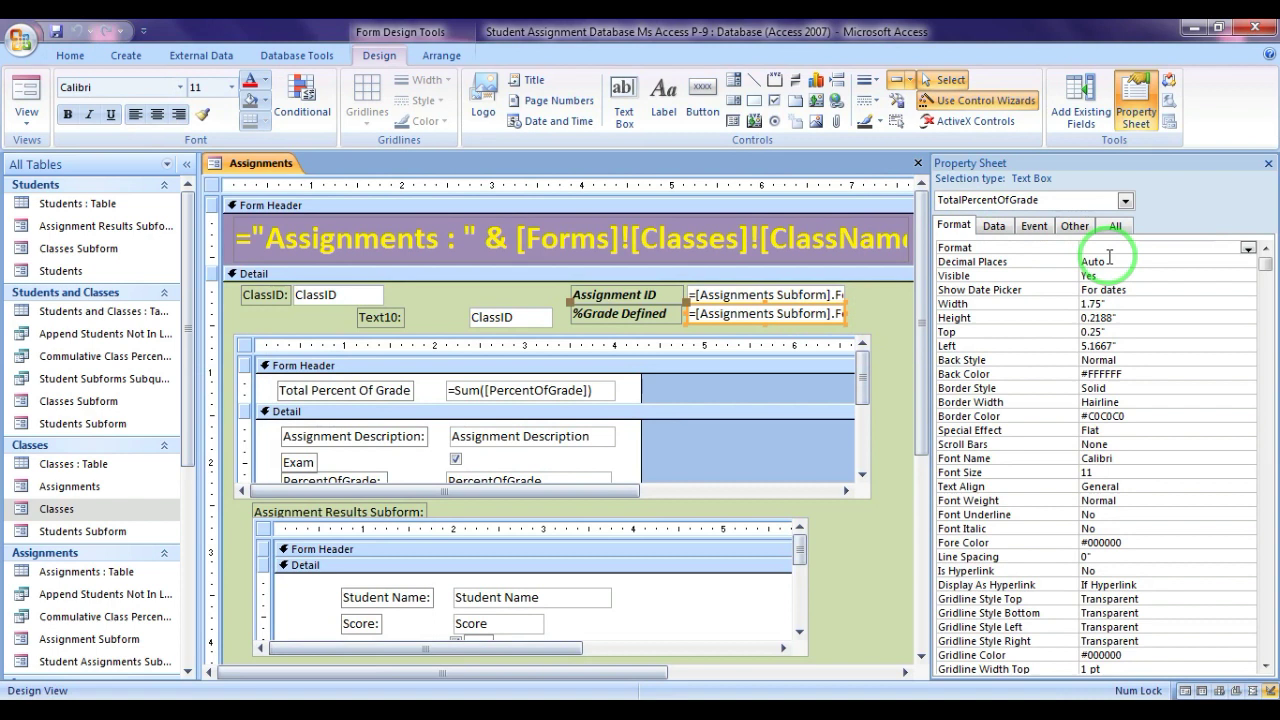
click(1248, 248)
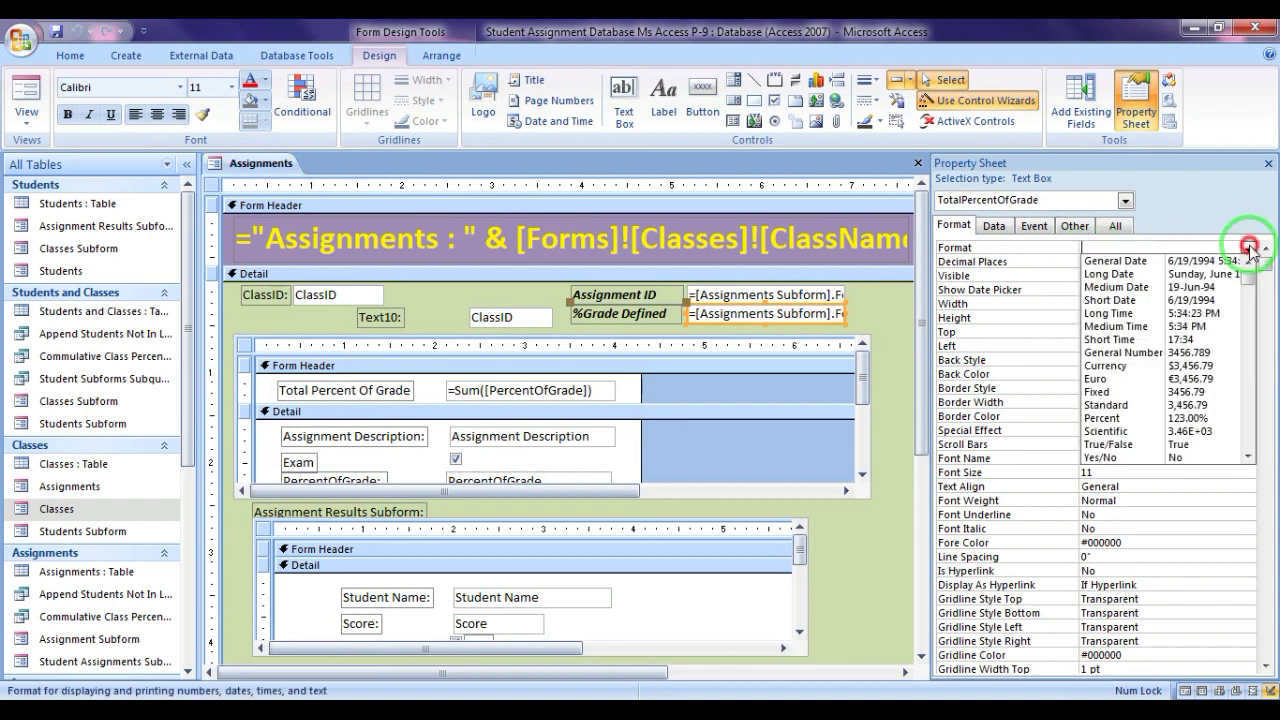
click(1130, 418)
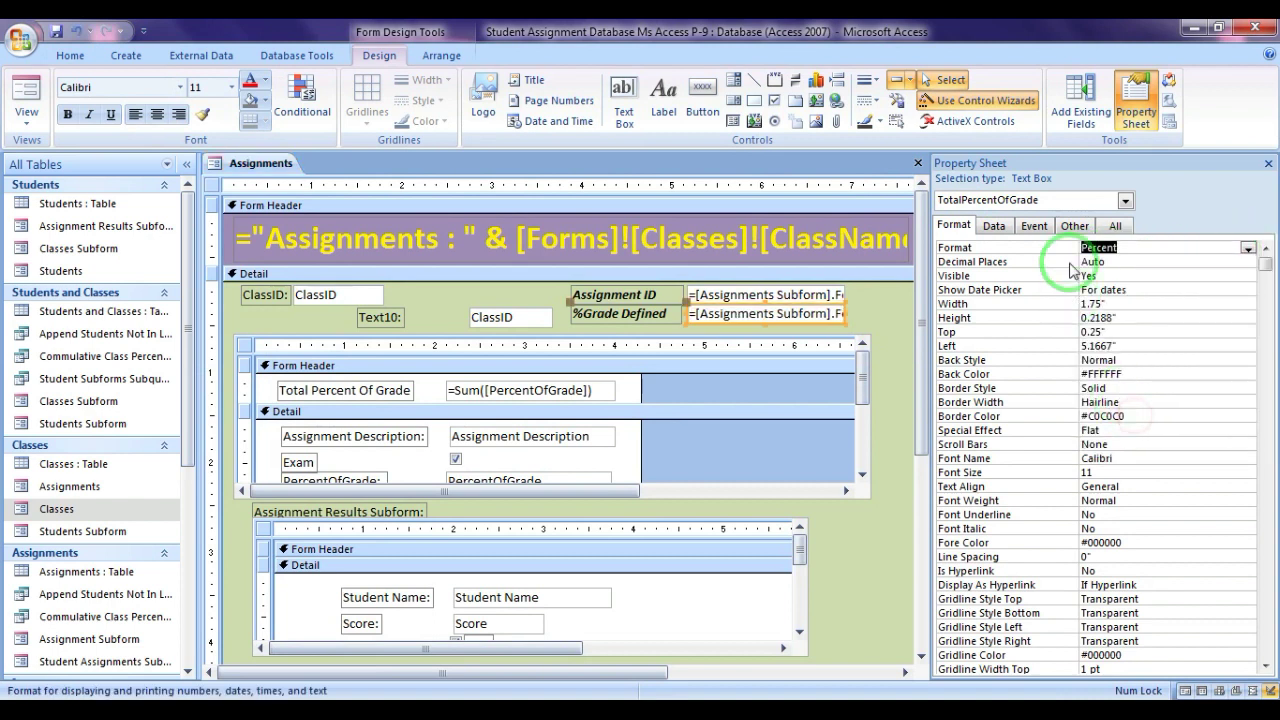
click(1117, 262)
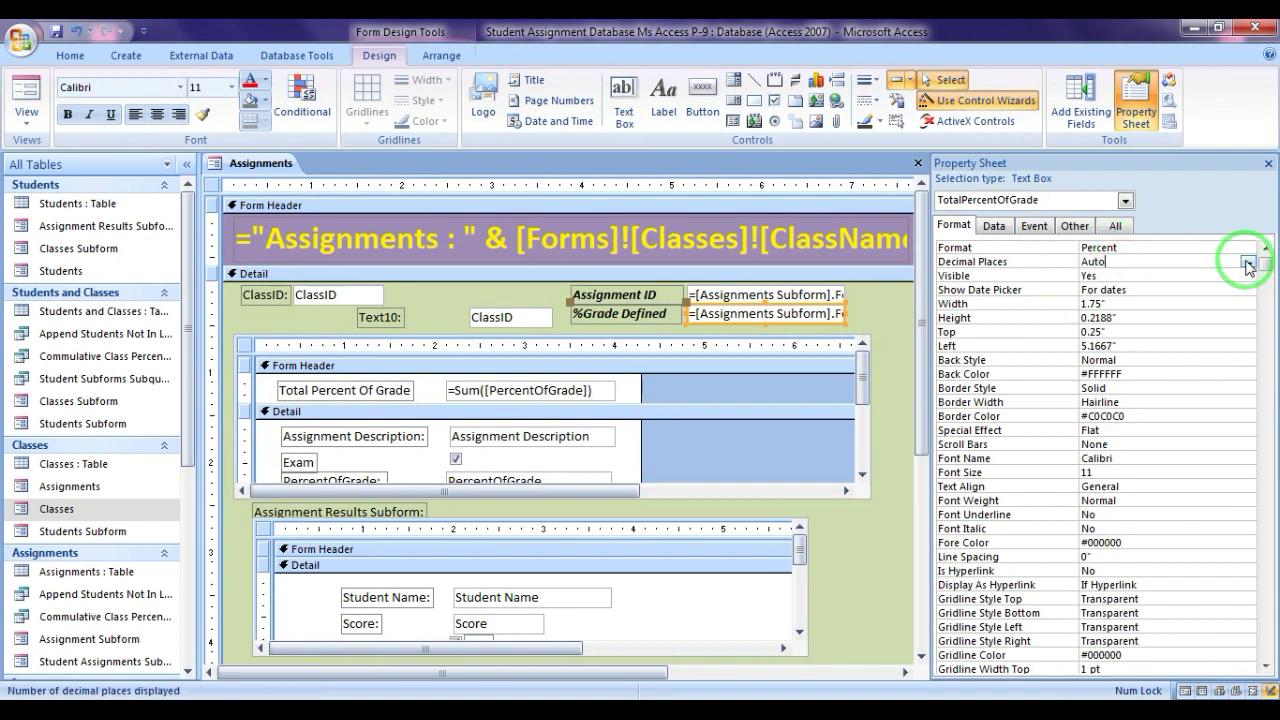
click(1248, 262)
click(1070, 317)
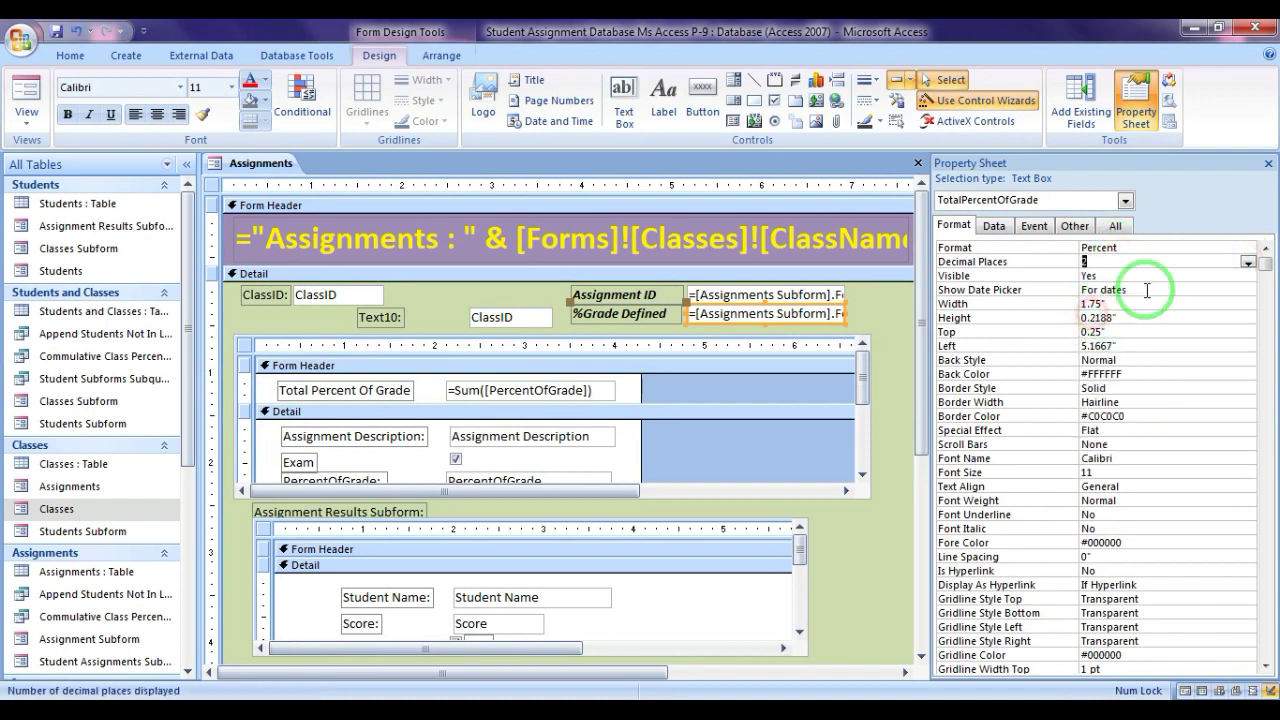
- Close the property sheet and the Assignments form, saving its design changes
click(1268, 164)
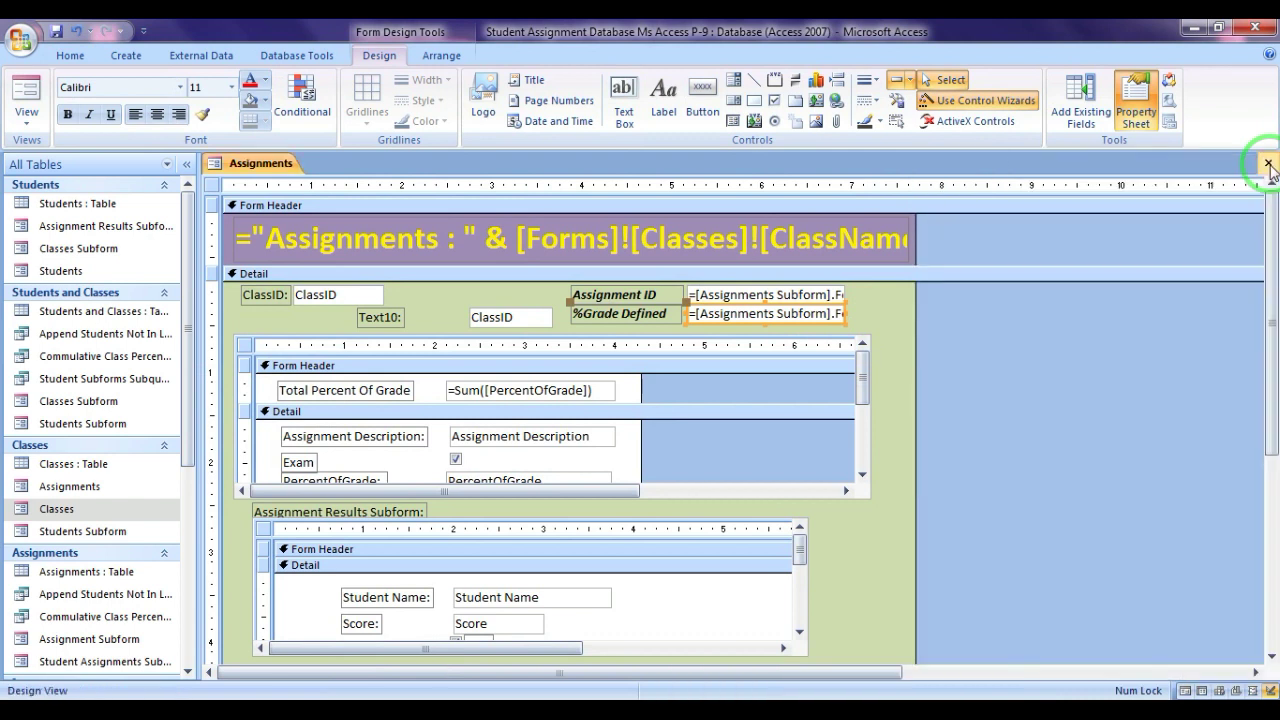
key(ctrl+w)
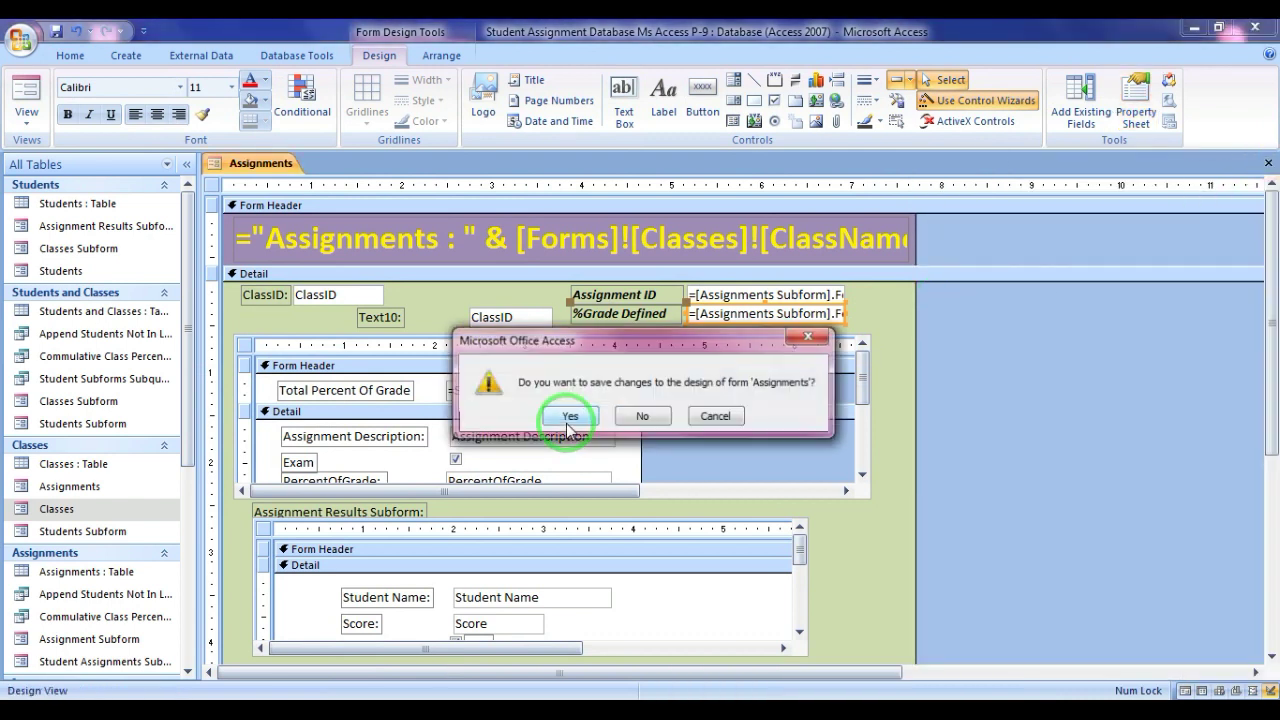
click(561, 425)
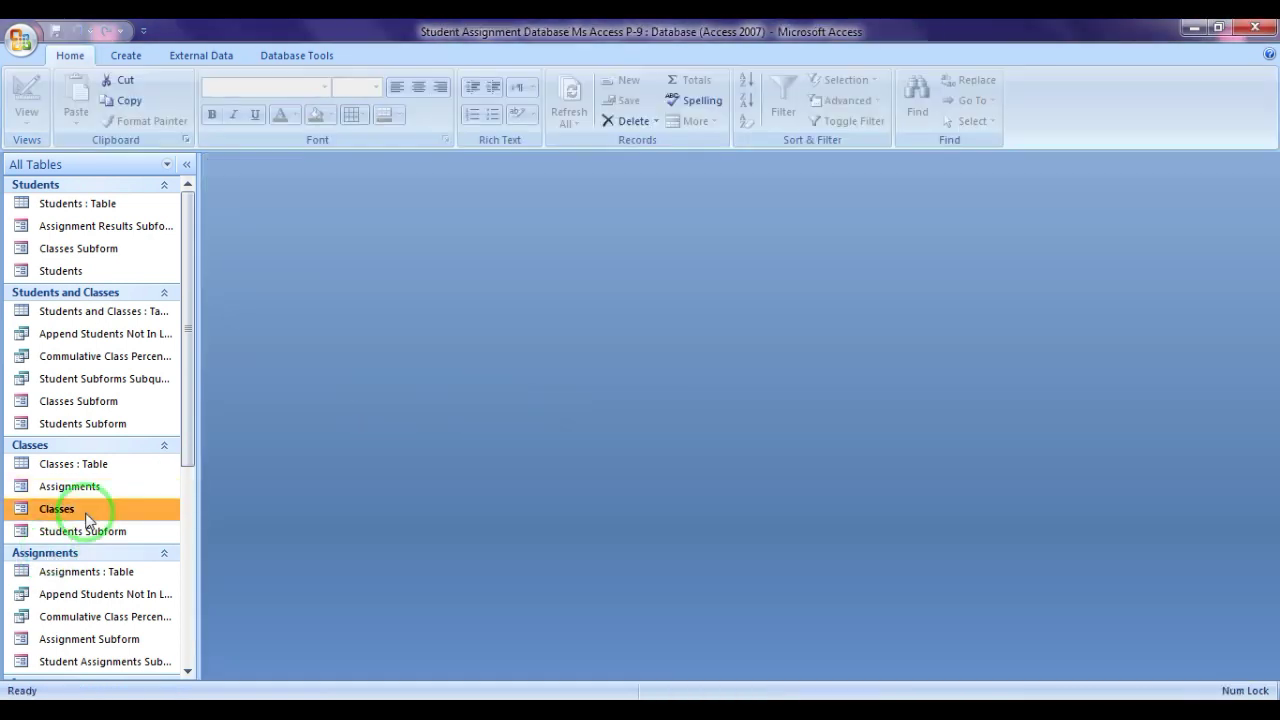
- Reopen the Classes form and view the student records for Computer Fundamental, moving the Students window aside
double_click(85, 511)
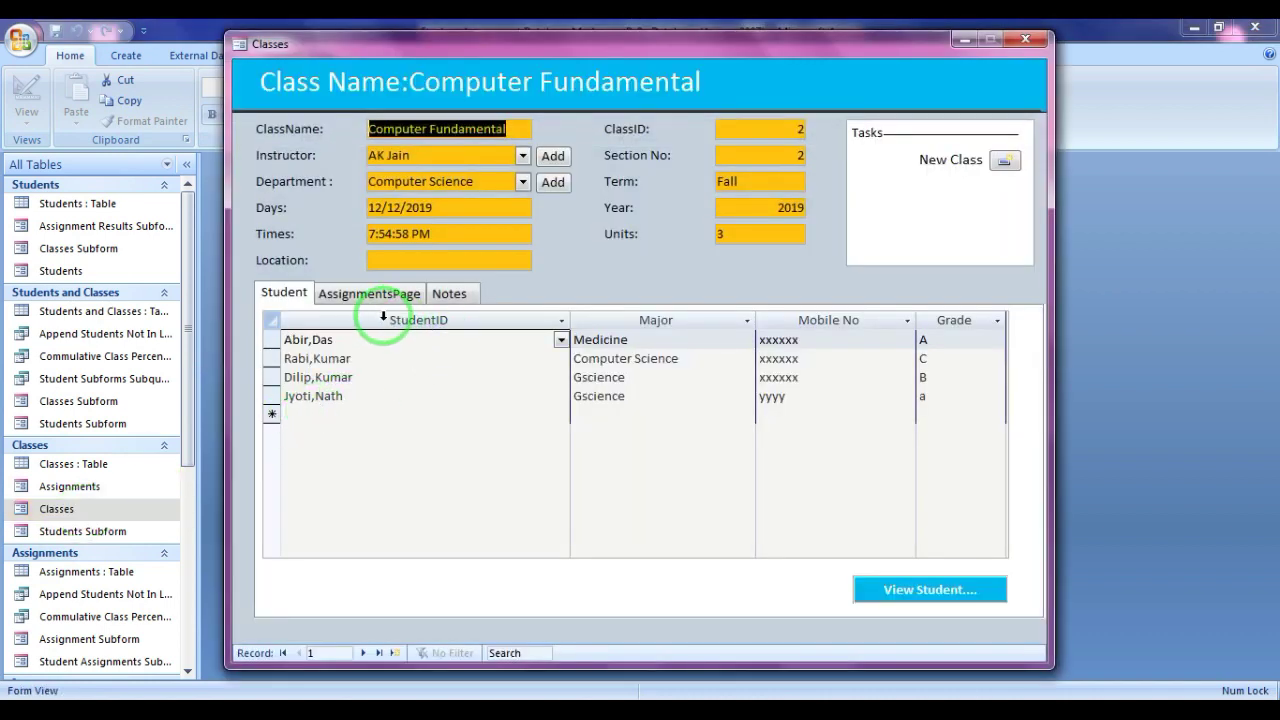
click(932, 589)
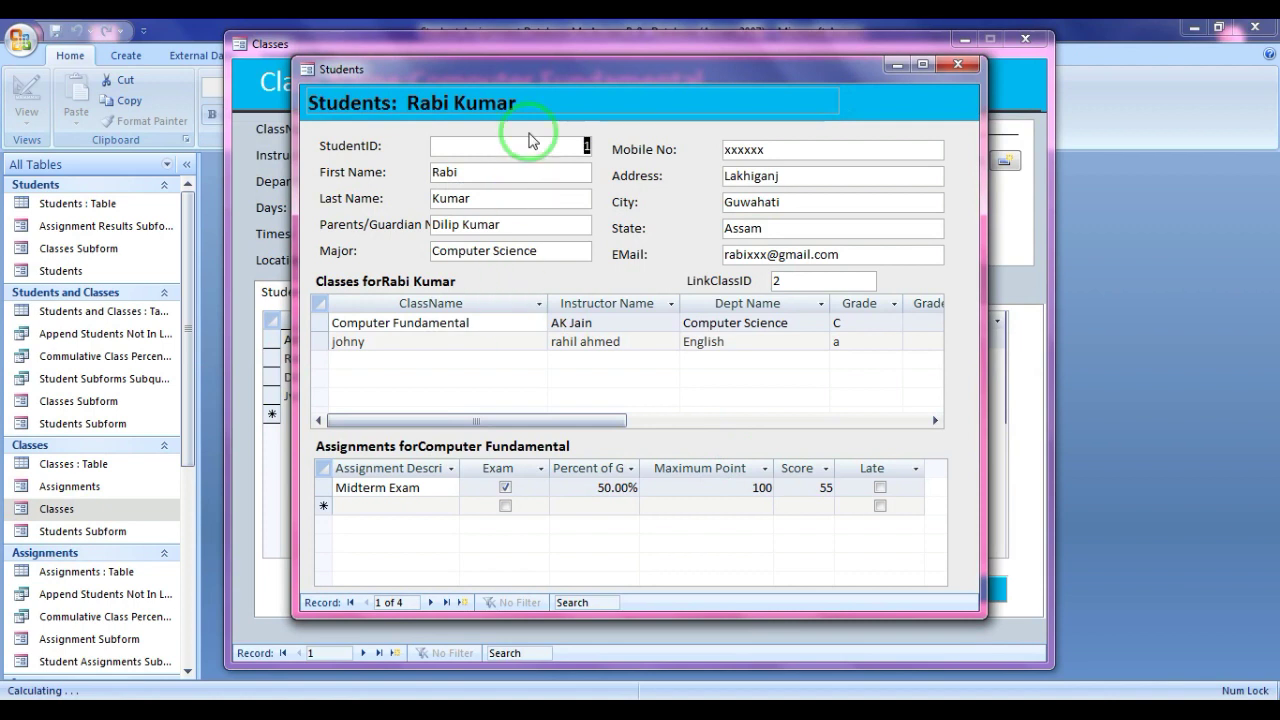
drag(514, 62, 670, 71)
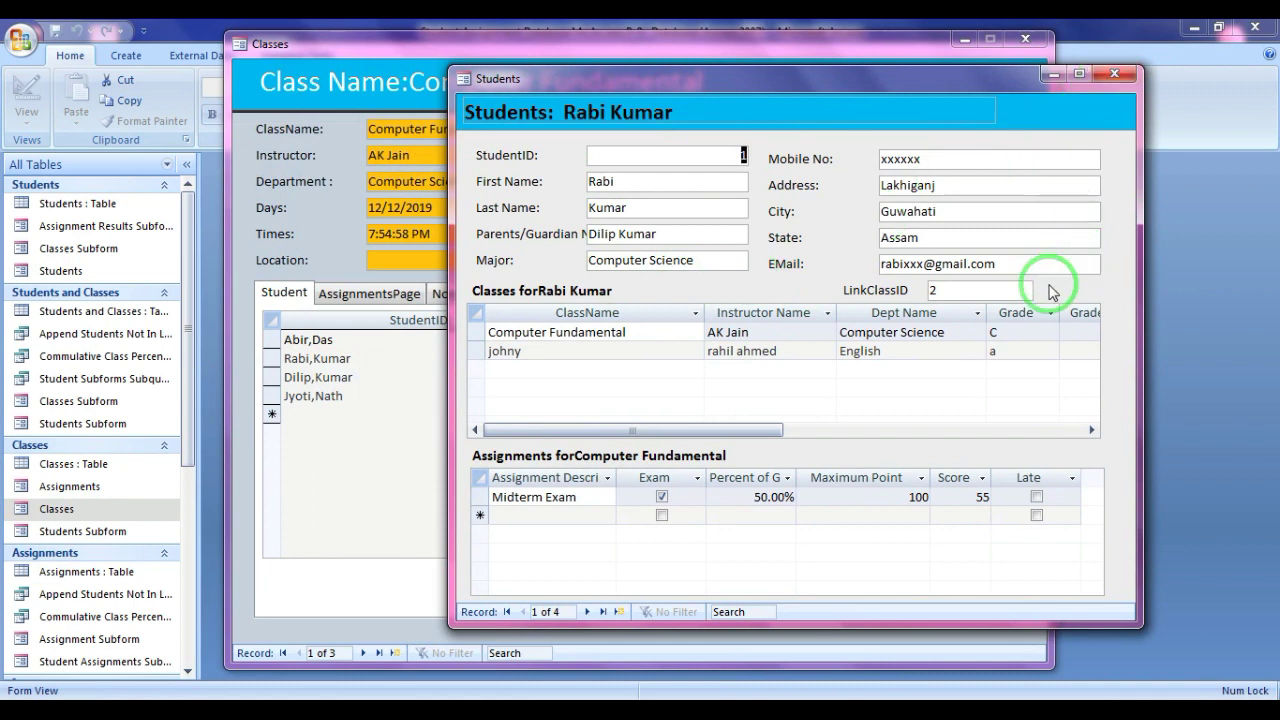
- Narrow the Dept Name column in the student's classes list so more of the Grade(%) column fits
drag(752, 425, 810, 430)
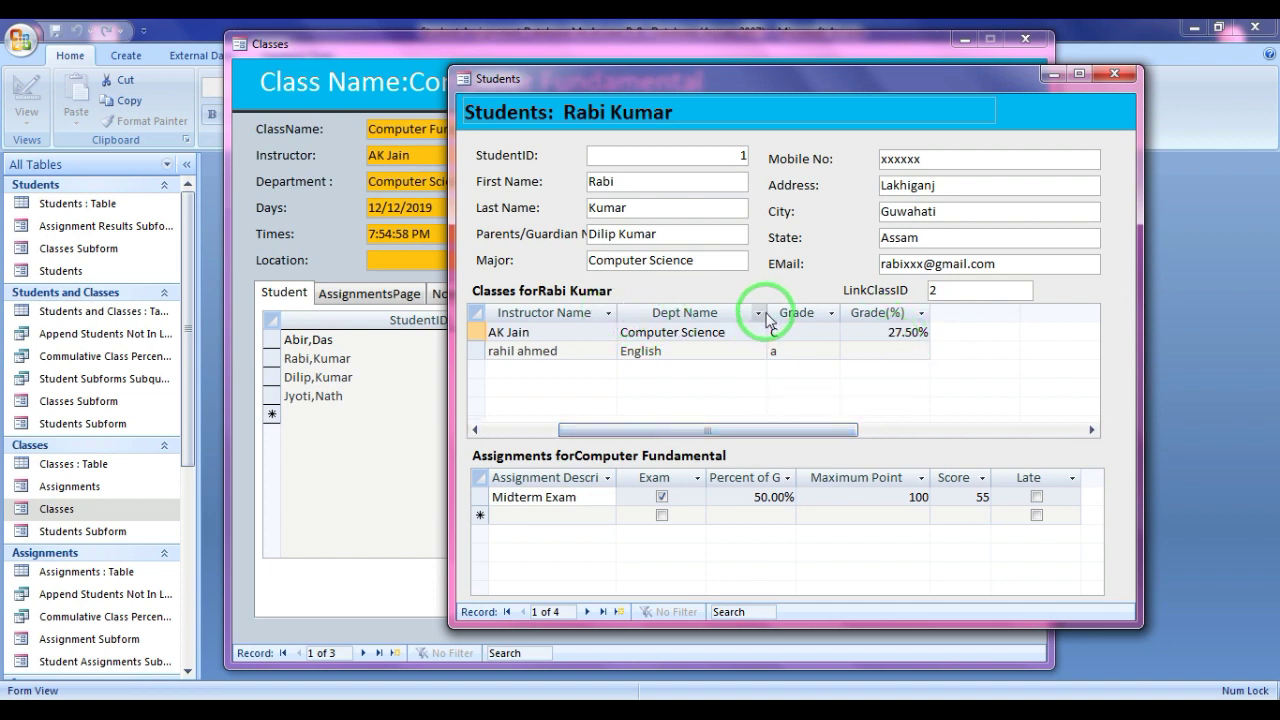
drag(768, 306, 738, 306)
drag(806, 429, 636, 434)
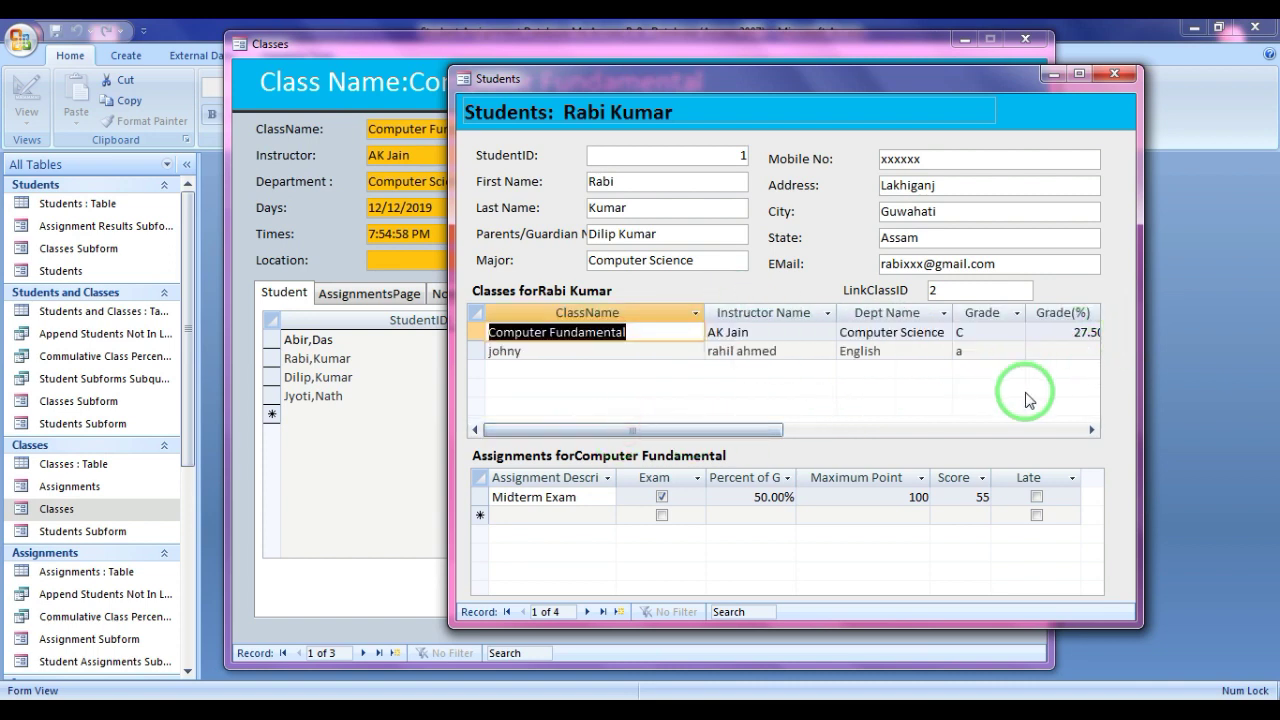
- Close the Students window and view the assignments recorded for the Relational Database Design class
click(1114, 73)
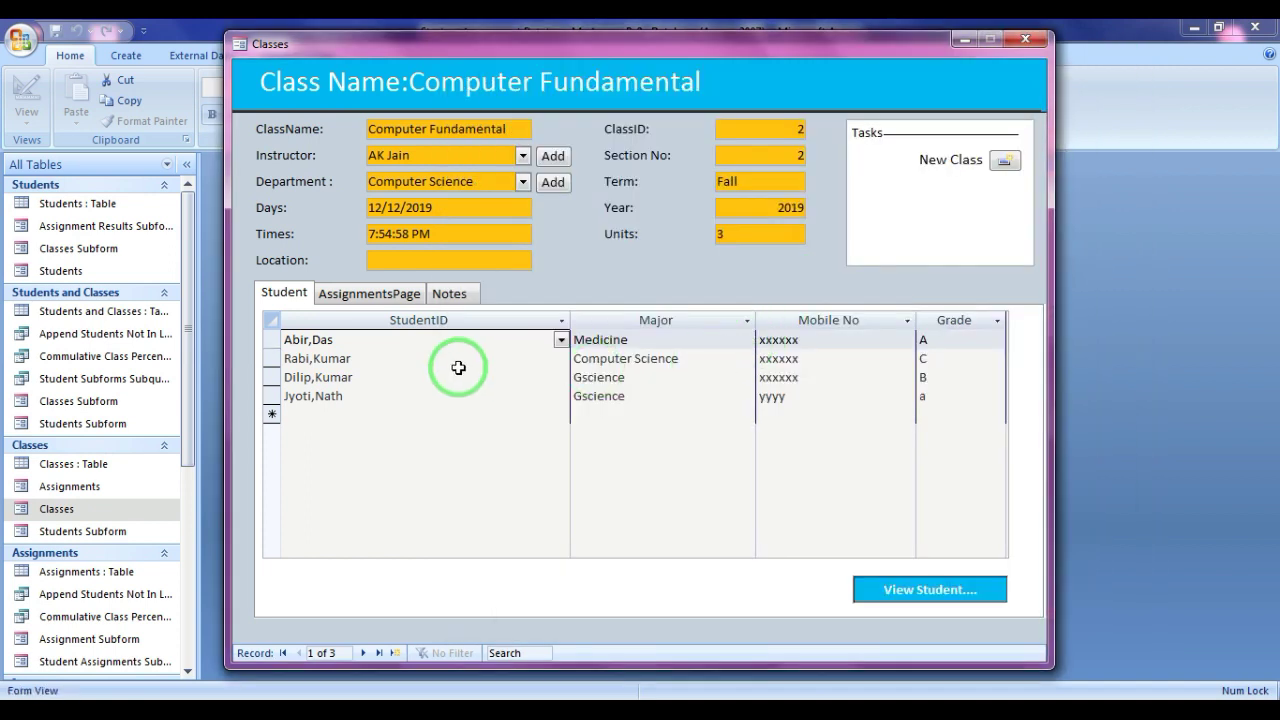
click(363, 652)
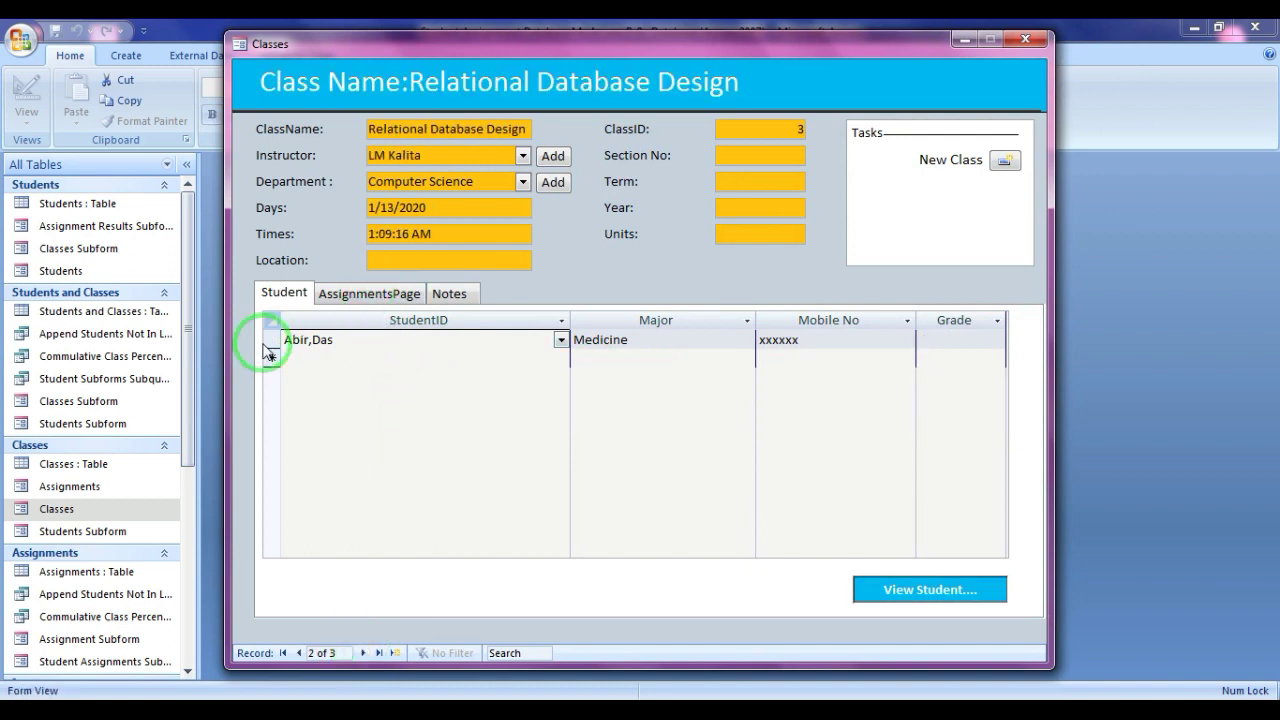
click(365, 290)
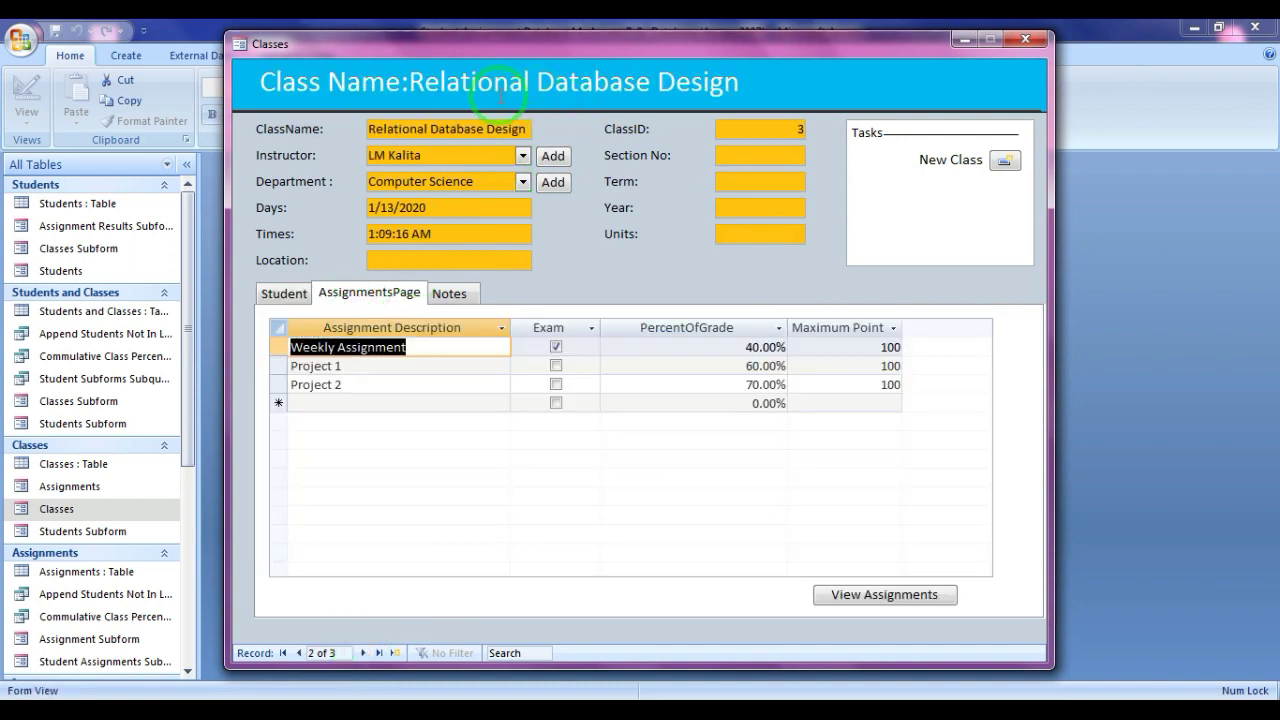
click(897, 594)
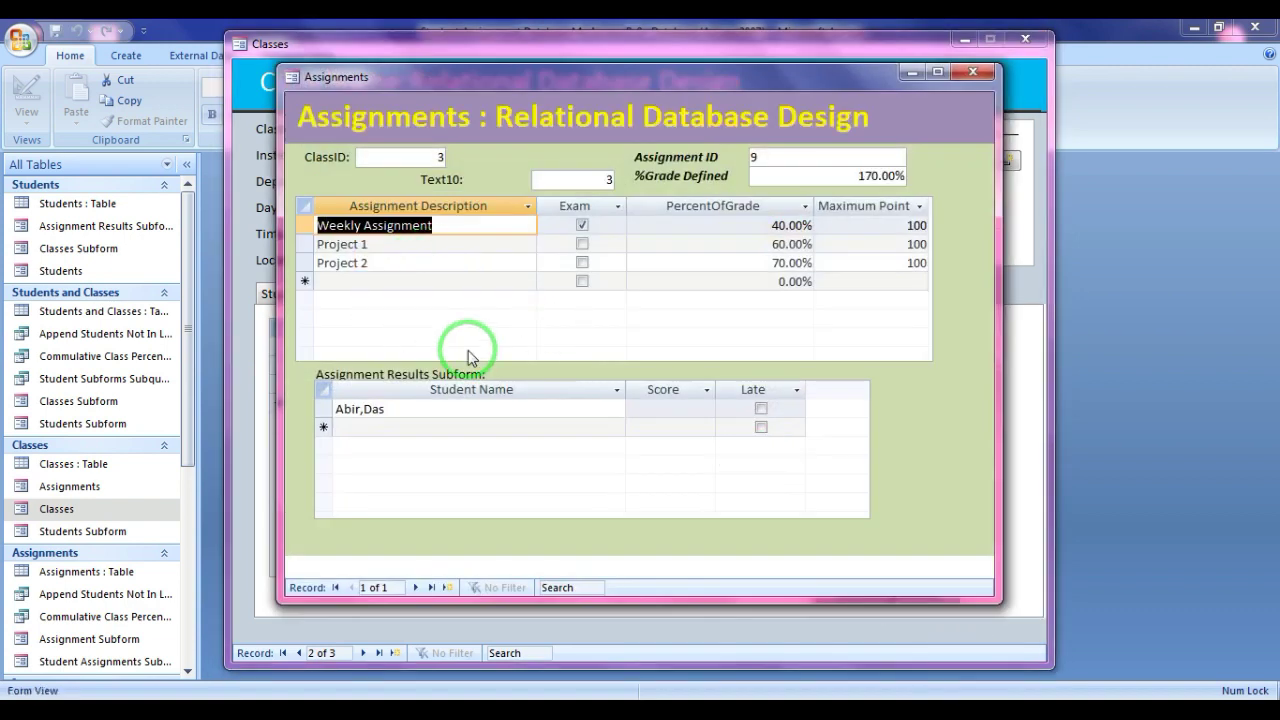
click(975, 78)
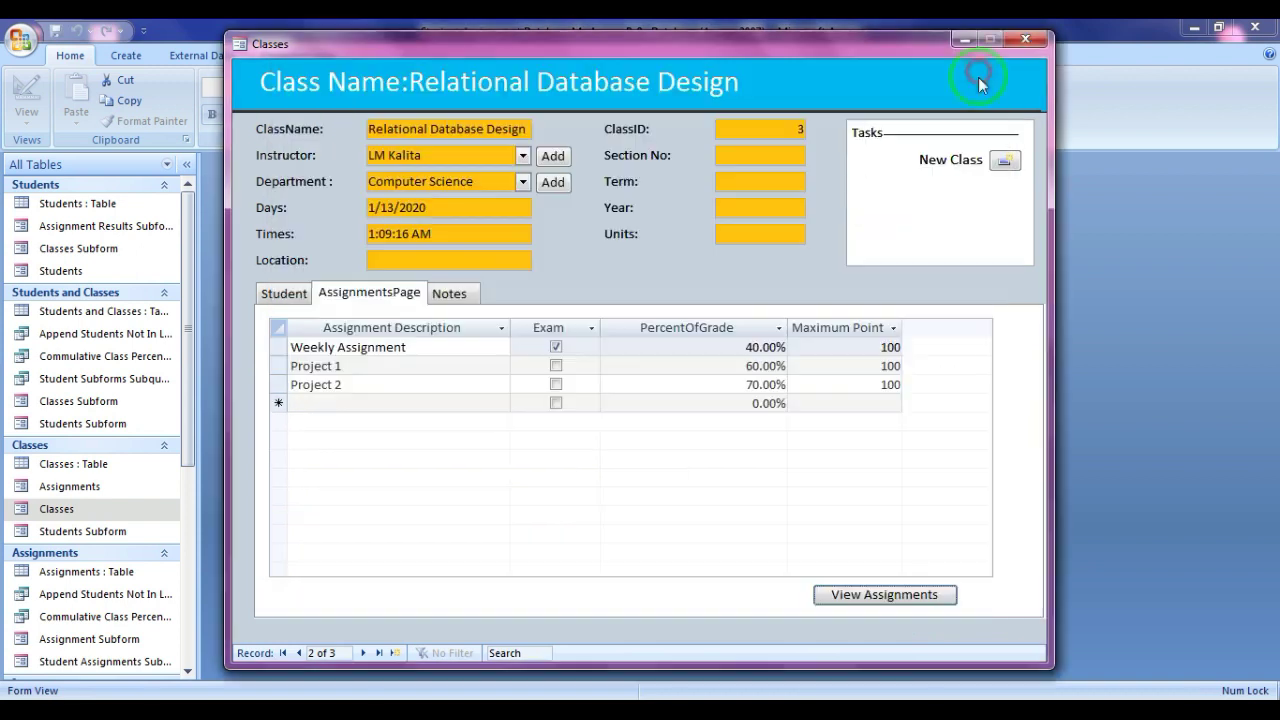
- Go to the third class record and enter a score of 70 for its student on assignment A1
click(366, 652)
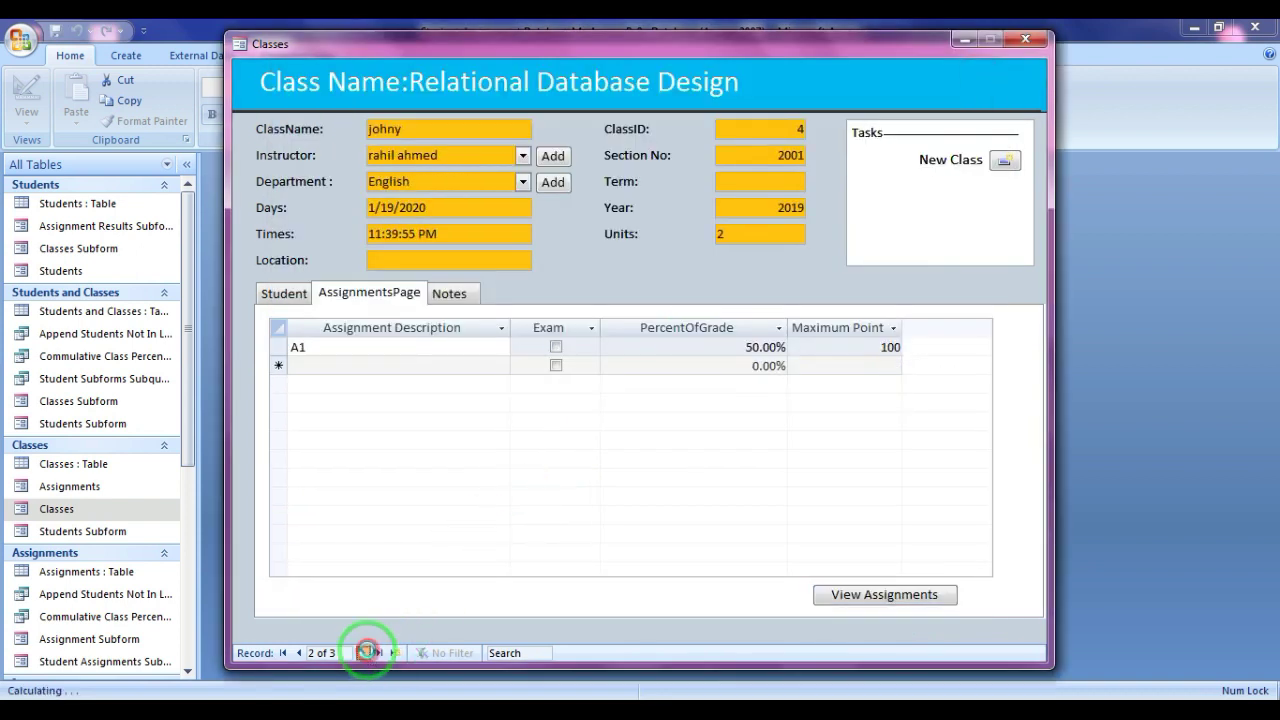
click(286, 293)
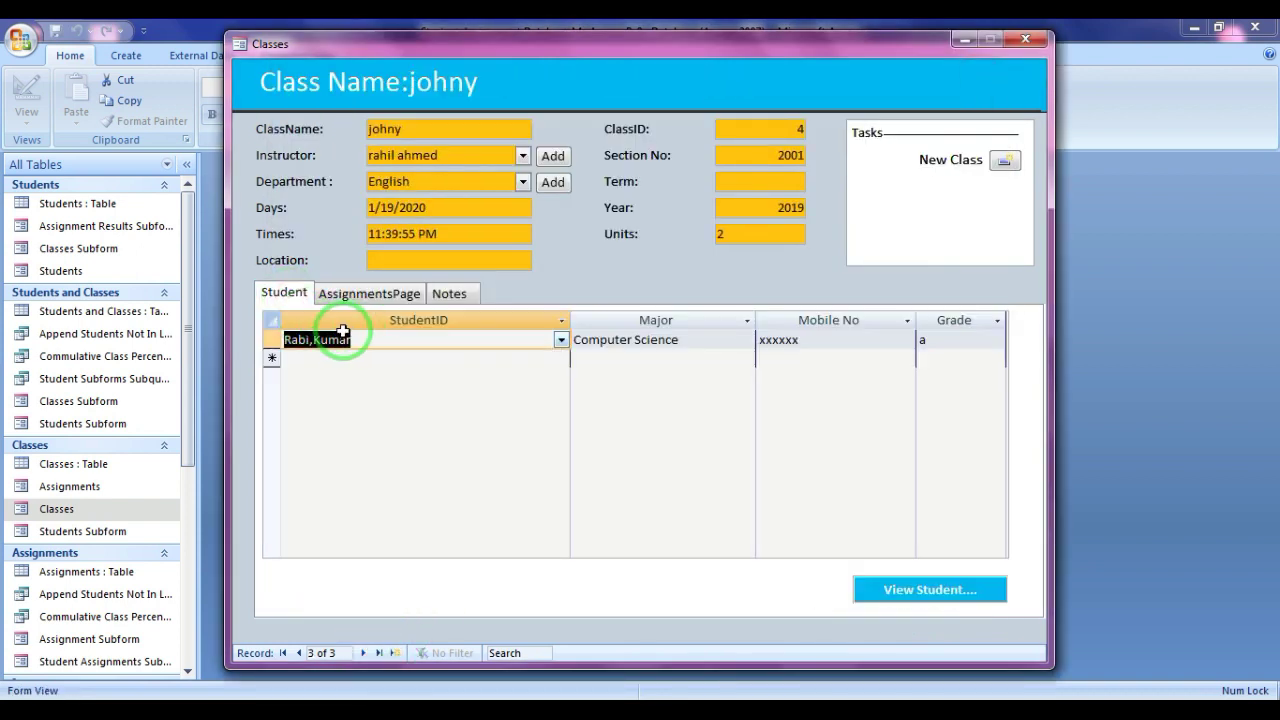
click(352, 293)
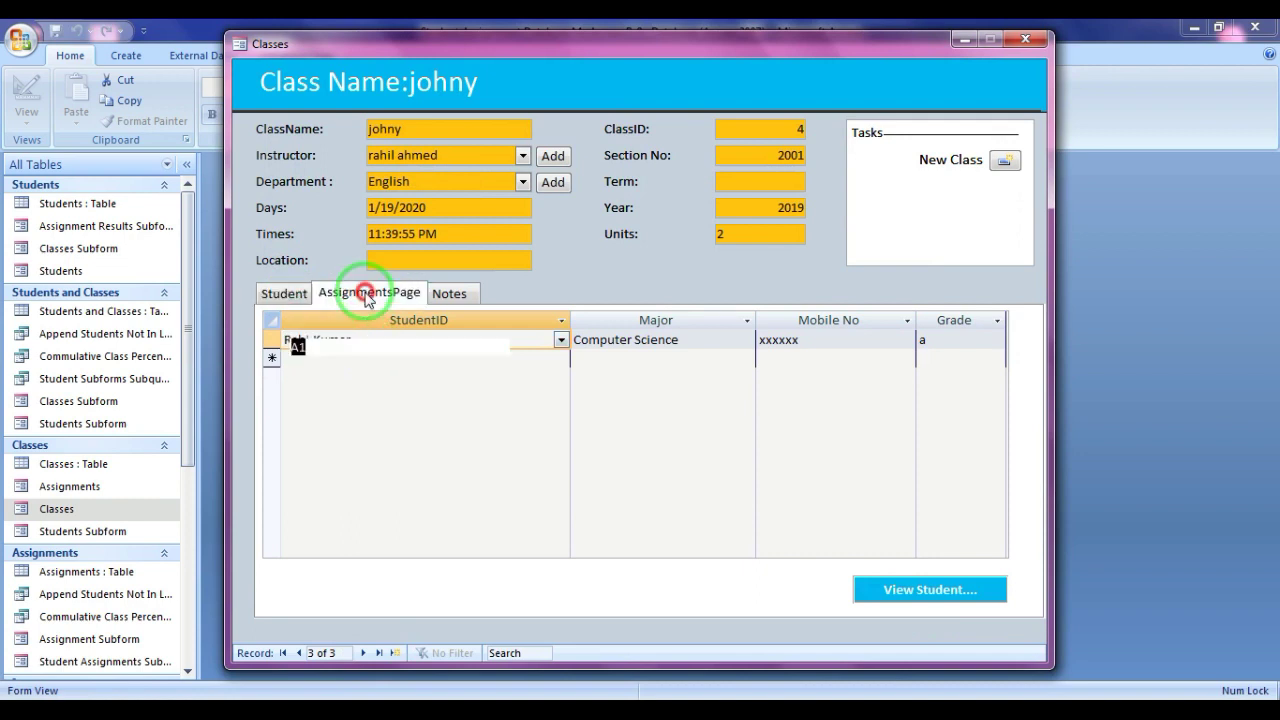
click(885, 595)
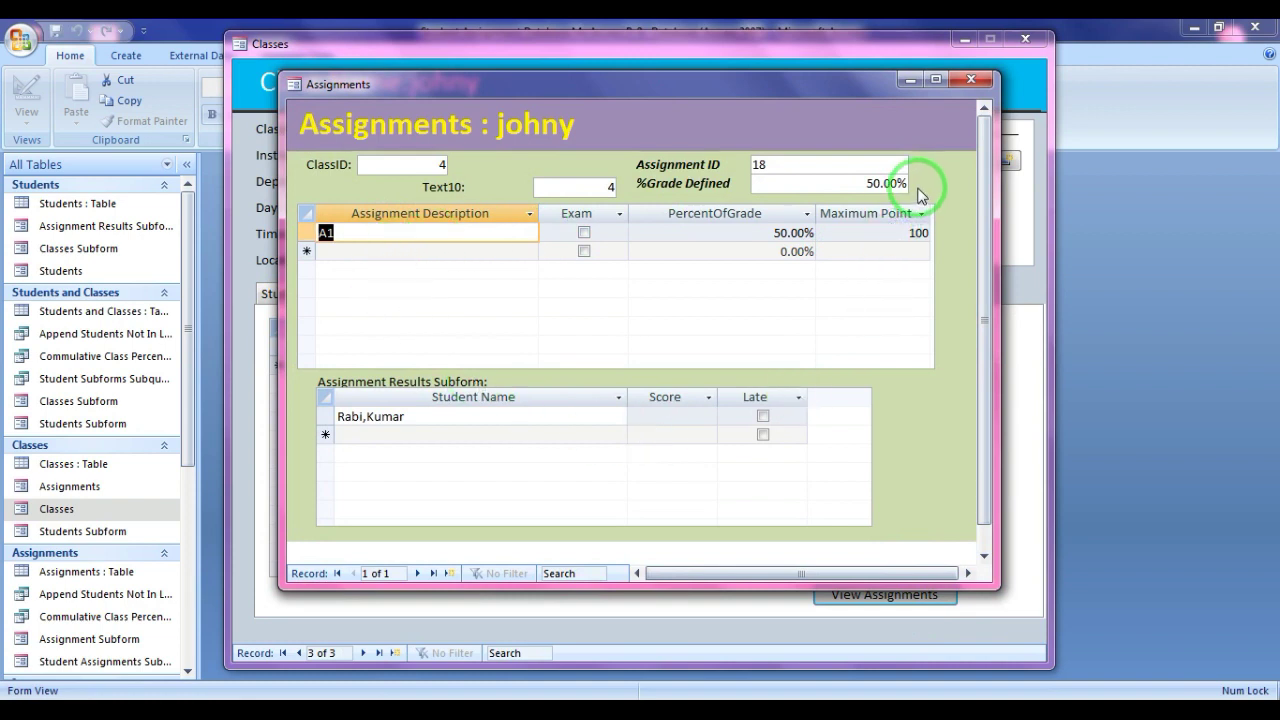
click(673, 416)
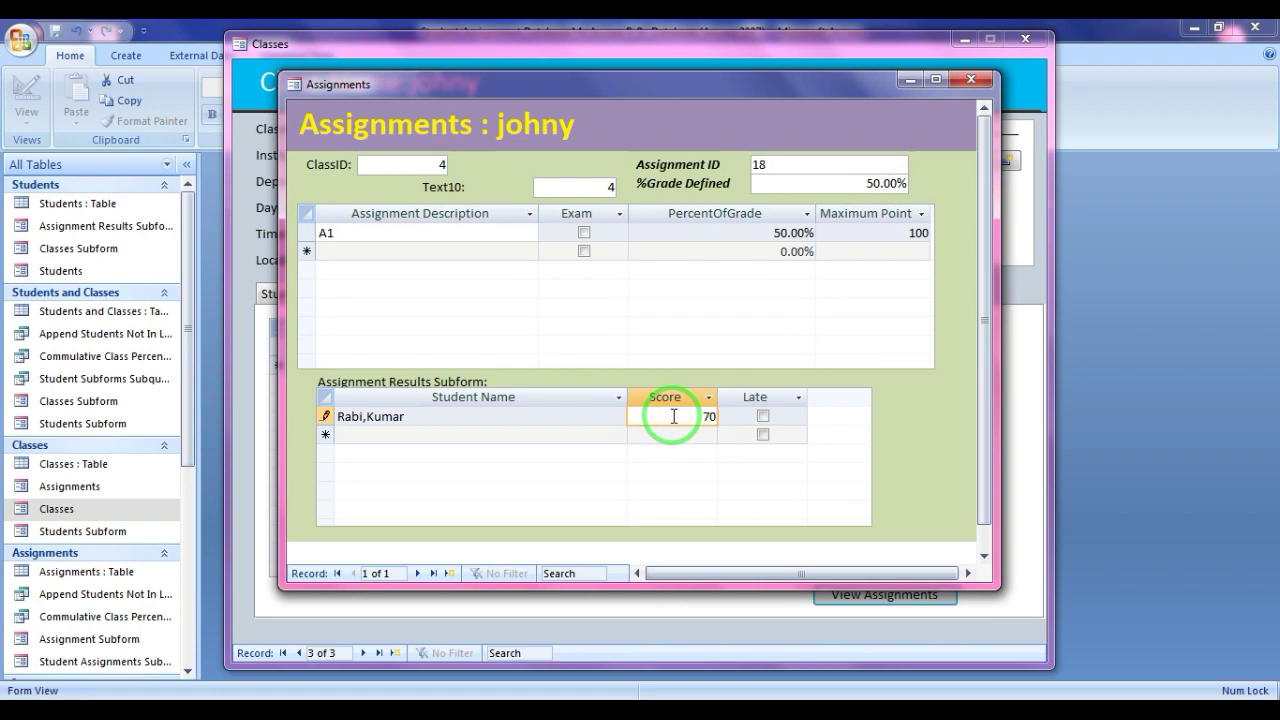
click(970, 80)
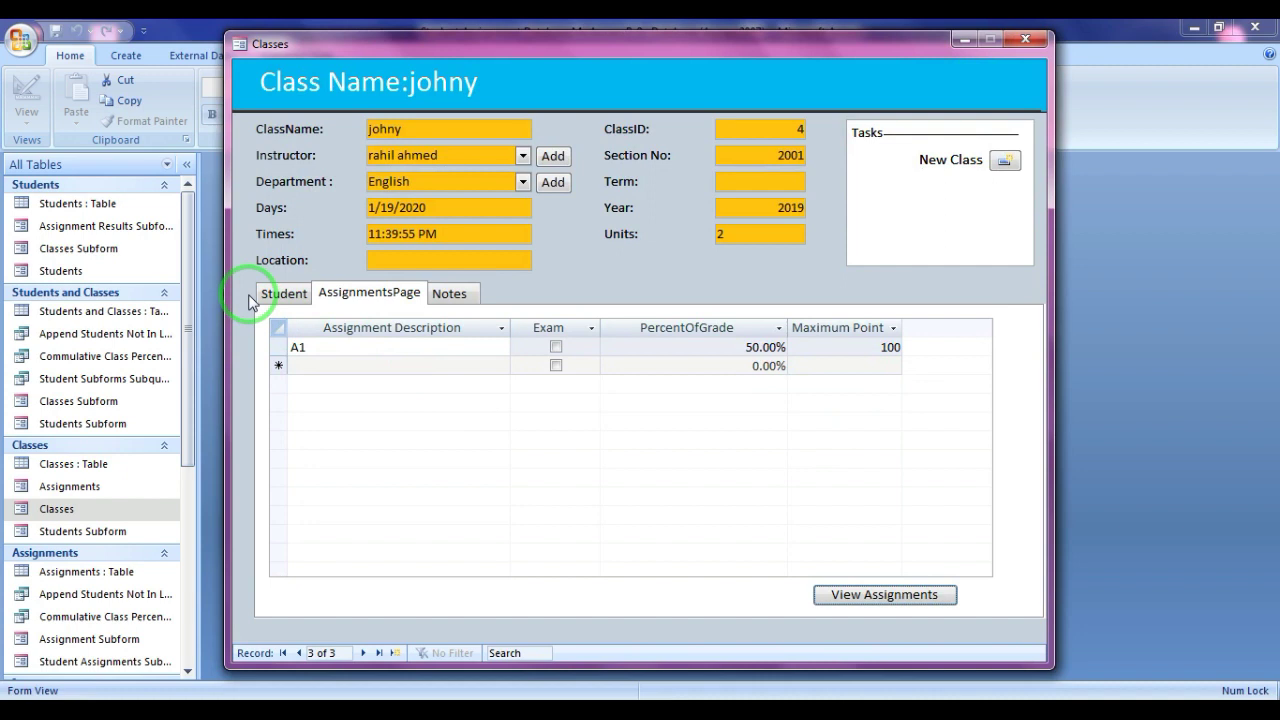
- View the student record from this class and narrow its ClassName column so Grade(%) fits, and close the Students window
click(280, 293)
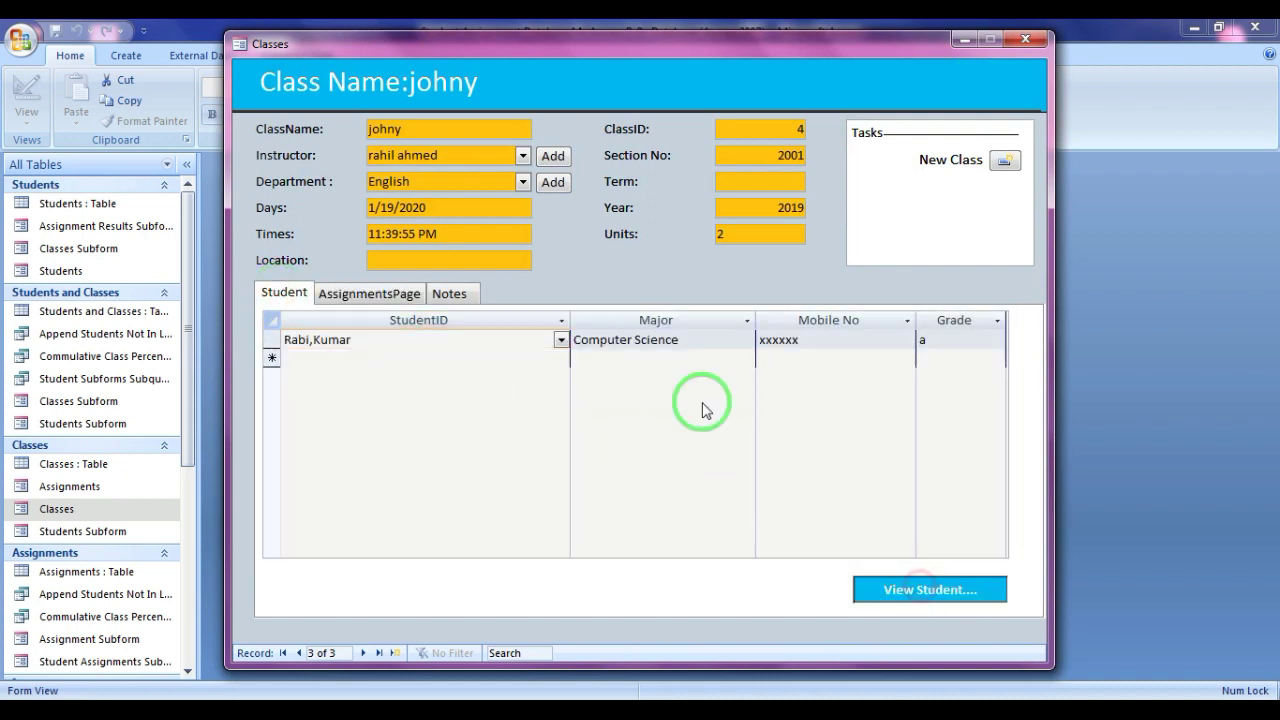
double_click(660, 370)
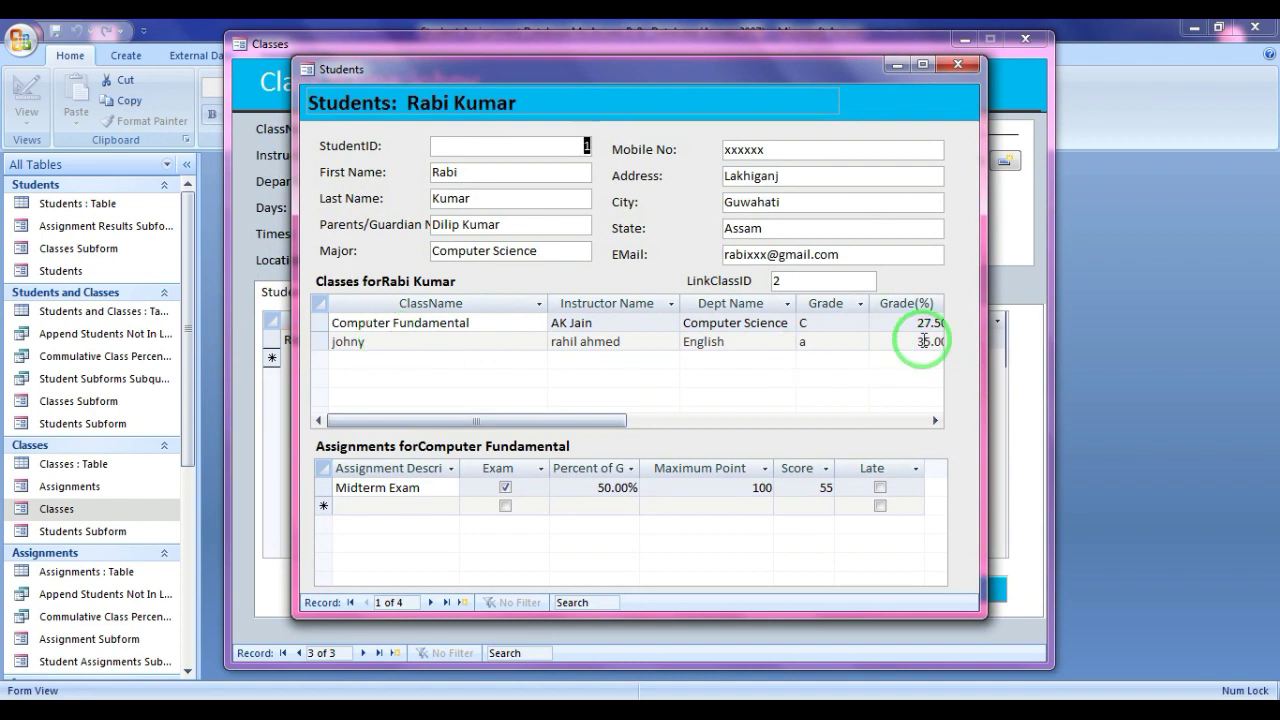
drag(547, 303, 513, 305)
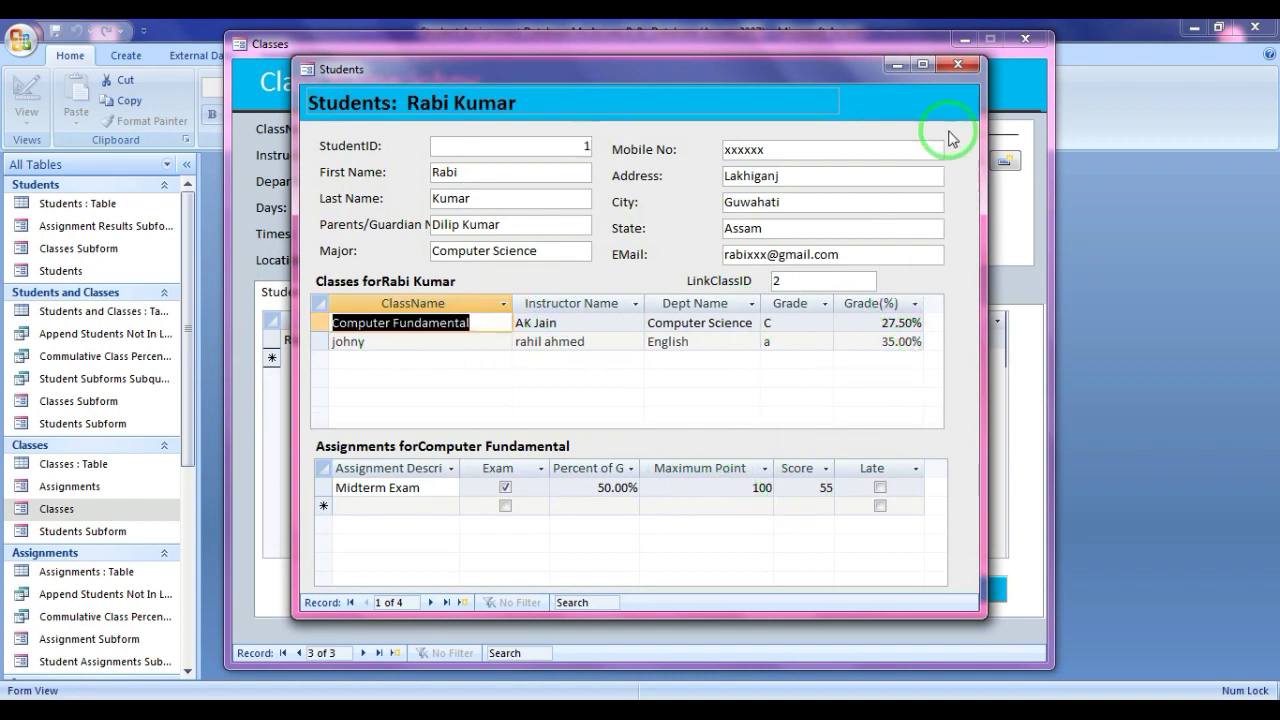
click(958, 66)
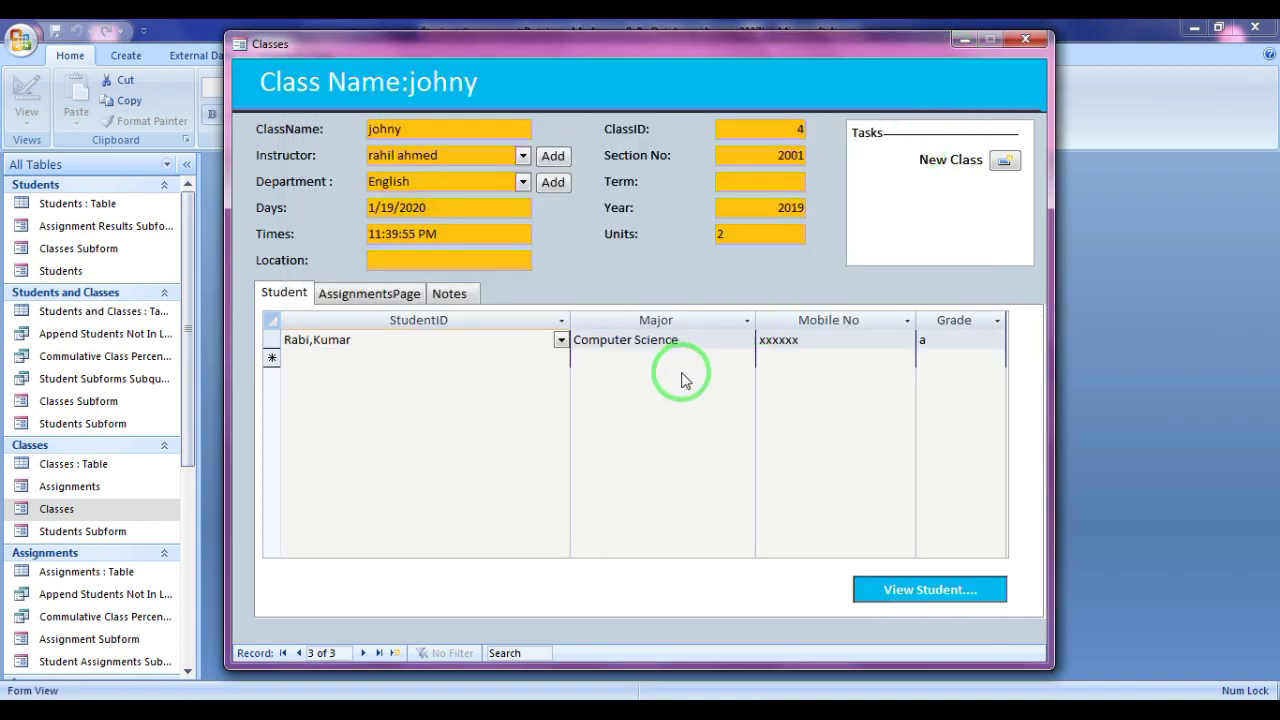
- Return to the Computer Fundamental class and check which record opens for its first and second students
click(298, 653)
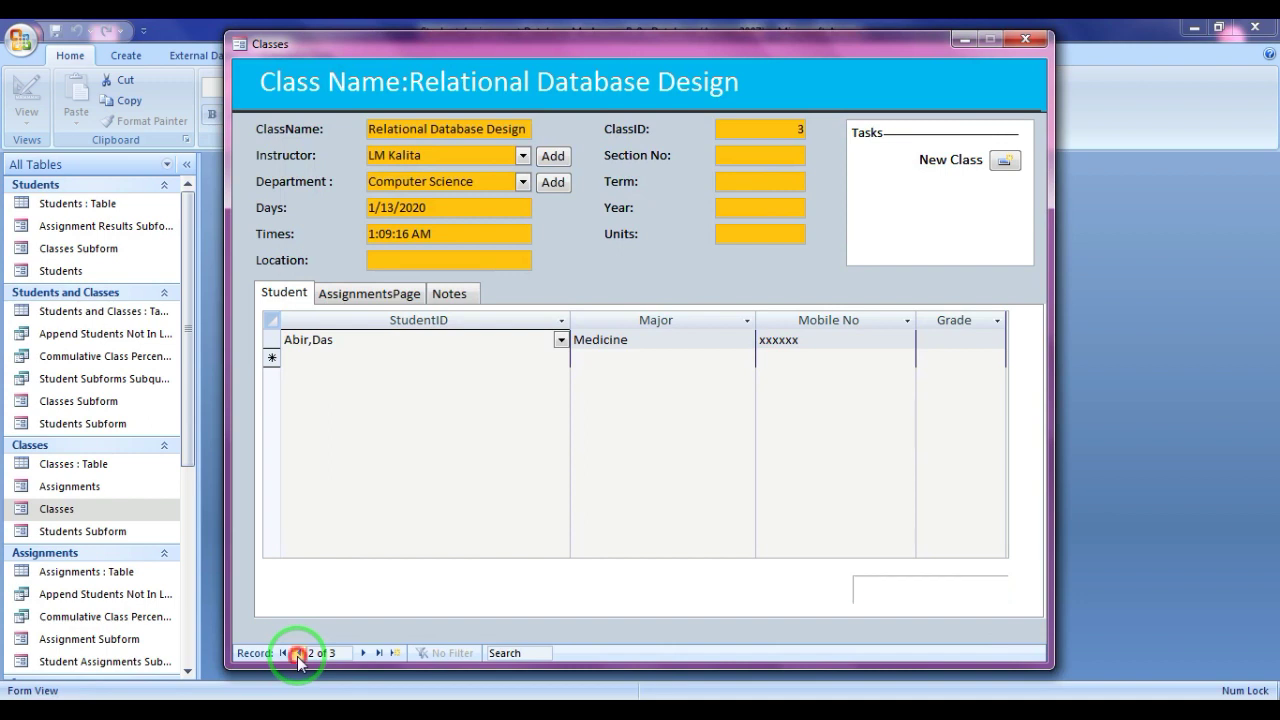
click(298, 653)
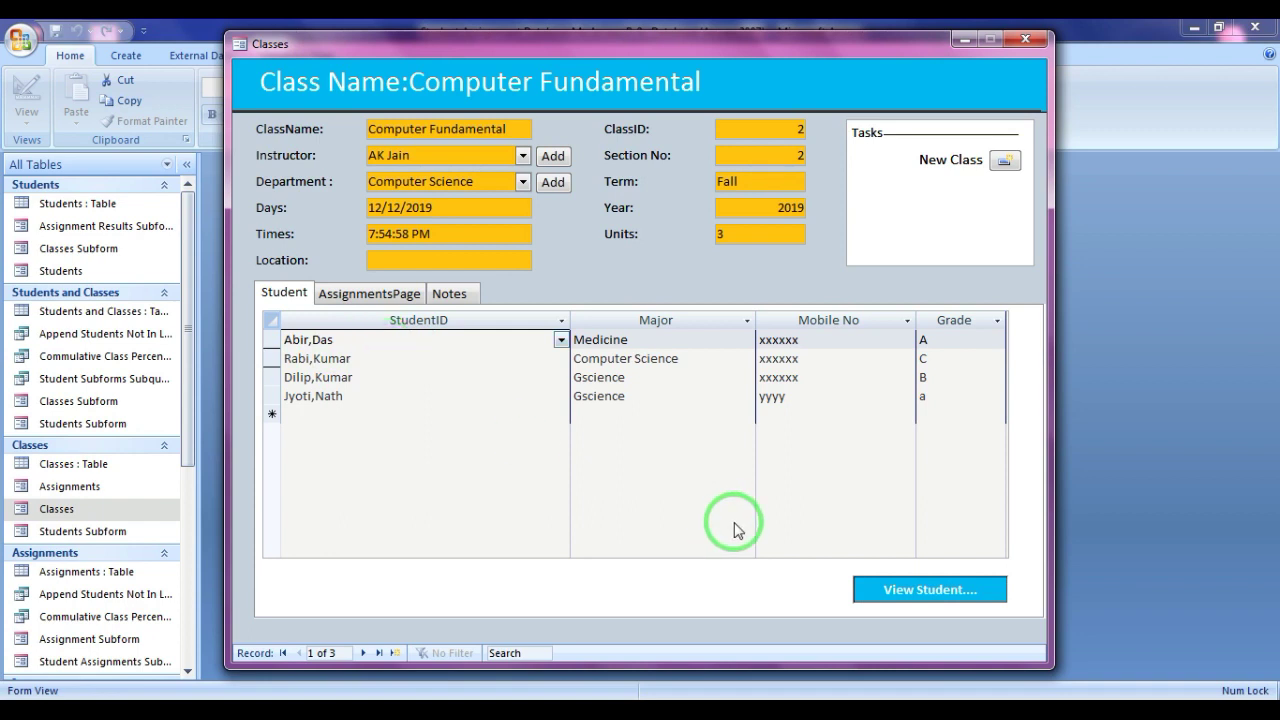
double_click(362, 343)
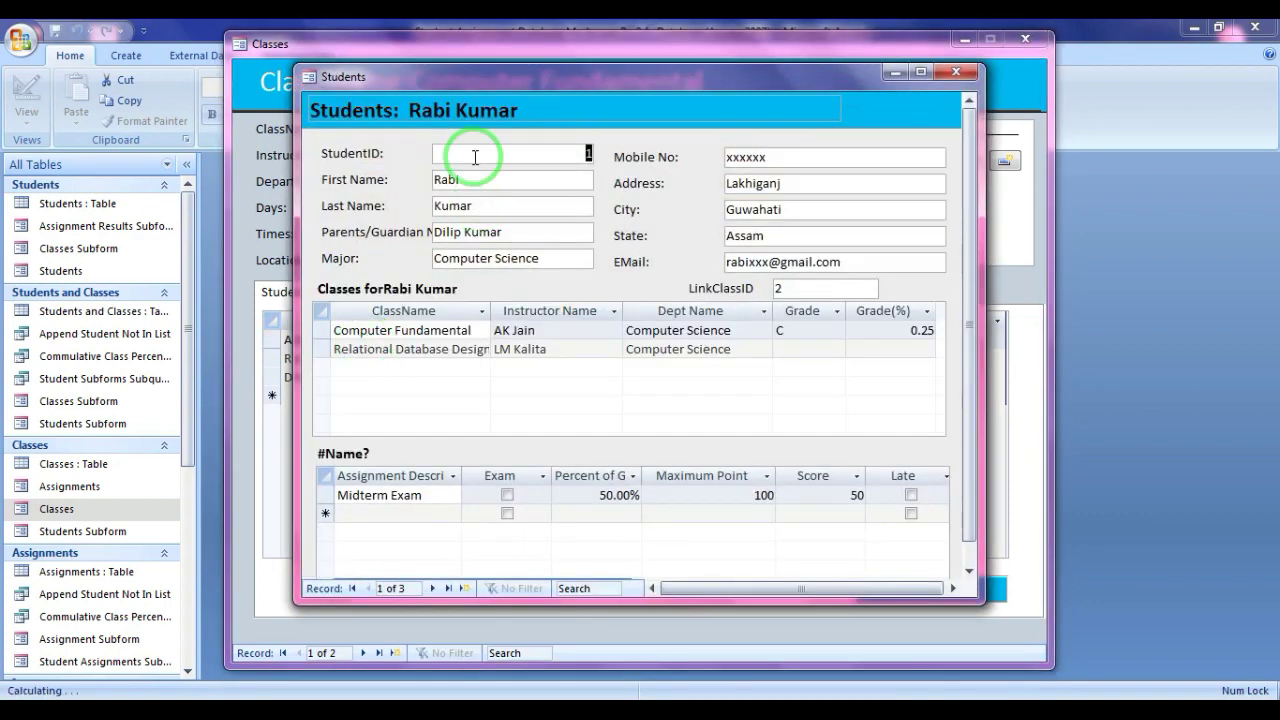
click(956, 72)
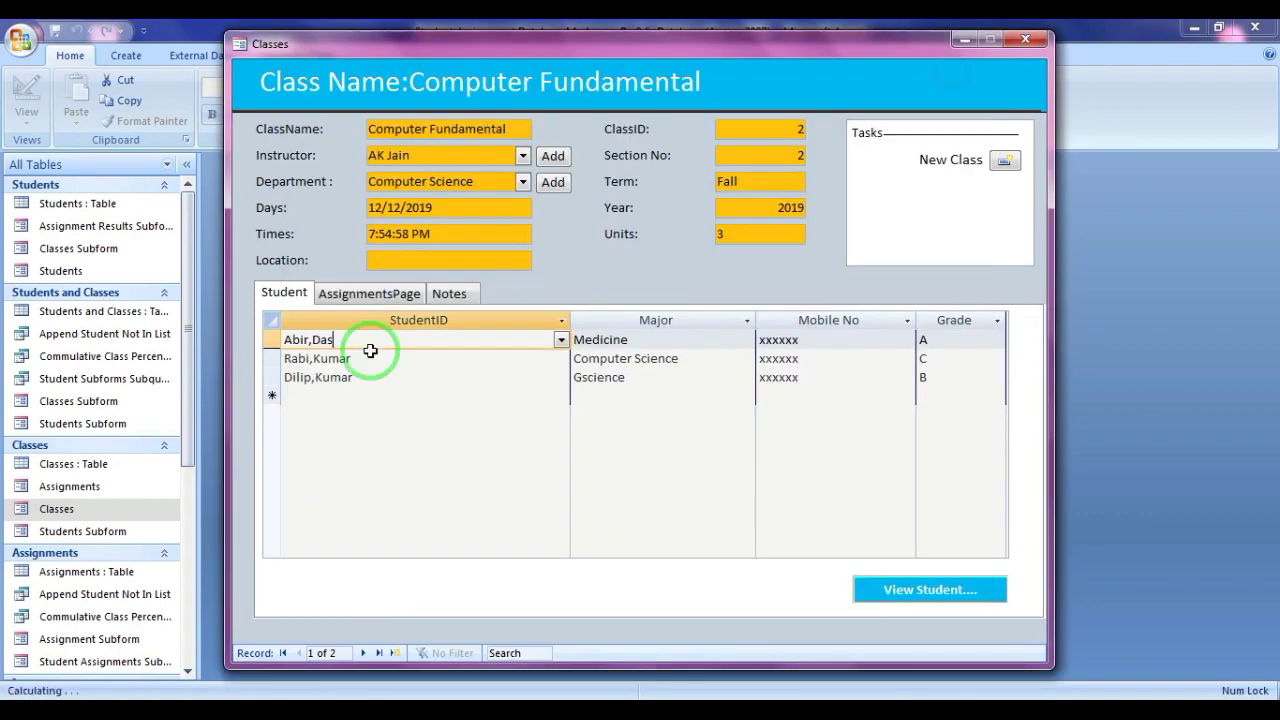
double_click(362, 359)
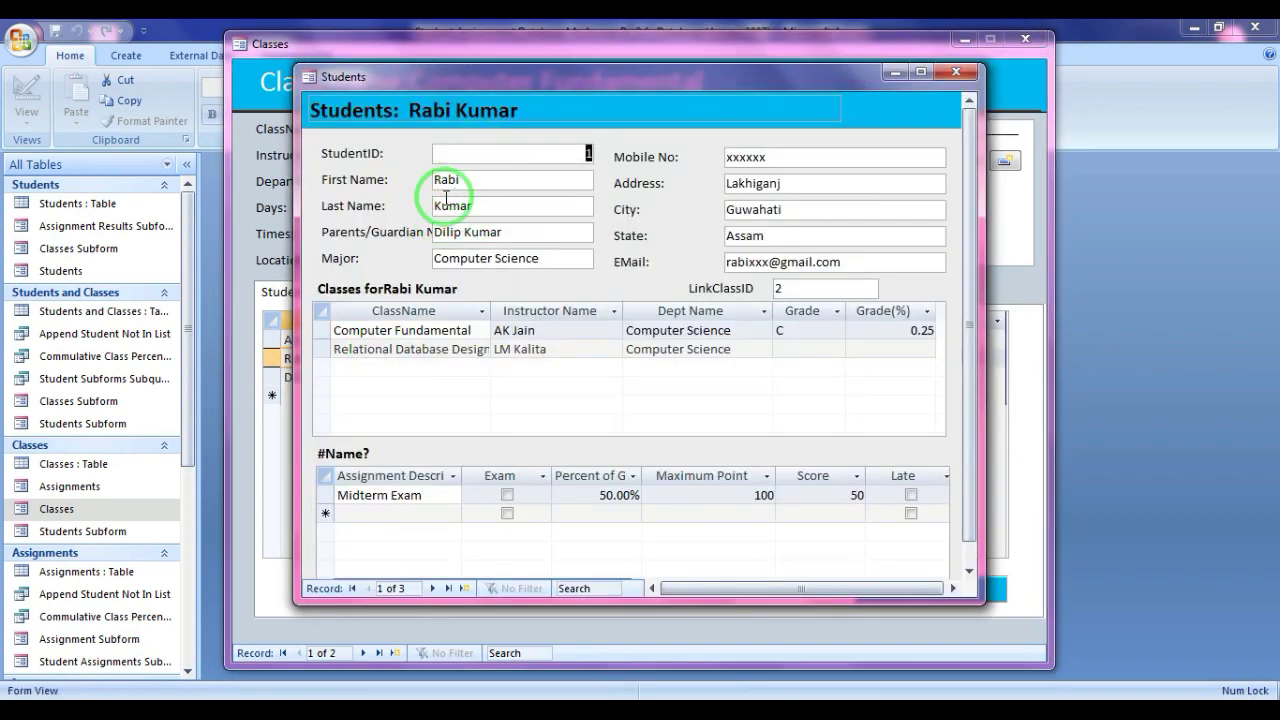
click(956, 72)
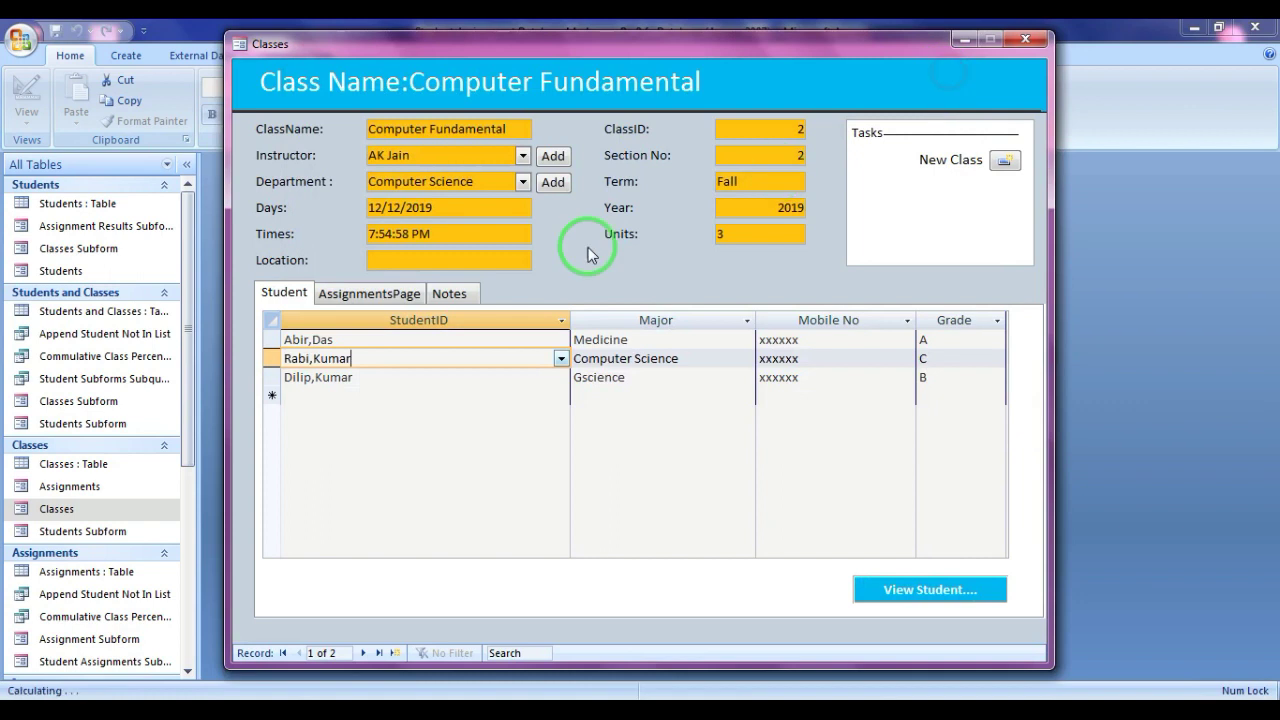
- In the Classes form's design, clear the On Dbl Click event of the student subform's StudentID combo box
right_click(576, 223)
click(628, 279)
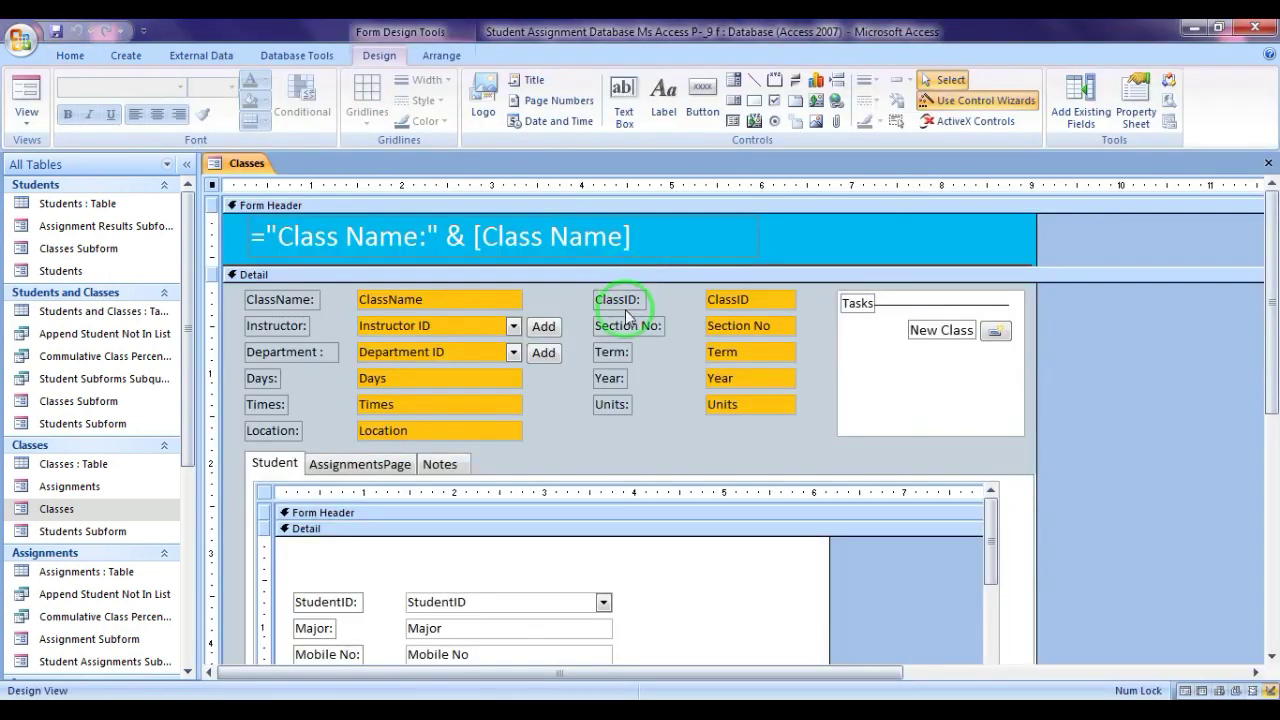
drag(1268, 337, 1274, 420)
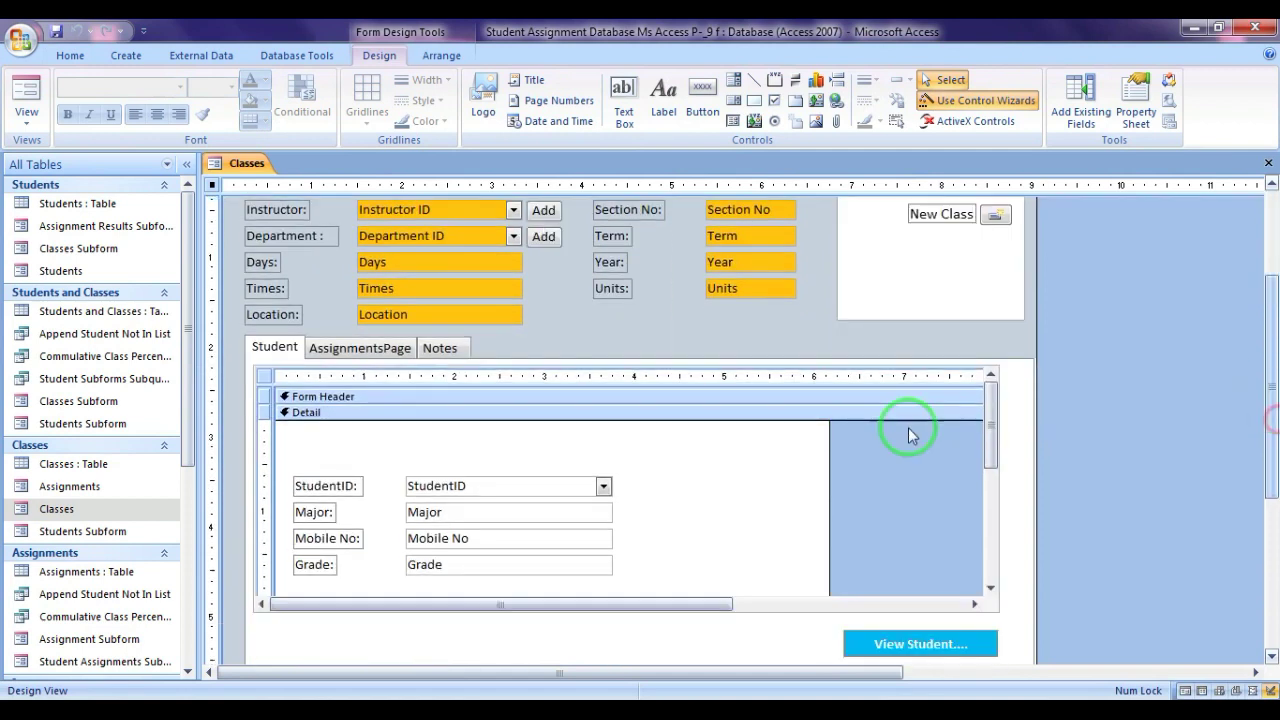
click(516, 485)
double_click(516, 485)
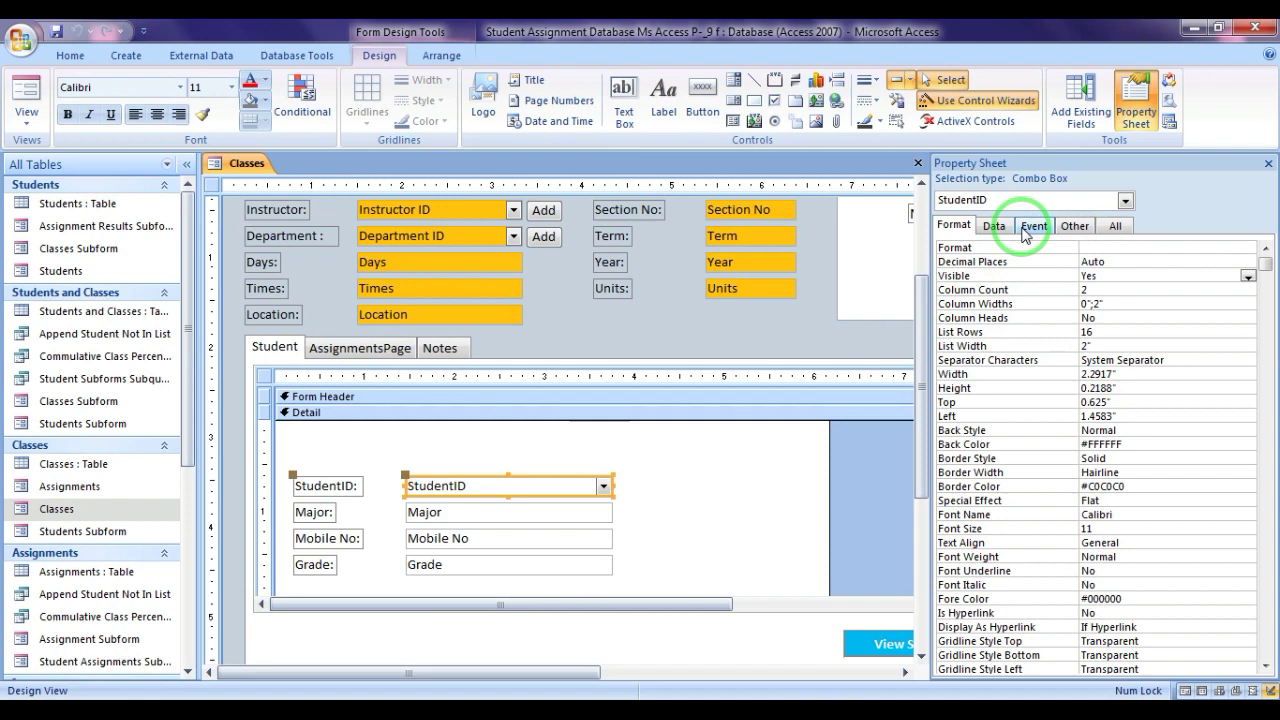
click(1033, 226)
drag(1180, 357, 1117, 358)
key(Delete)
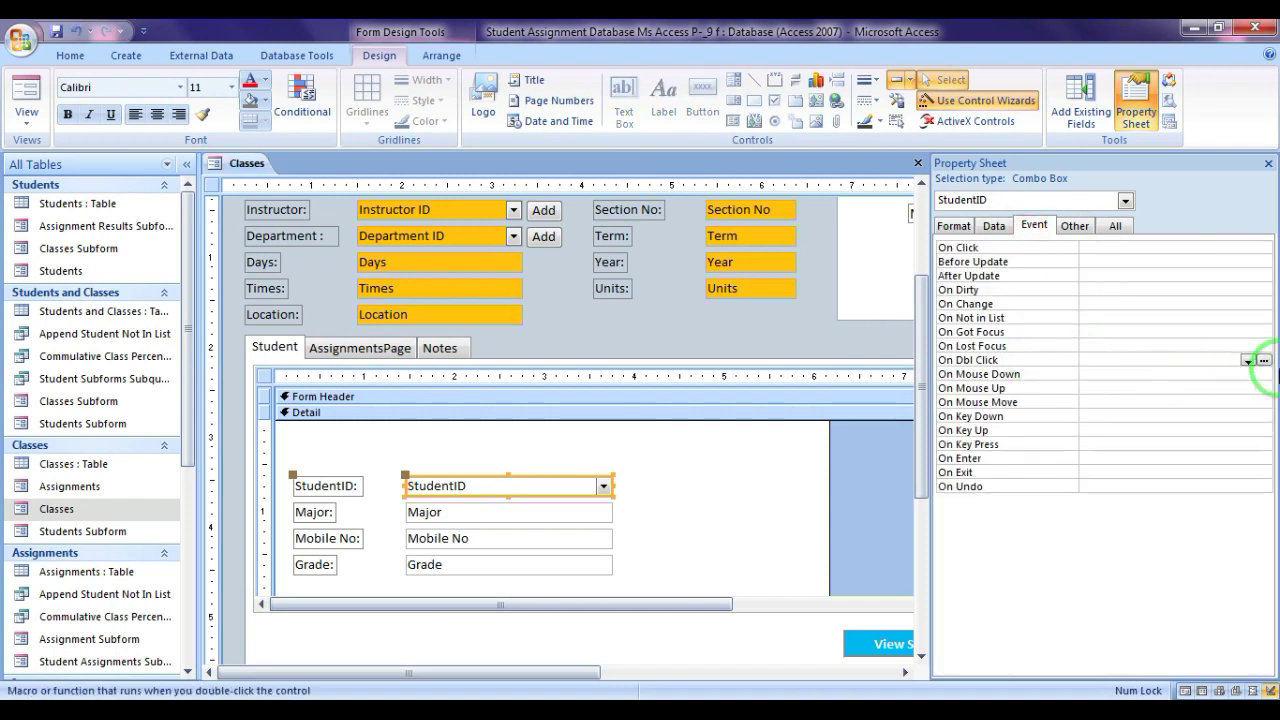
- Start a new macro for StudentID's On Dbl Click event with the Macro Builder and show the Conditions column
click(1264, 361)
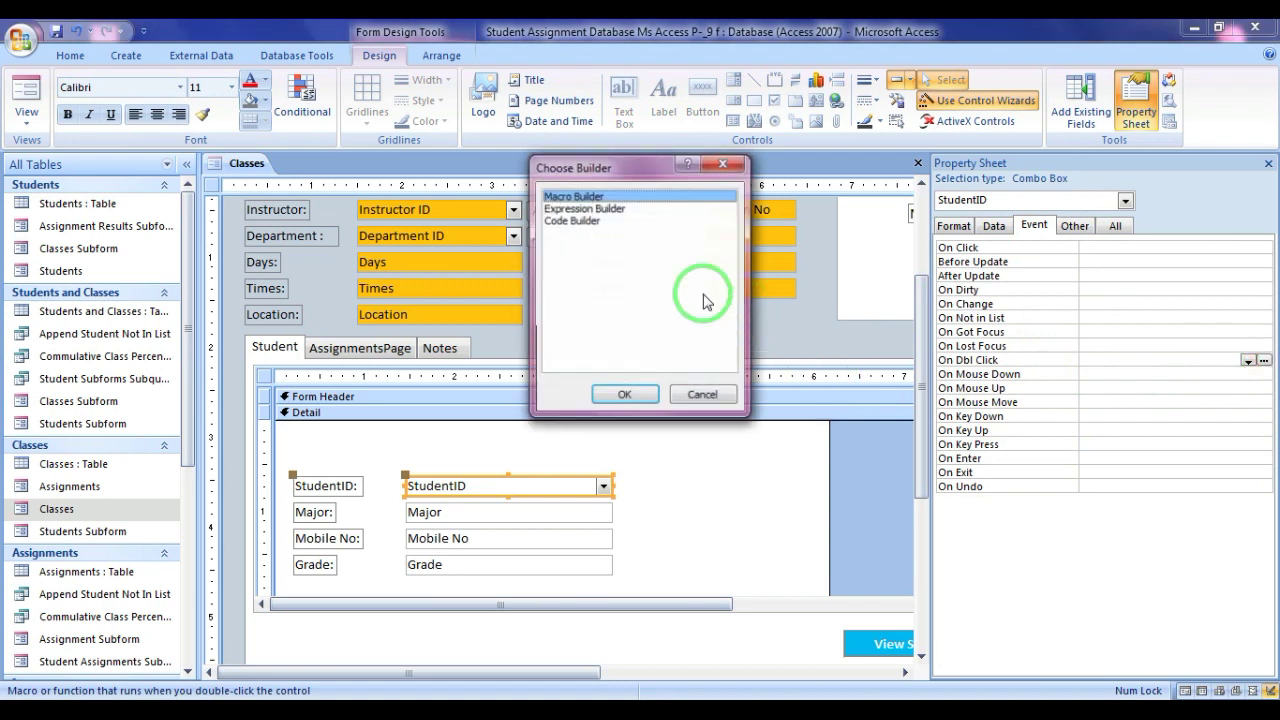
click(625, 395)
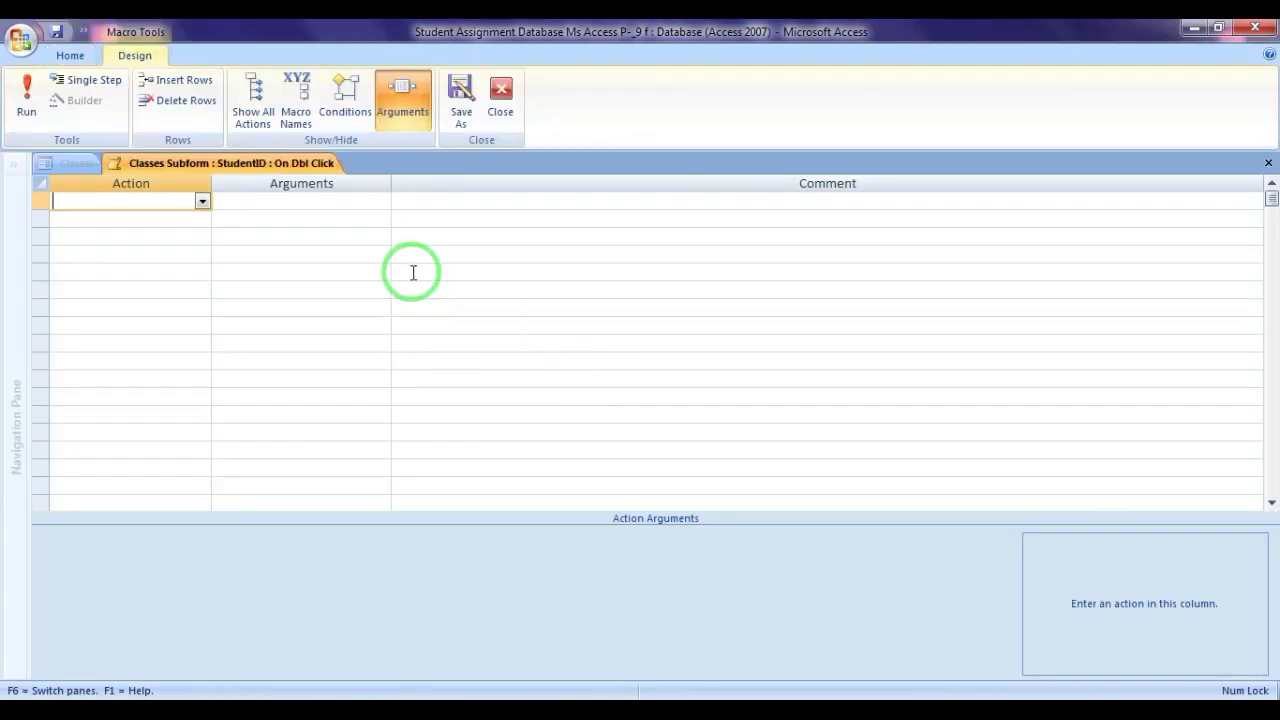
click(338, 114)
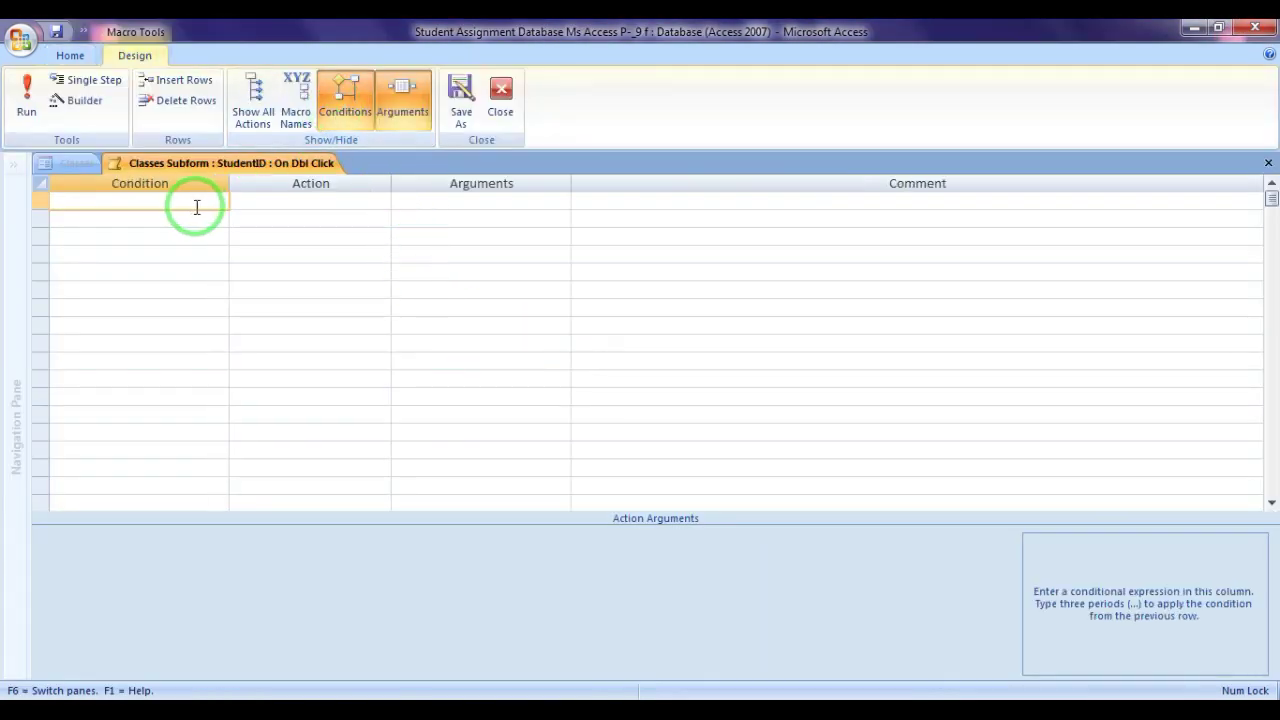
- Enter the condition Is Null([Screen].[ActiveControl]) in the macro's first row and dismiss the message
text(las)
text( Null)
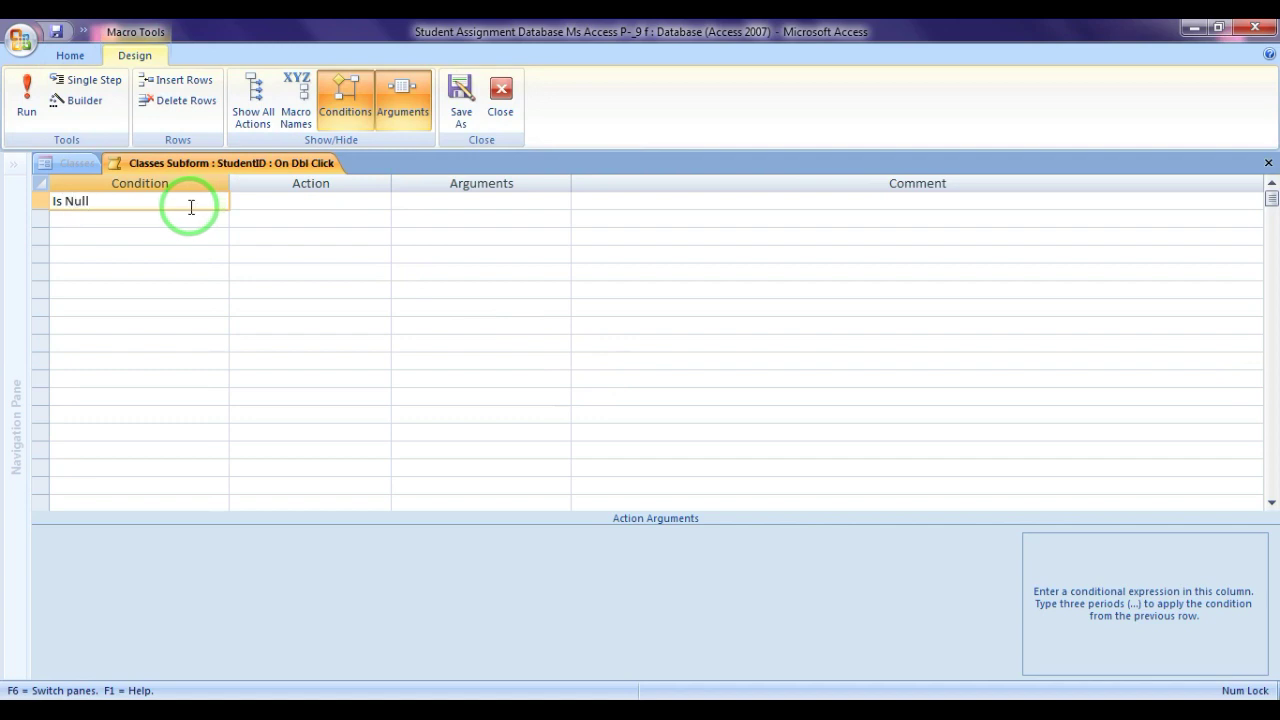
text(([Screen])
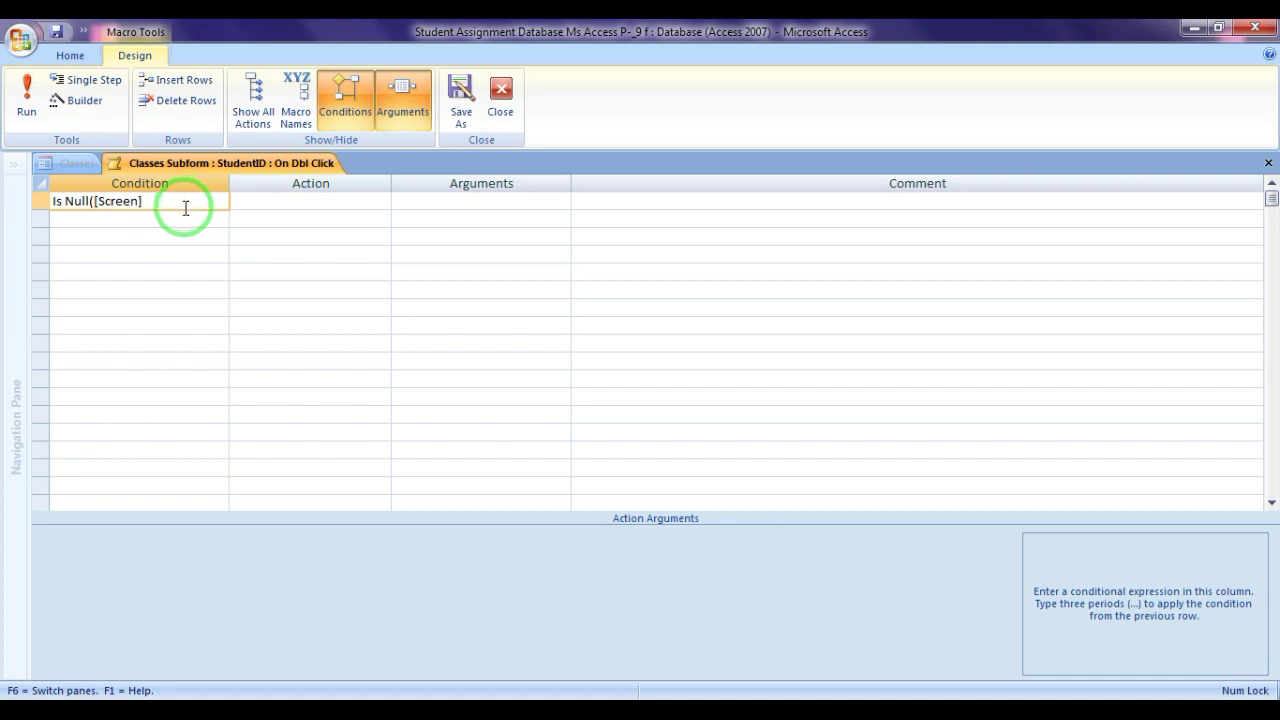
text(.[ActiveCo)
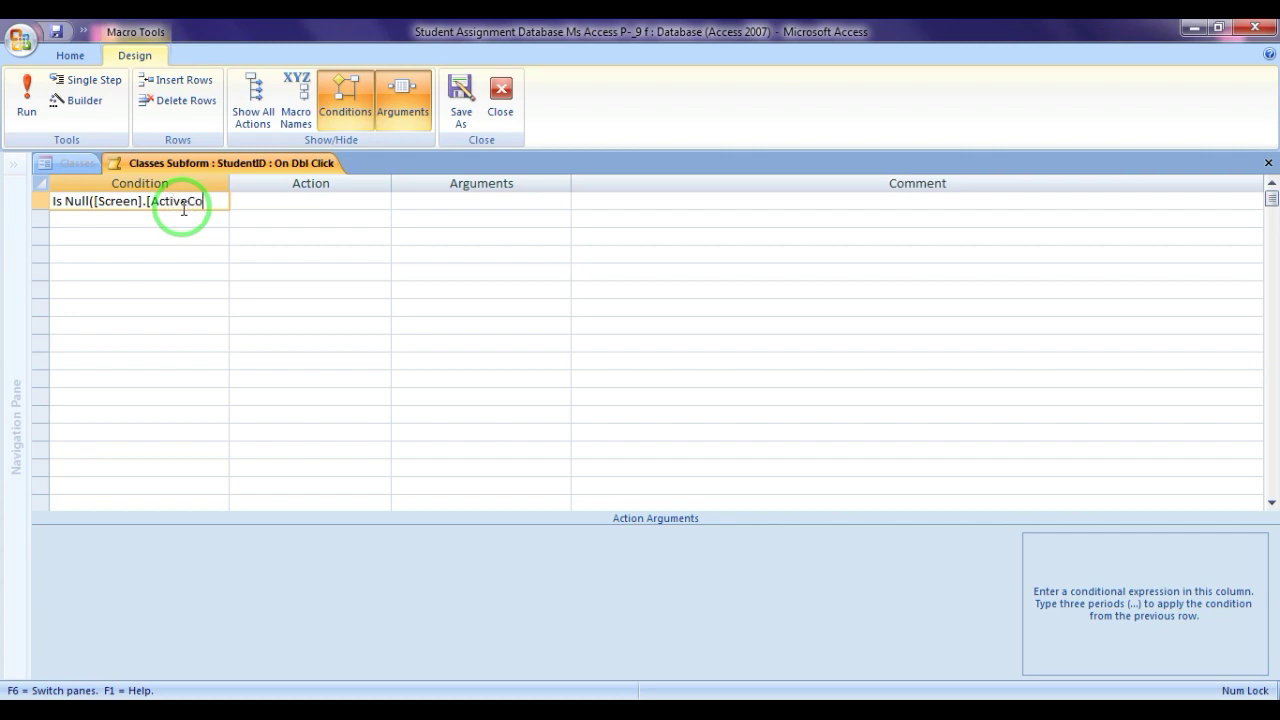
text(ntrol)
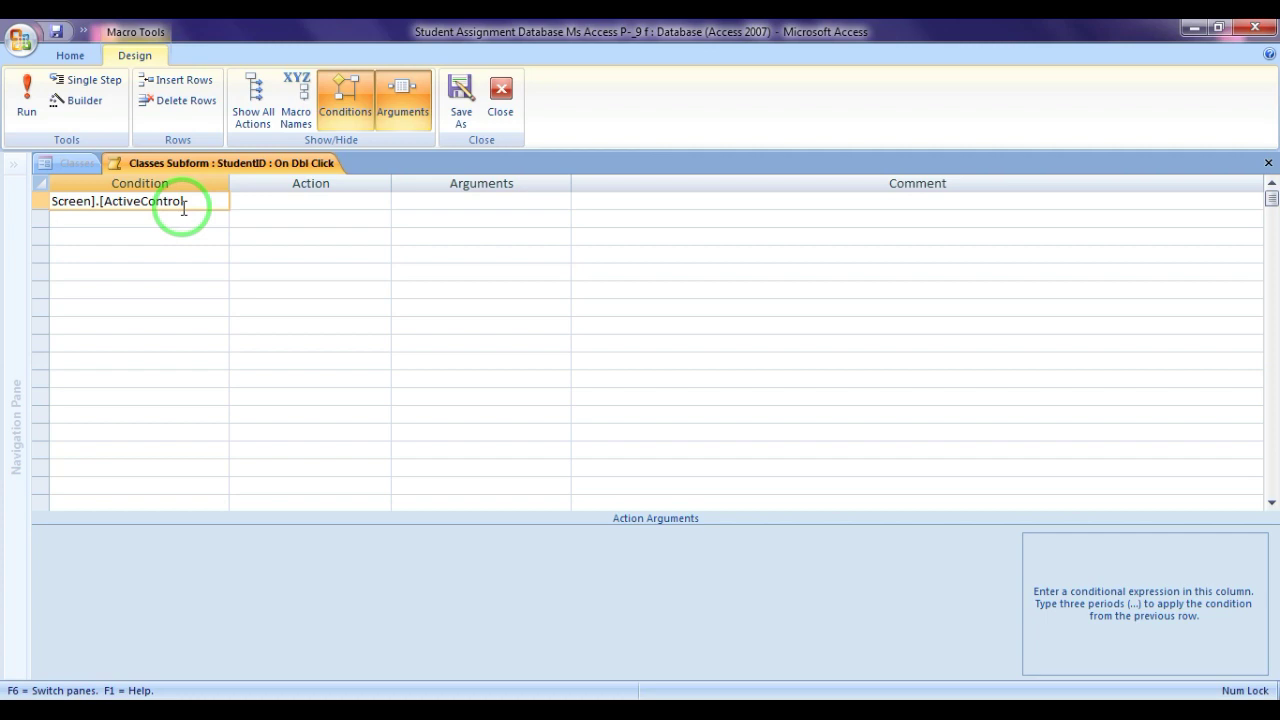
text(])
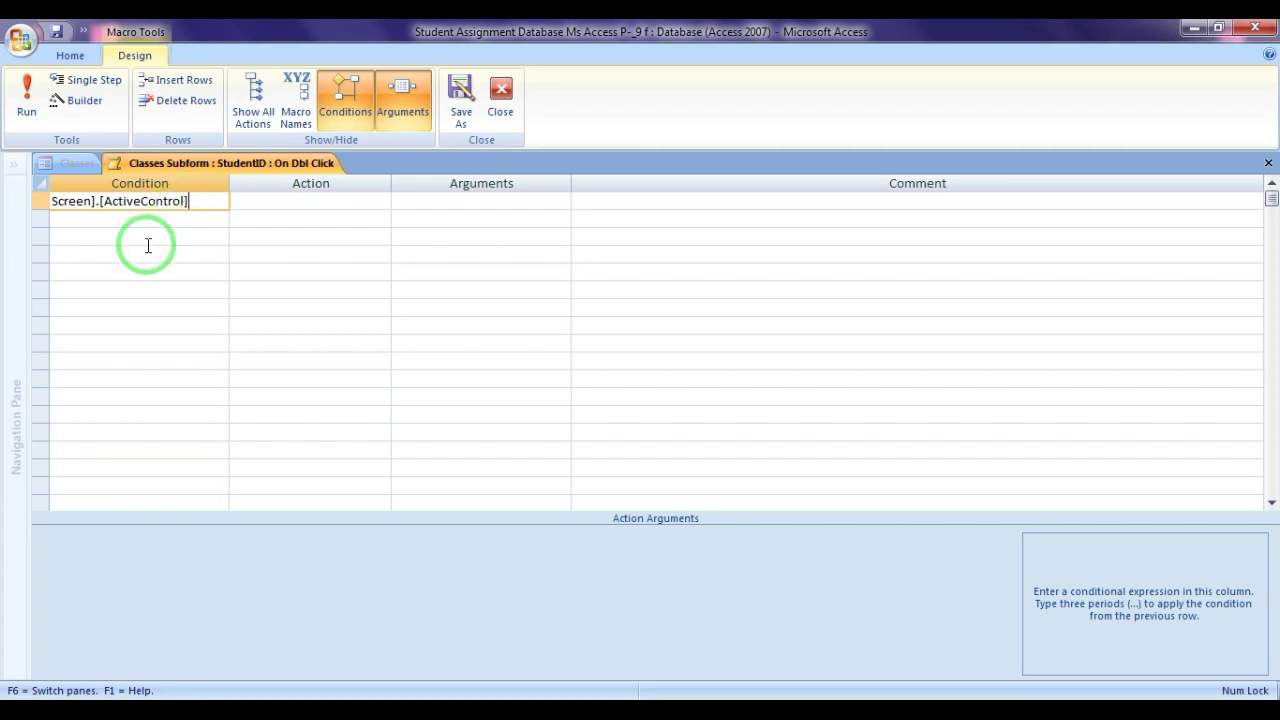
click(148, 246)
click(632, 418)
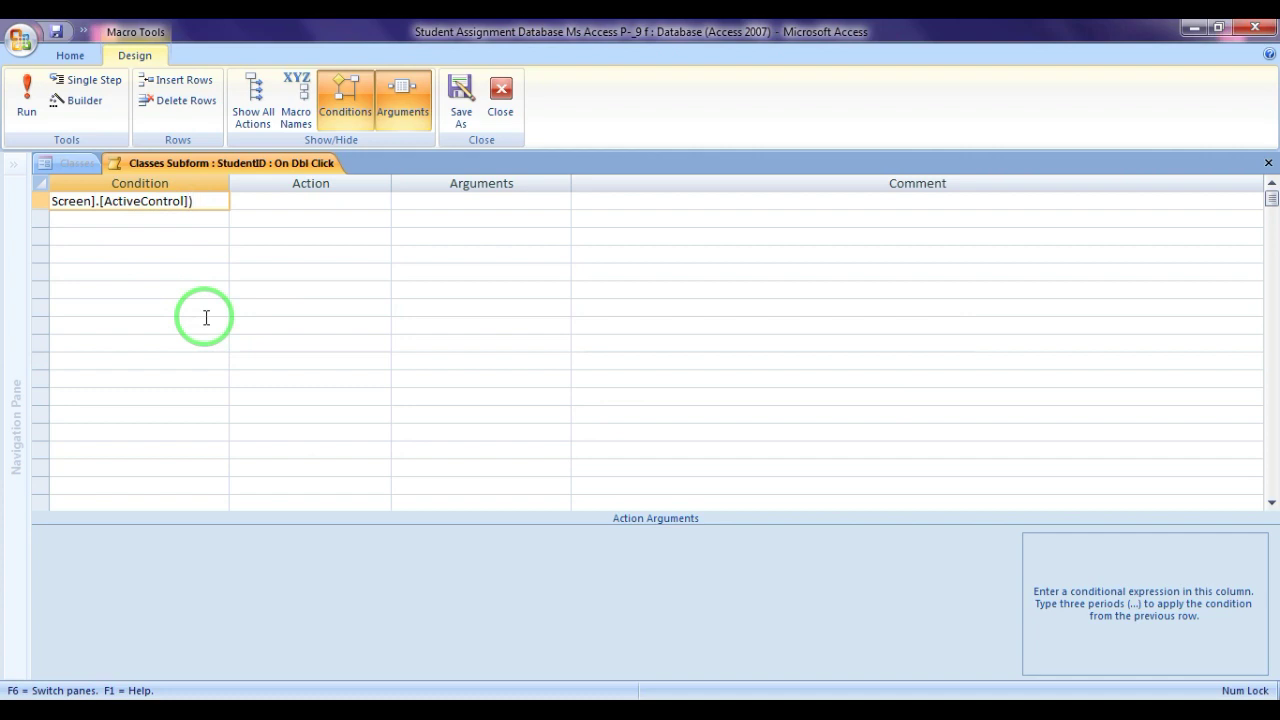
click(206, 318)
click(648, 418)
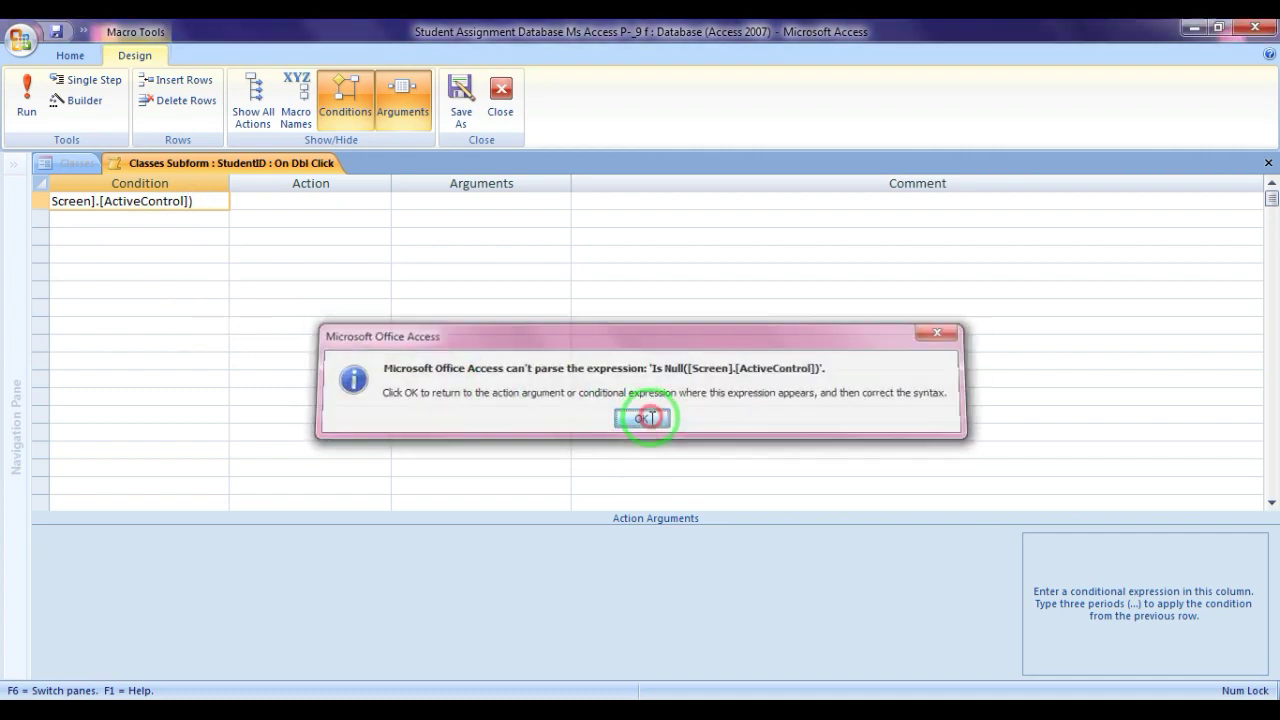
- Widen the Condition column and remove the space in the first row's condition so it reads IsNull([Screen].[ActiveControl])
drag(229, 181, 303, 182)
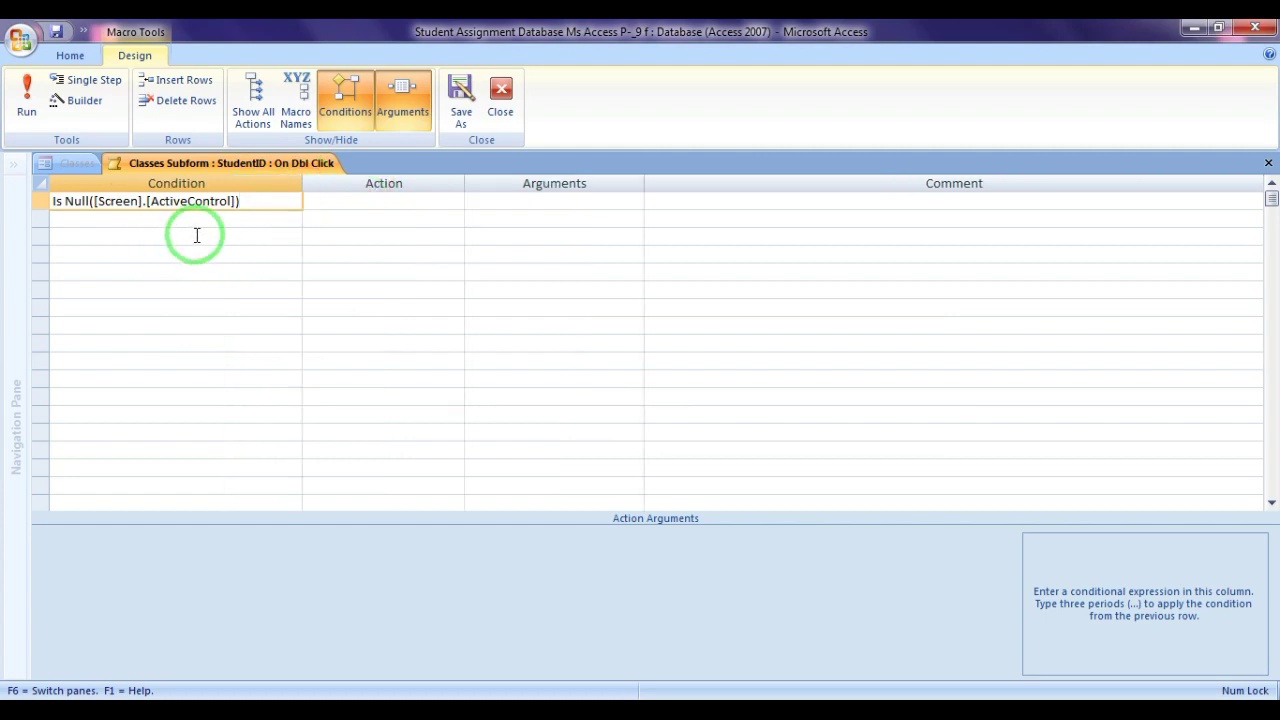
key(Left)
key(Left)
key(Left)
key(Left)
key(Left)
key(Left)
key(Left)
key(Left)
key(Left)
key(Left)
key(Left)
key(Left)
key(Left)
key(Left)
key(Left)
key(Left)
key(Left)
key(Left)
key(Left)
key(Left)
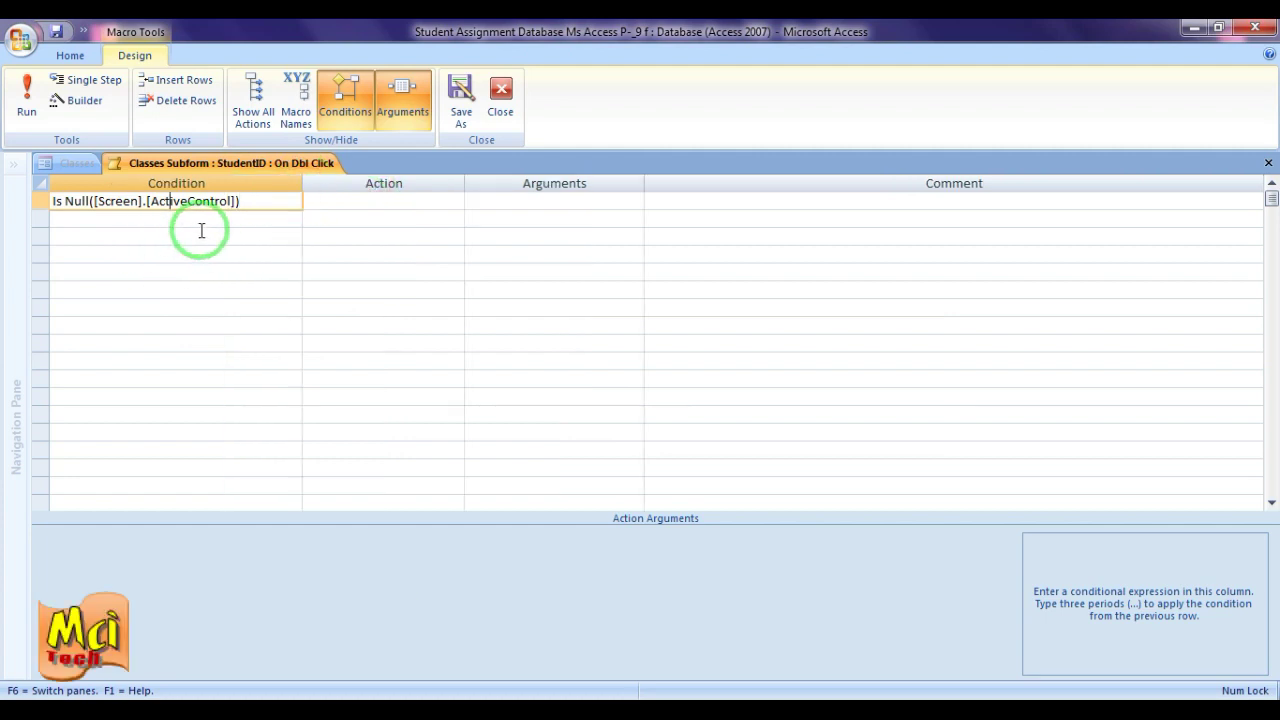
key(Left)
key(Left)
key(BackSpace)
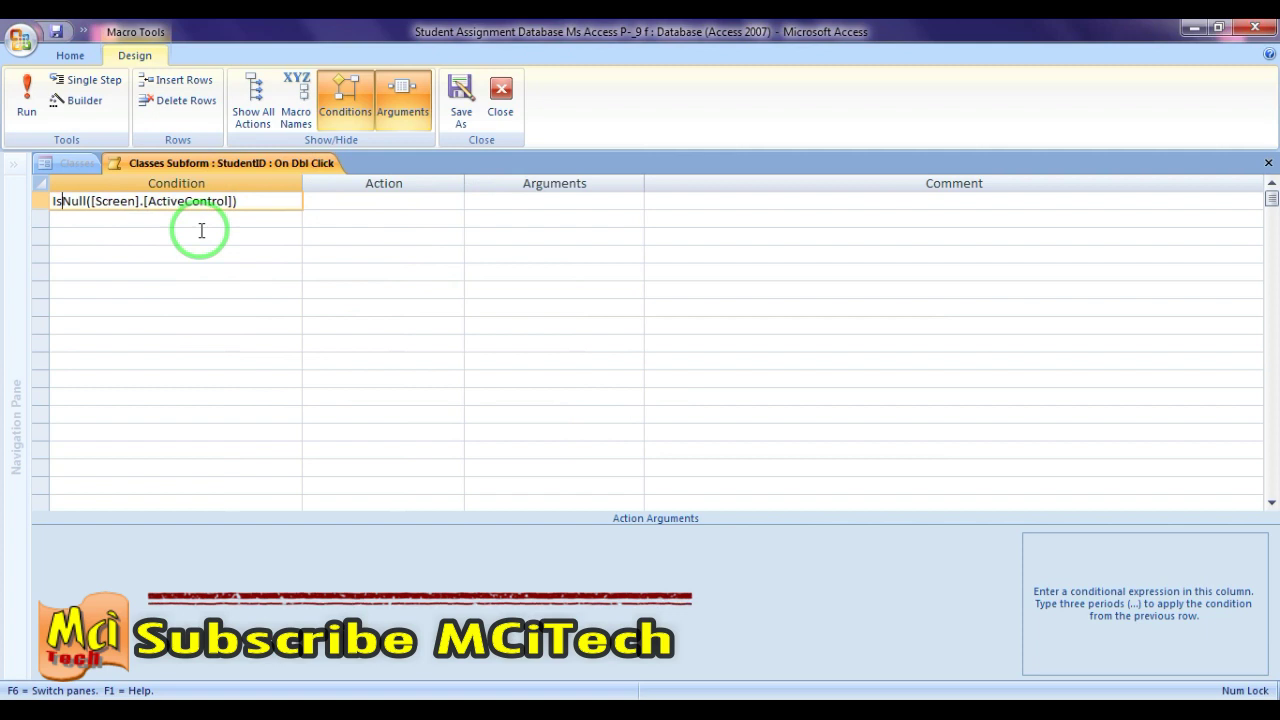
key(Tab)
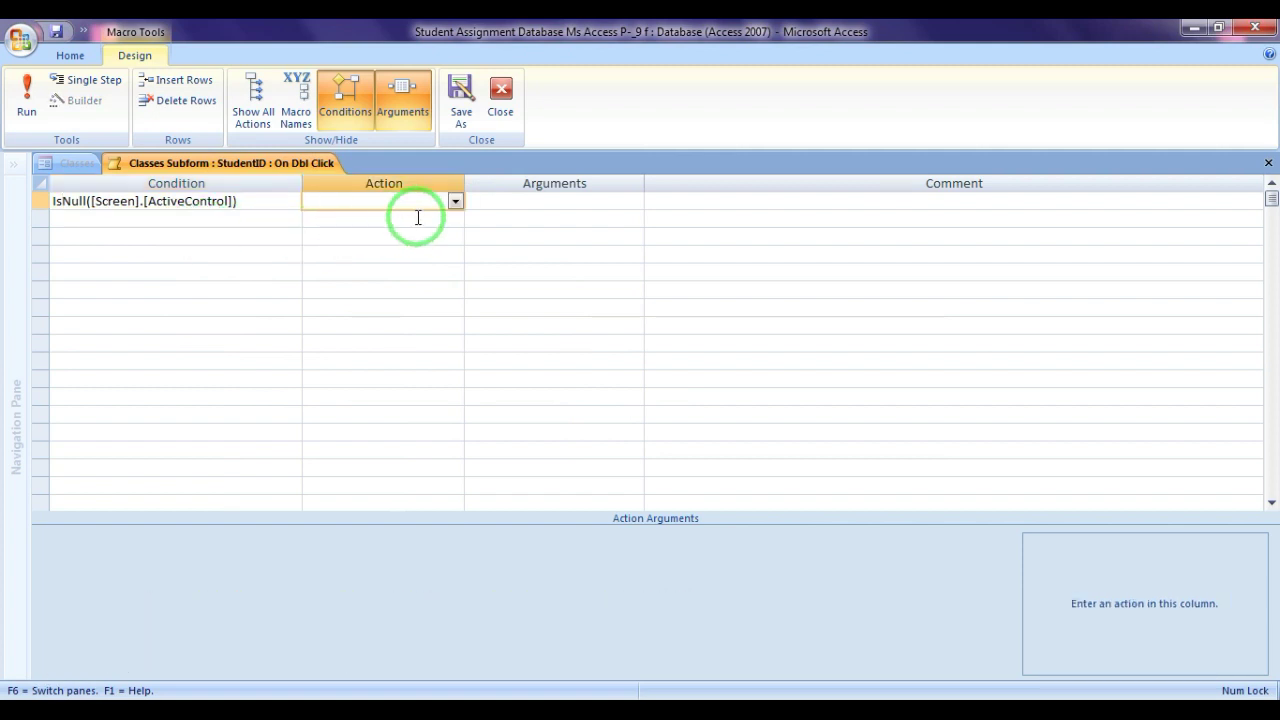
- Set the action of the IsNull condition row to StopMacro
text(st)
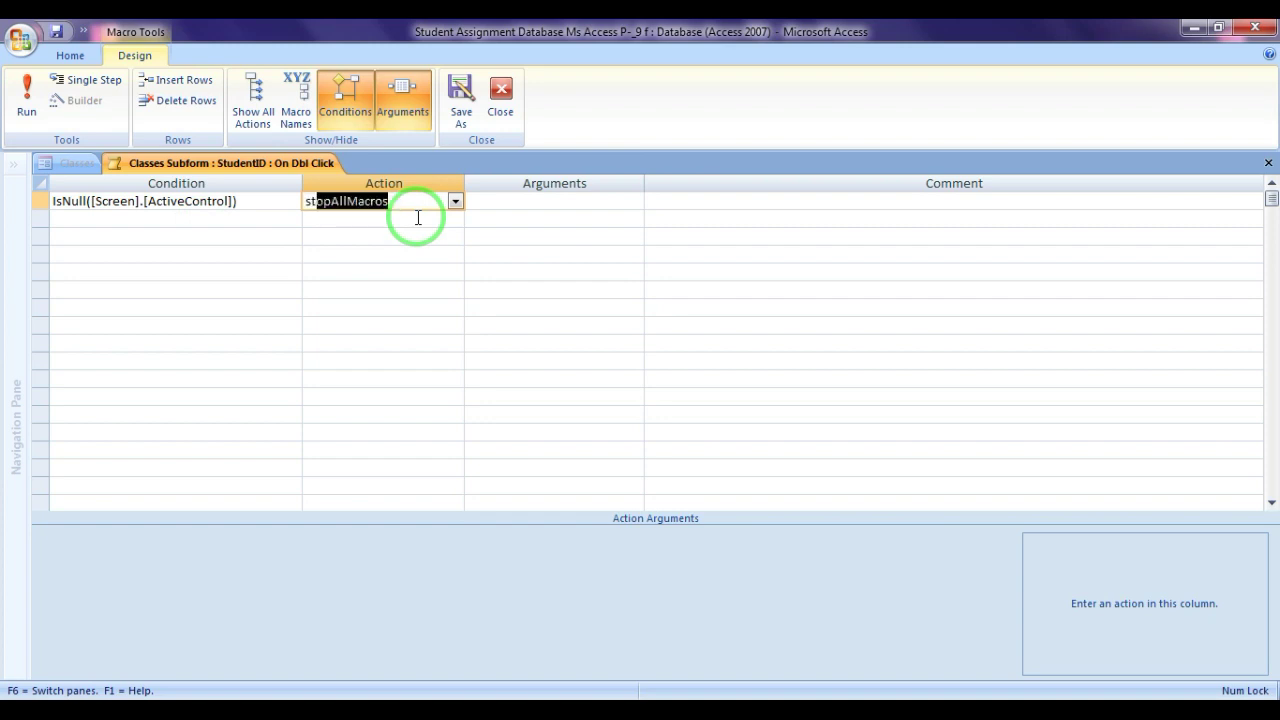
text(op)
click(414, 214)
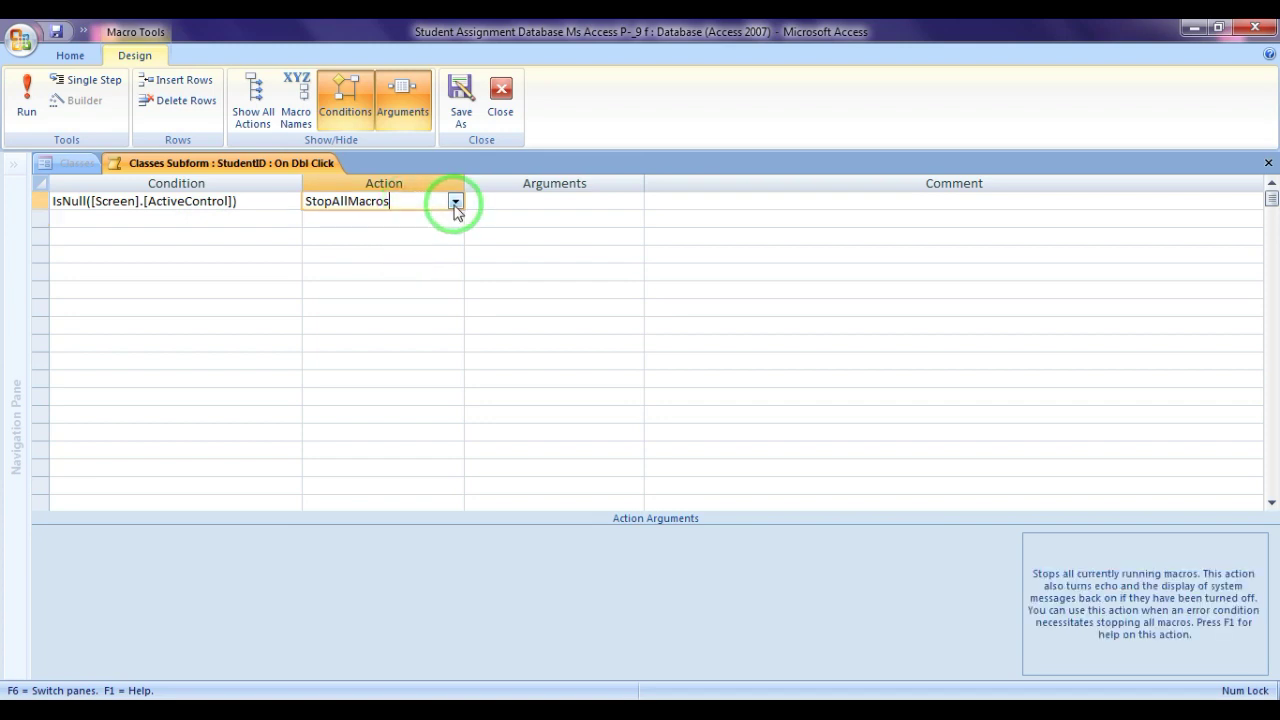
click(455, 202)
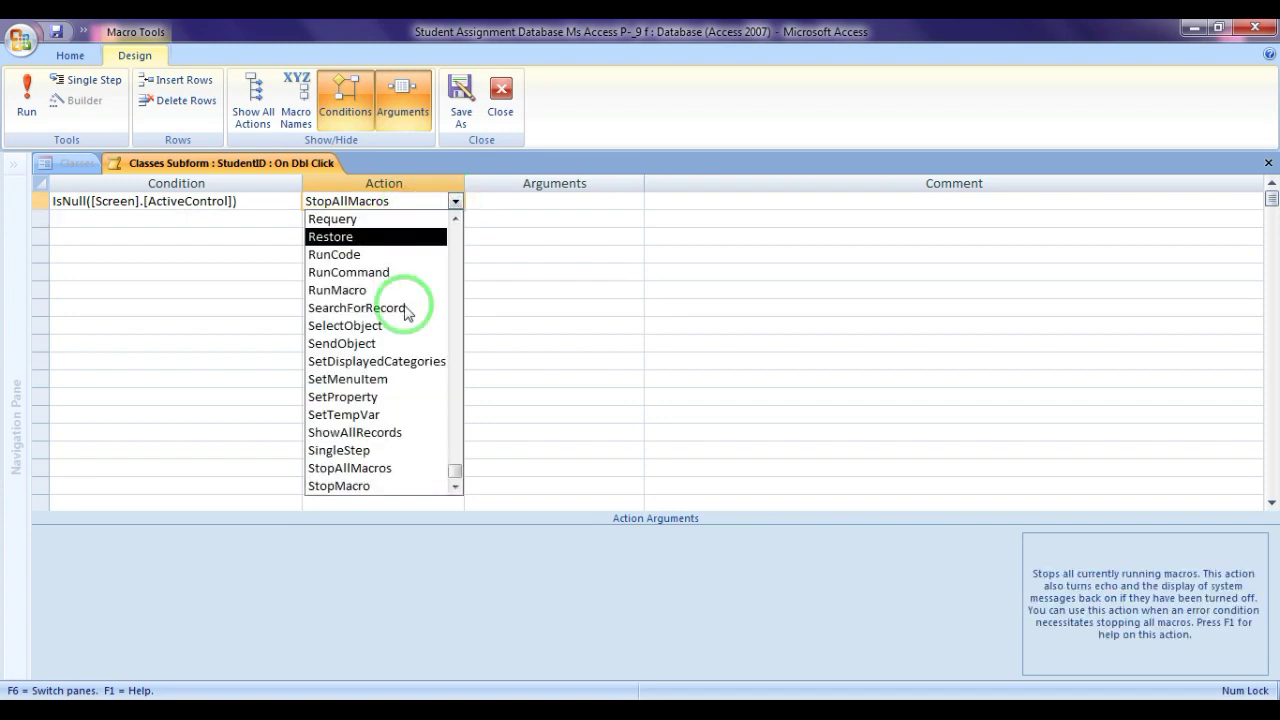
click(345, 486)
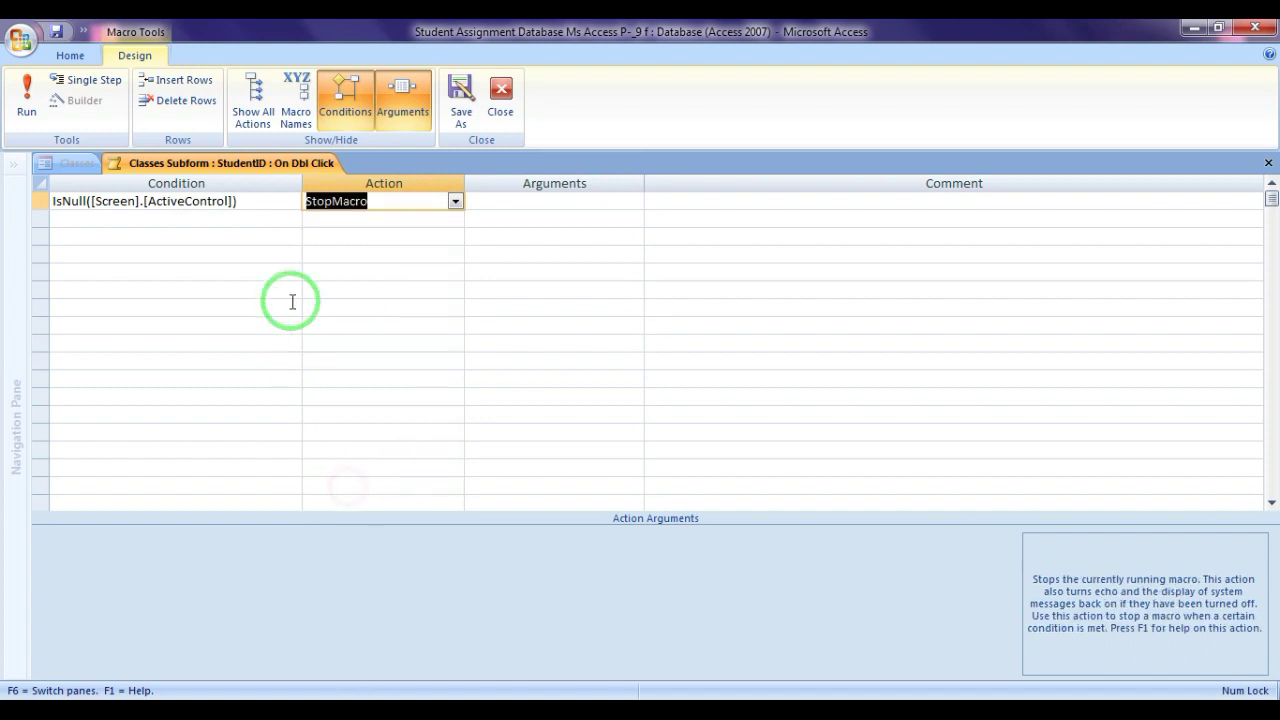
- Add an OpenForm action in the macro's third row and set its Form Name to Students
click(275, 226)
click(343, 240)
text(openForm)
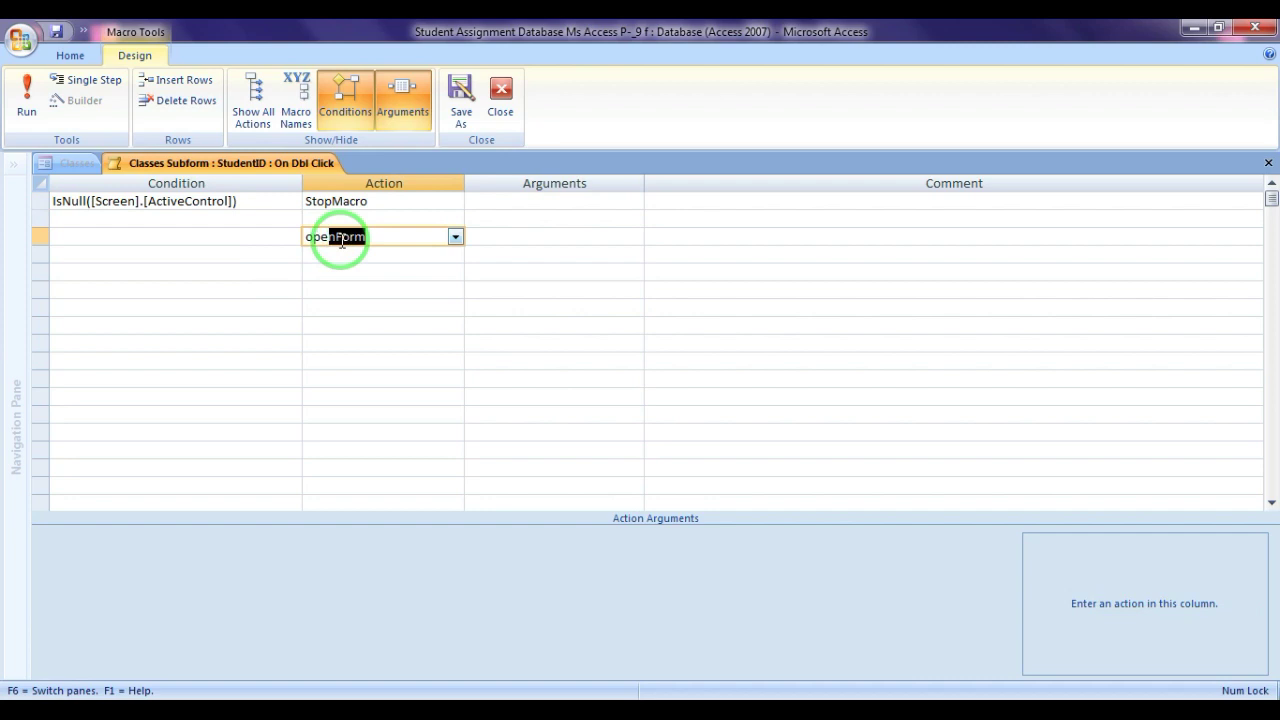
key(Tab)
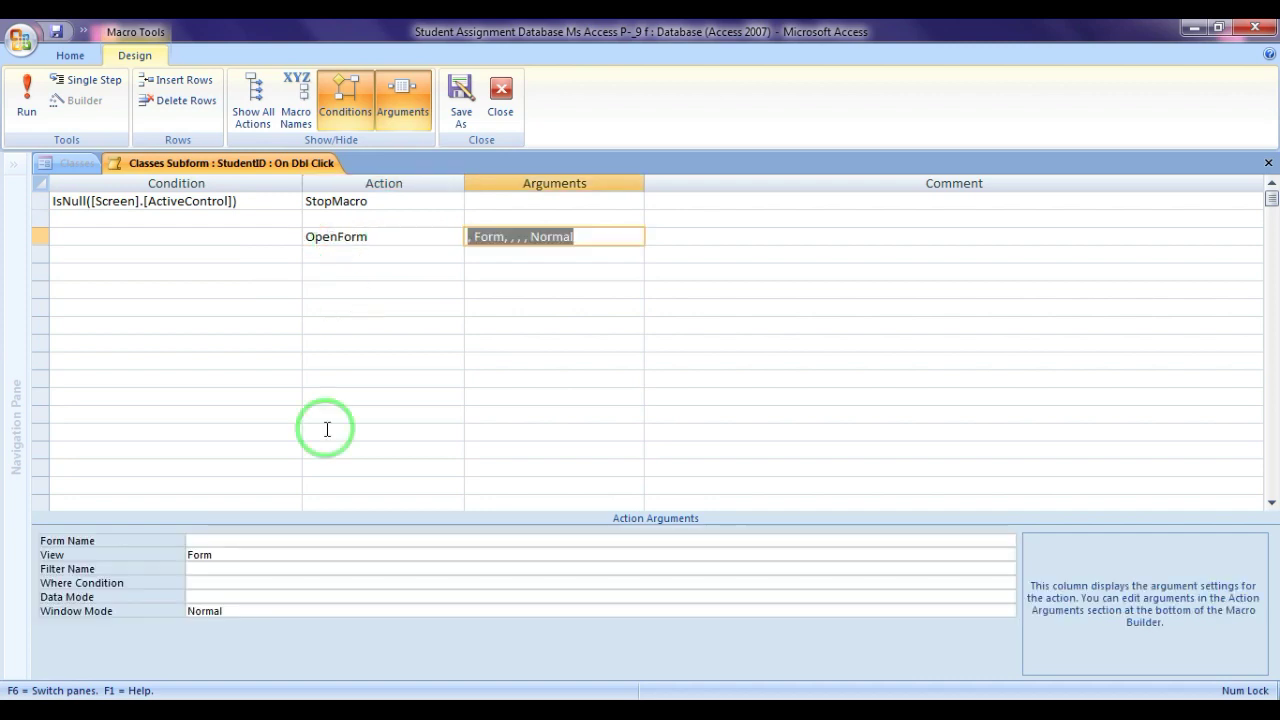
click(235, 540)
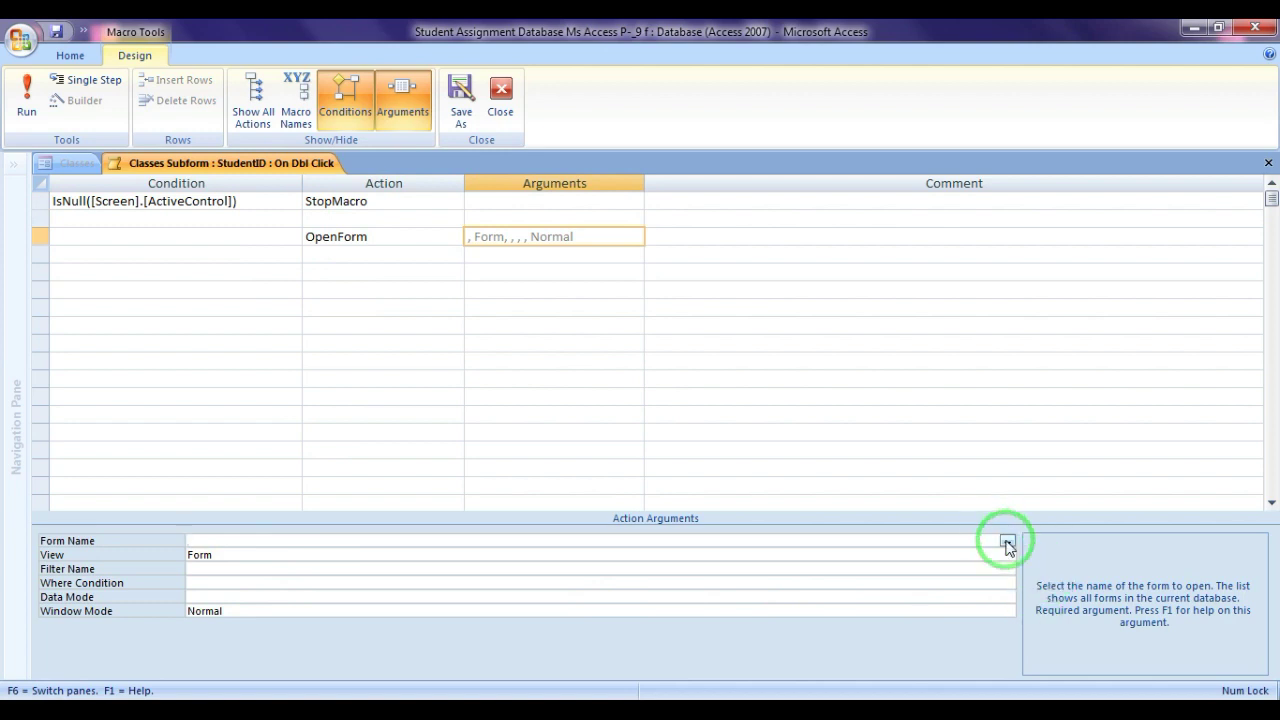
click(1006, 541)
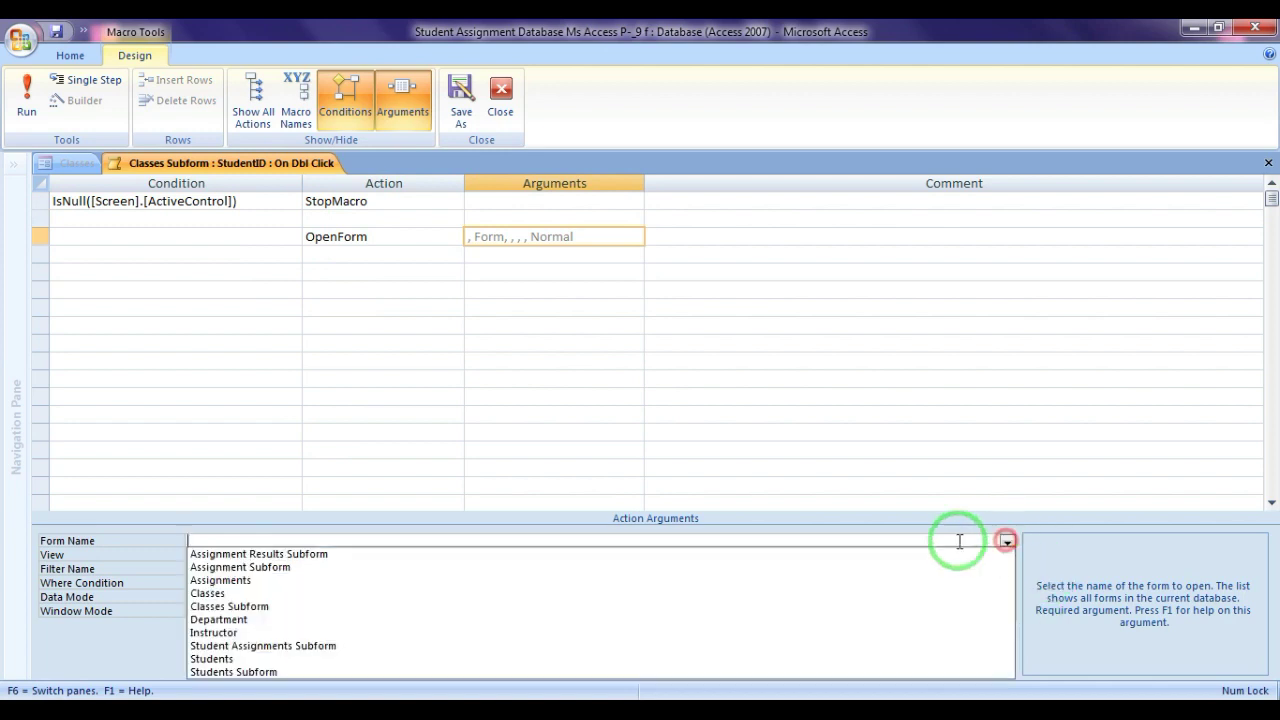
click(245, 660)
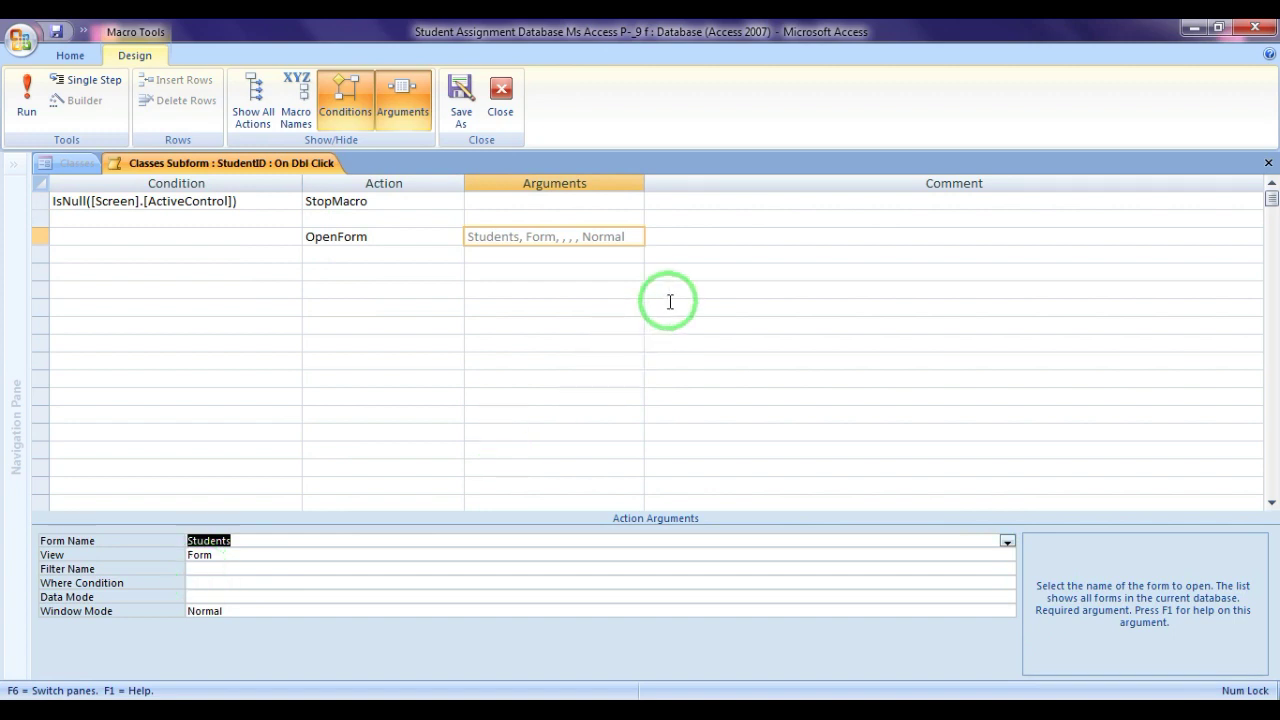
- Set the OpenForm action's Where Condition to "StudentID]=" & [Screen].[ActiveControl], leaving Data Mode blank
click(215, 583)
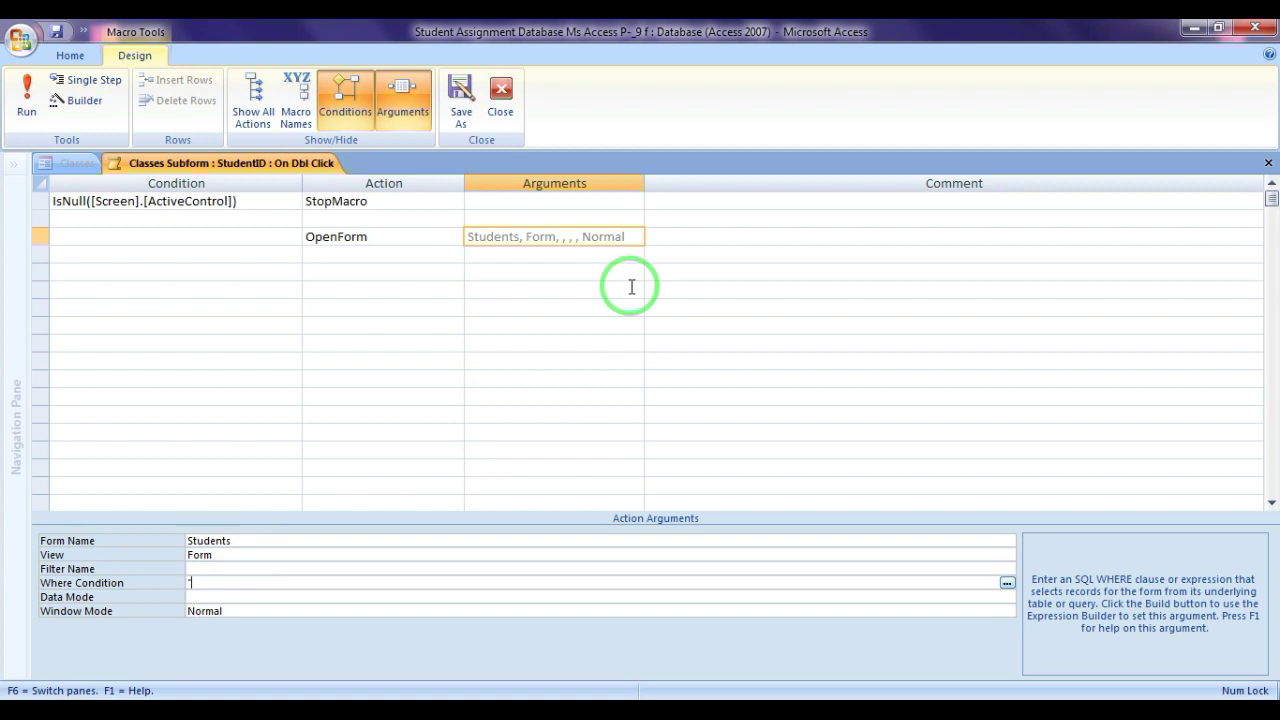
text("StudentID]="&[Screen].[Active)
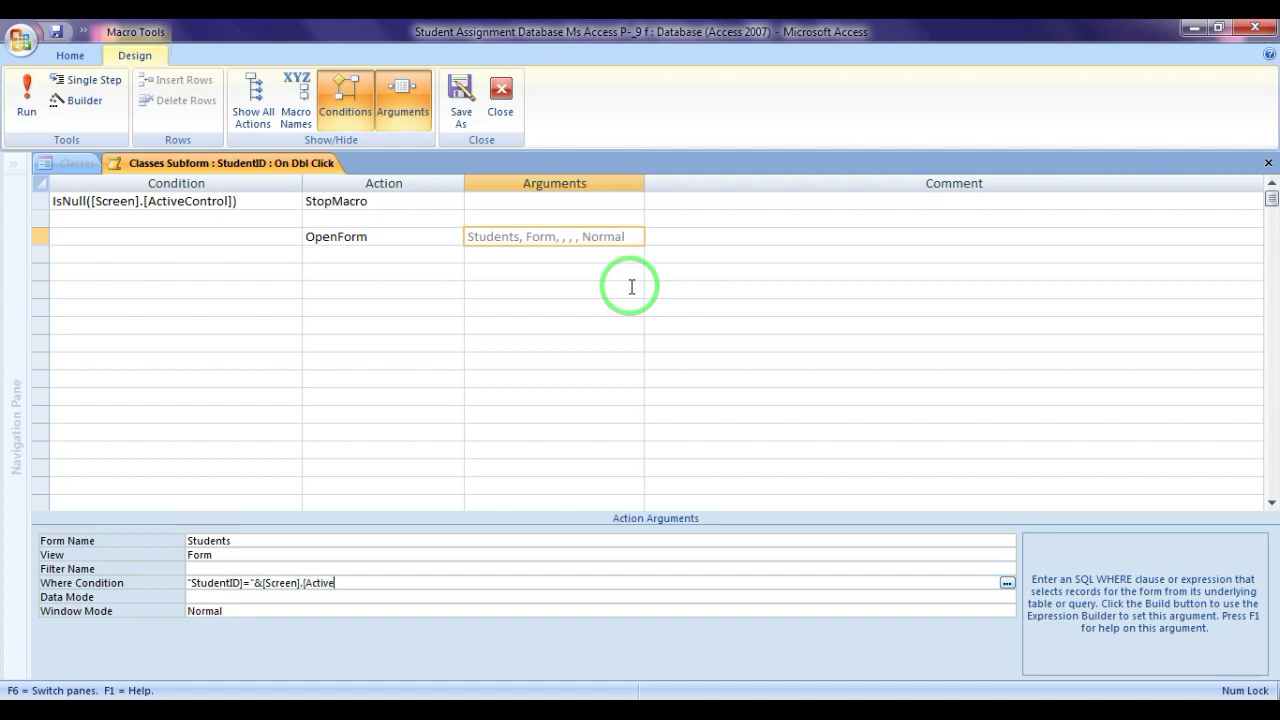
text(trol],,D)
key(Tab)
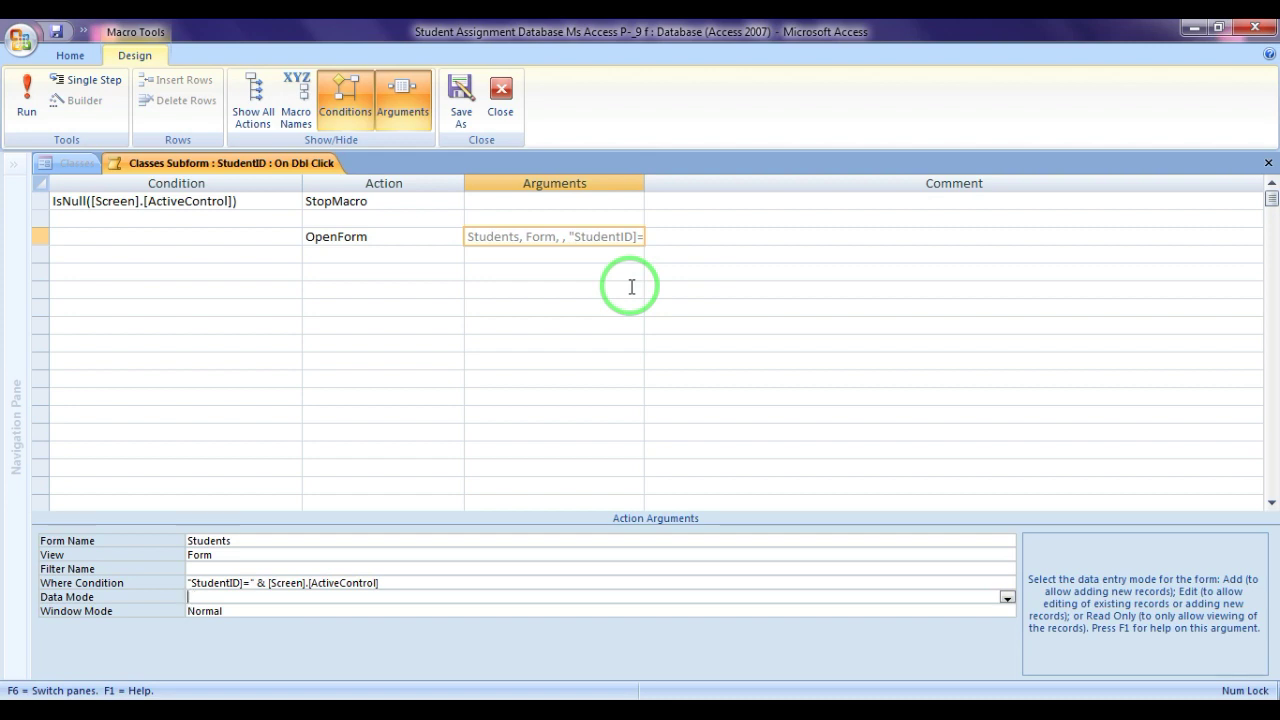
click(1007, 597)
click(1007, 600)
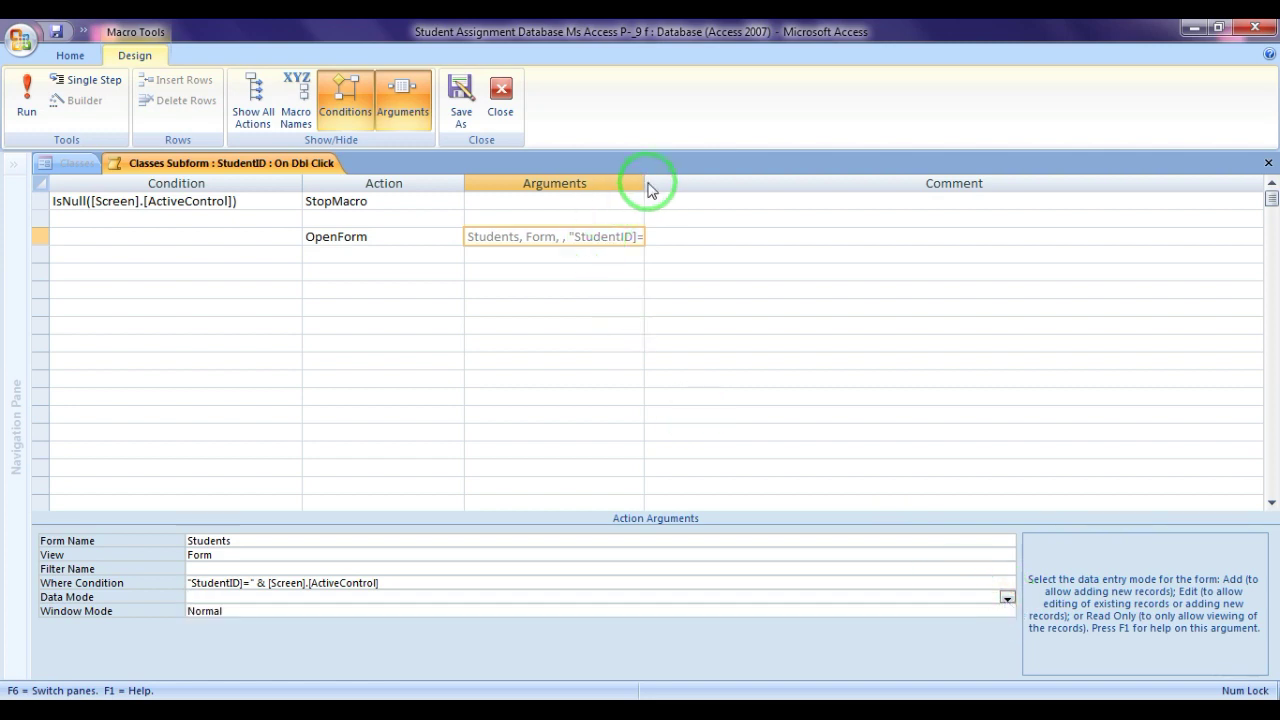
- Add an equals sign before the OpenForm action's Where Condition and widen the Arguments column to fit its full text
key(F6)
drag(644, 181, 791, 181)
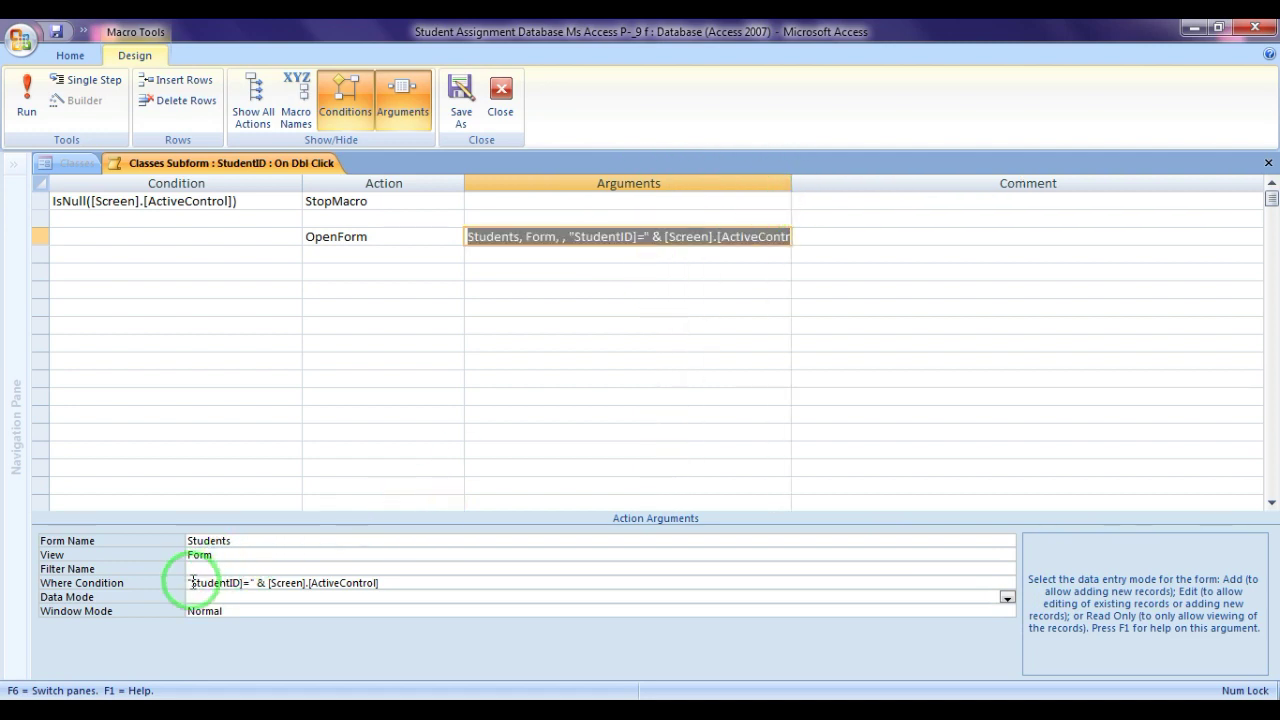
click(268, 583)
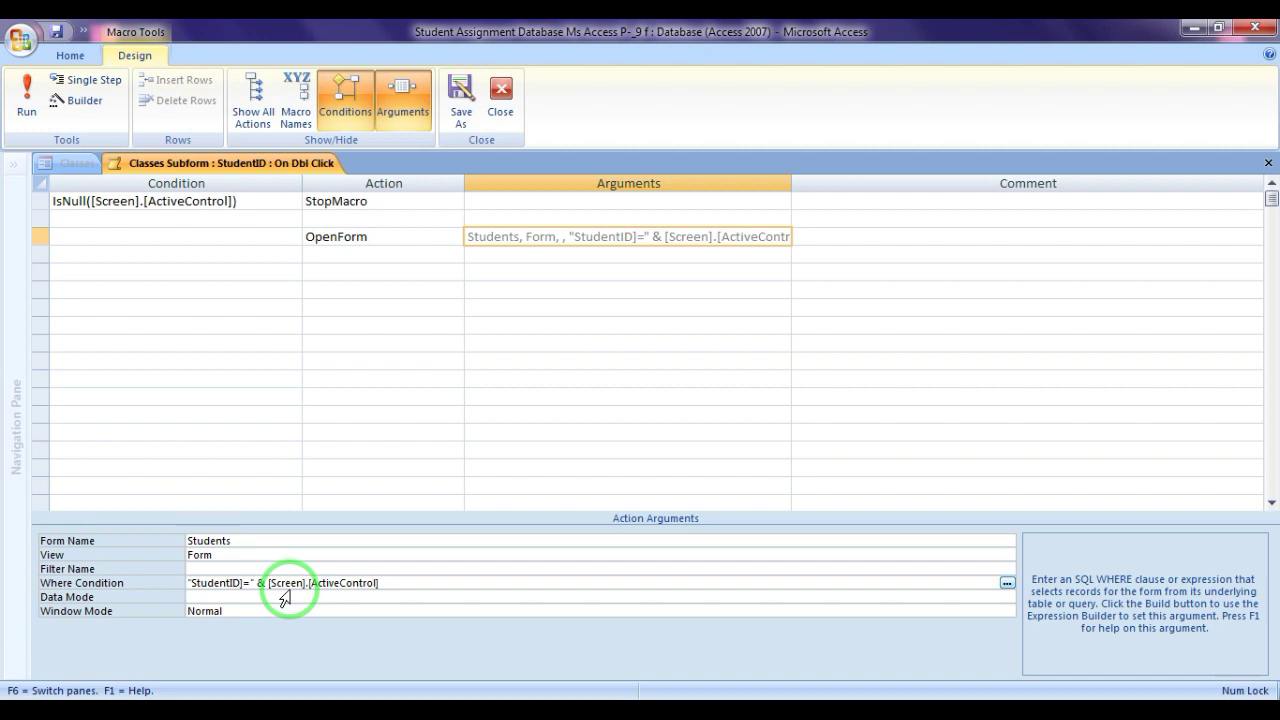
text(=)
click(291, 596)
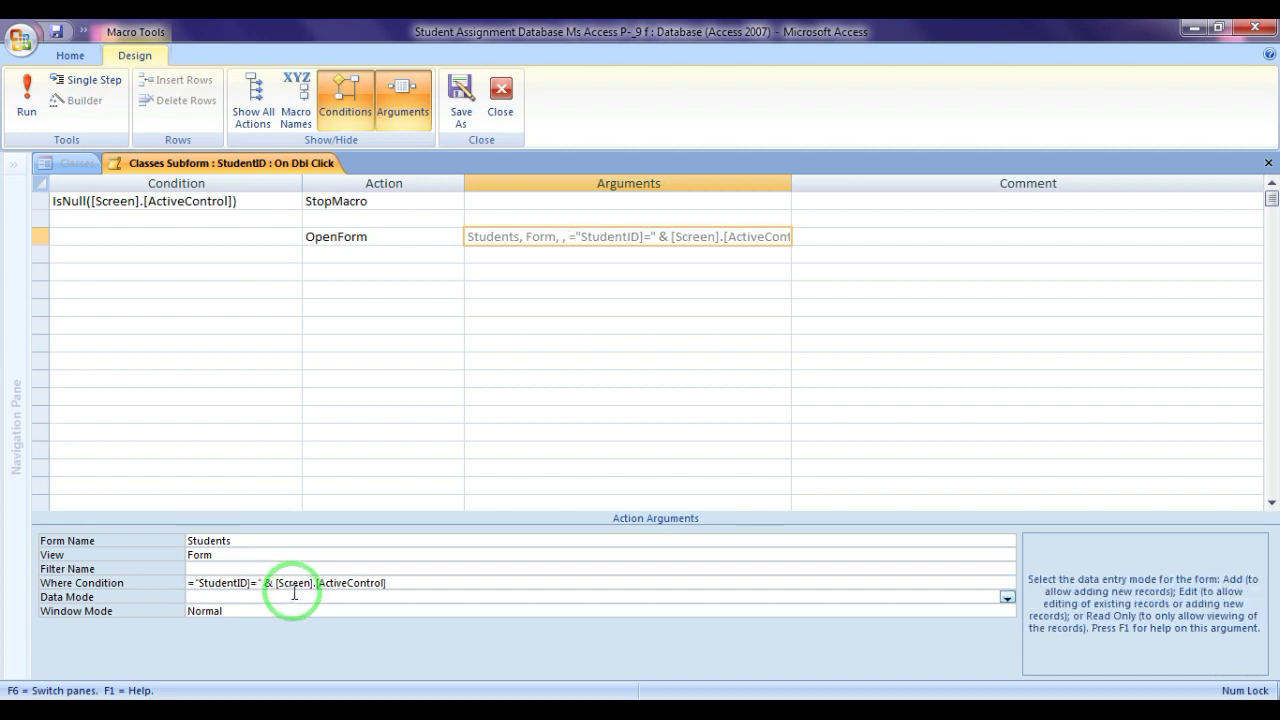
click(271, 569)
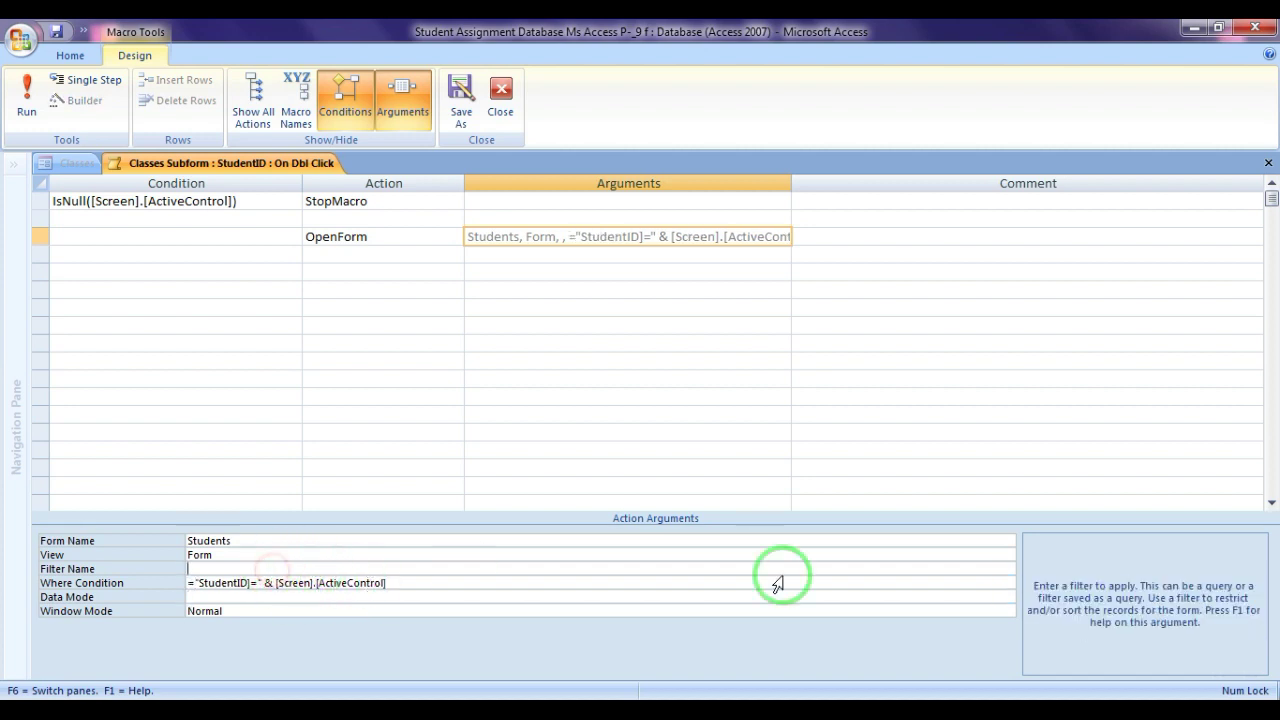
drag(789, 190, 893, 190)
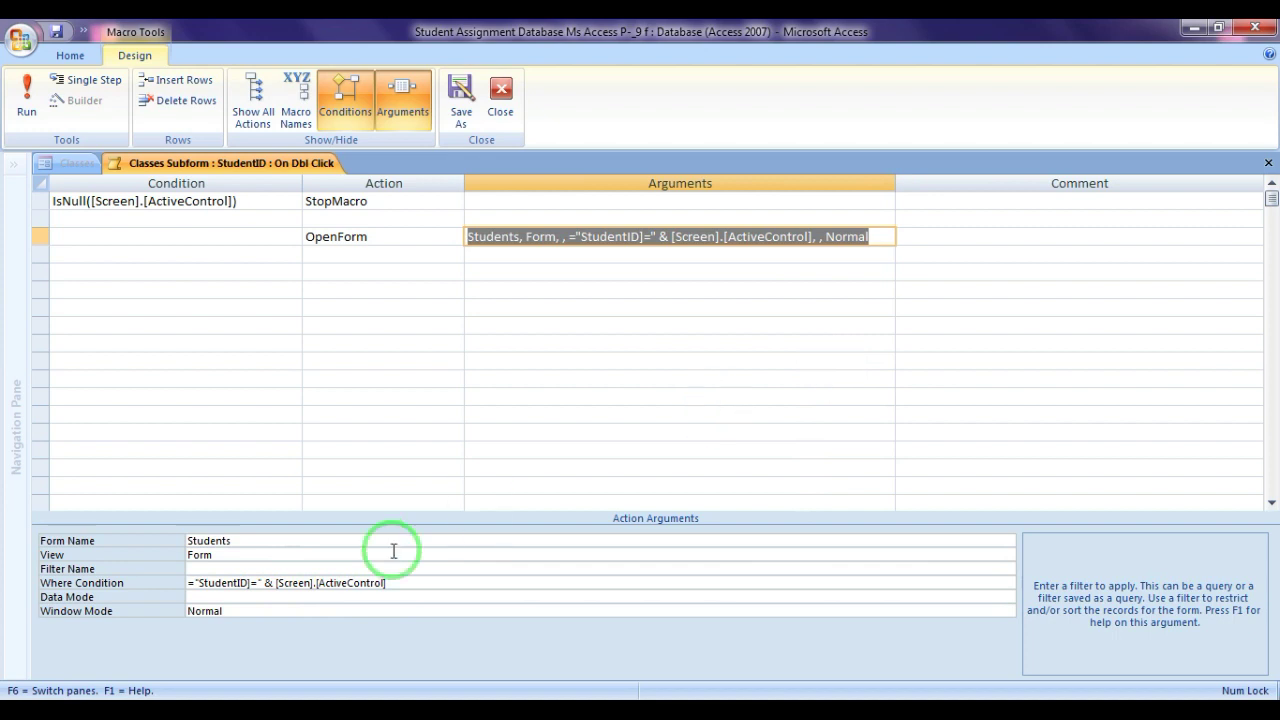
- Set the OpenForm action's Window Mode to Dialog
click(234, 610)
click(1007, 611)
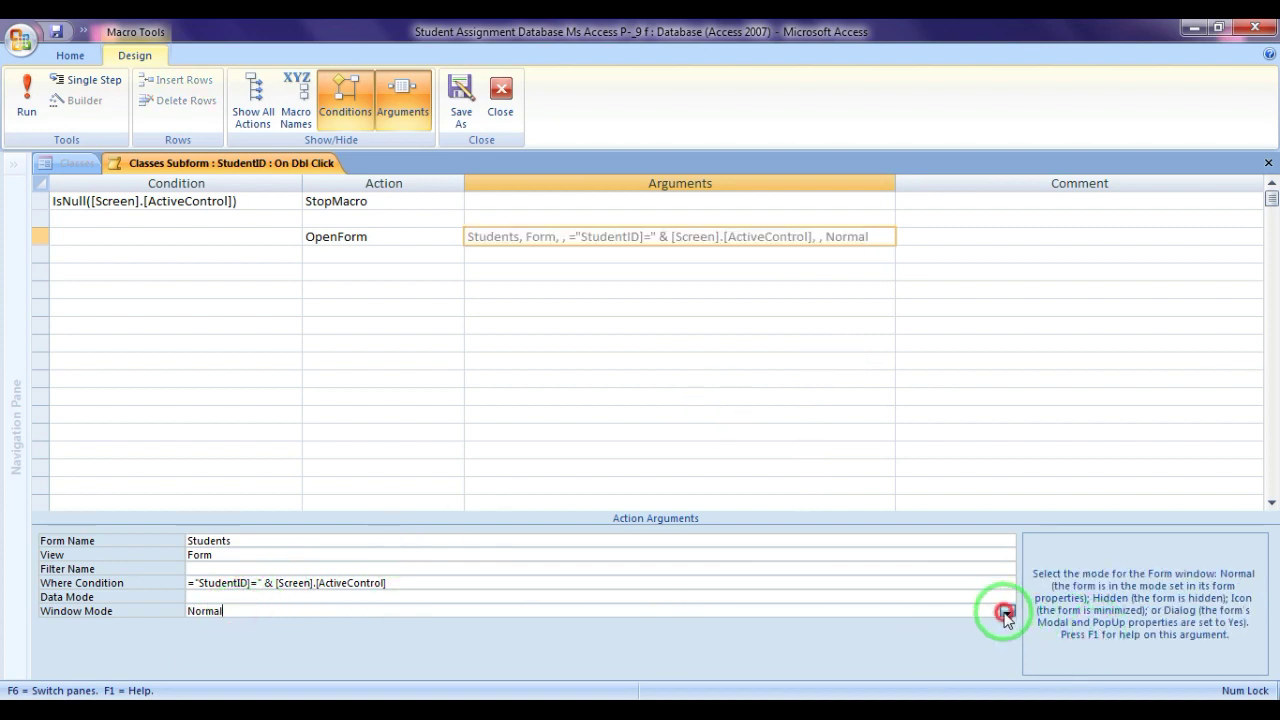
click(221, 664)
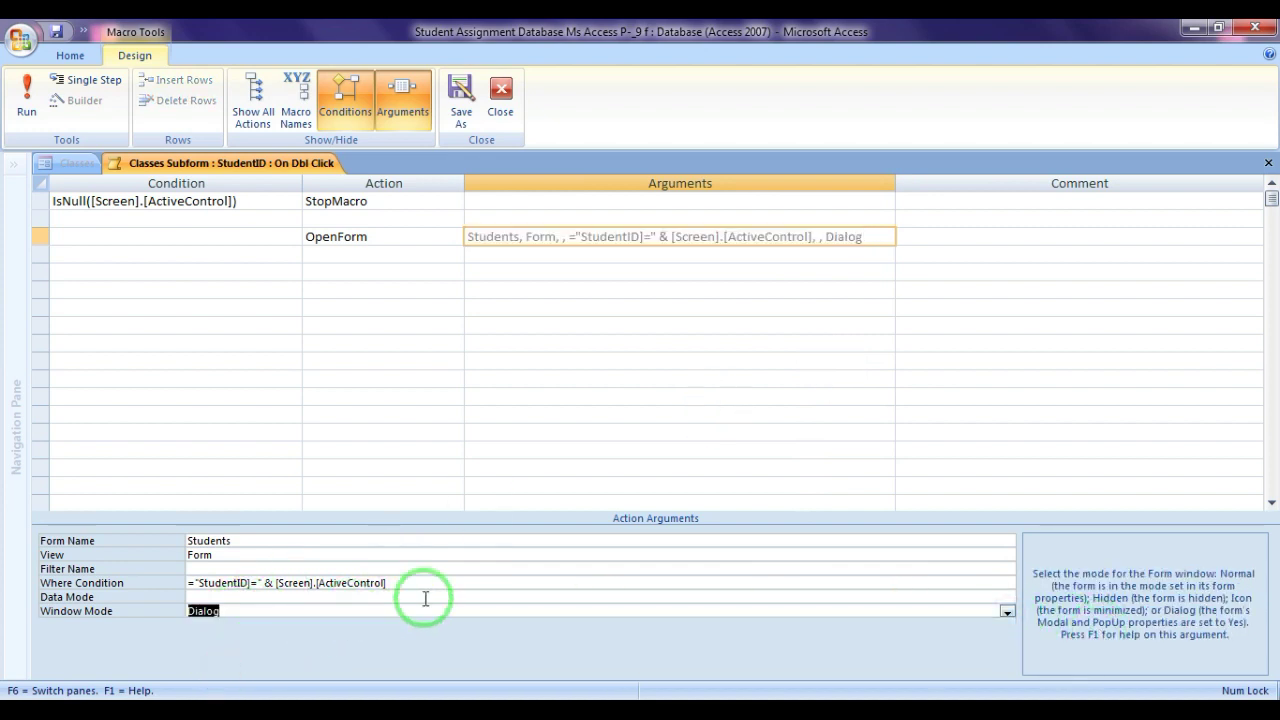
- Add an OnError action in the row below OpenForm, keeping its Go to argument at Next
click(337, 252)
text(onerror)
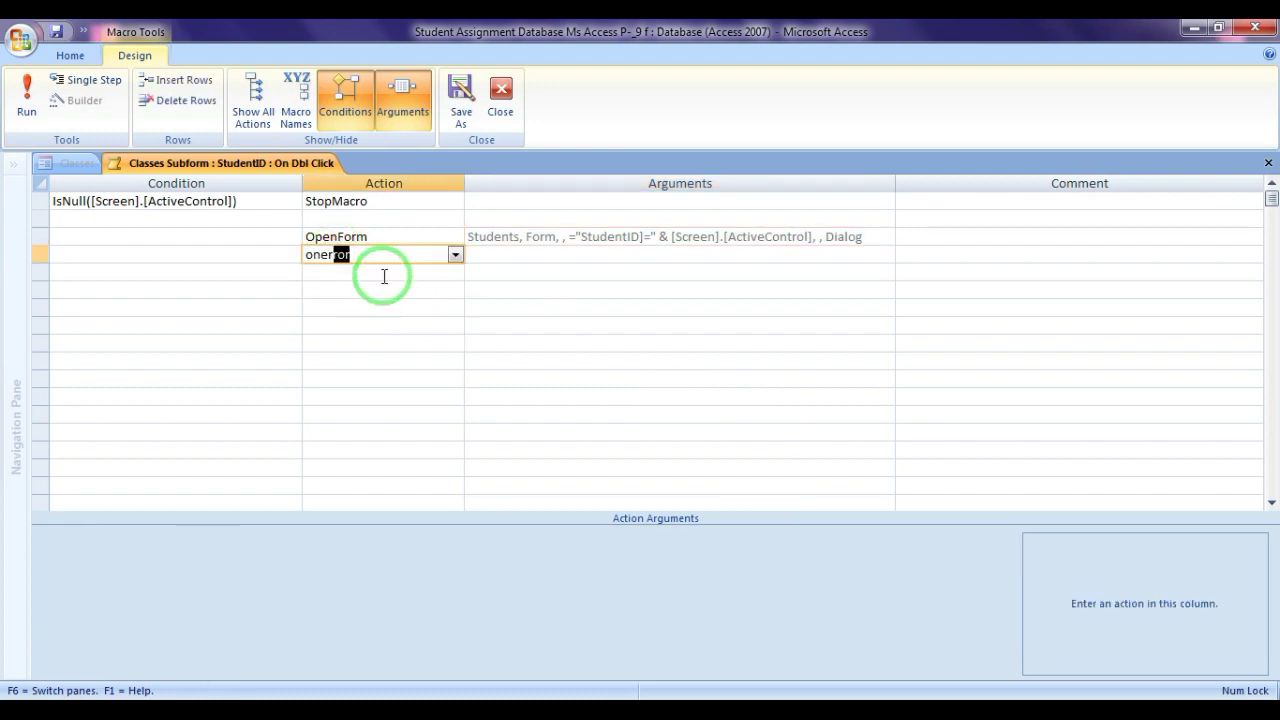
key(Tab)
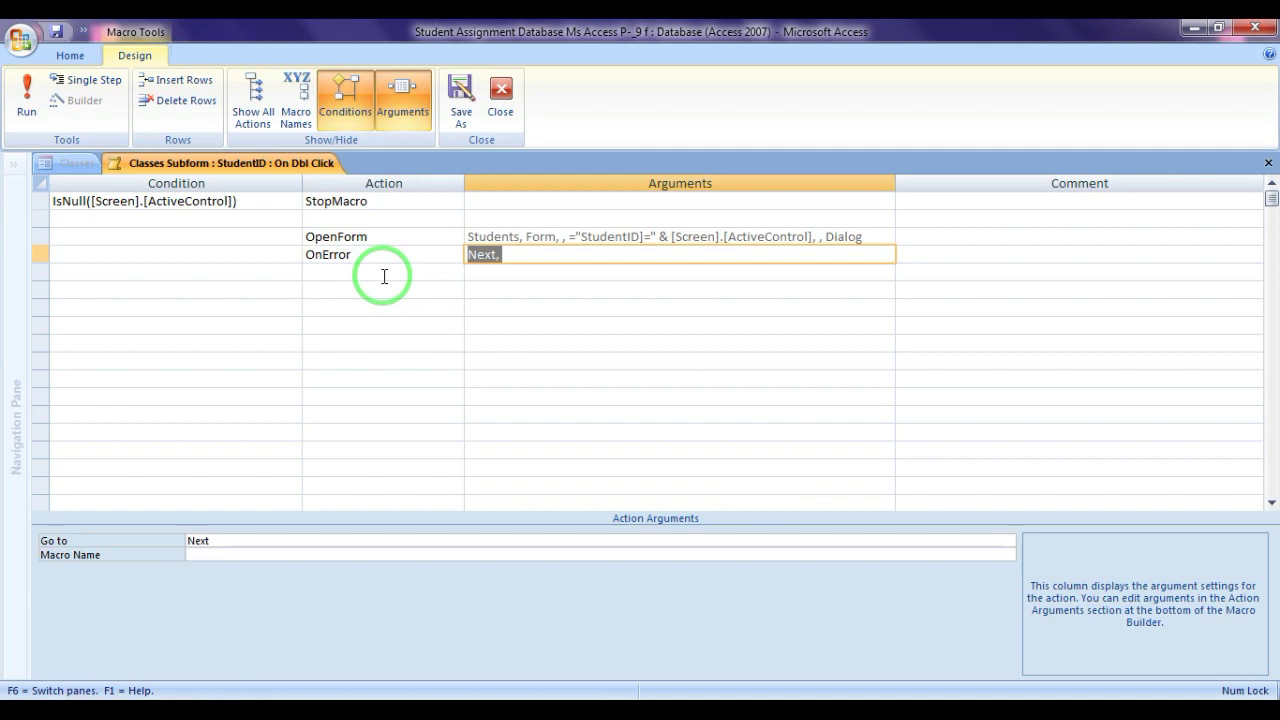
- Add a Requery action below OnError and set its Control Name to [Screen].[ActiveControl], copied from the OpenForm arguments
click(390, 272)
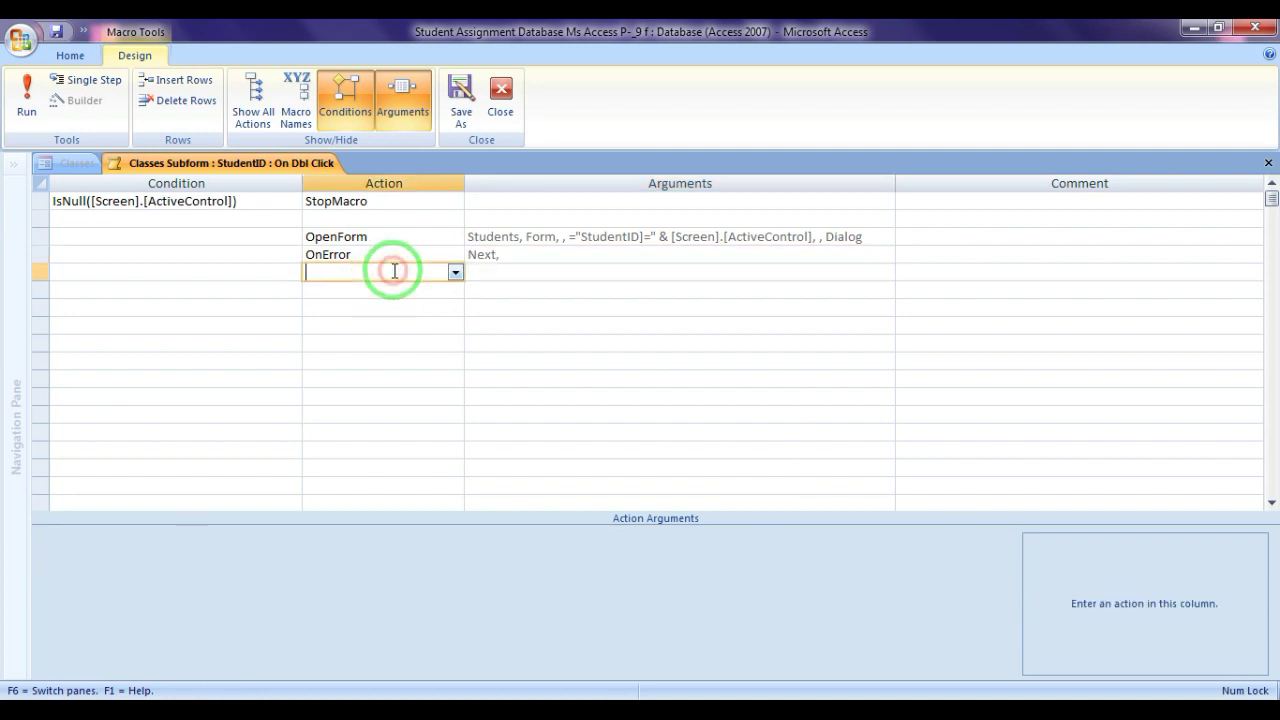
text(req)
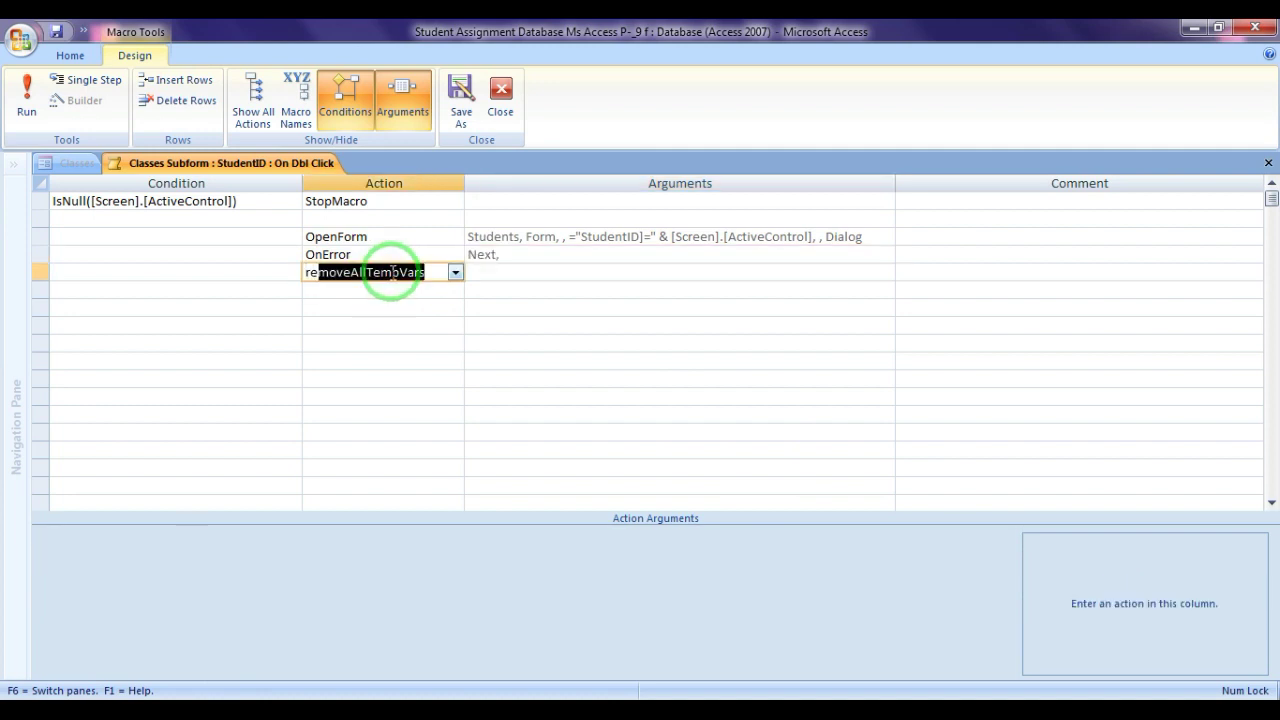
key(Tab)
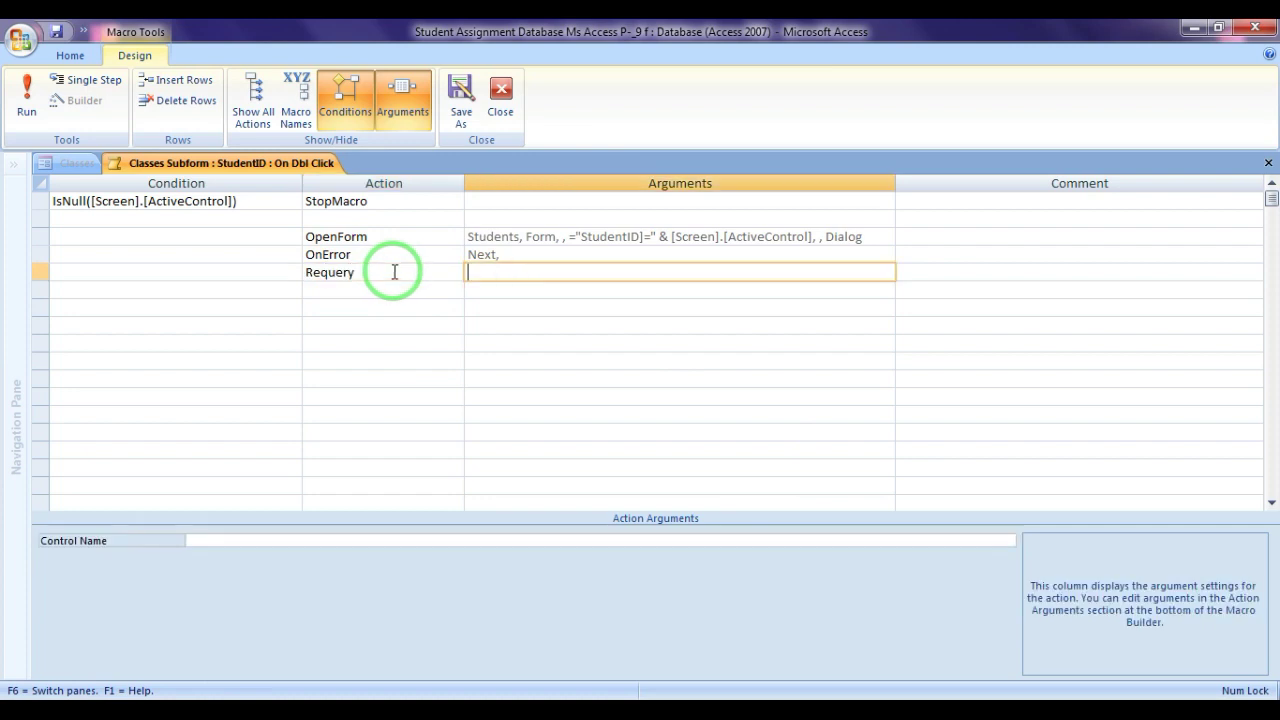
click(236, 537)
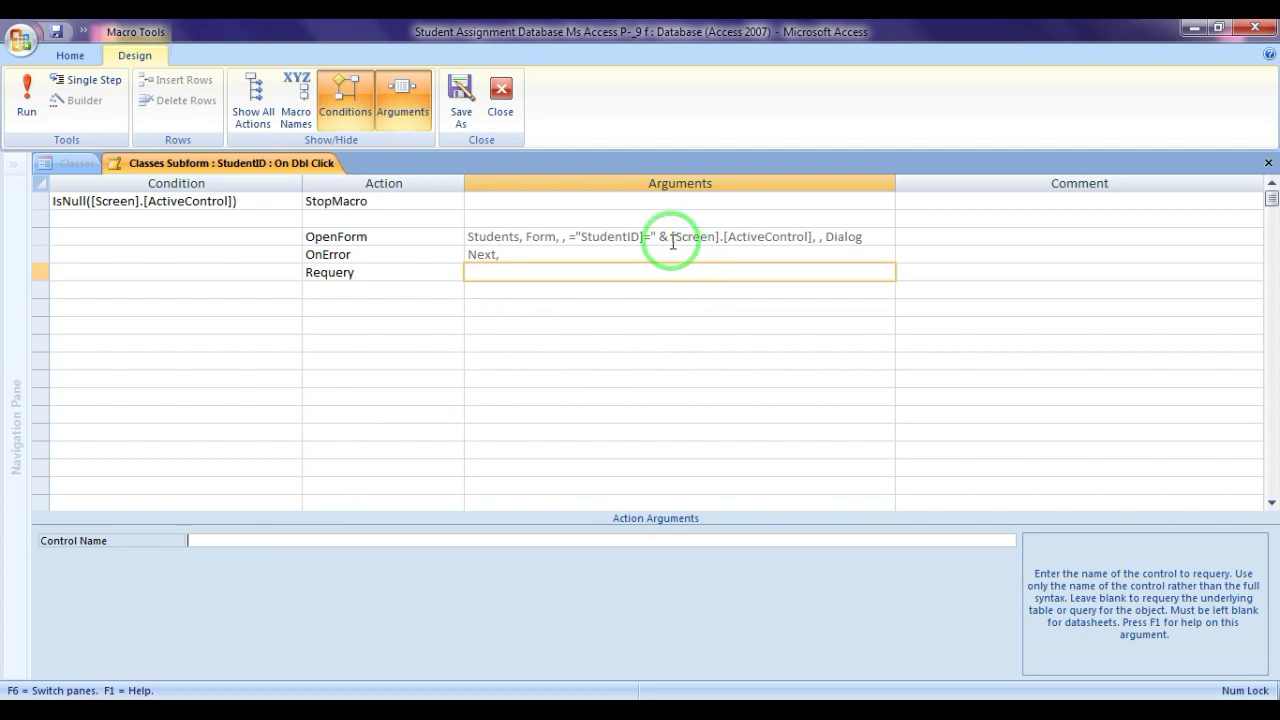
drag(671, 236, 811, 232)
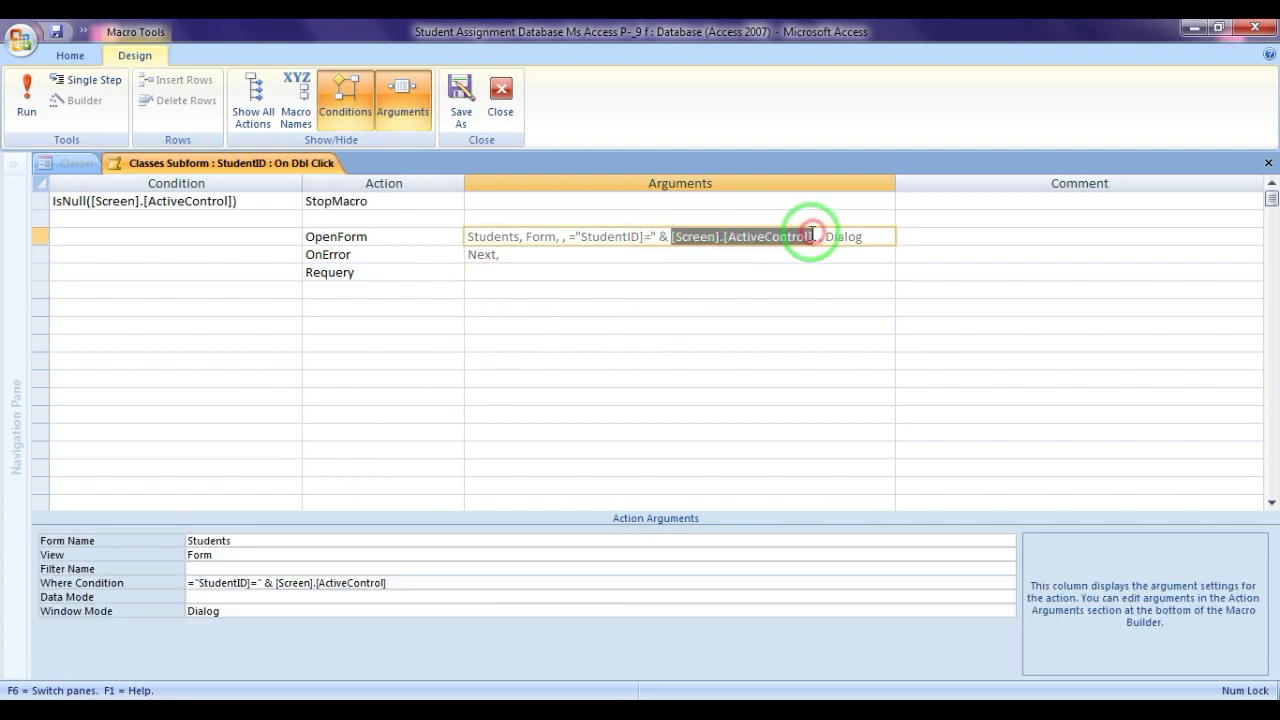
click(390, 272)
click(209, 541)
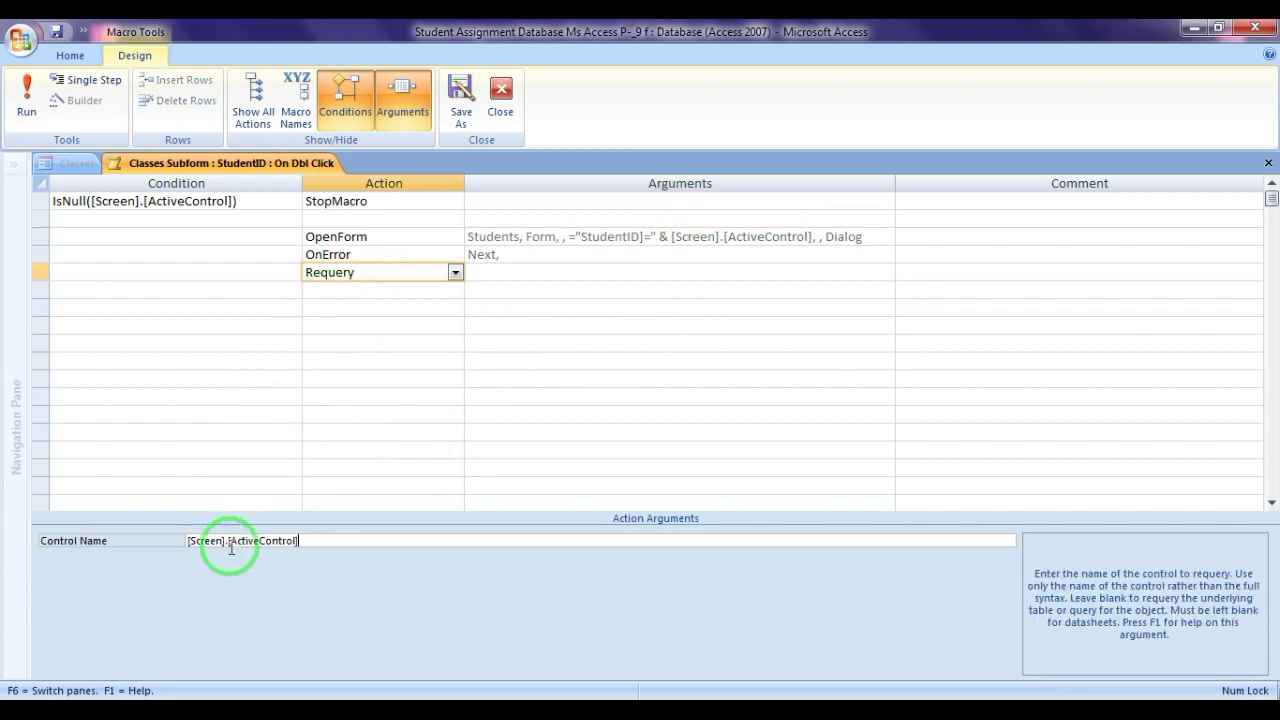
click(329, 541)
click(389, 306)
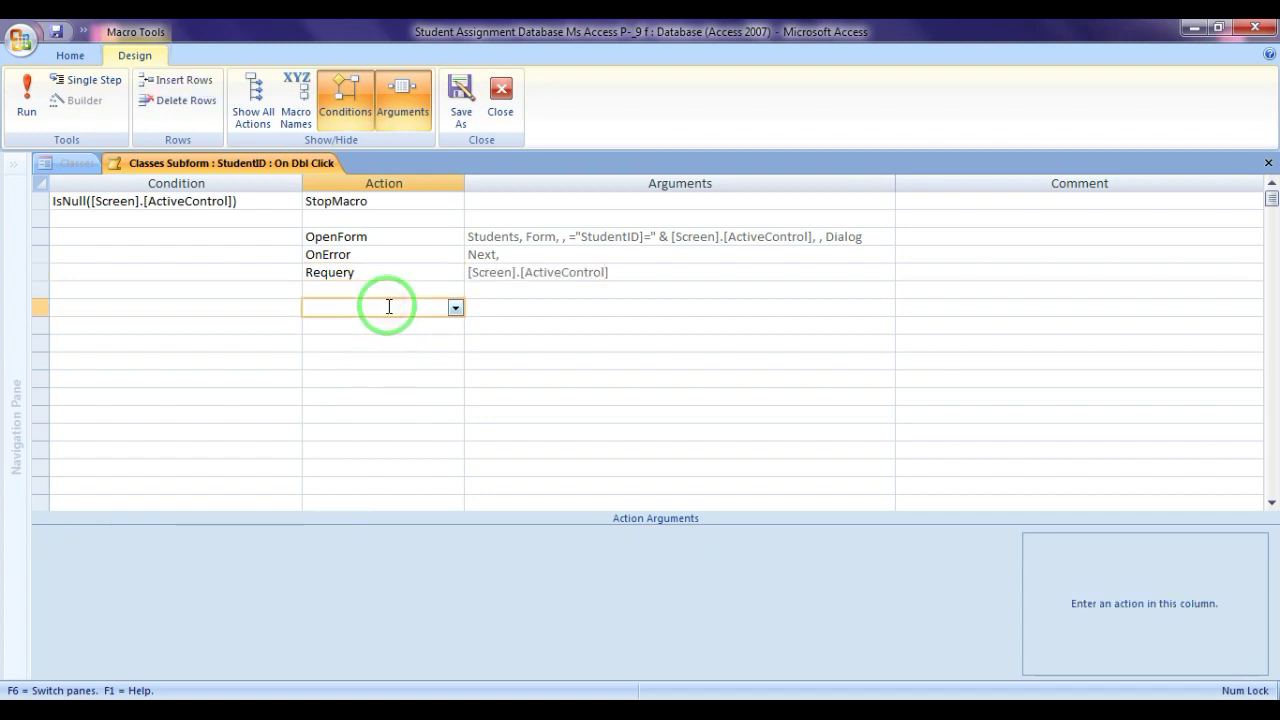
- Extend the Requery action's Control Name to [Screen].[ActiveControl].[Name]
click(394, 273)
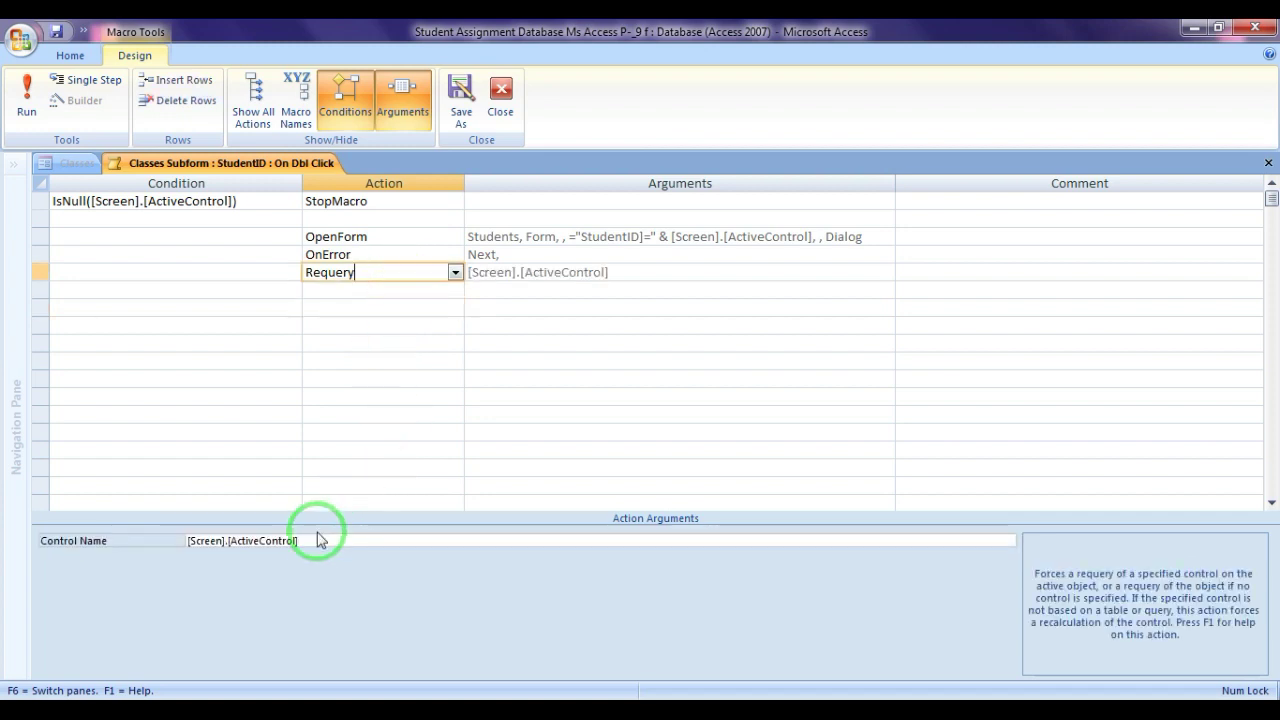
click(316, 541)
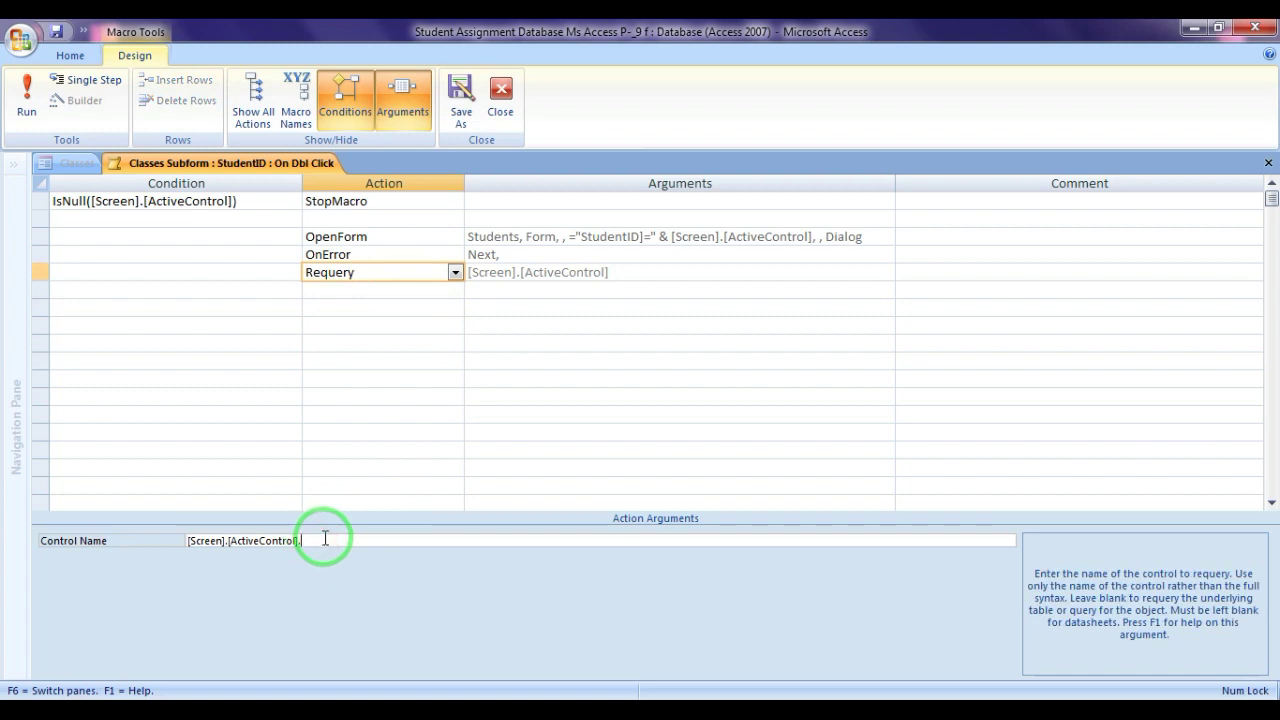
text(.[Name])
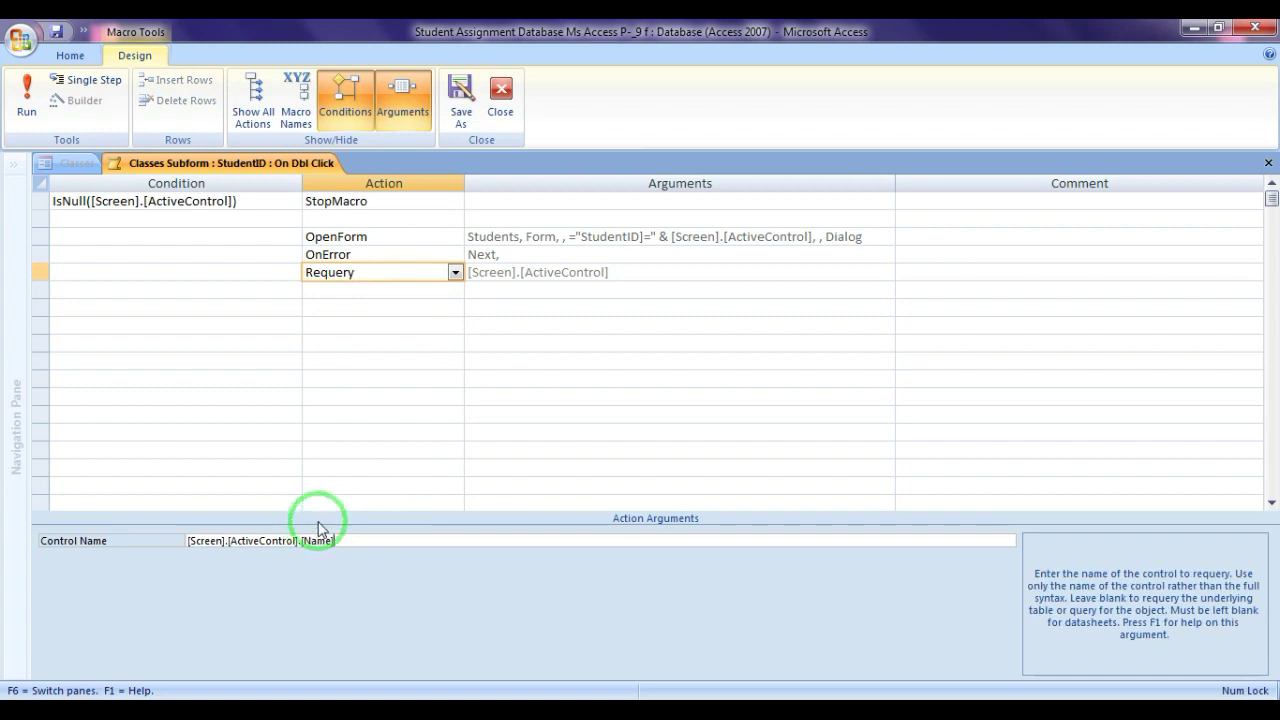
click(368, 343)
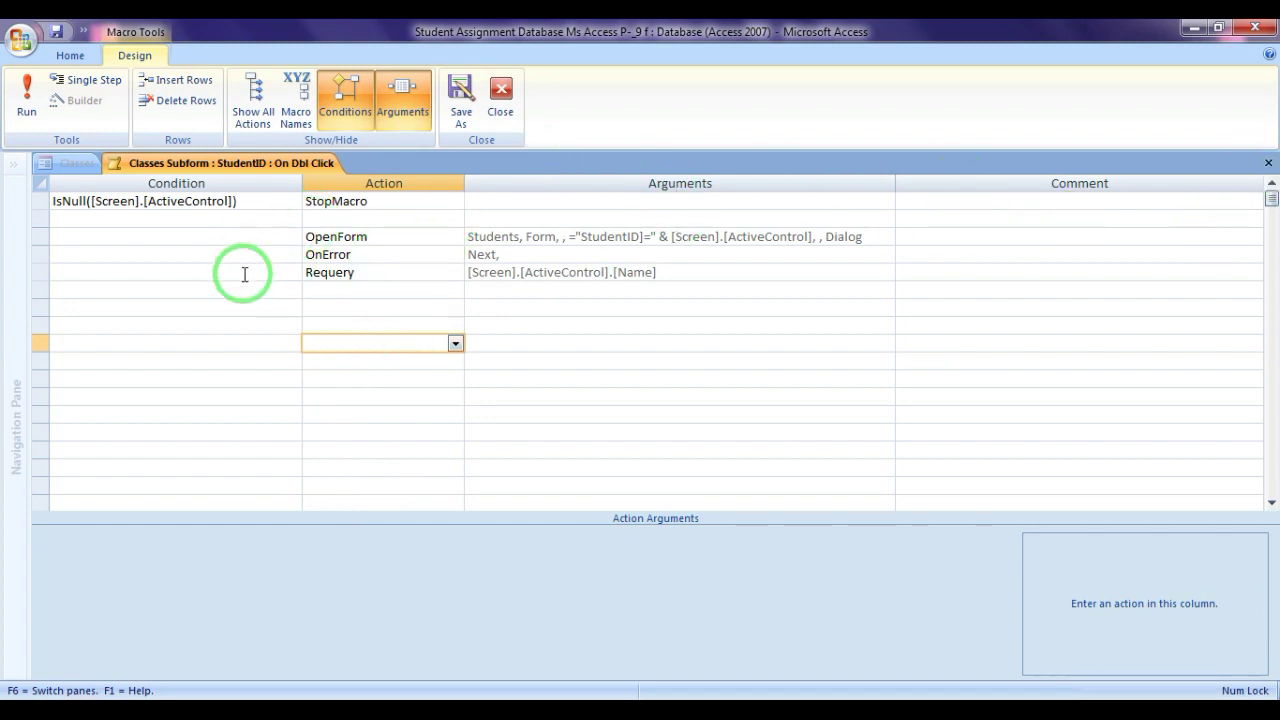
- Close the macro and the Classes form, saving the changes to both
click(1268, 162)
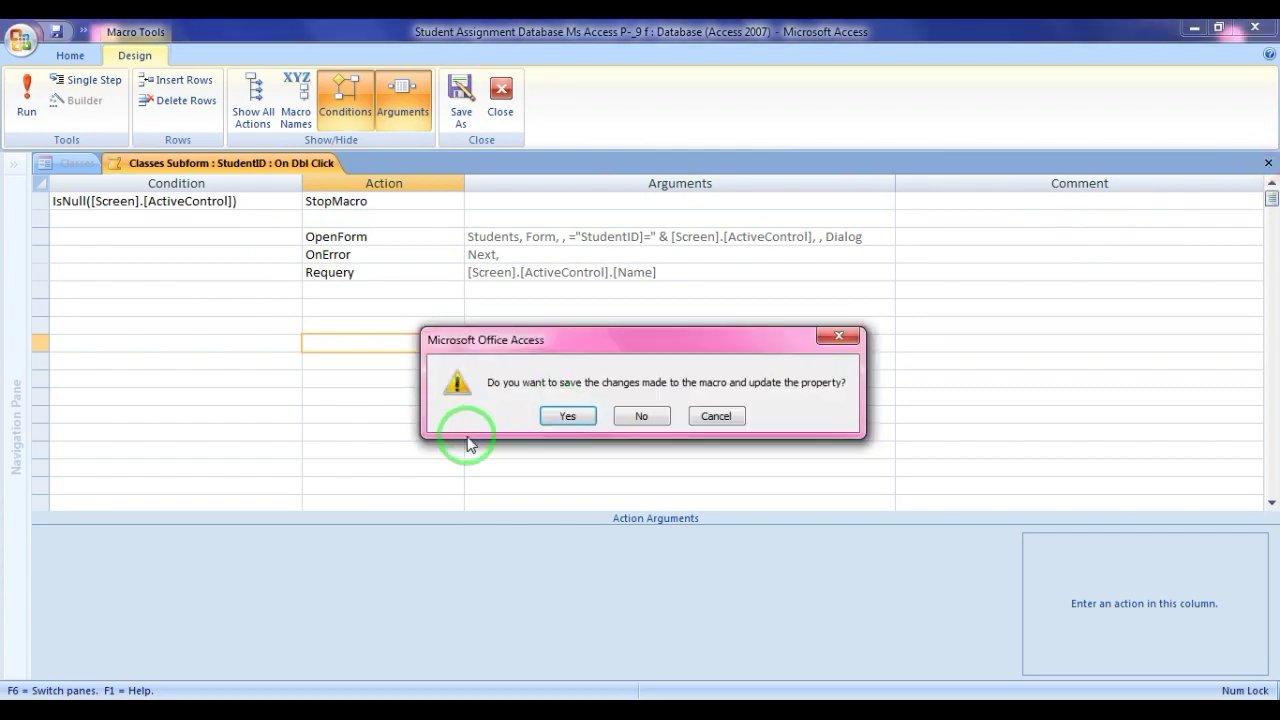
click(575, 427)
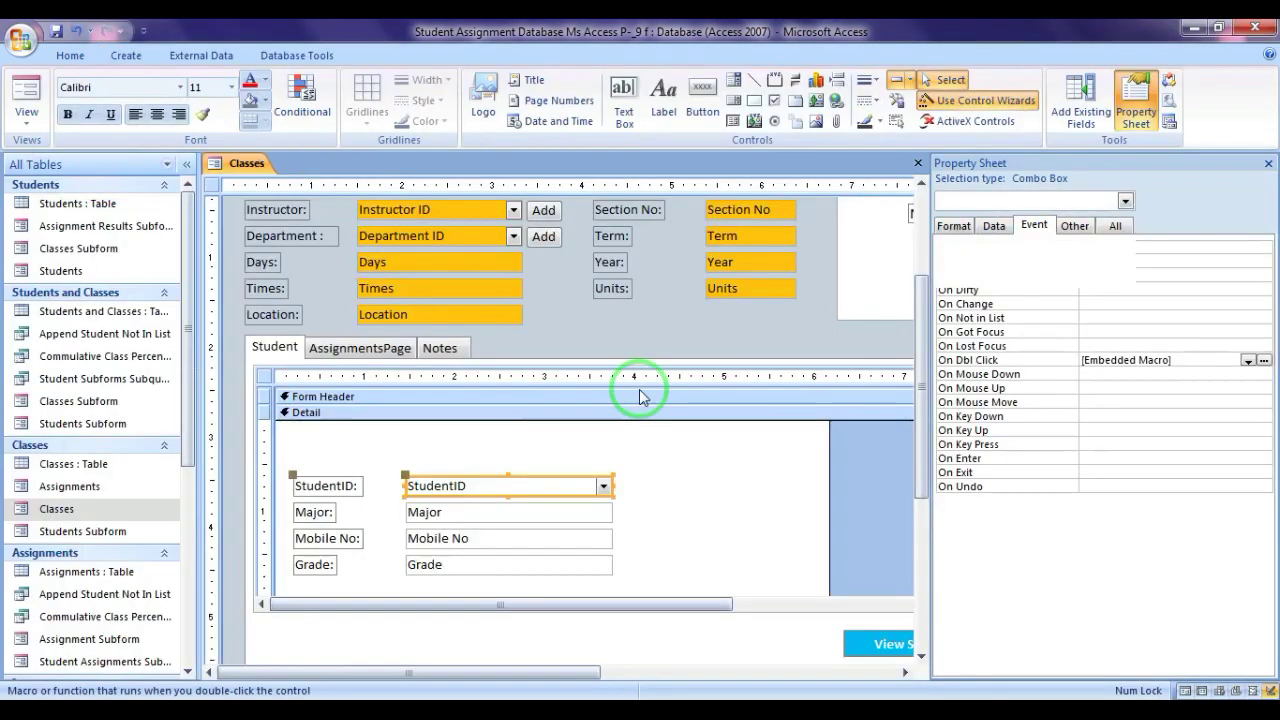
click(1268, 163)
click(1267, 162)
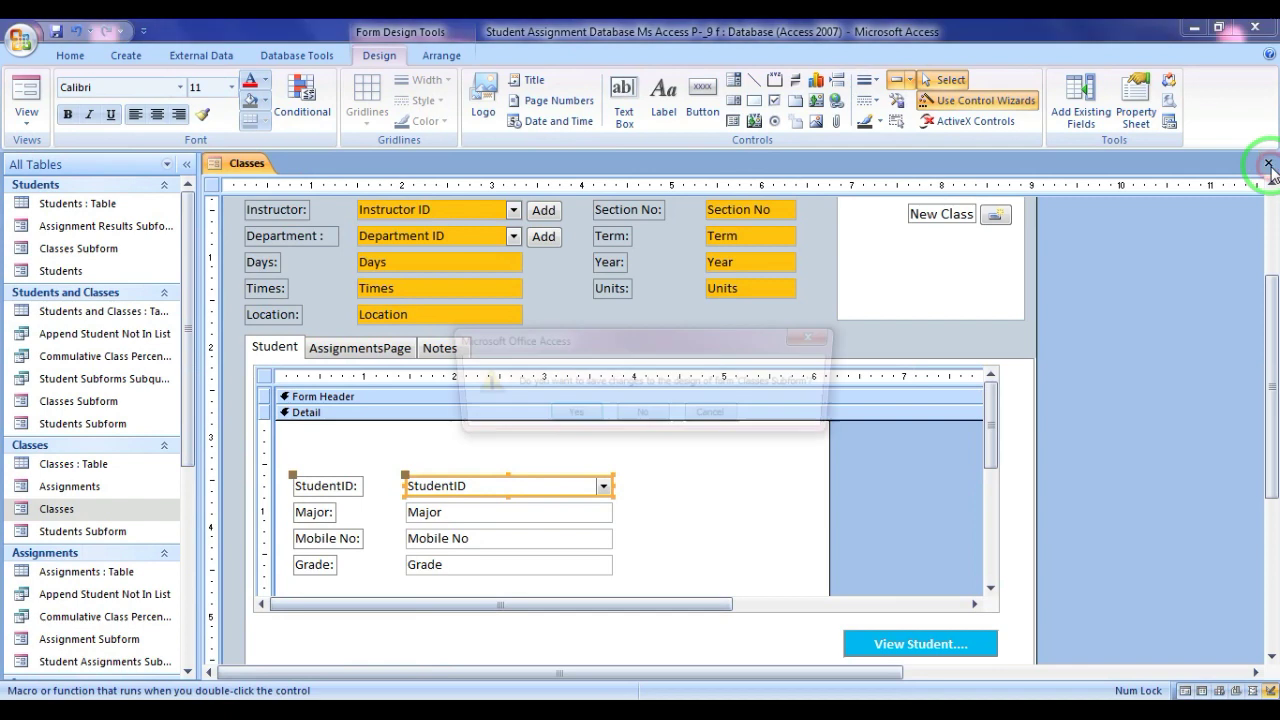
click(567, 416)
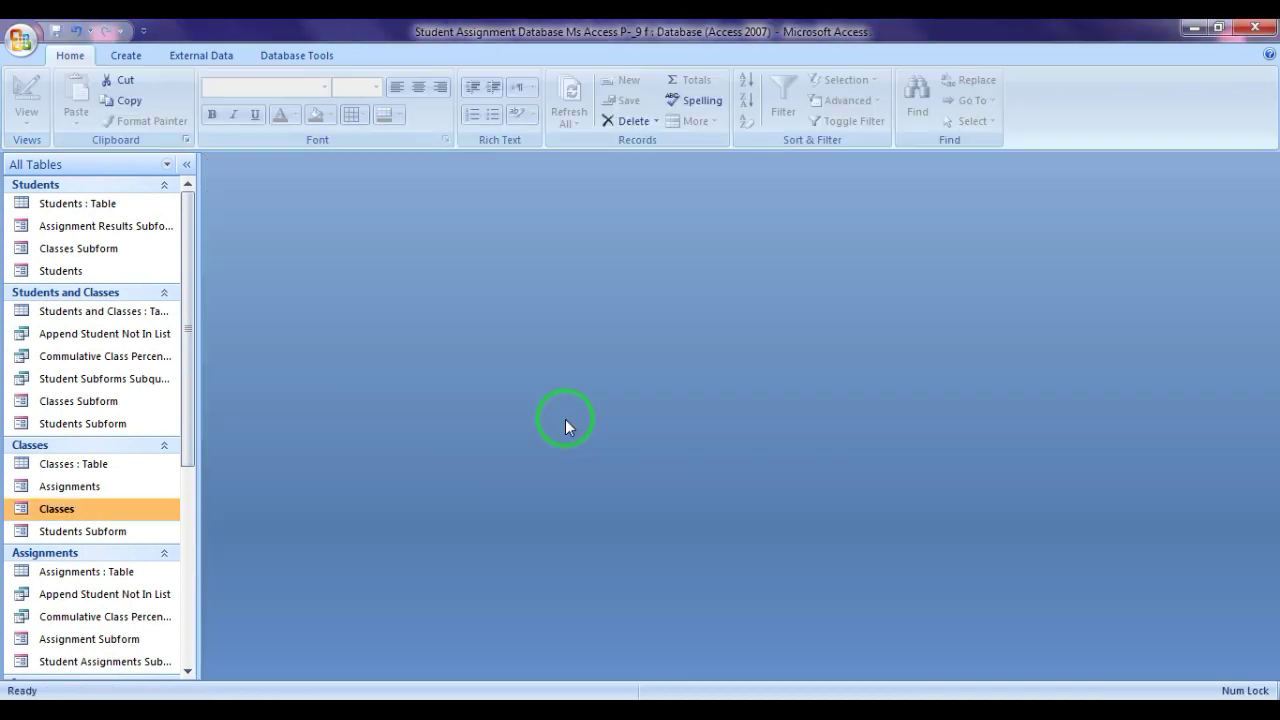
- Open the Classes form, test the StudentID double-click macro on the second student, and dismiss the dialog
double_click(124, 511)
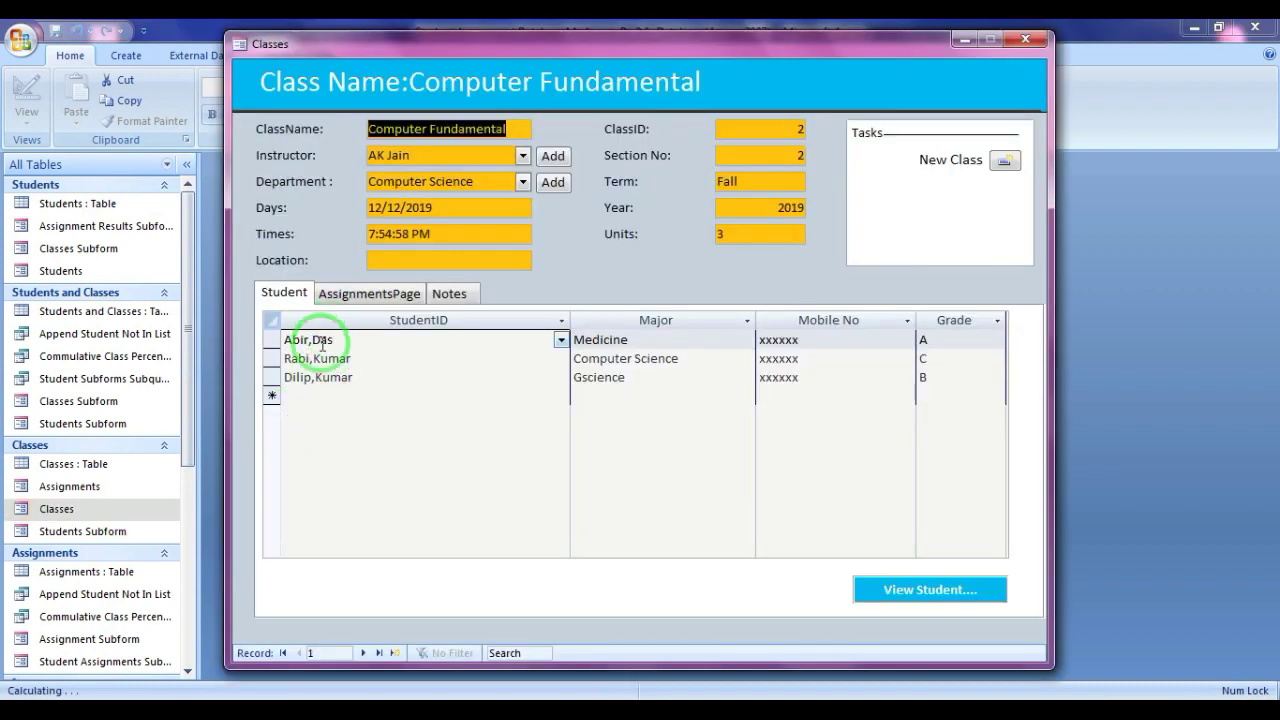
click(368, 359)
click(373, 377)
click(608, 413)
click(609, 414)
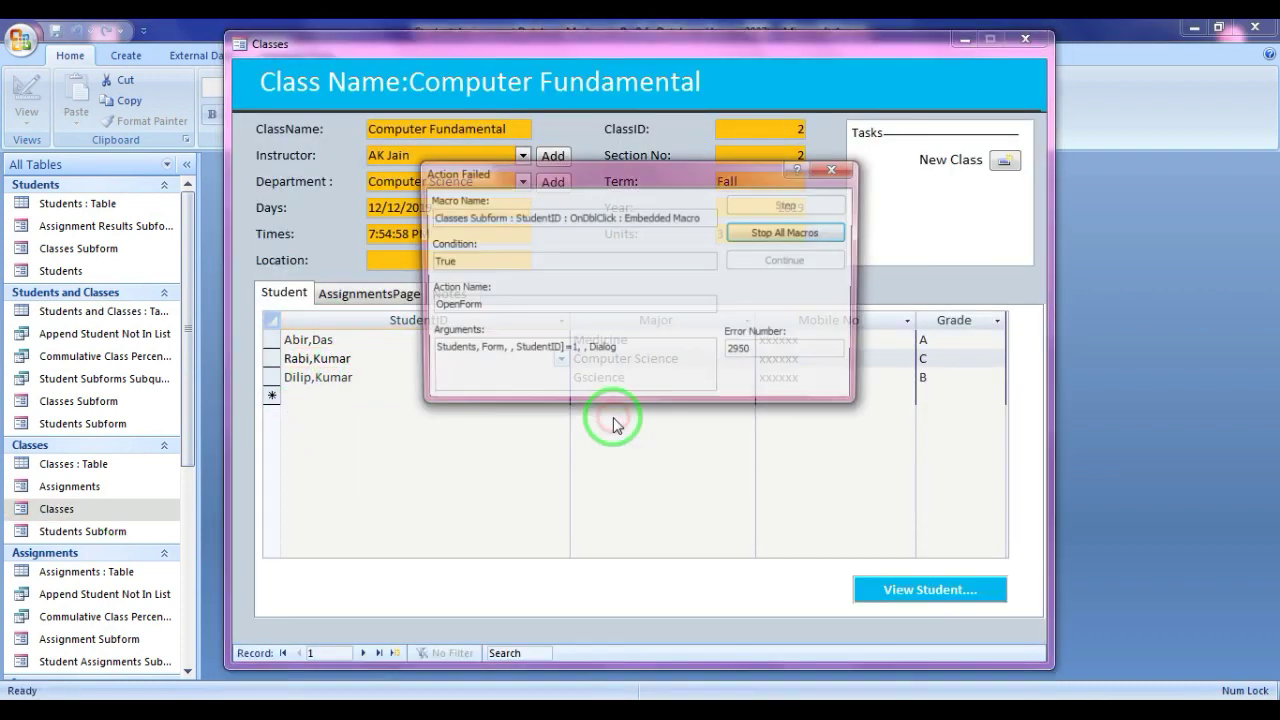
click(837, 168)
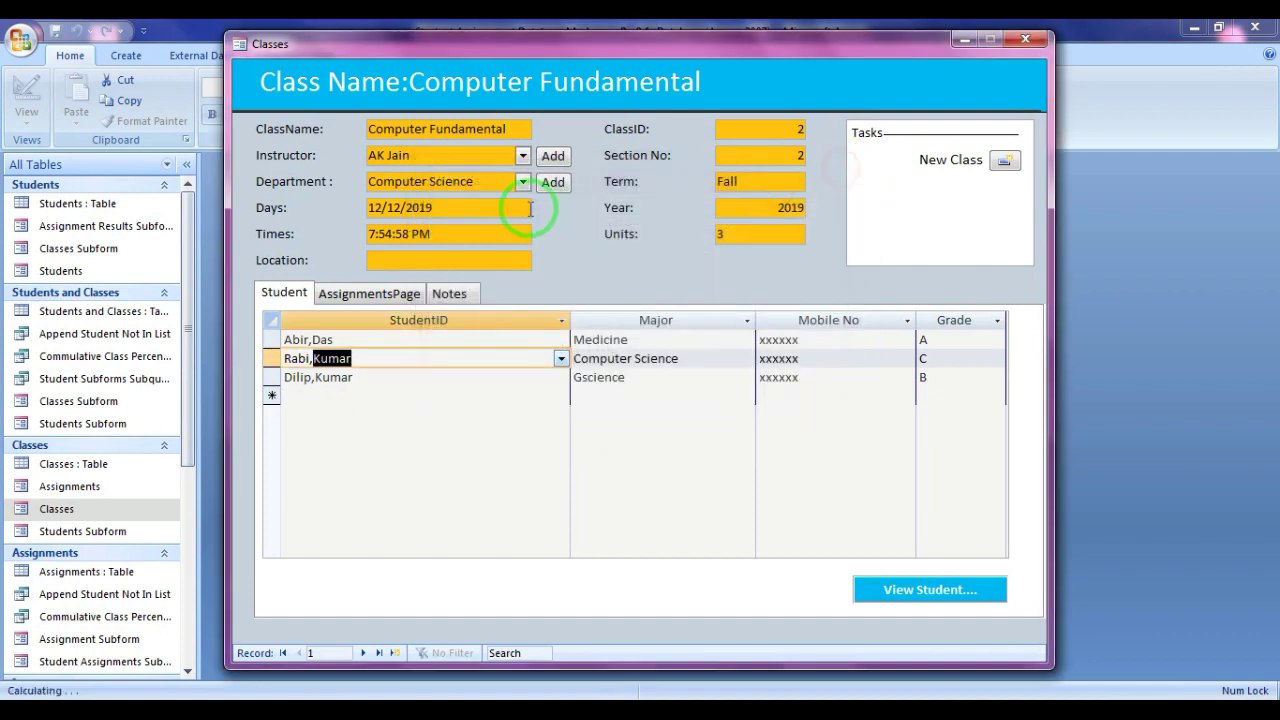
right_click(530, 232)
click(577, 310)
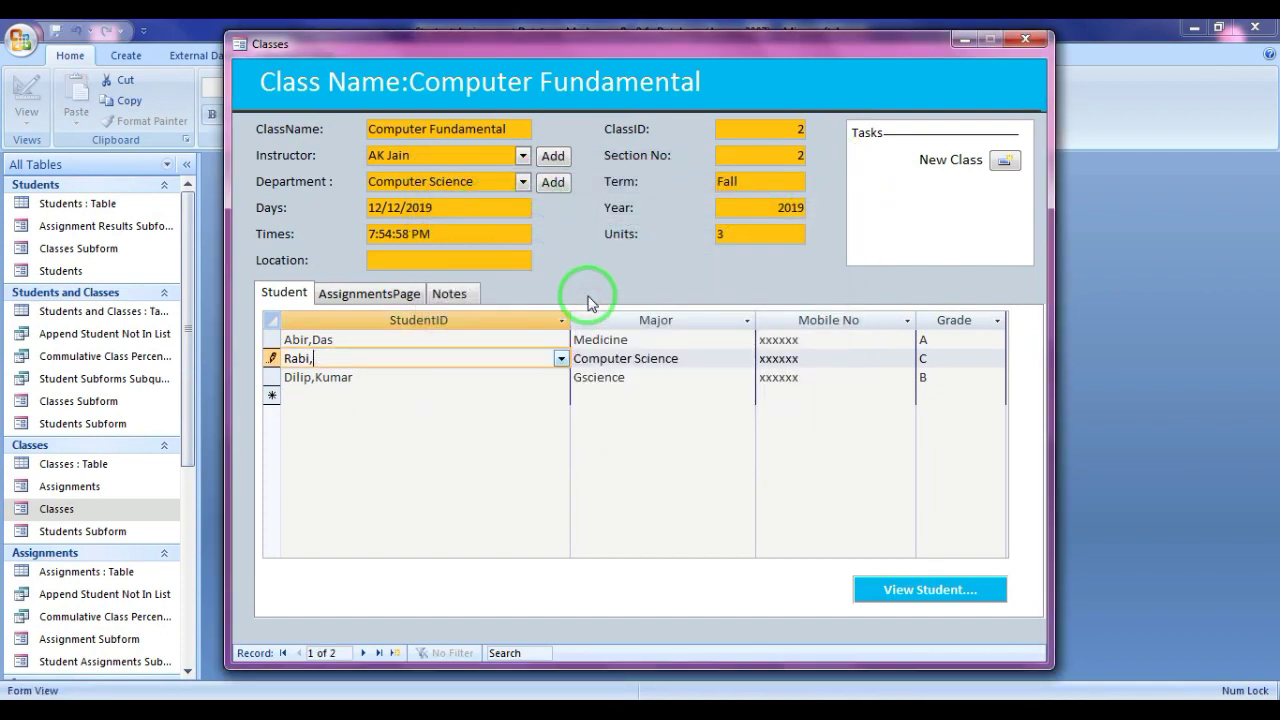
right_click(561, 234)
click(609, 286)
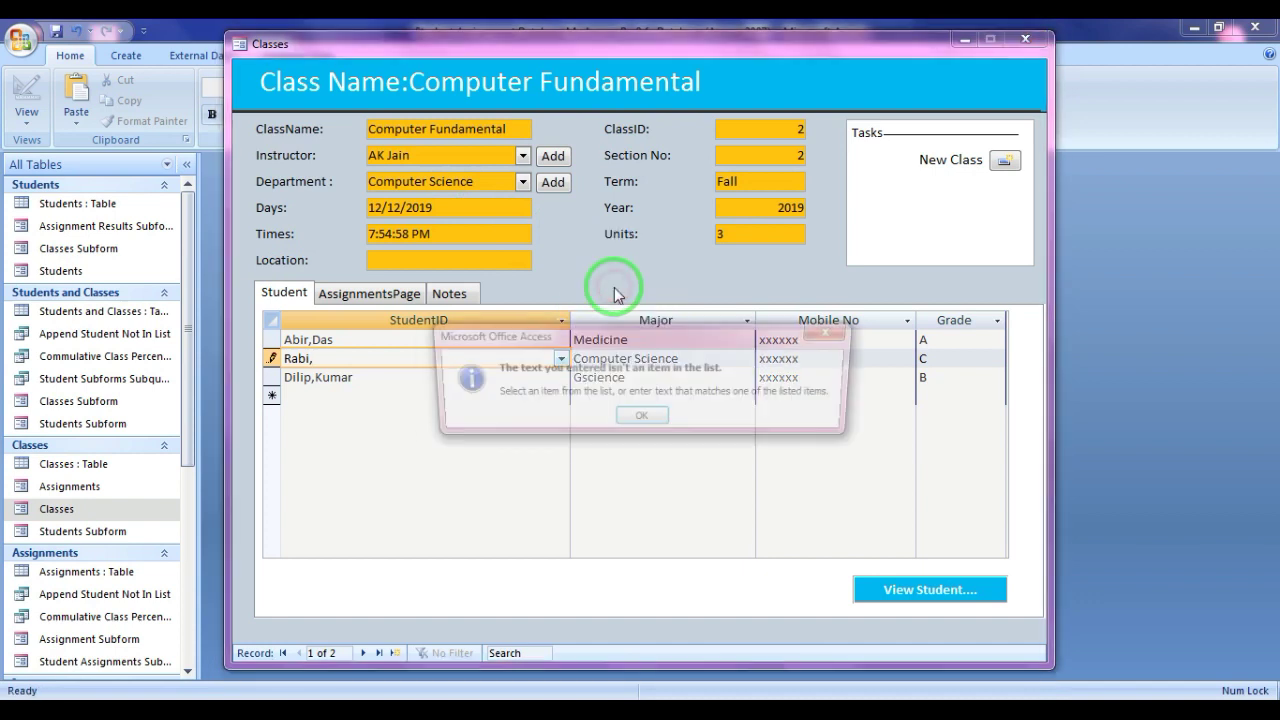
click(634, 414)
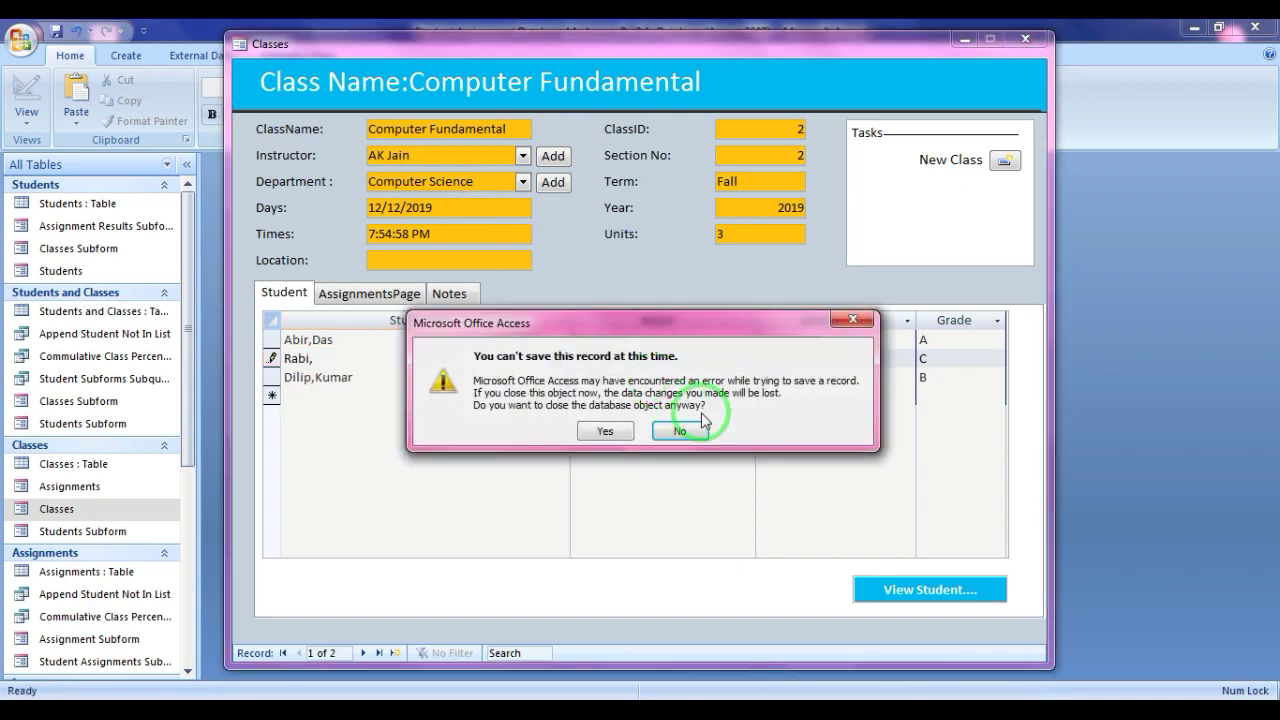
click(853, 321)
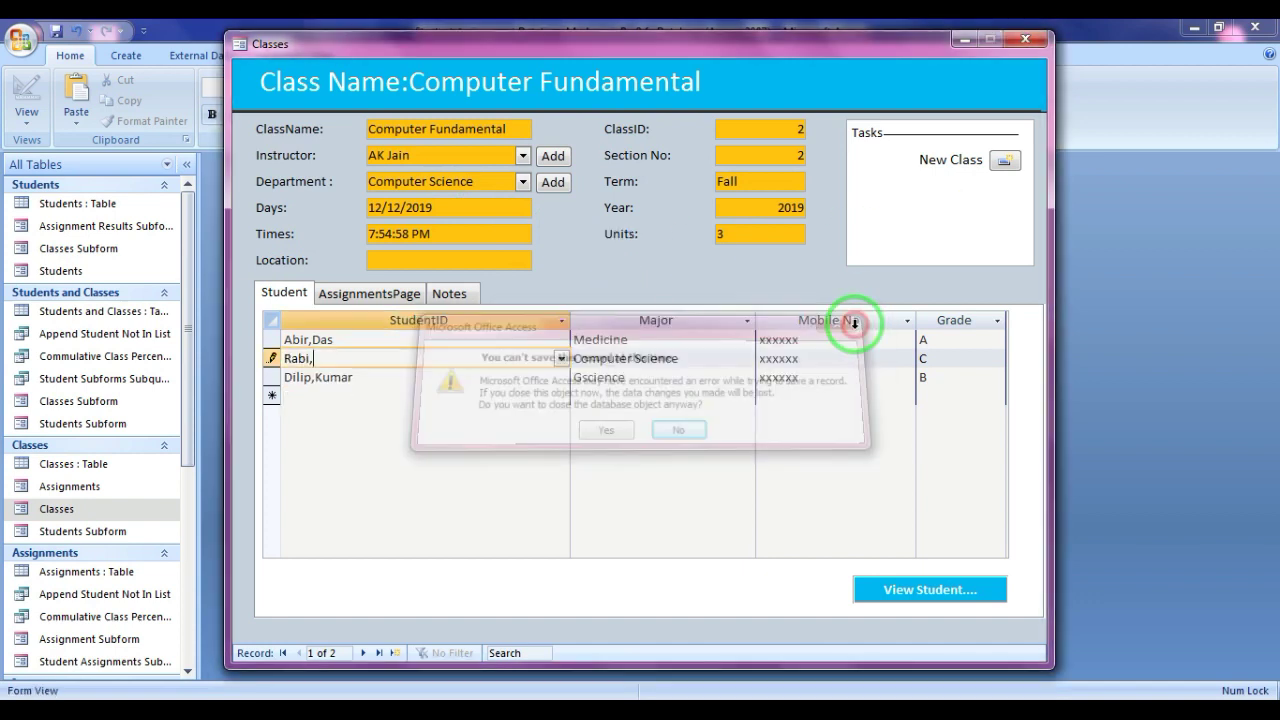
click(1026, 45)
click(651, 409)
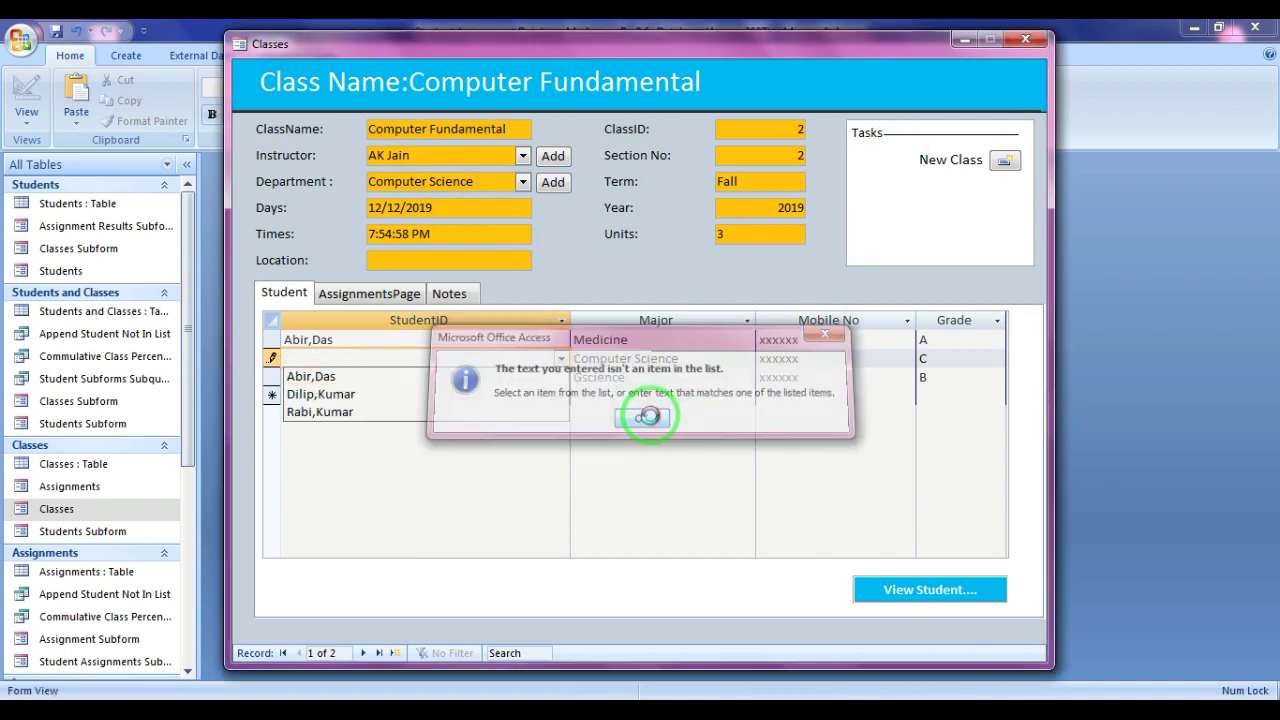
click(678, 430)
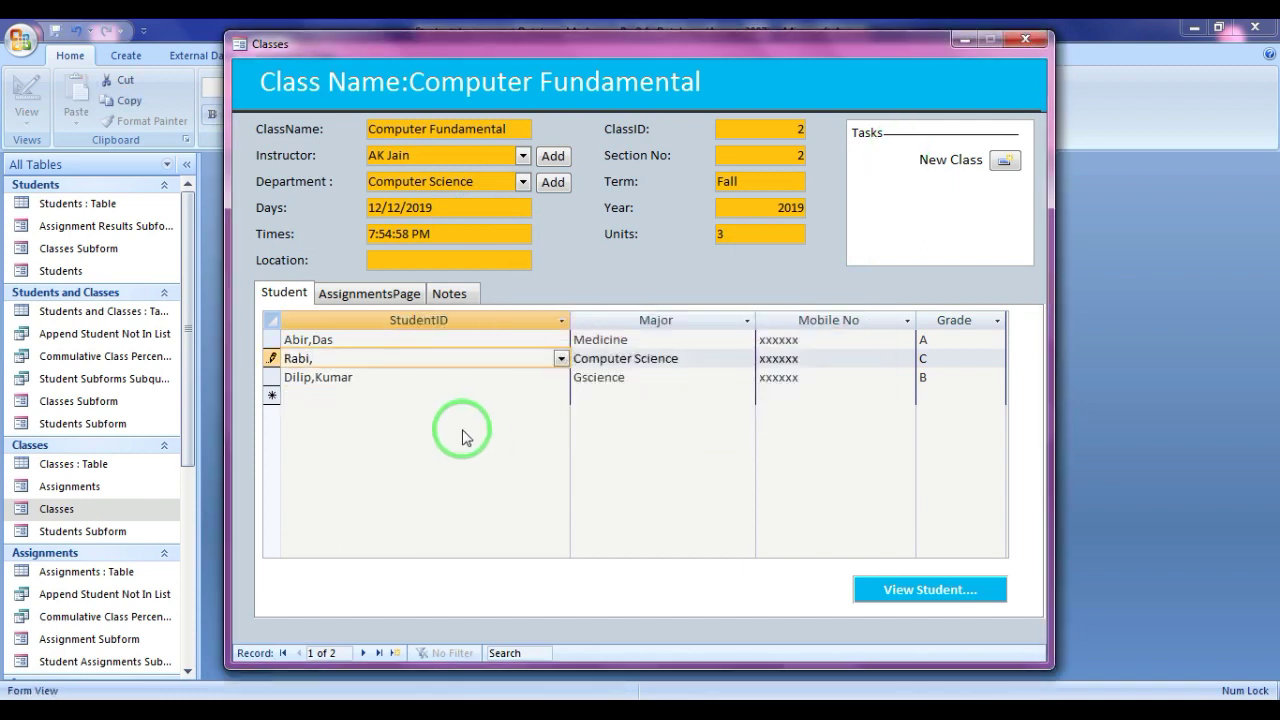
click(561, 358)
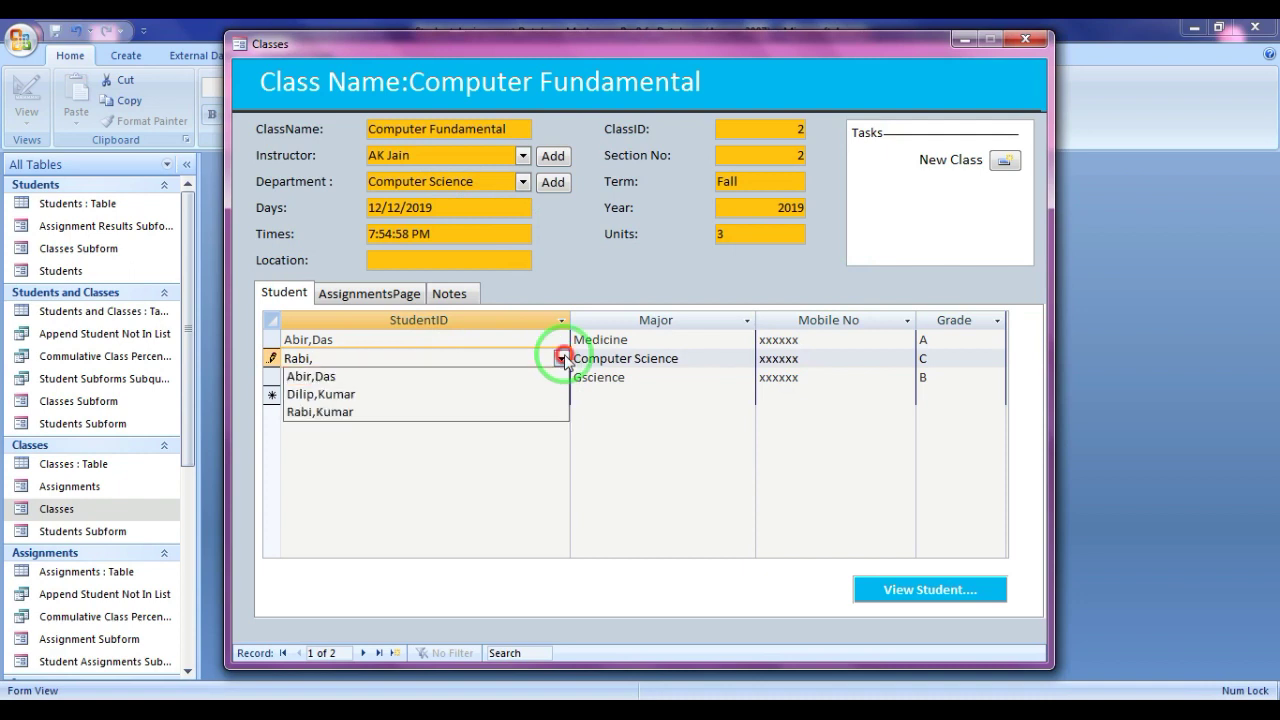
click(345, 411)
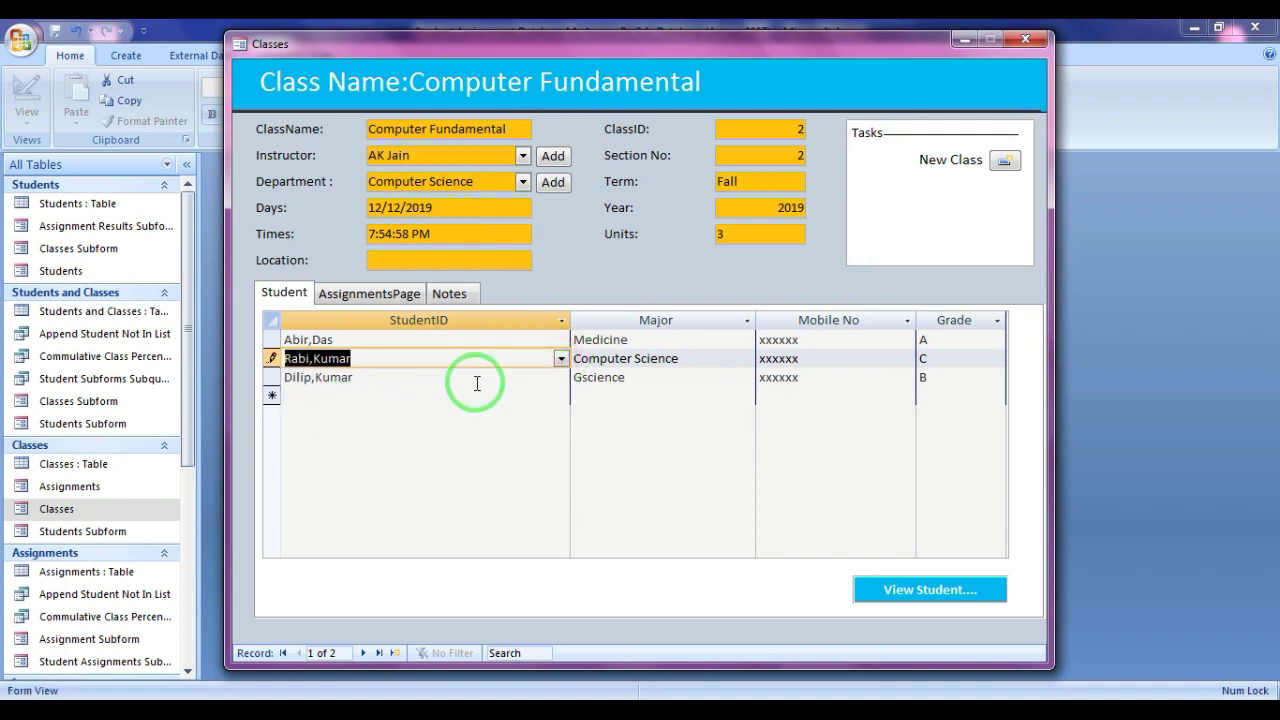
- Switch the Classes form to Design View and open the StudentID combo box's On Dbl Click macro for editing
right_click(769, 104)
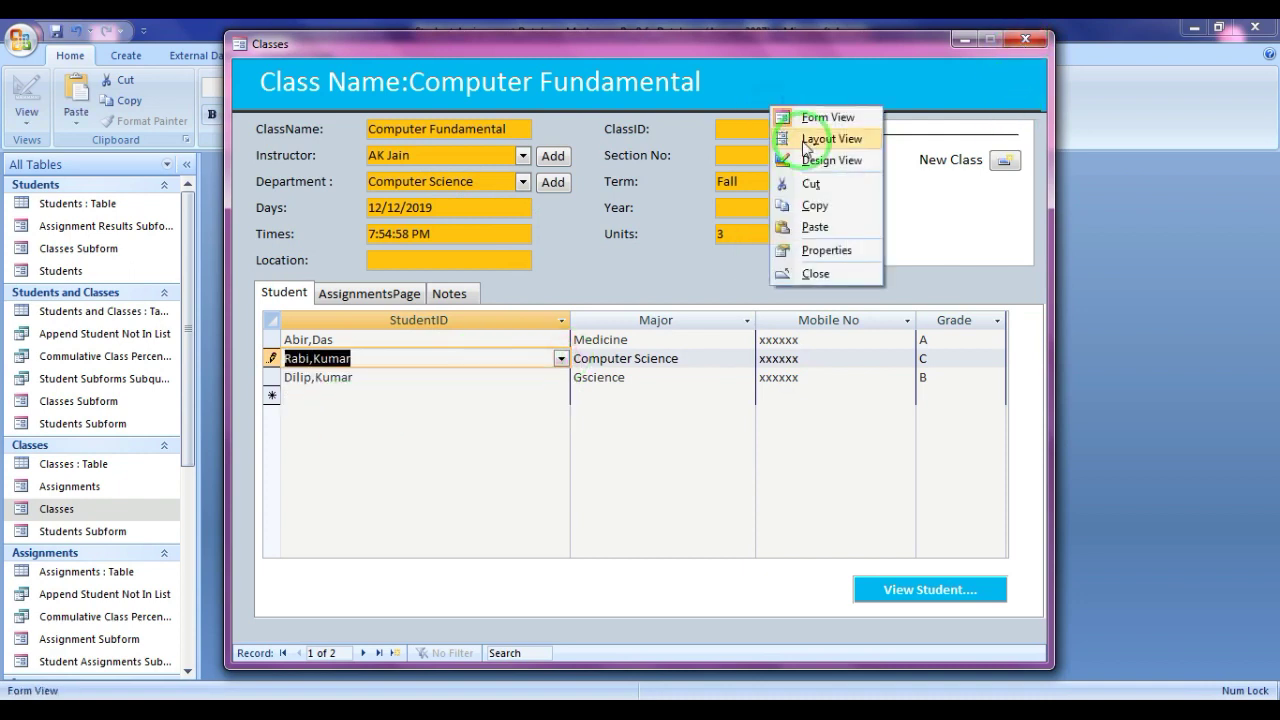
click(815, 160)
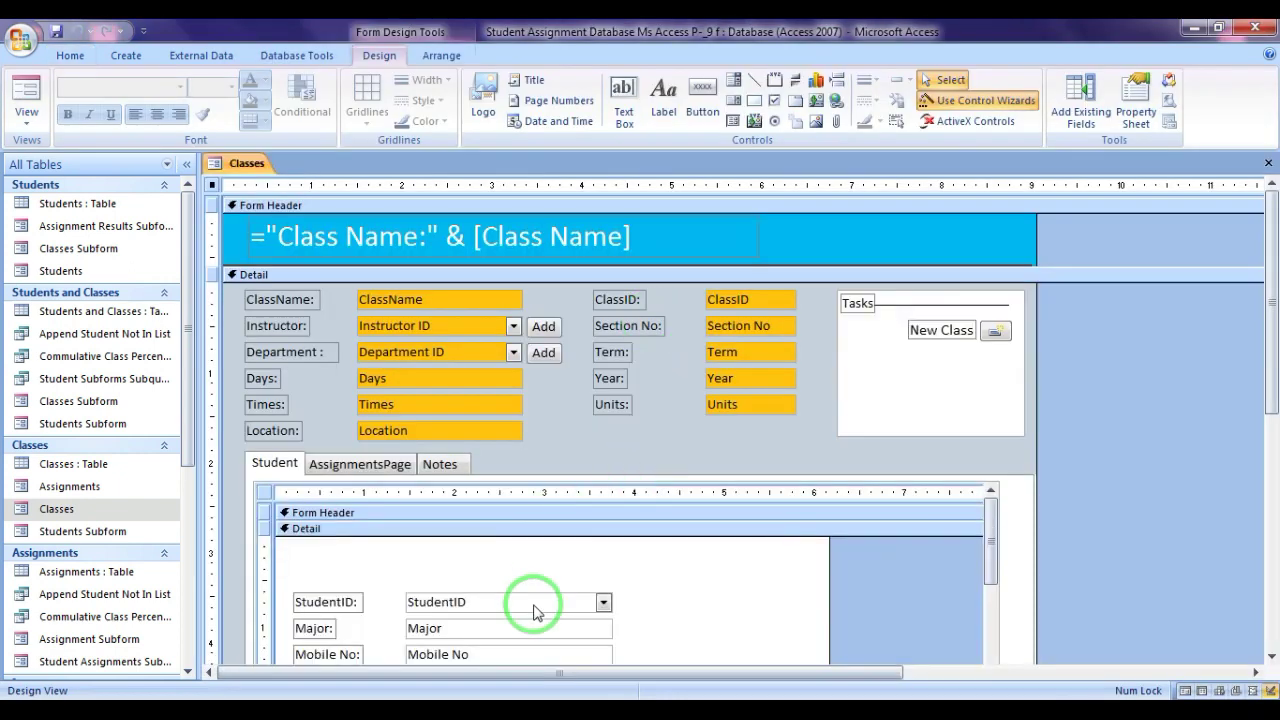
click(532, 604)
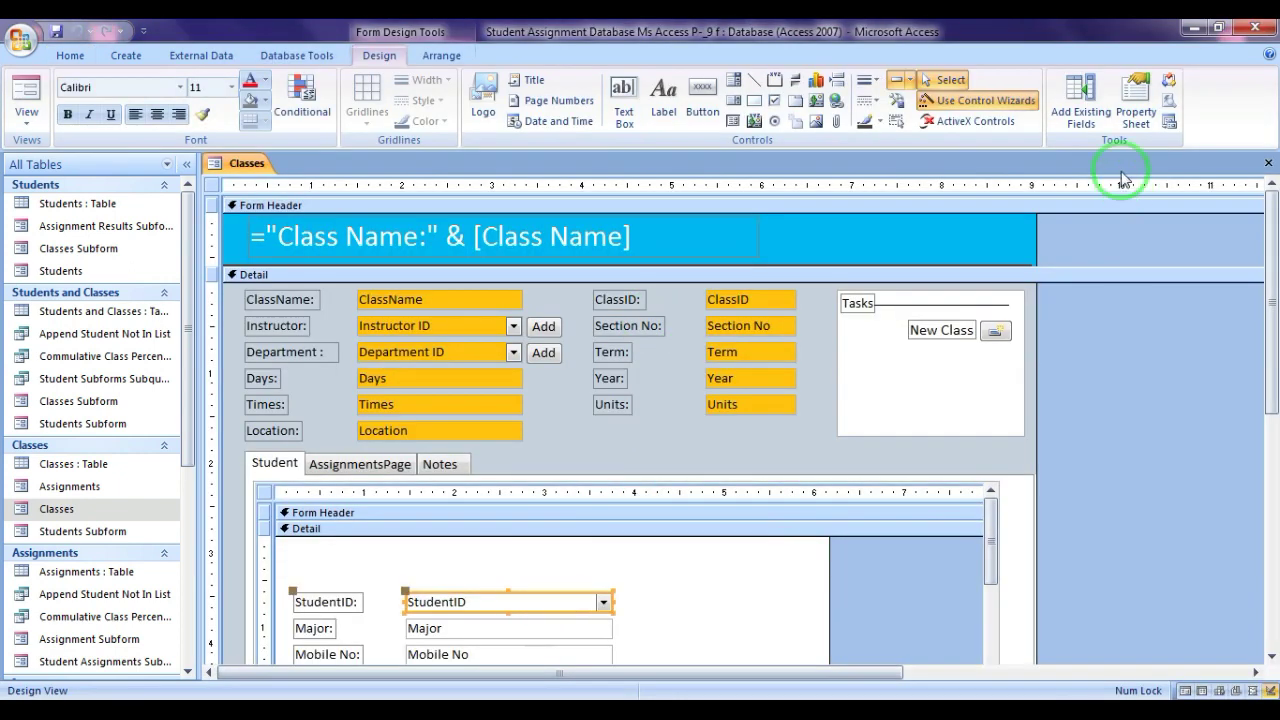
click(1135, 110)
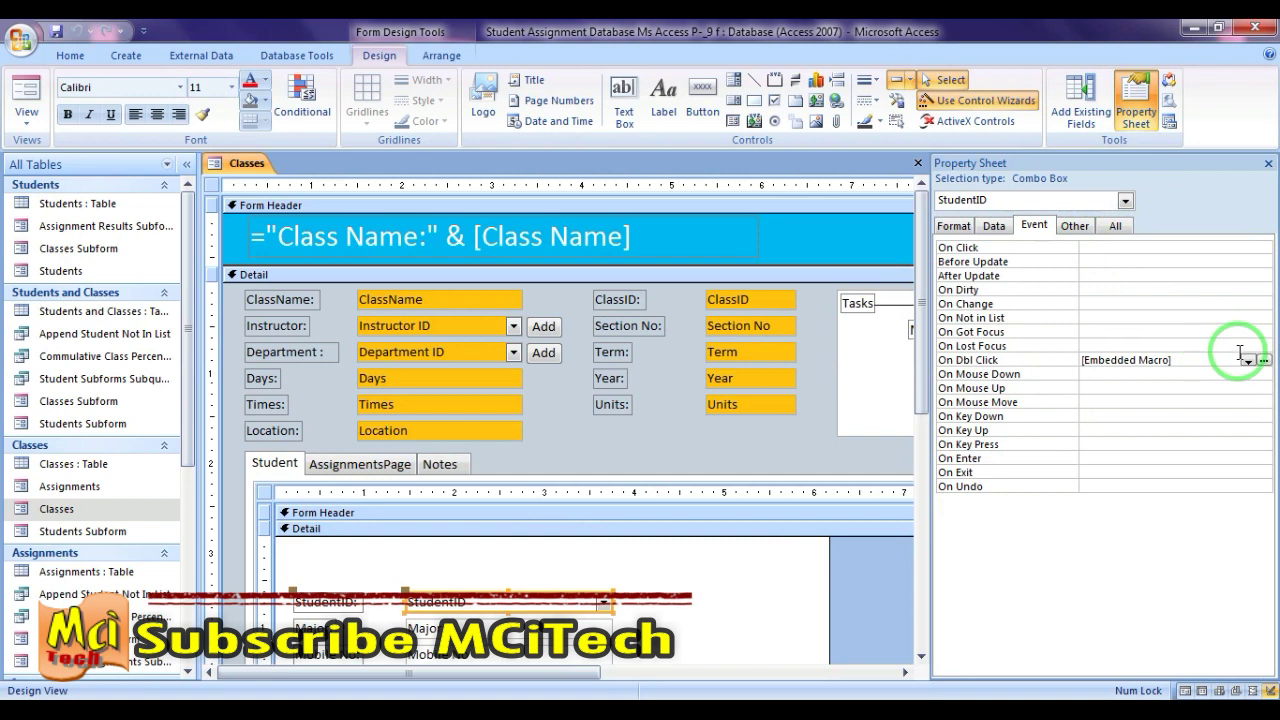
click(1263, 361)
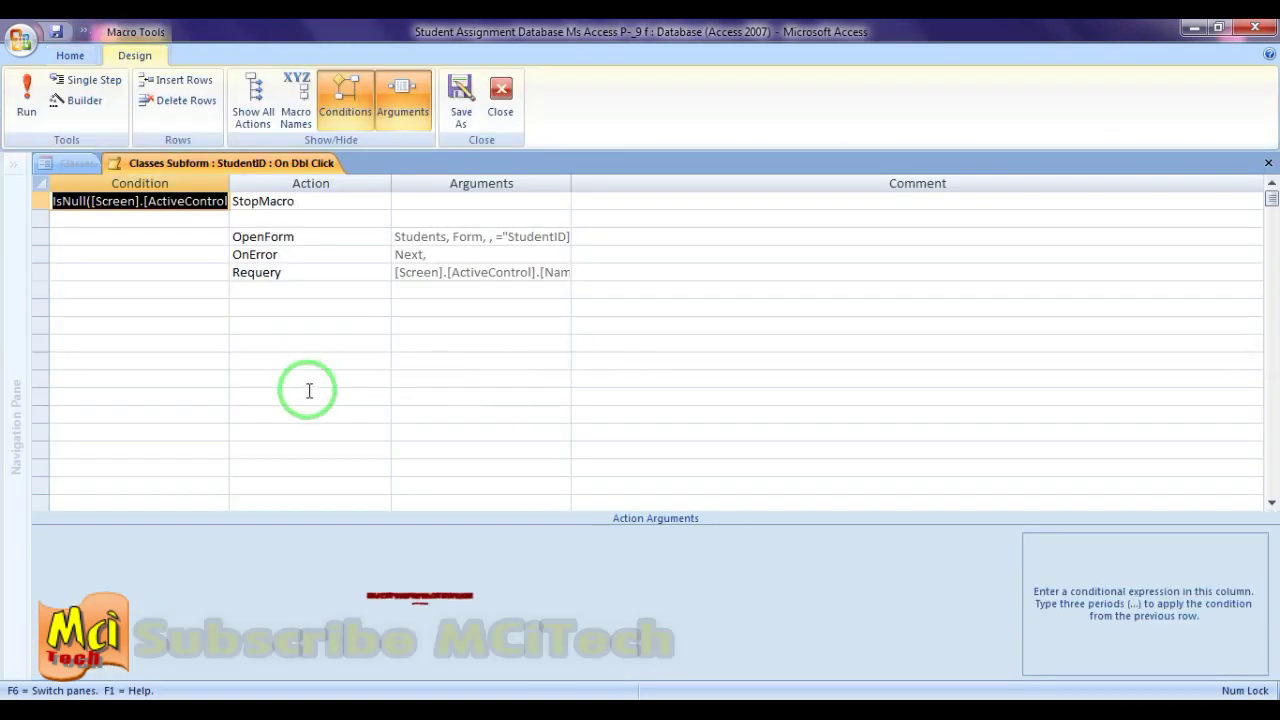
- Check the Requery action and the full StopMacro condition, widening the Condition column to fit the expression
click(299, 273)
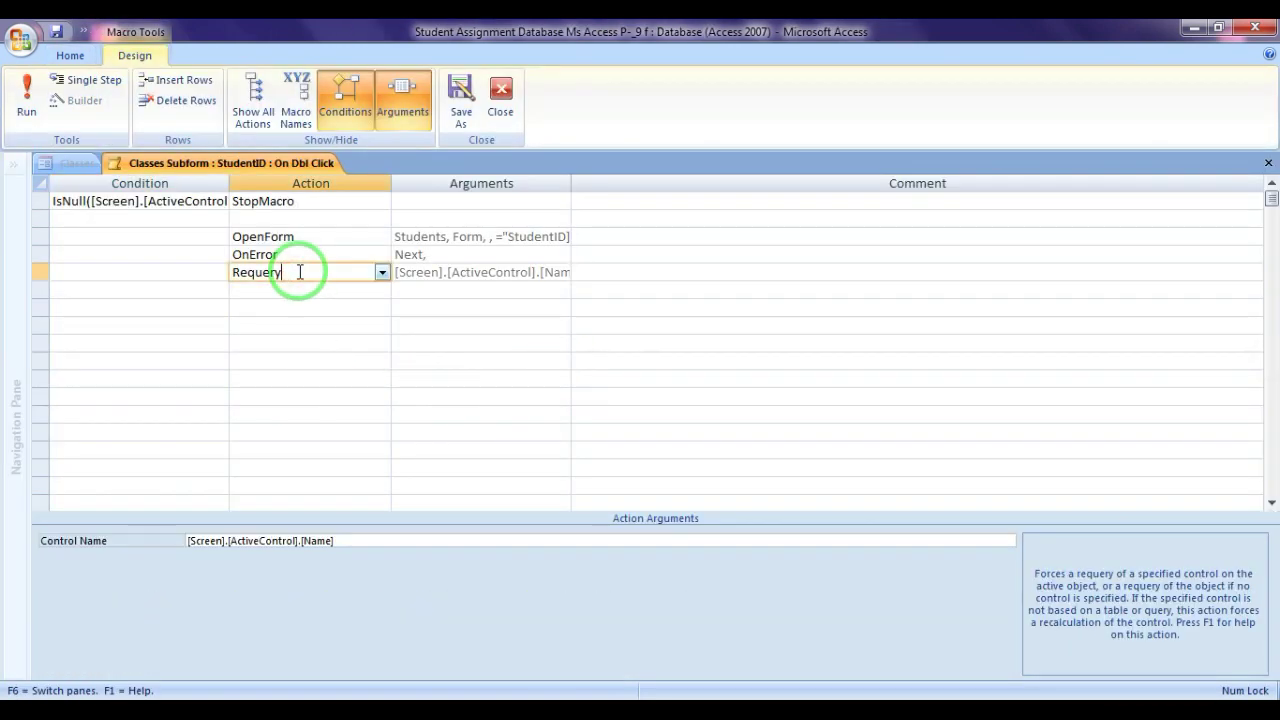
click(195, 203)
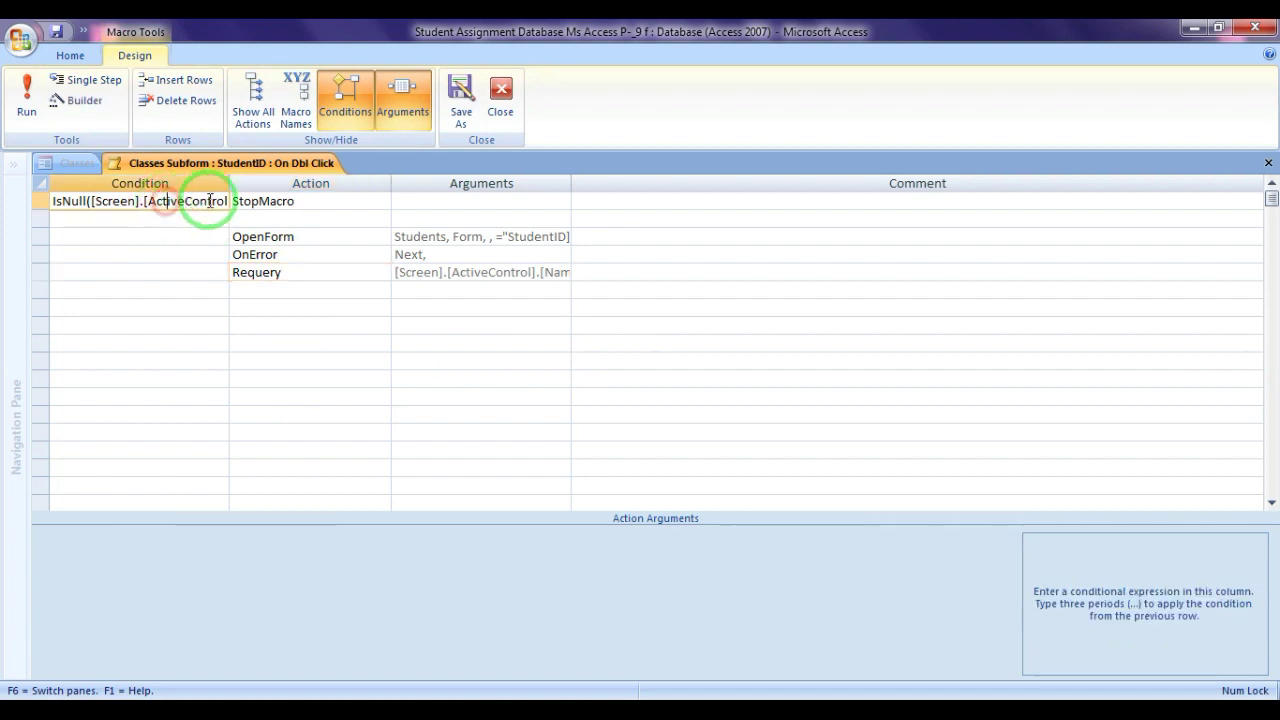
drag(231, 187, 317, 187)
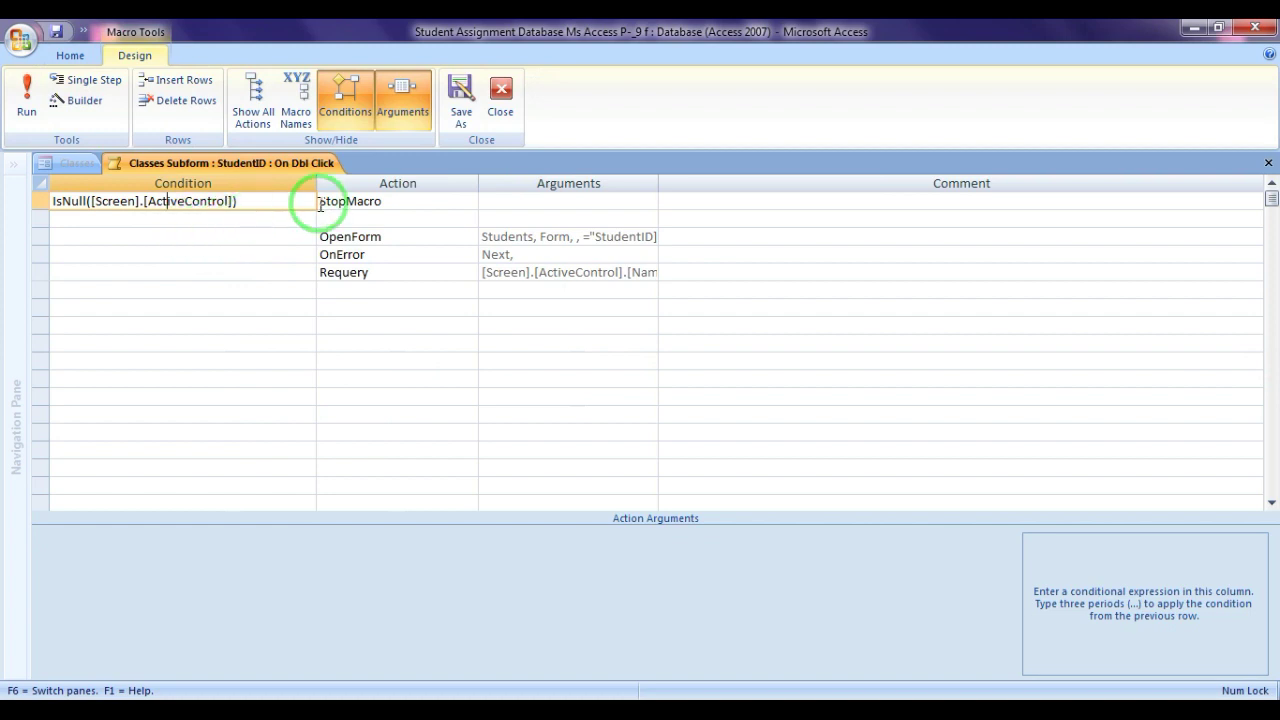
- Correct the OpenForm action's Where Condition to ="StudentID=" & [Screen].[ActiveControl]
click(340, 236)
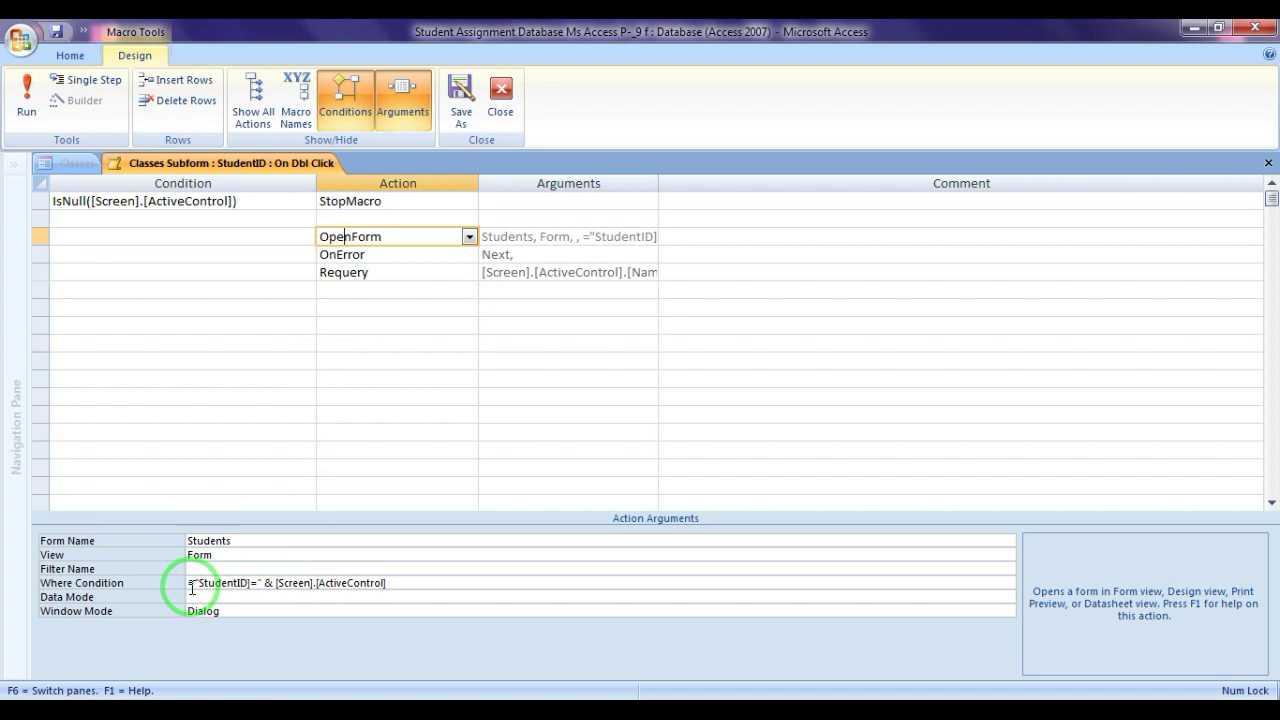
click(251, 583)
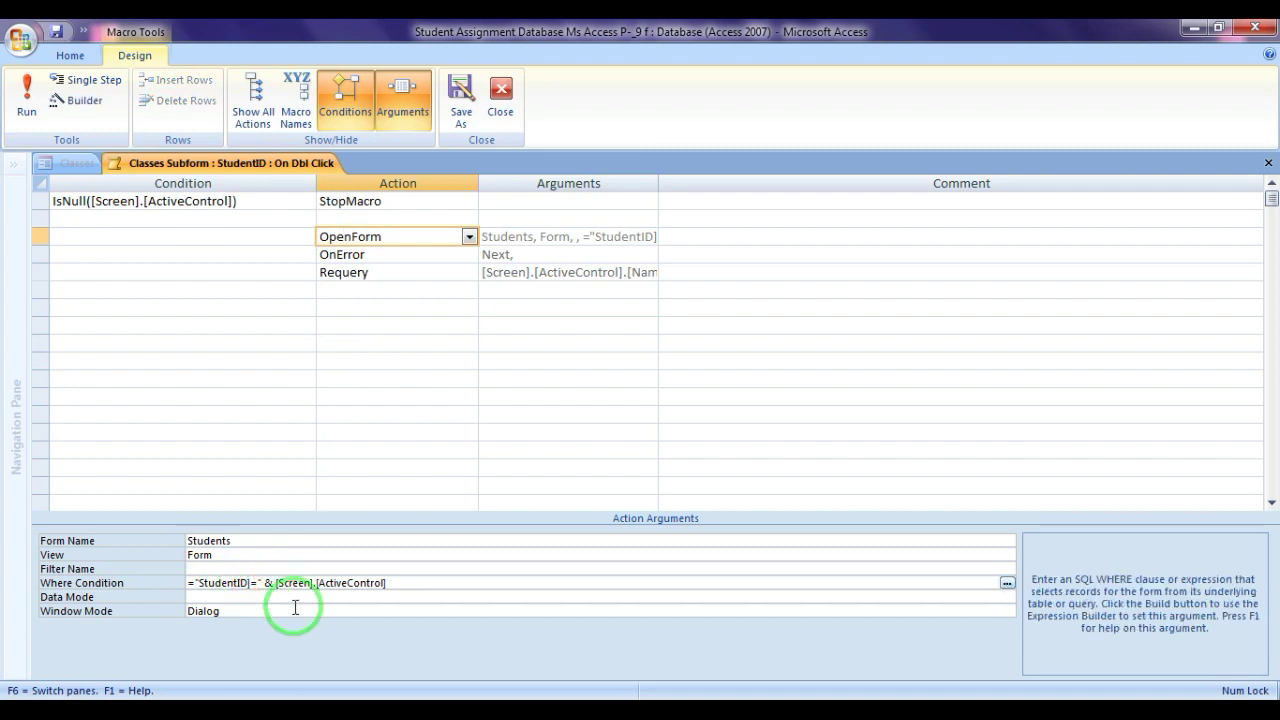
click(293, 606)
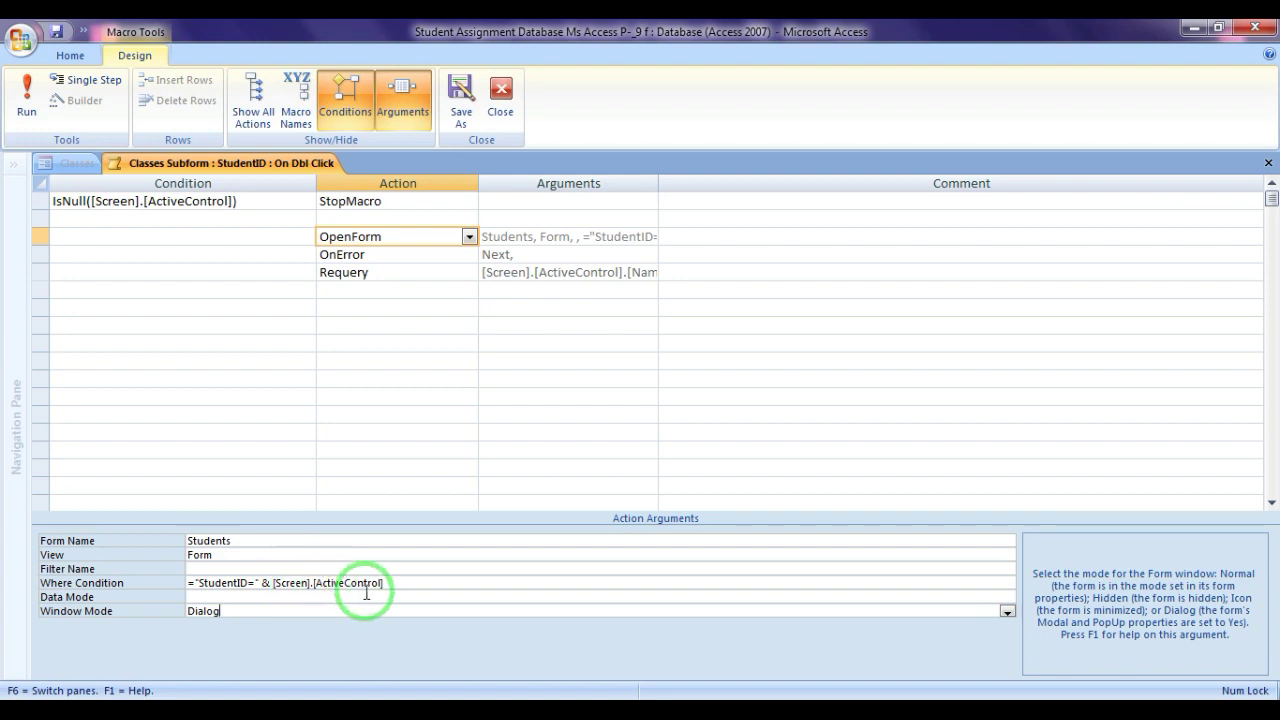
- Widen the macro's Arguments column and review the arguments of the OpenForm, OnError and Requery actions
drag(658, 186, 826, 189)
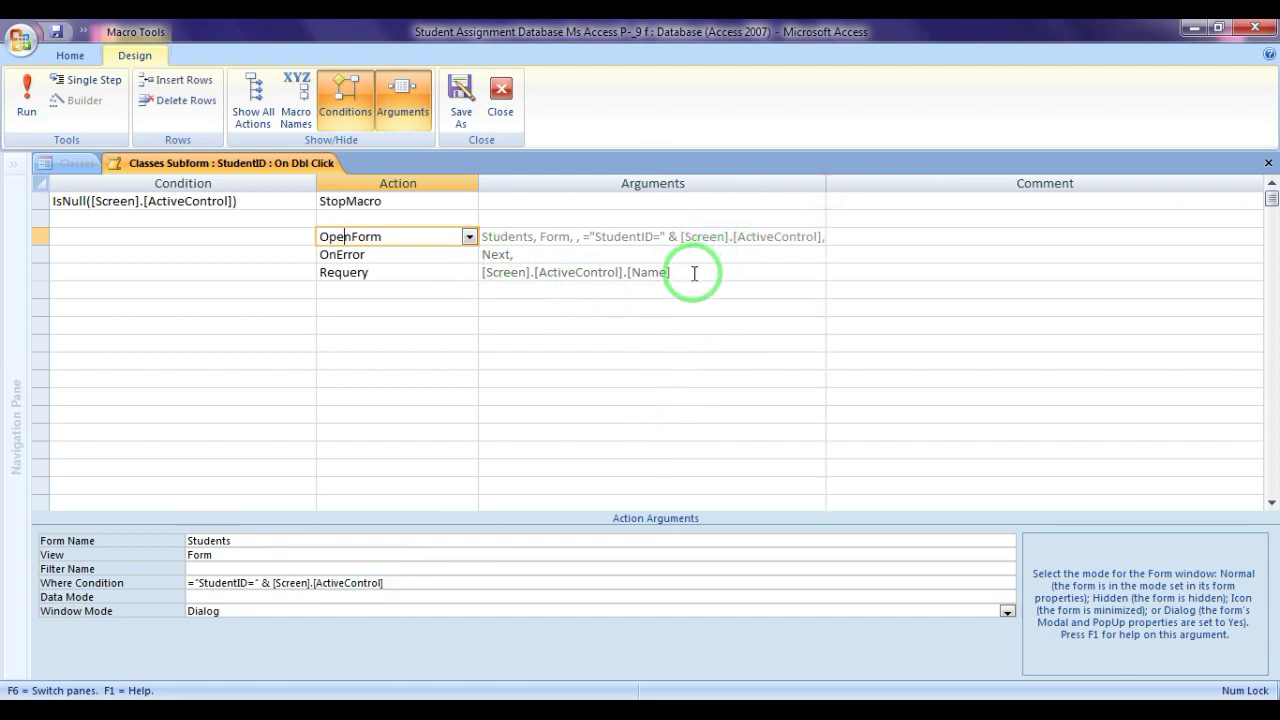
click(409, 255)
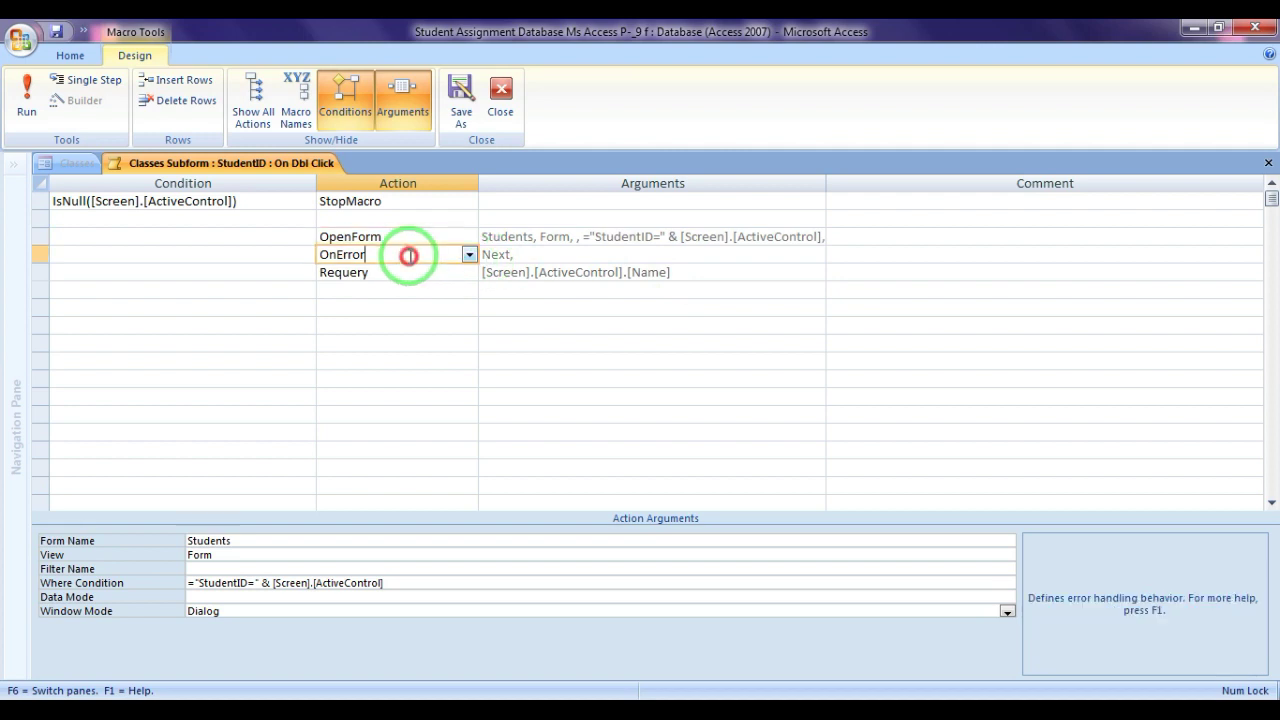
click(406, 284)
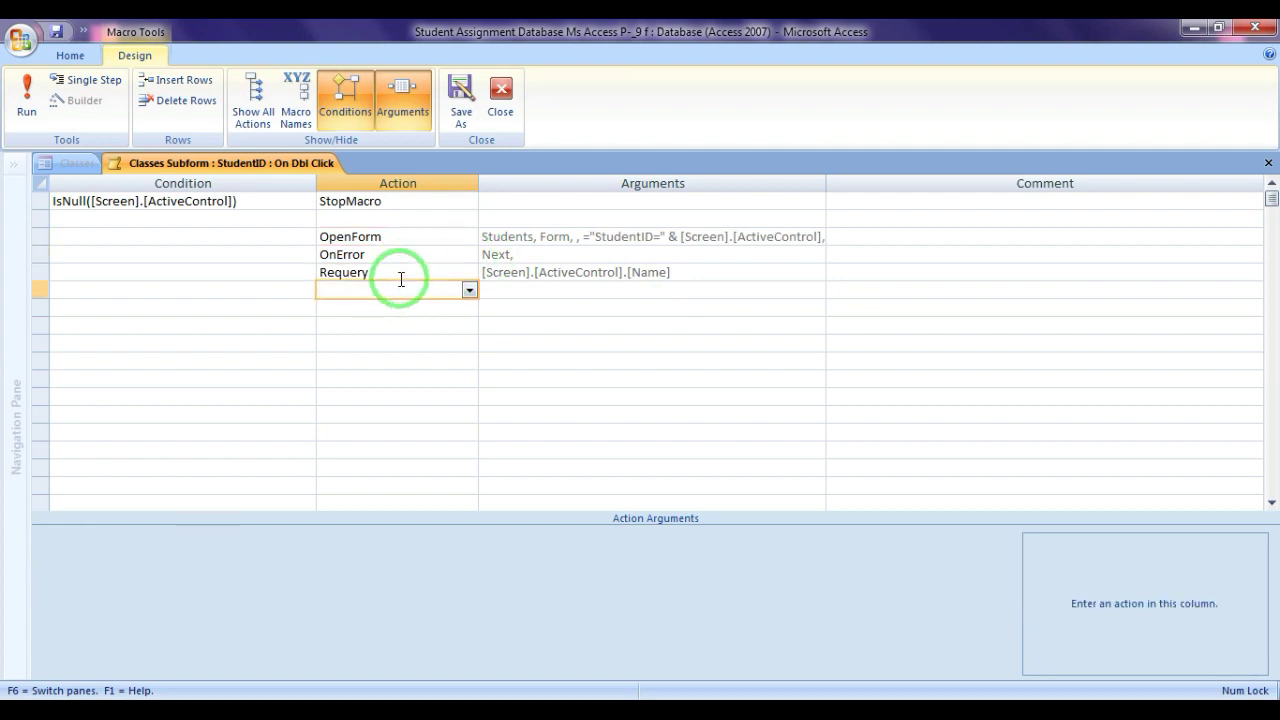
click(401, 276)
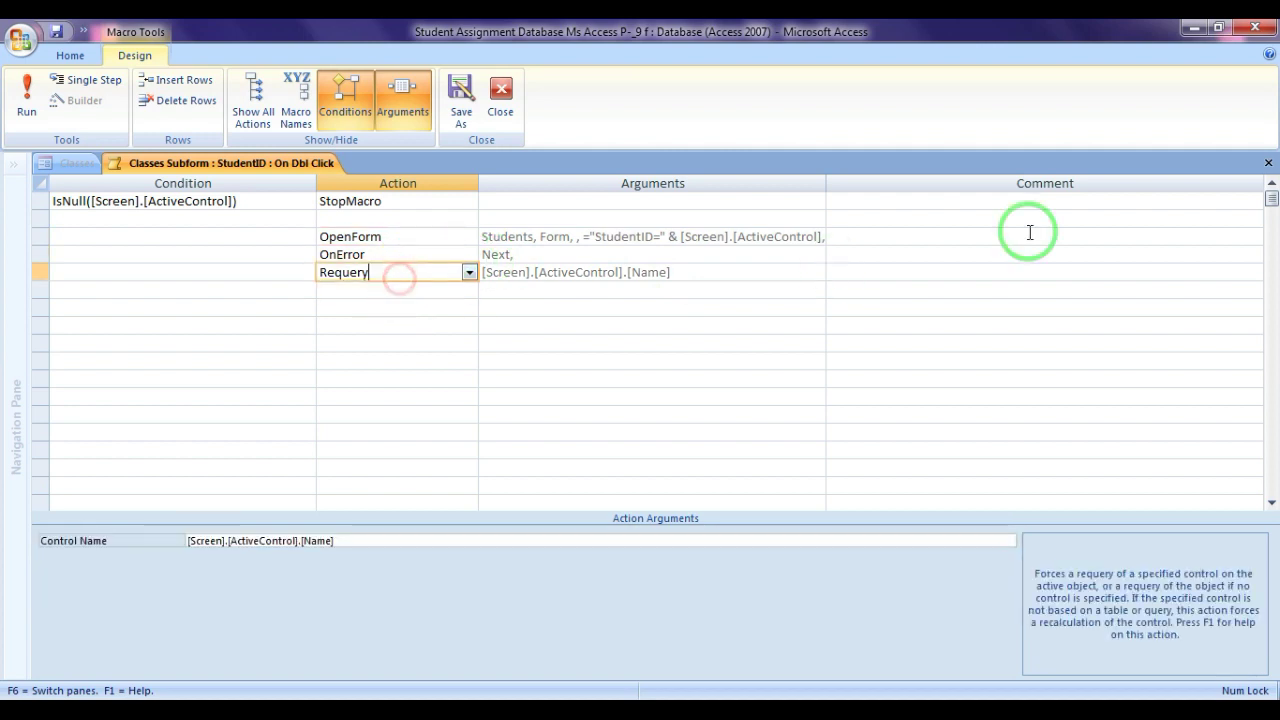
- Close the corrected macro, the property sheet and the Classes form, saving the changes
click(1268, 163)
click(572, 415)
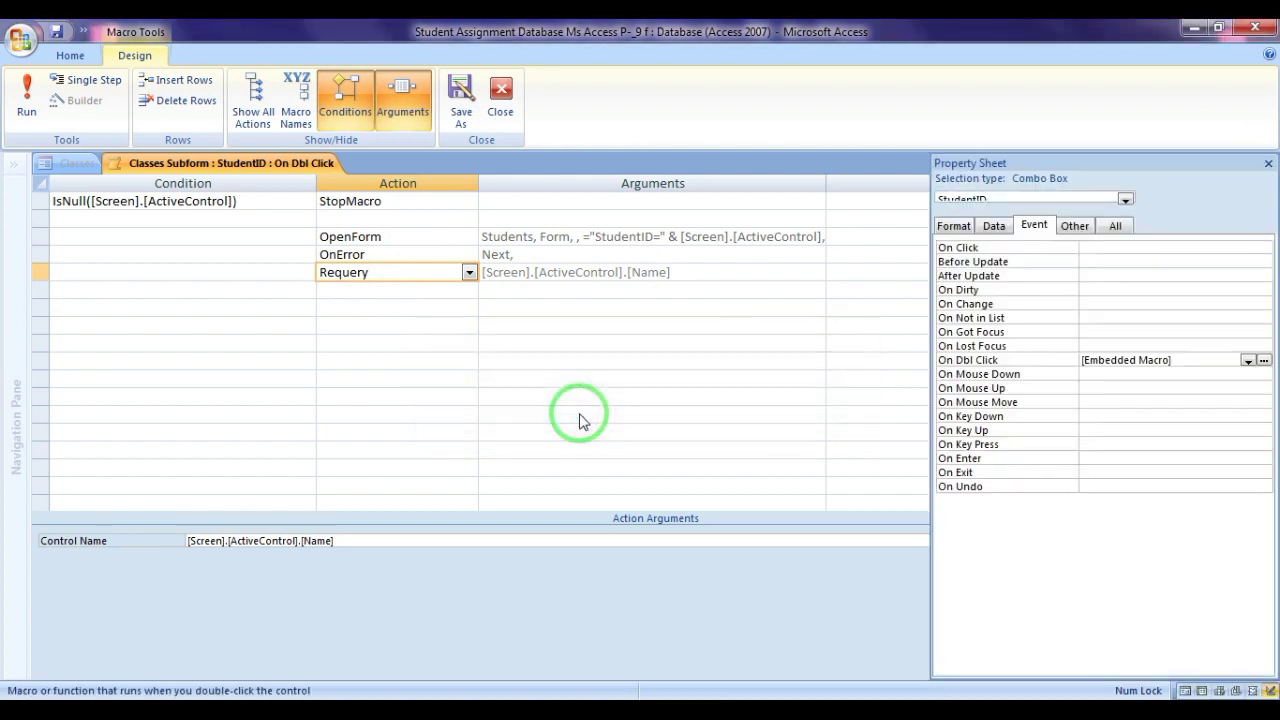
click(1268, 163)
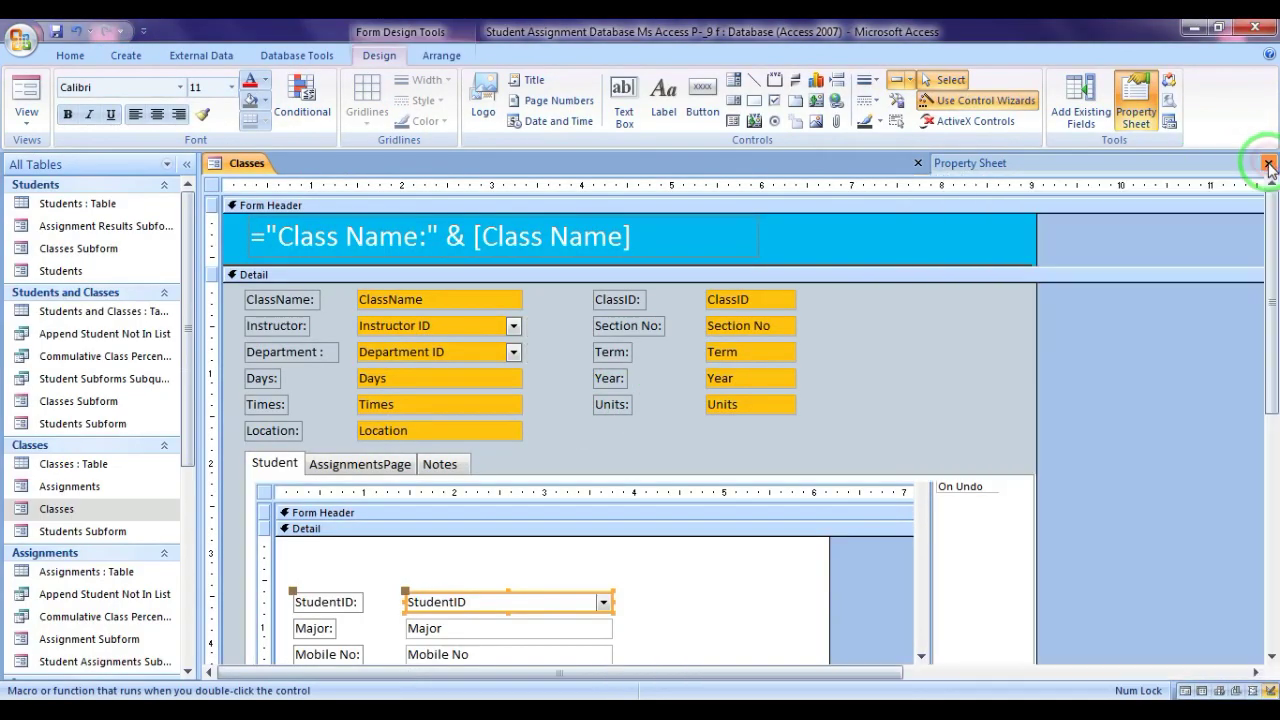
click(1268, 163)
click(563, 414)
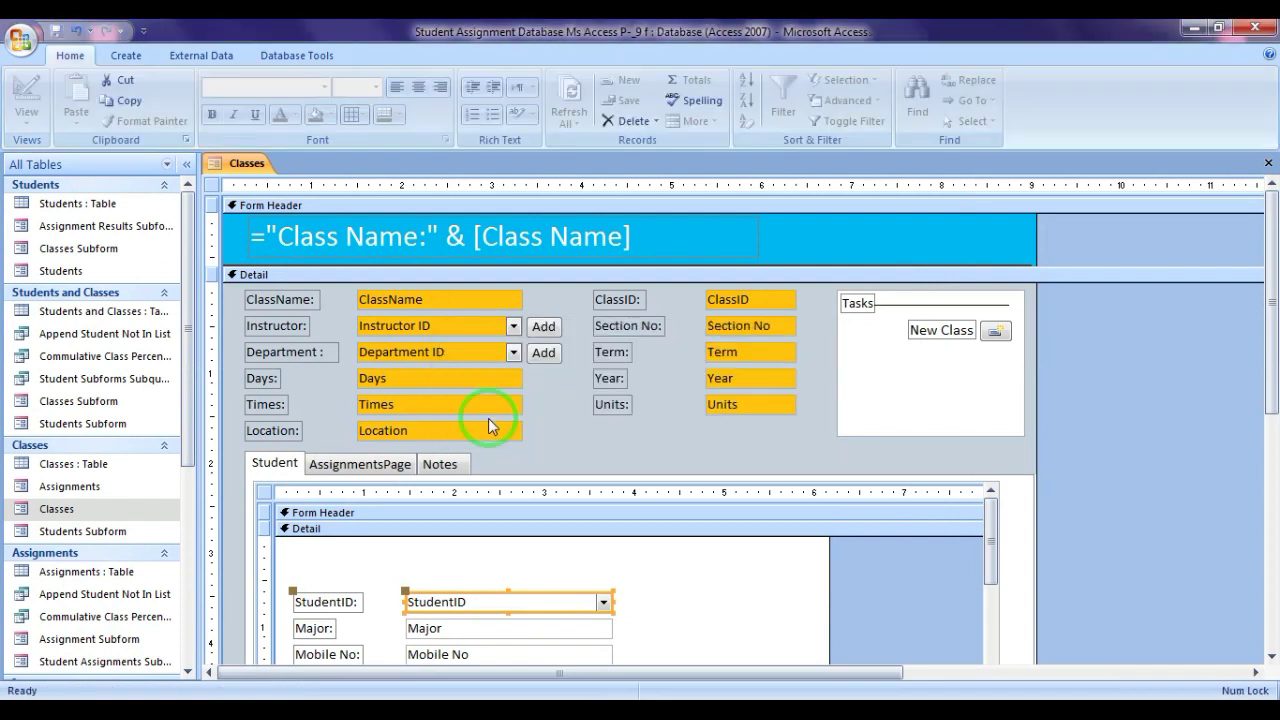
- Open the Classes form, test the StudentID double-click macro on the third student, and close that student's record
double_click(134, 508)
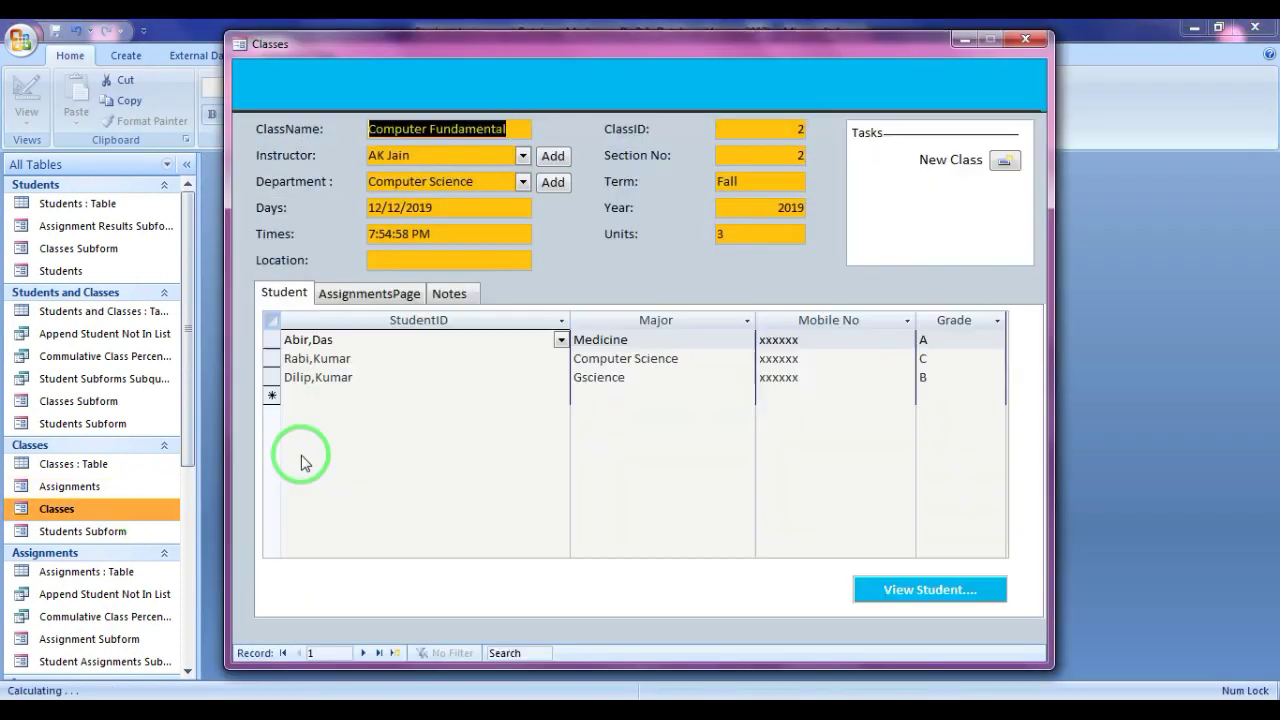
double_click(366, 374)
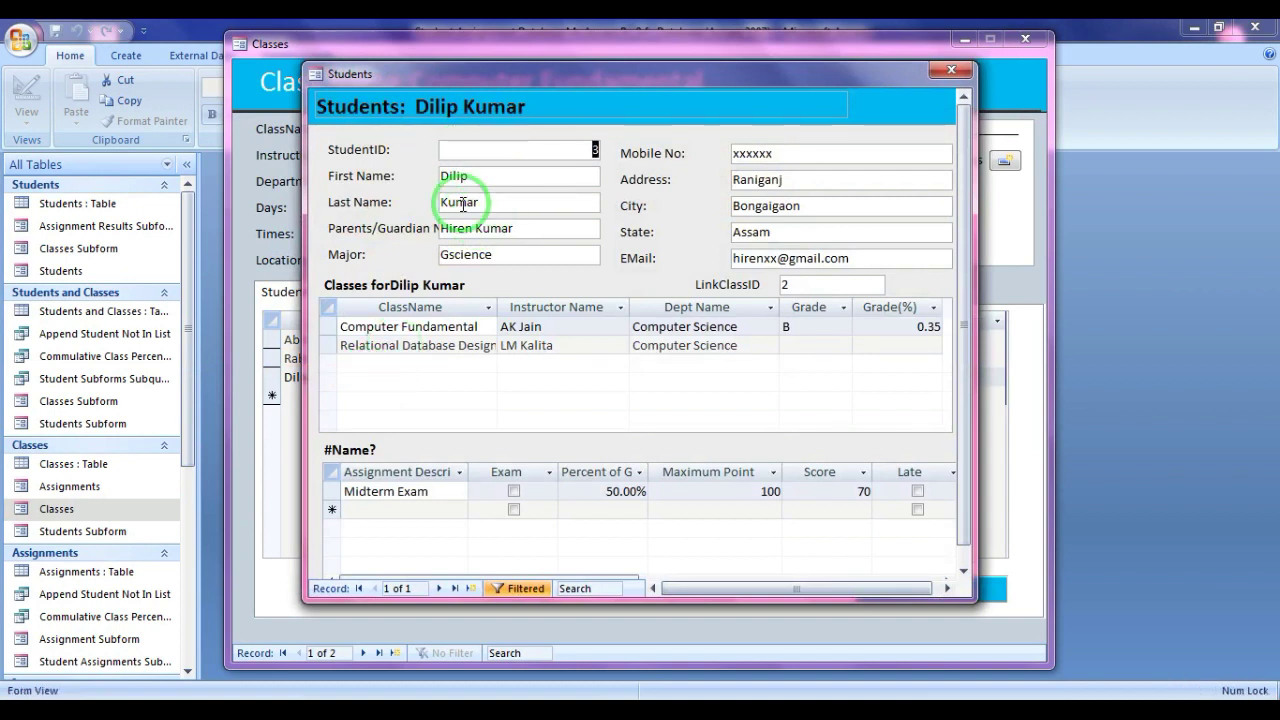
drag(570, 80, 786, 81)
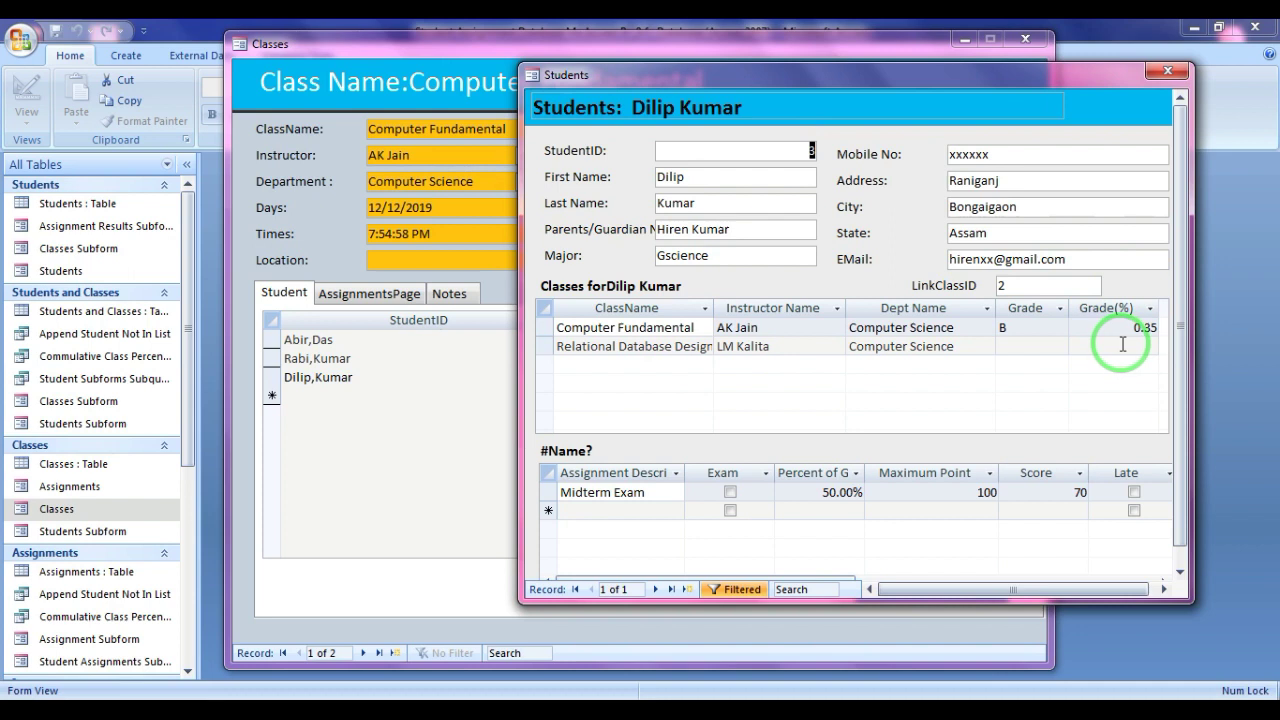
click(1168, 73)
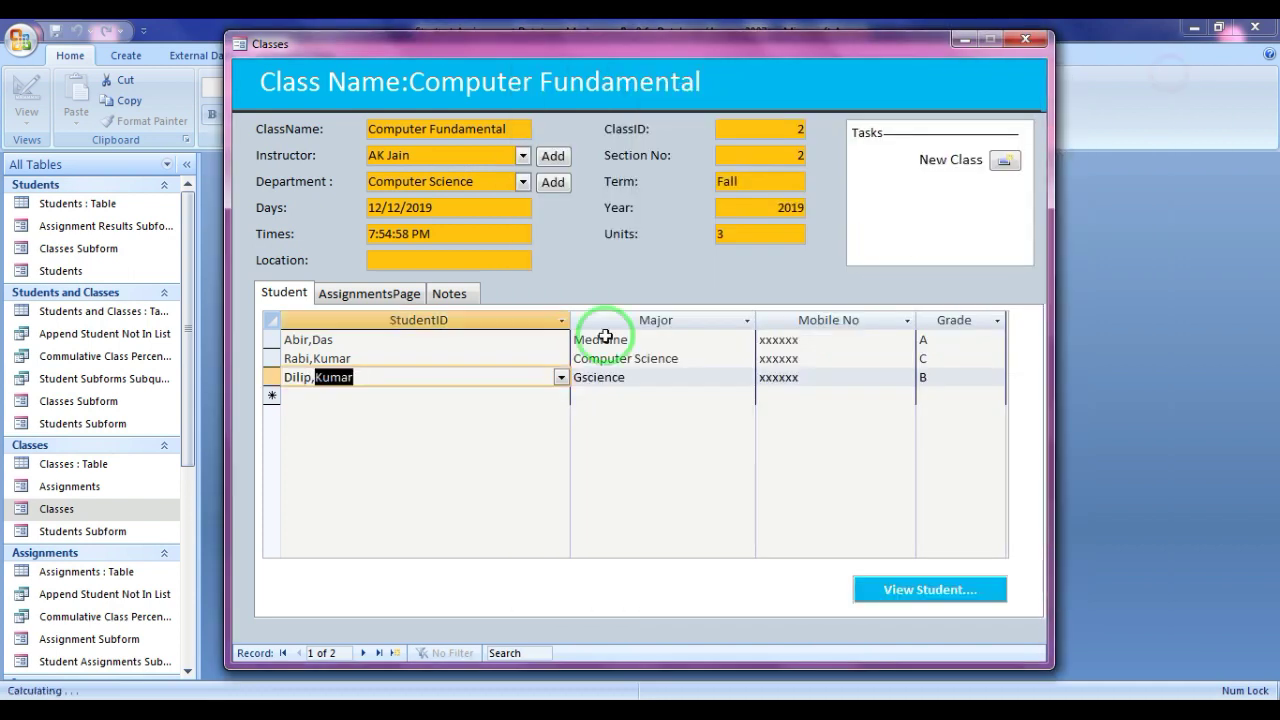
- Test the StudentID double-click macro on the second and first students, closing the second student's record in between
double_click(409, 358)
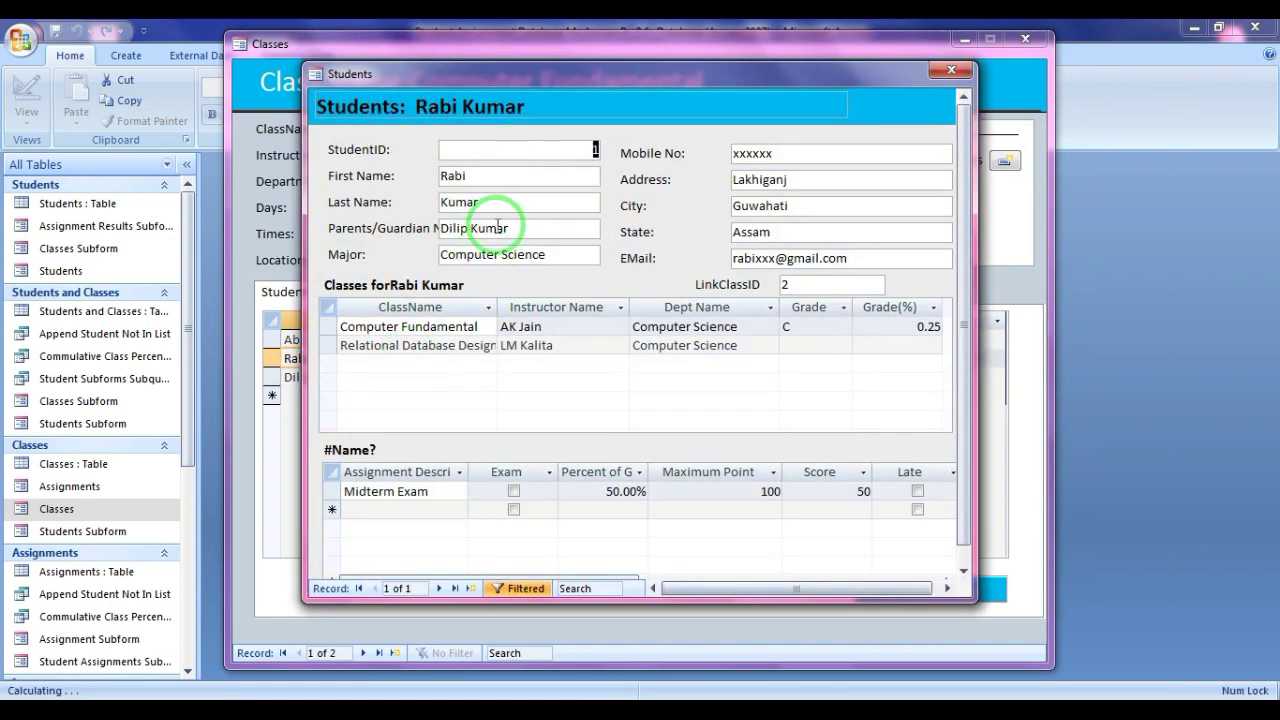
click(950, 68)
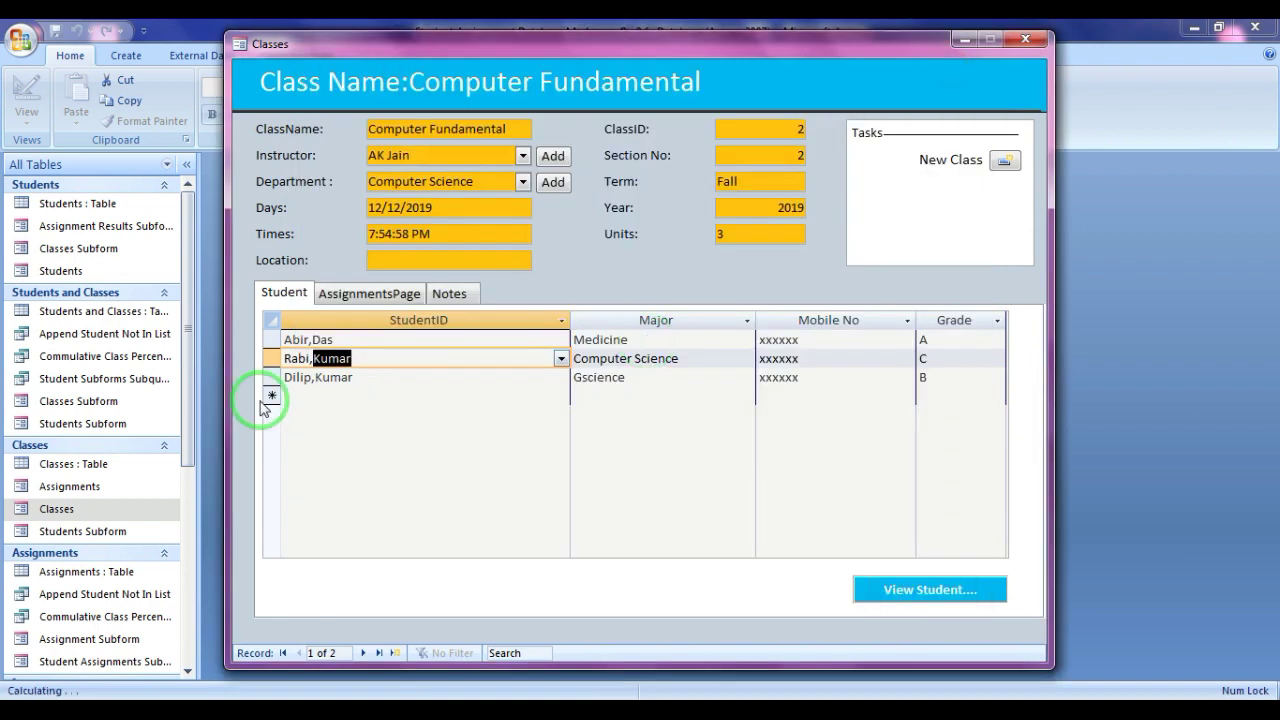
double_click(354, 338)
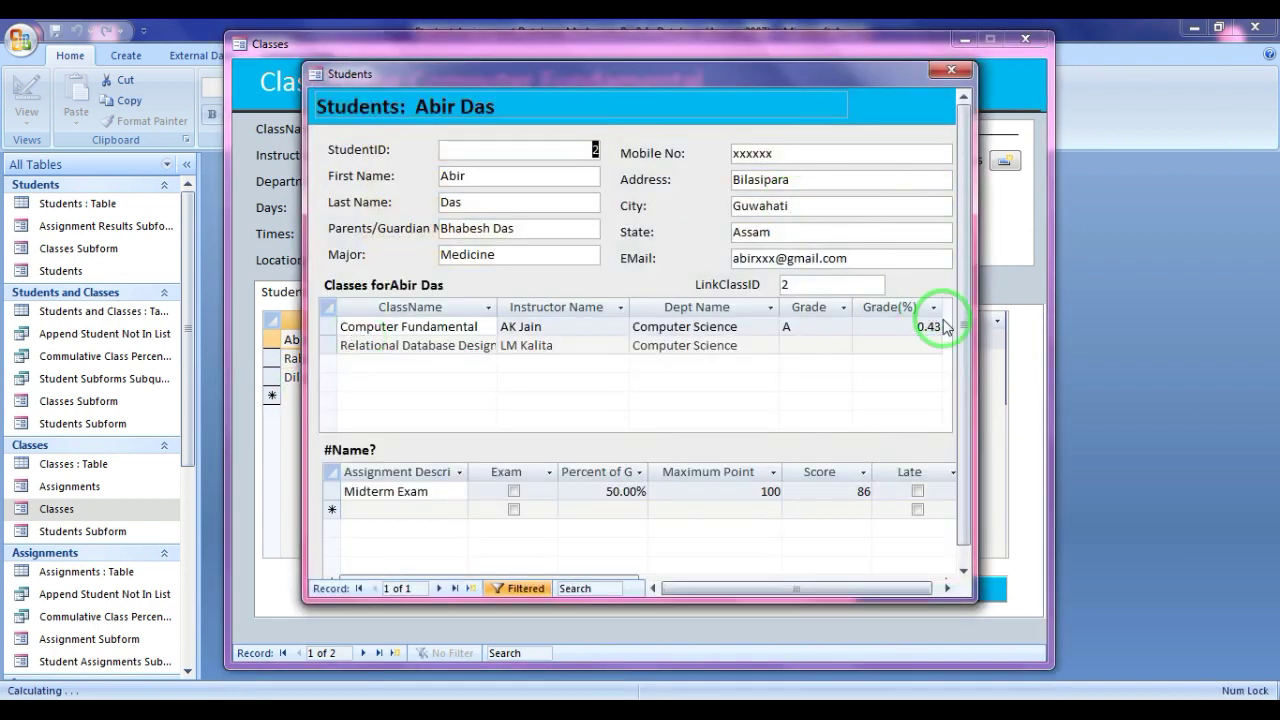
- Switch the opened Students form to Design View and close the Classes form
click(622, 108)
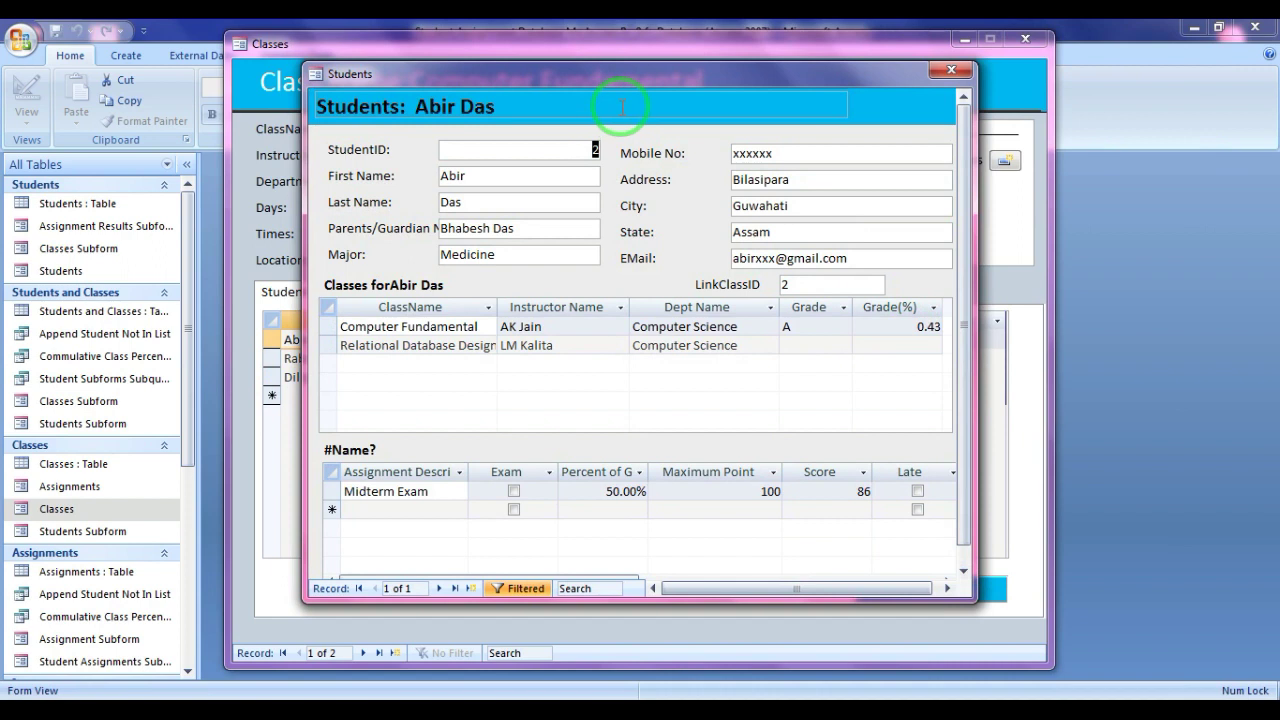
right_click(690, 160)
click(740, 209)
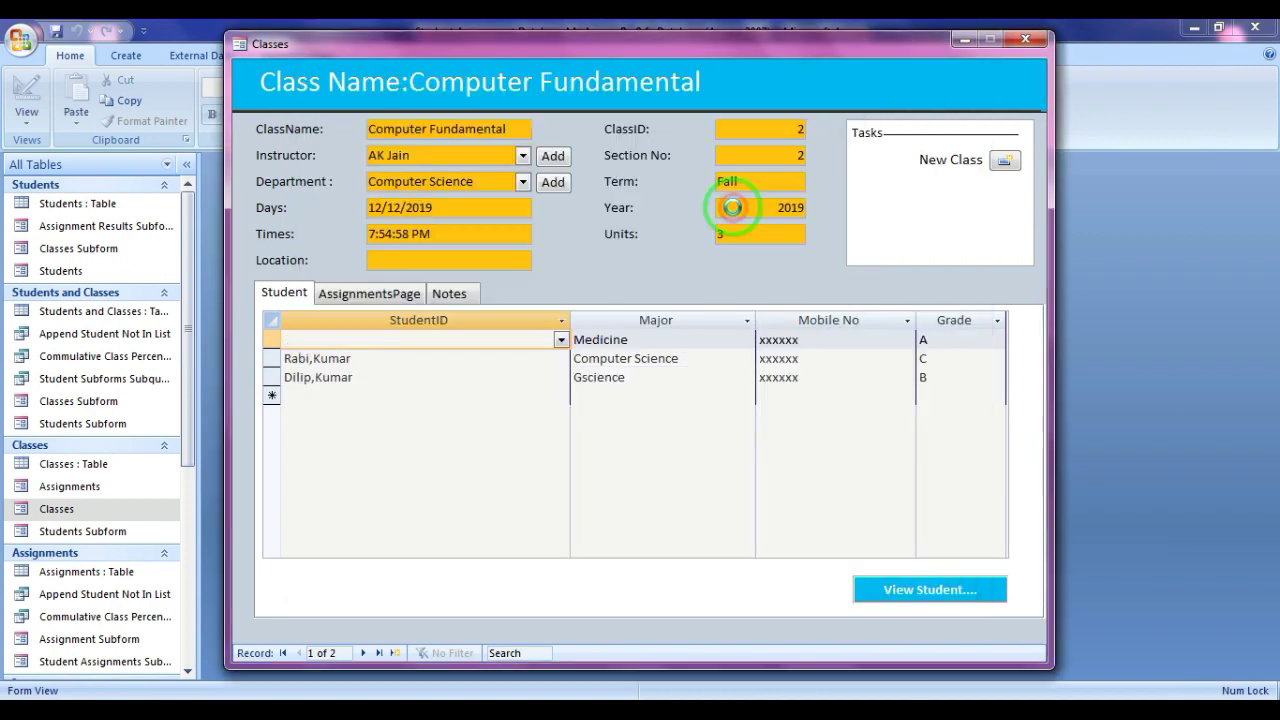
click(968, 67)
click(1026, 40)
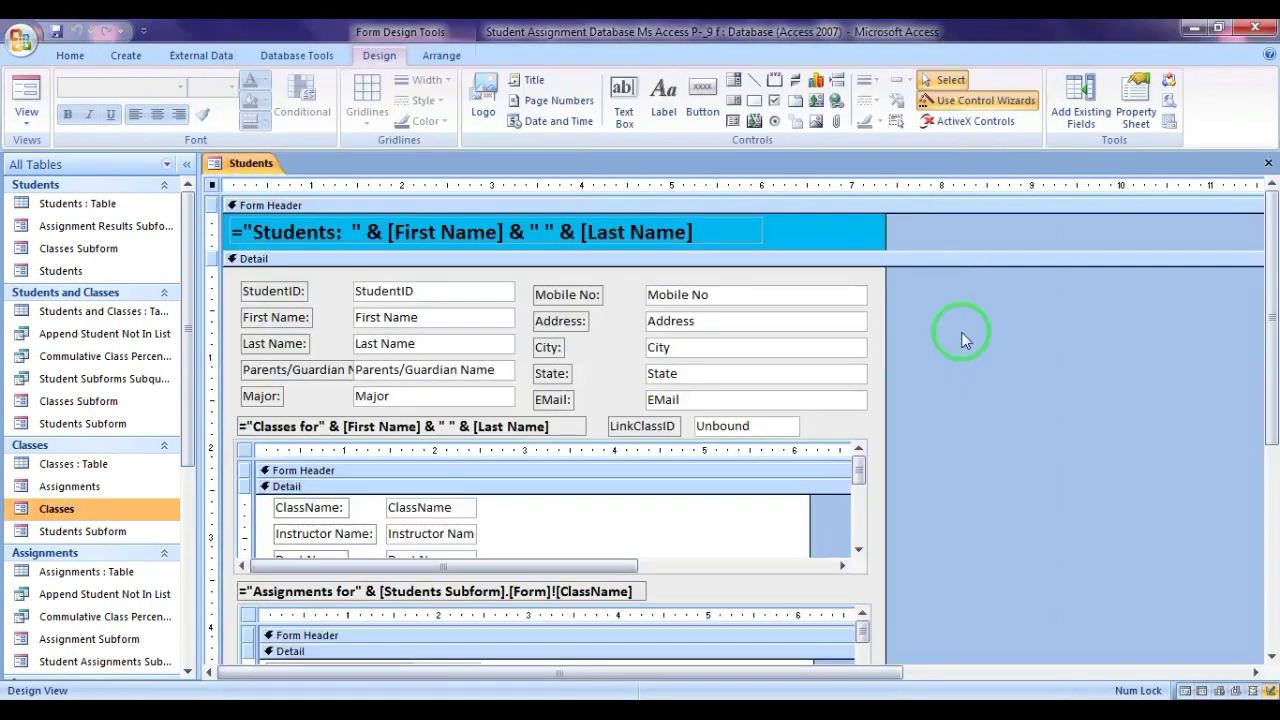
- Set the Grade(%) text box in the Students form's classes subform to Percent format with 0 decimal places
drag(858, 468, 858, 510)
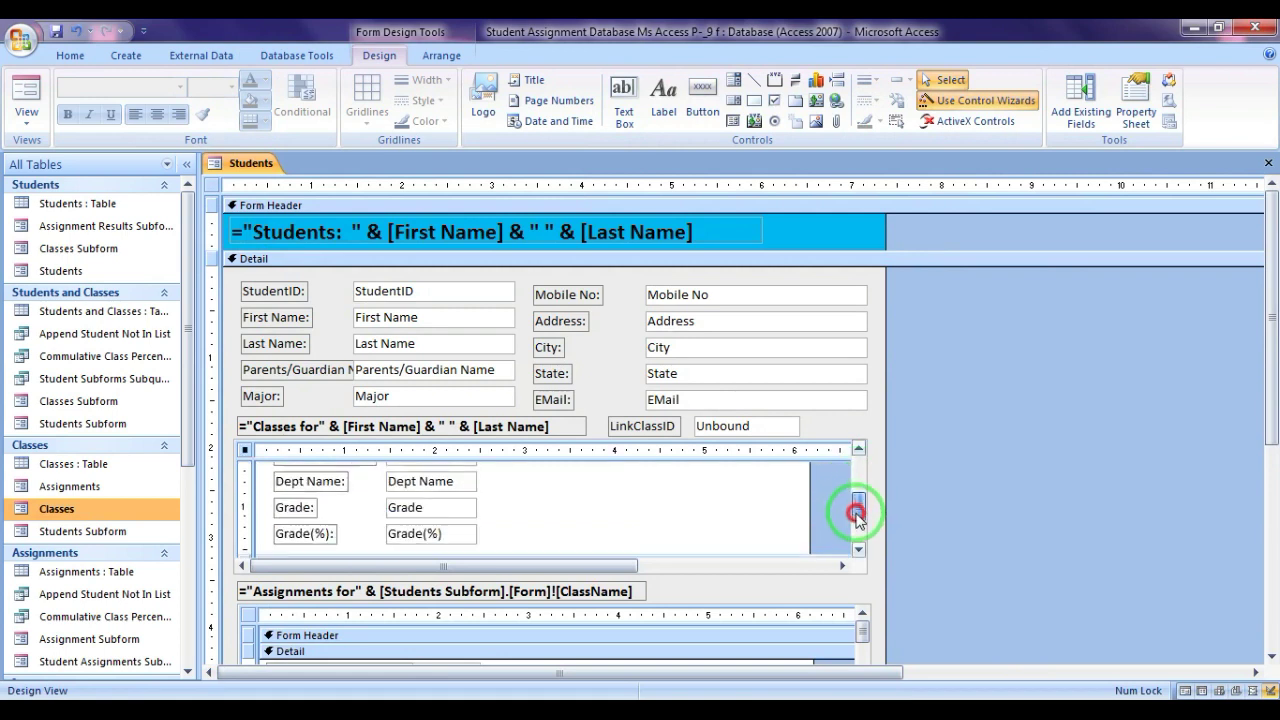
click(450, 533)
click(1136, 105)
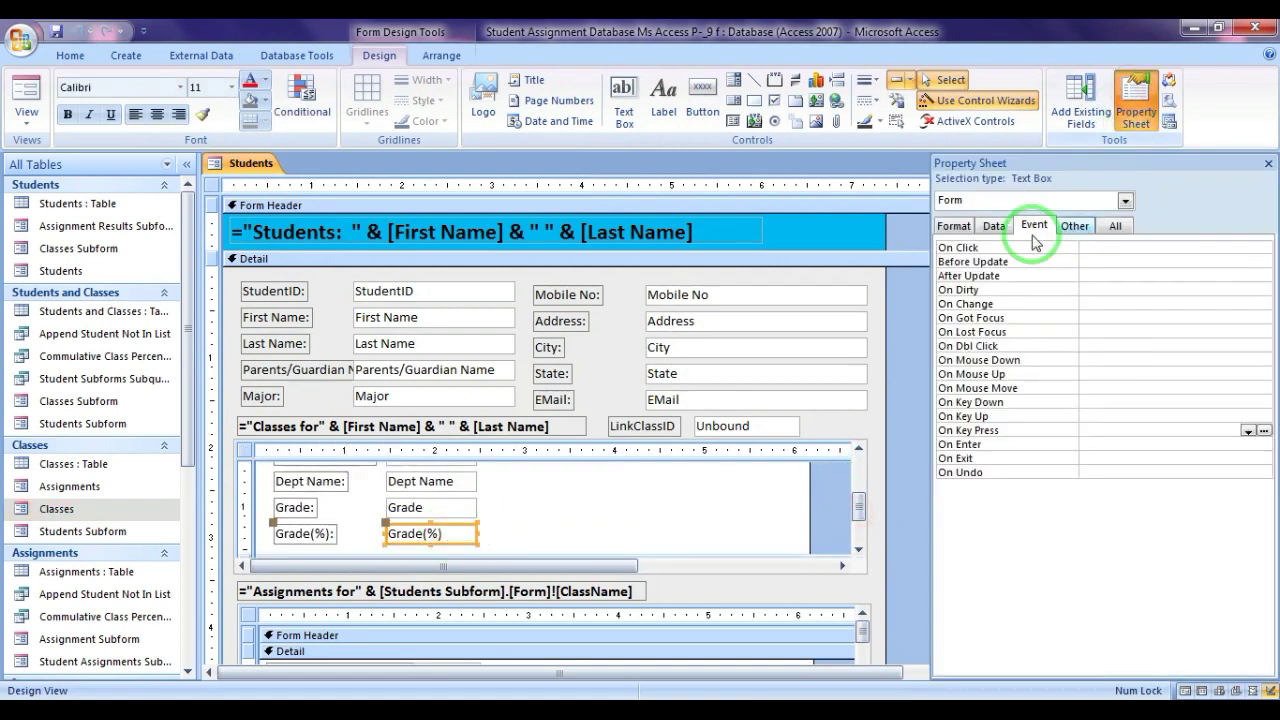
click(956, 226)
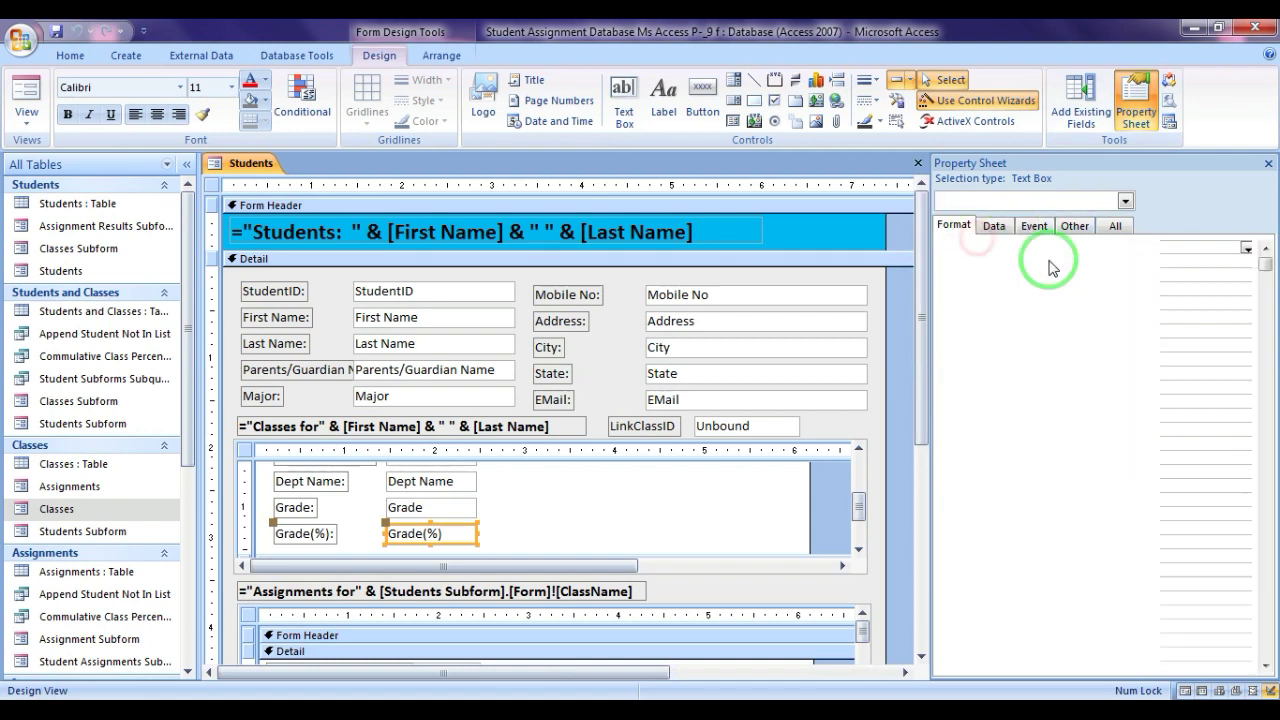
click(1247, 248)
click(1120, 328)
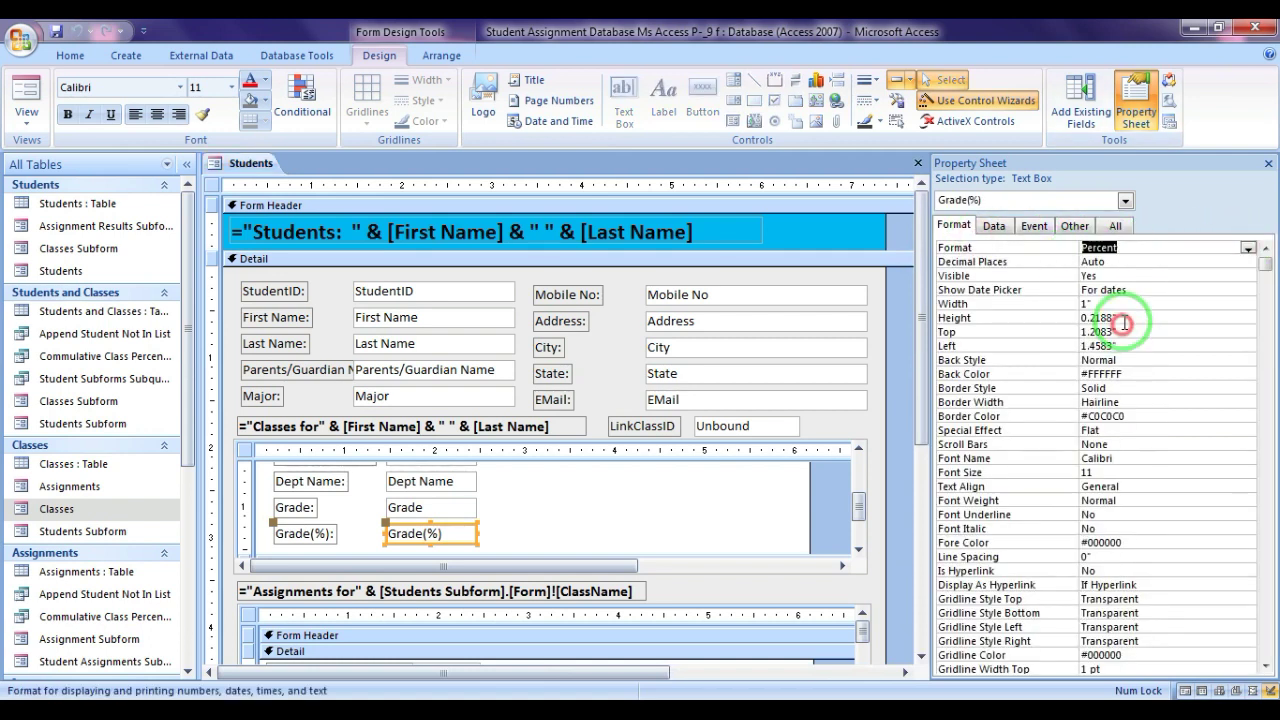
click(1121, 263)
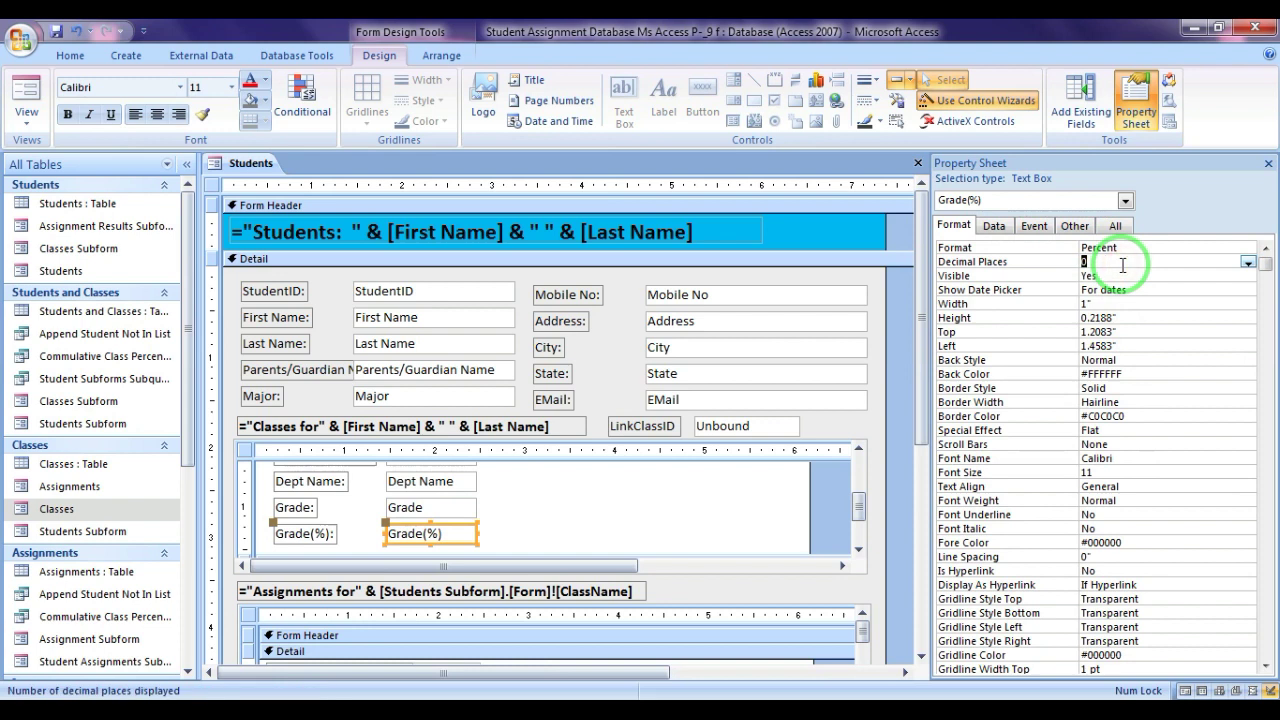
click(1130, 276)
- Close the property sheet and the Students form, saving the changes
click(1267, 163)
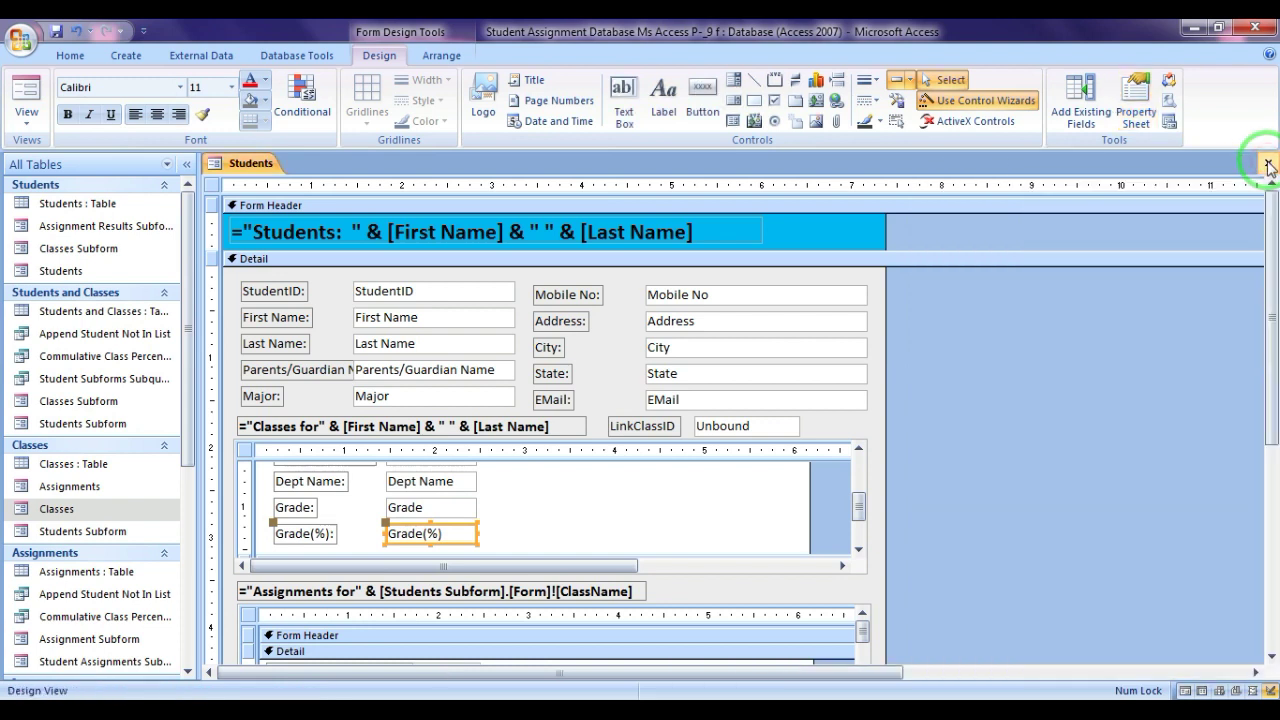
click(1267, 163)
click(580, 416)
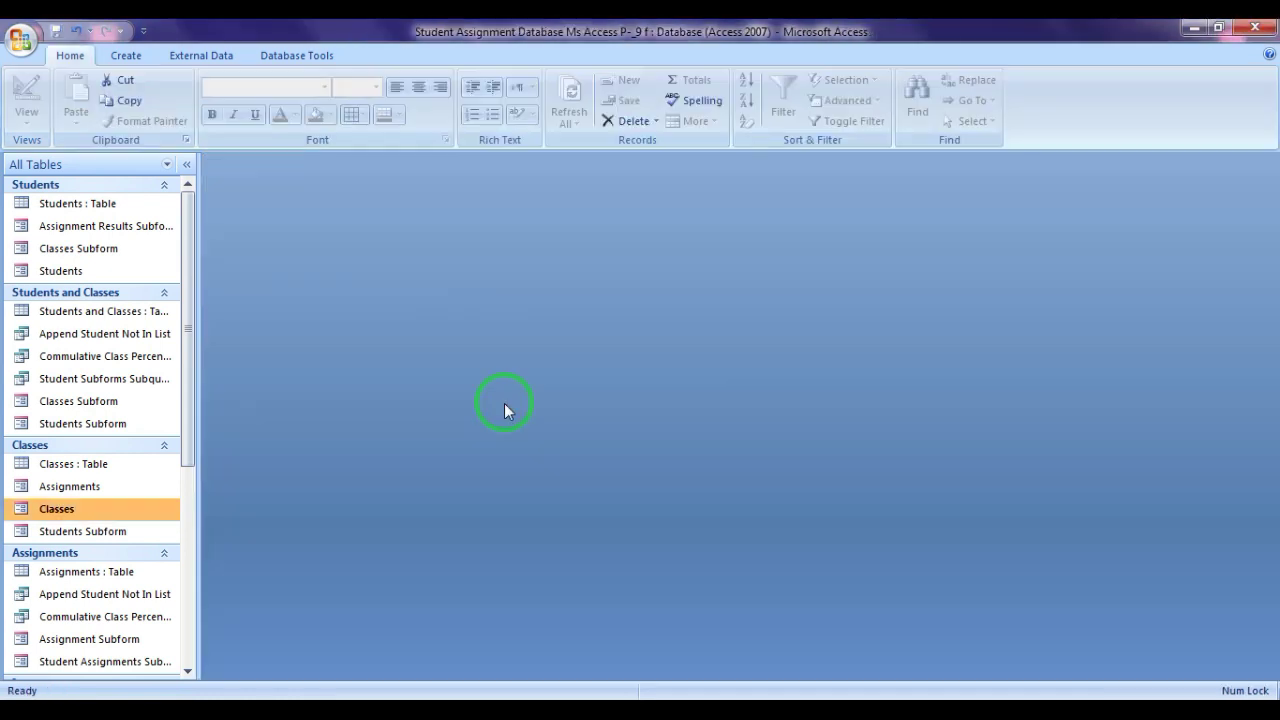
- Reopen the Classes form and open the third student's record to check the Grade(%) format
double_click(108, 507)
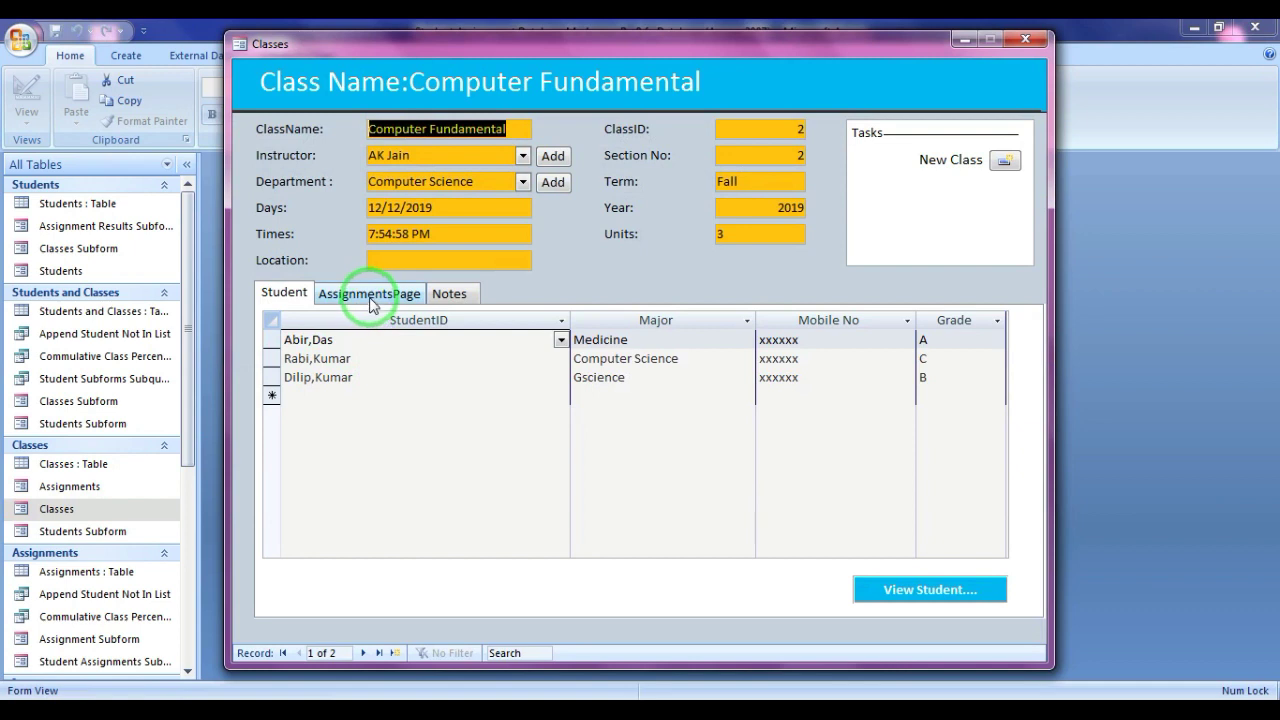
click(376, 378)
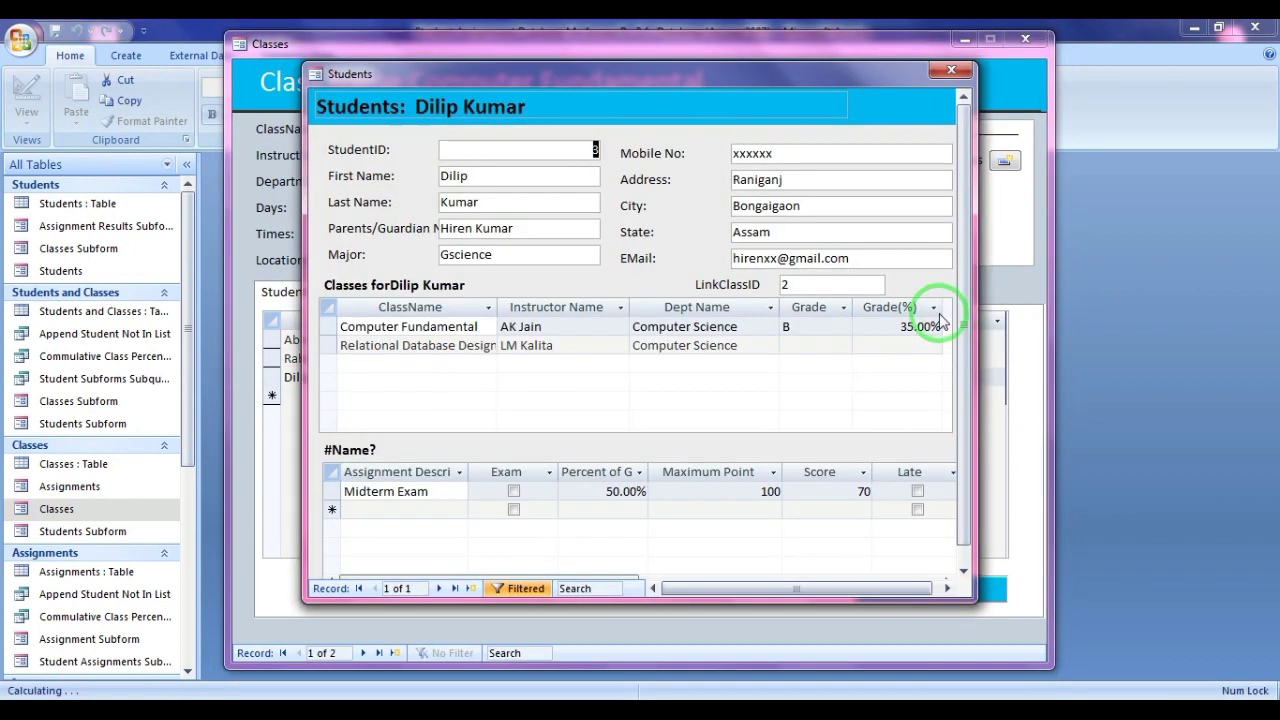